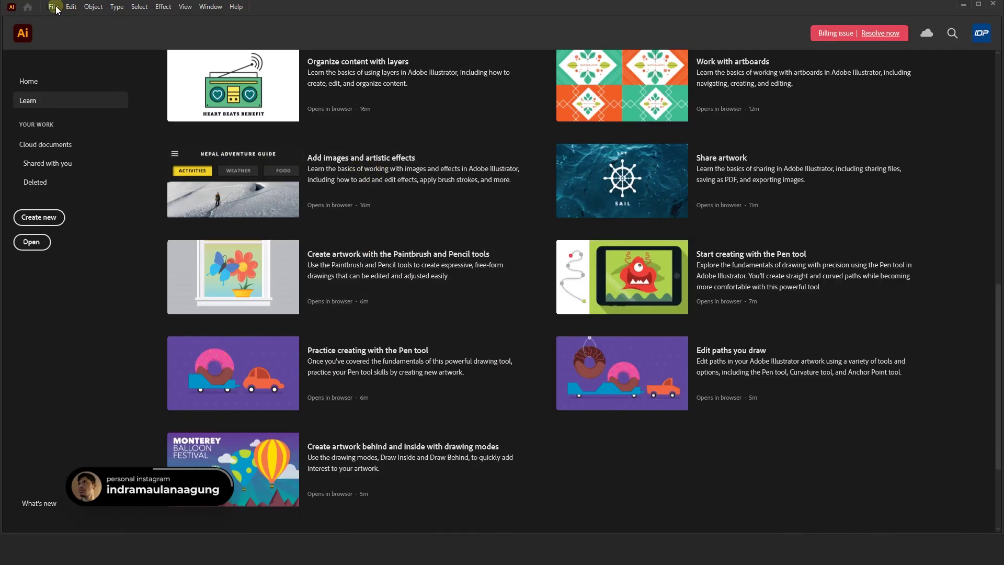
- Open the New Document dialog from the File menu
click(54, 7)
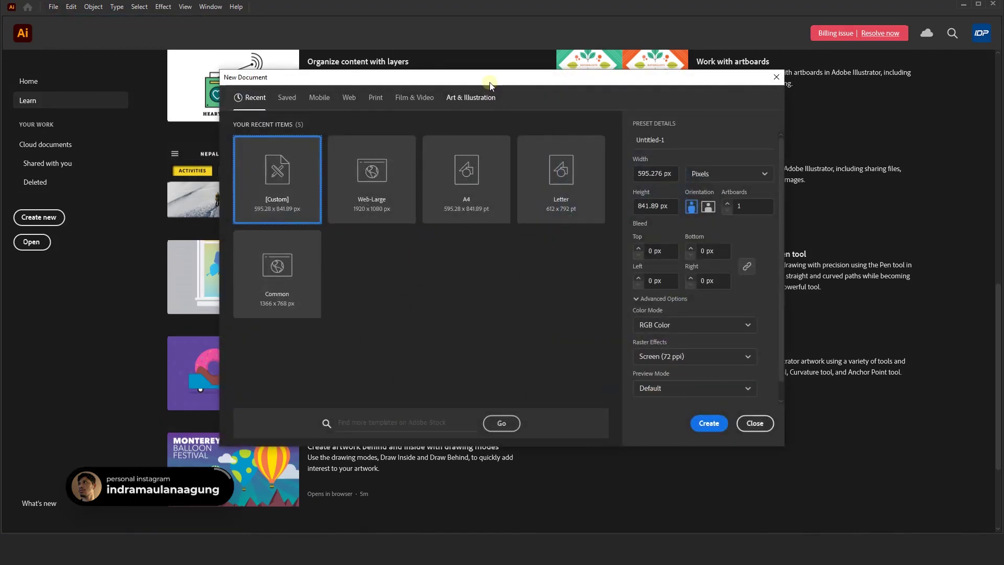
- Create a 595.28 × 841.89 px RGB Color document from the Web presets
click(349, 97)
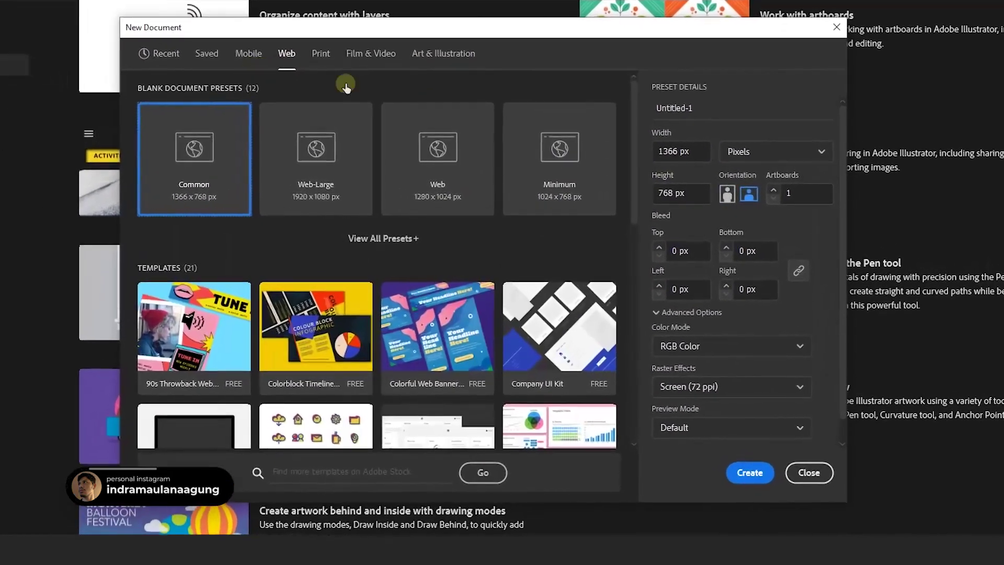
click(687, 150)
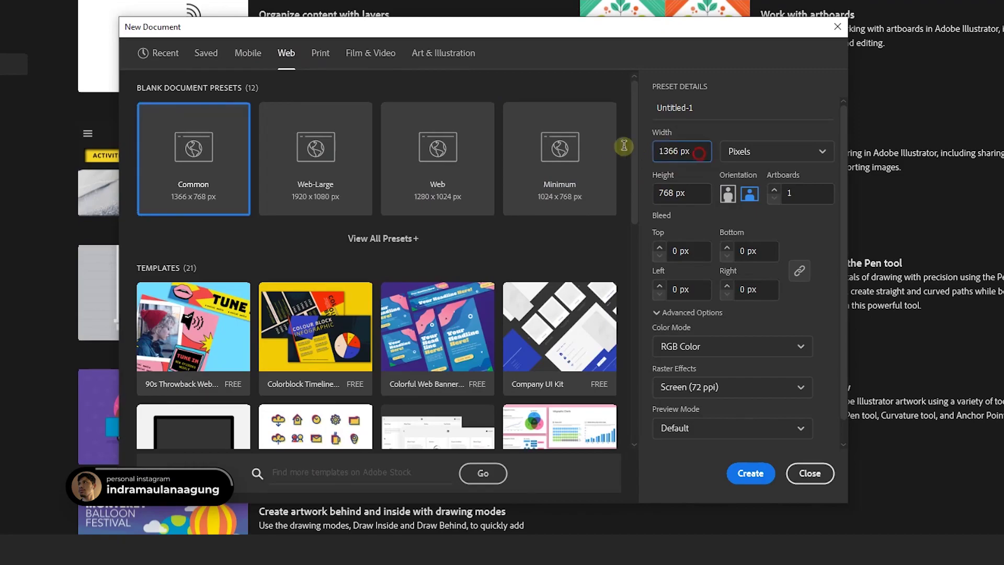
click(673, 150)
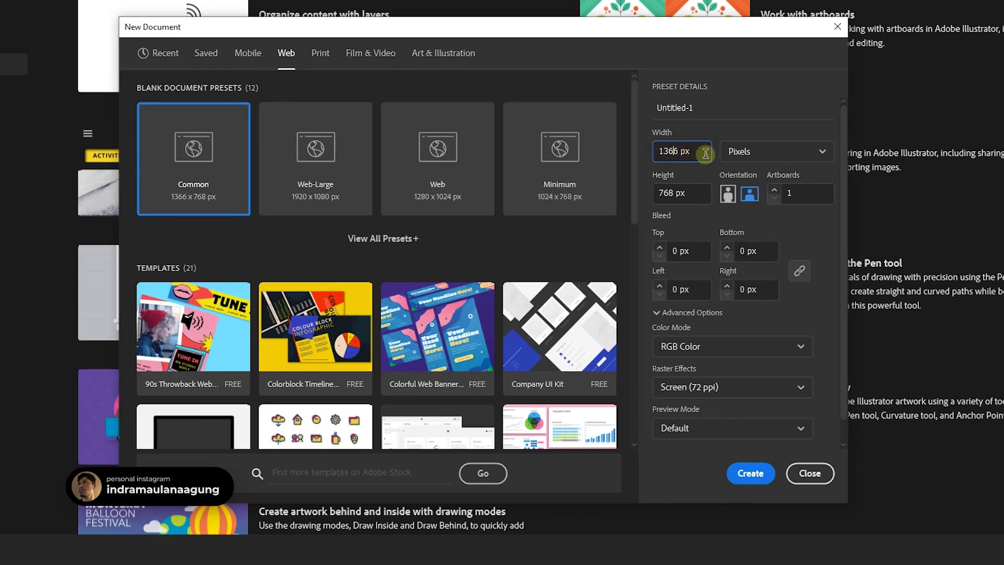
text(595.28)
click(679, 191)
text(841.)
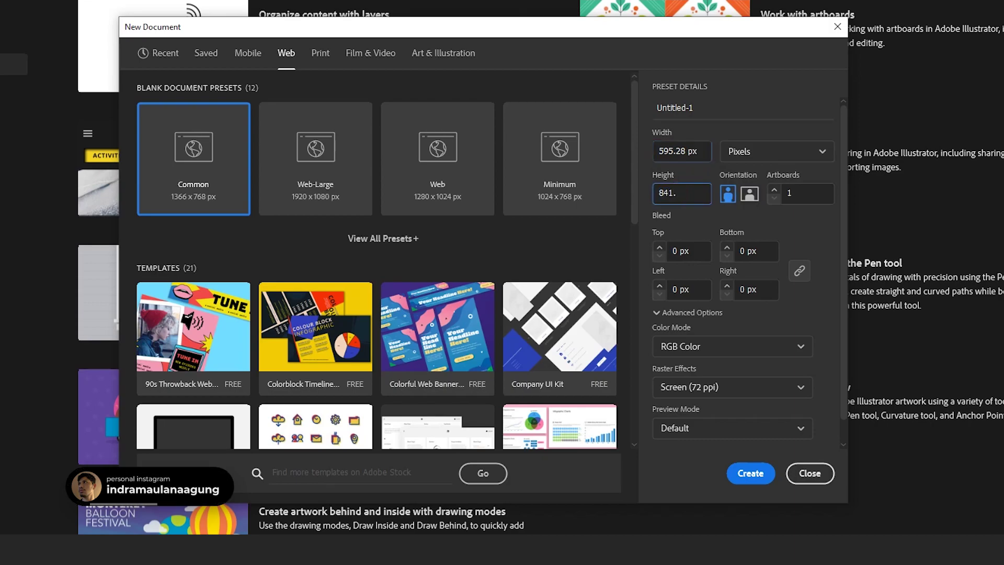
text(89)
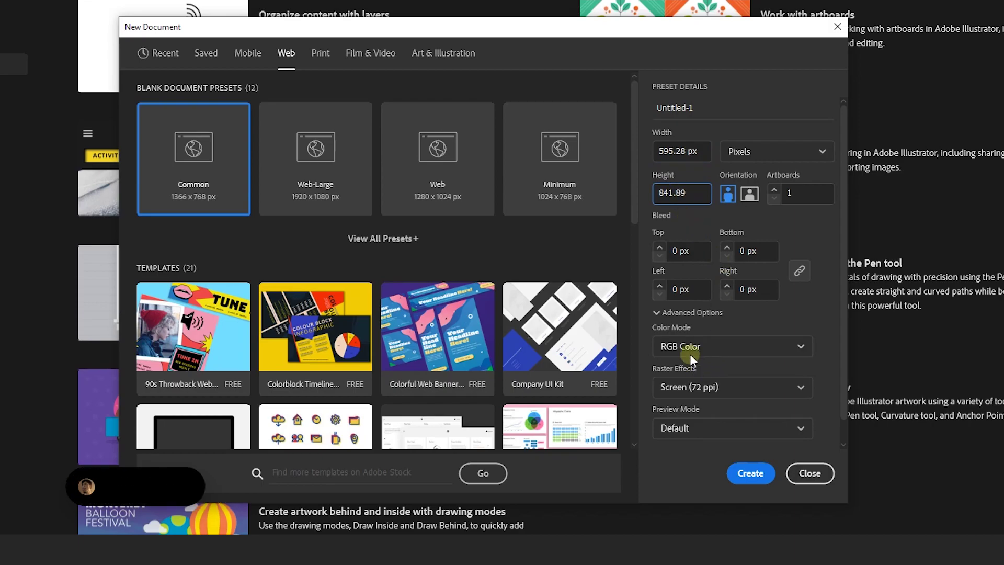
click(680, 346)
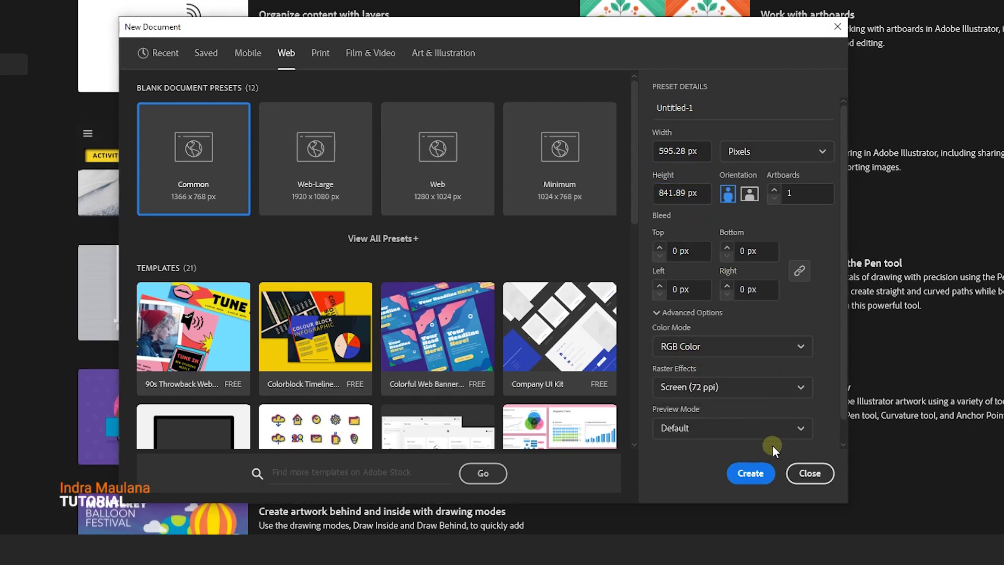
click(753, 471)
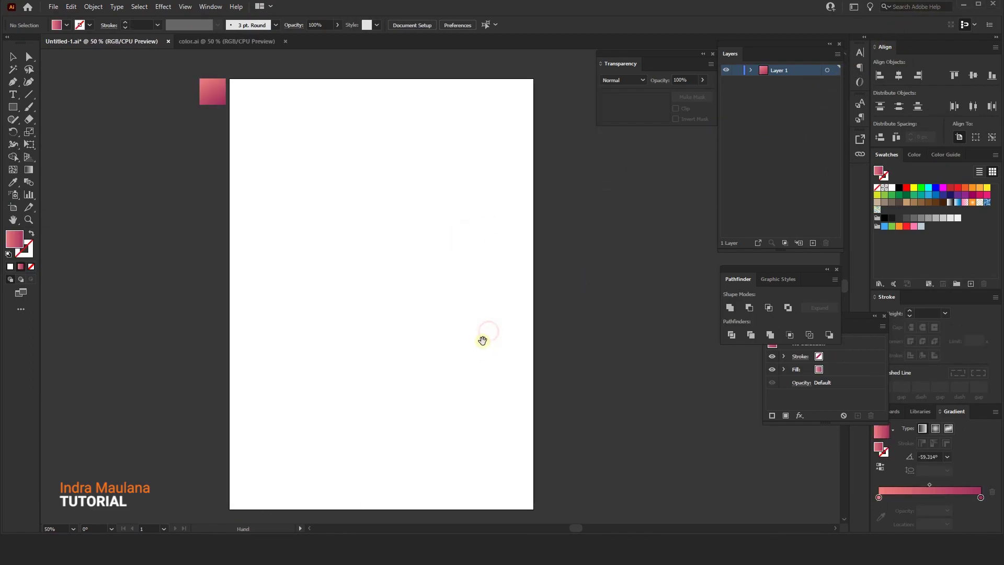
- Draw a rectangle covering the whole artboard and select it
scroll(486, 340, down, 1)
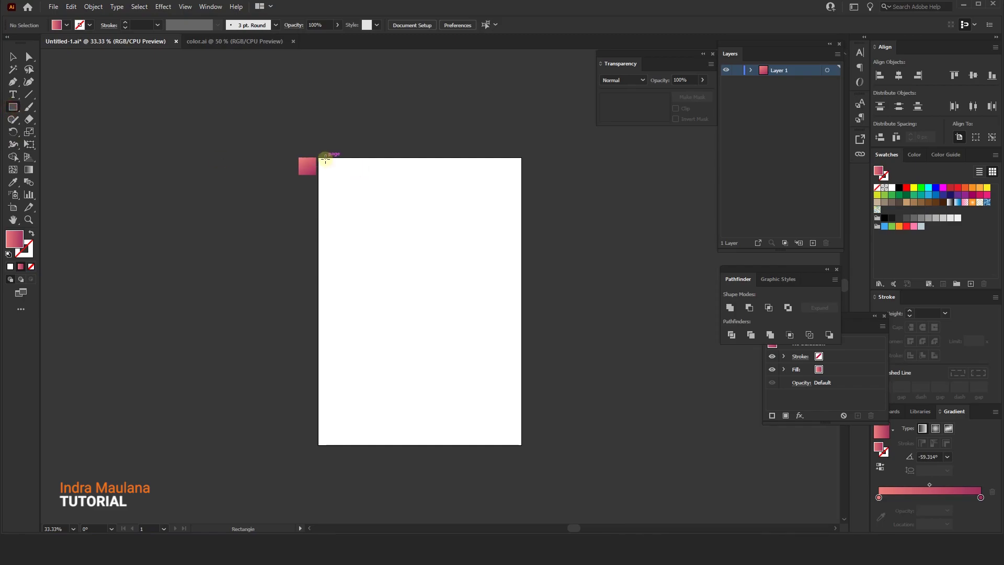
drag(319, 157, 521, 444)
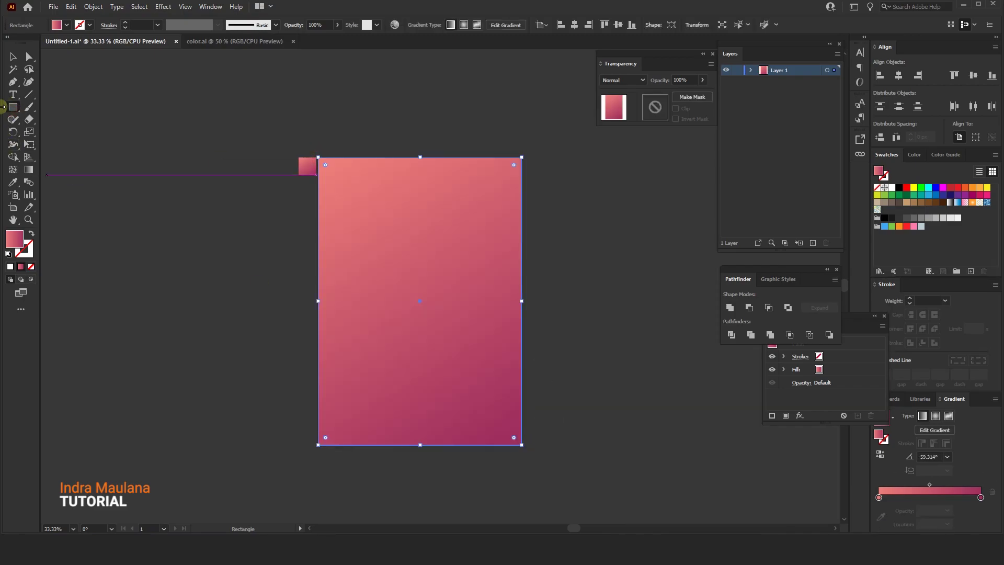
click(7, 56)
click(14, 182)
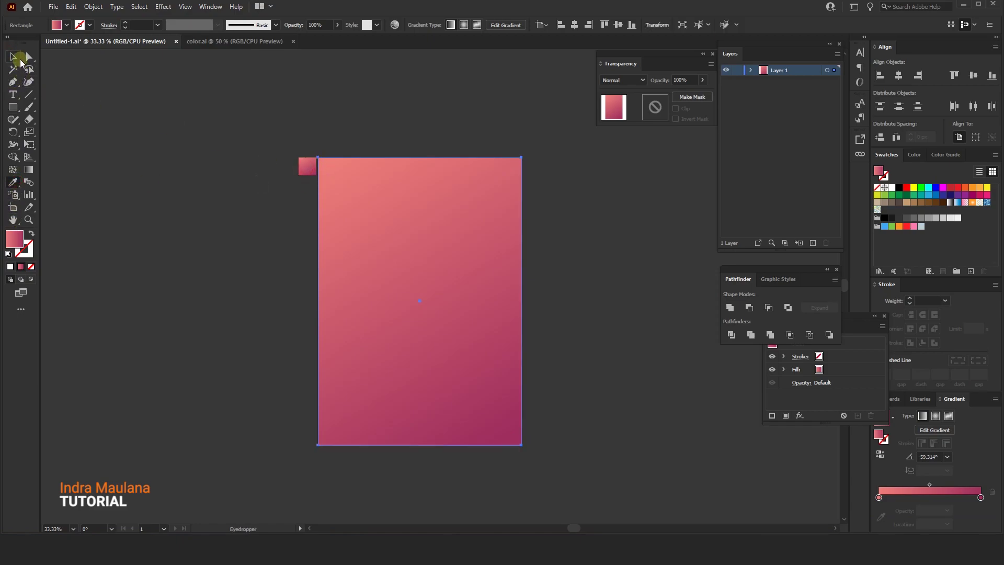
click(14, 57)
click(487, 319)
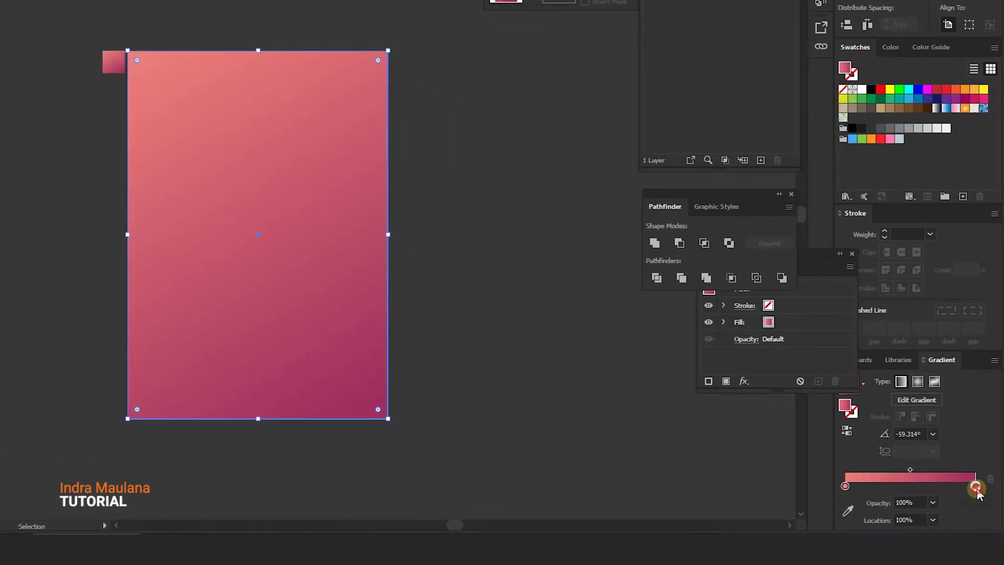
- Fill it with an ED7D79-to-9E2E5D gradient running top-left to bottom-right
double_click(980, 497)
click(959, 410)
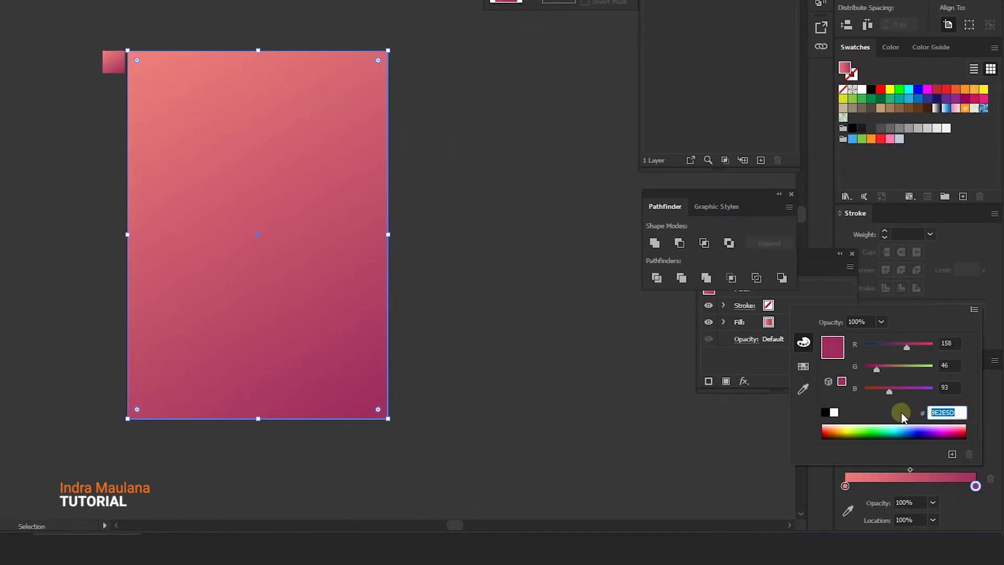
double_click(845, 486)
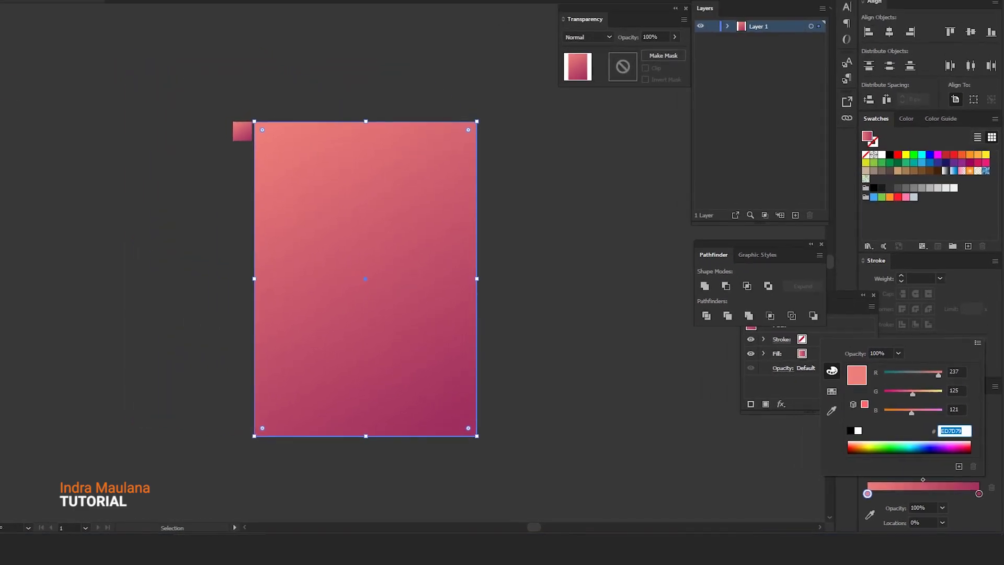
click(435, 256)
click(28, 171)
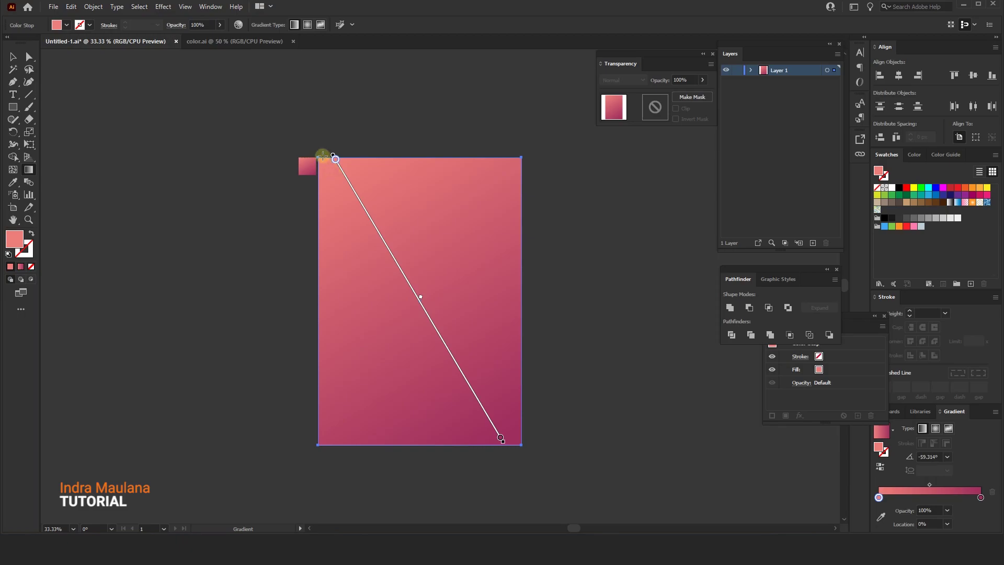
drag(322, 156, 448, 437)
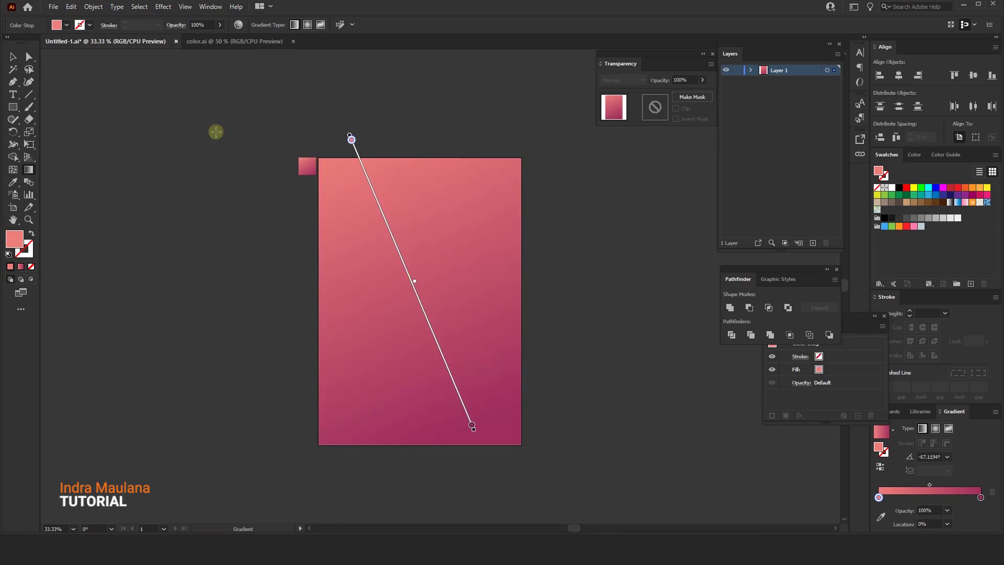
click(9, 56)
text(BG)
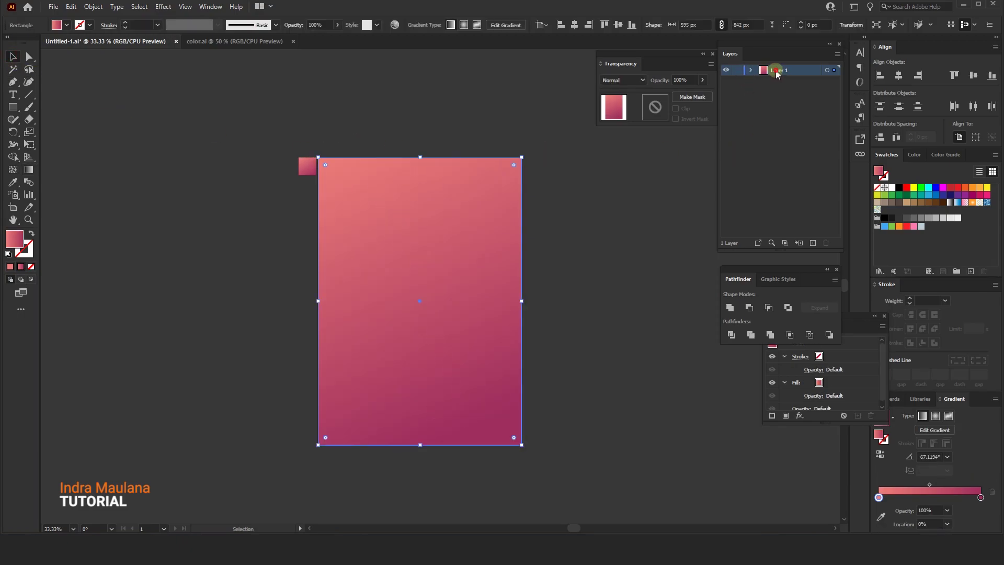
- Name the background layer BG, lock it, add a new layer above, and save
click(772, 117)
click(738, 70)
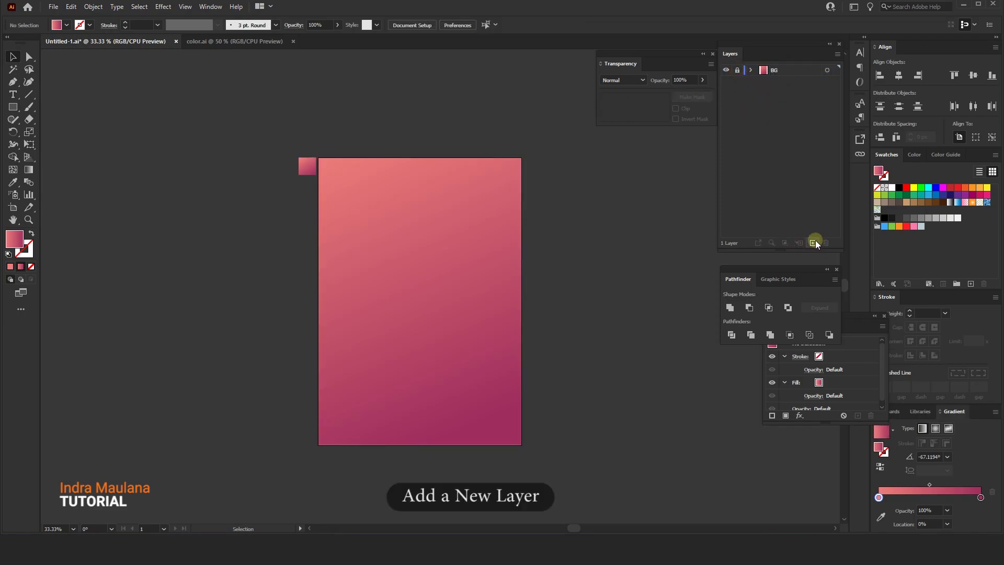
click(813, 242)
scroll(510, 256, up, 1)
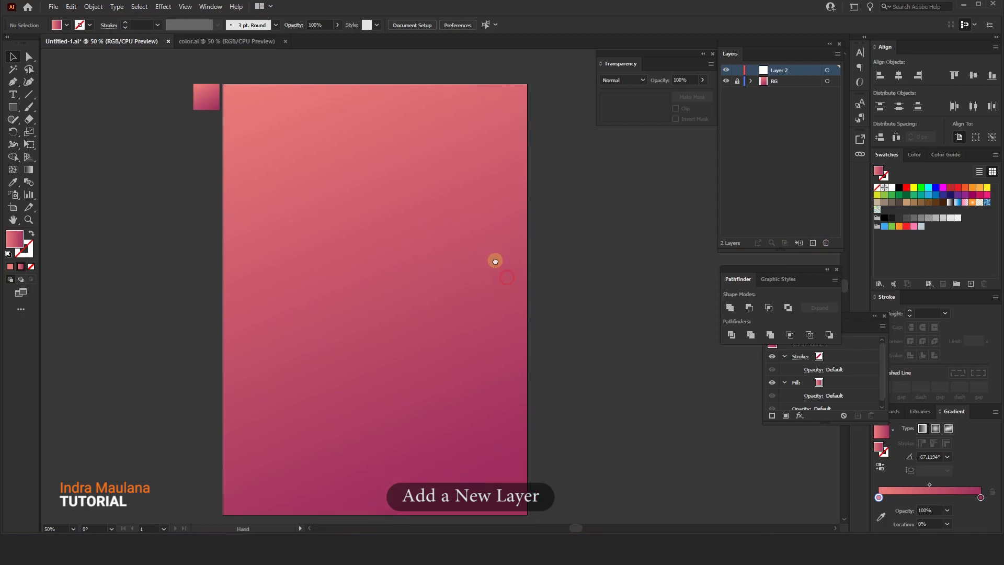
key(ctrl+s)
click(477, 187)
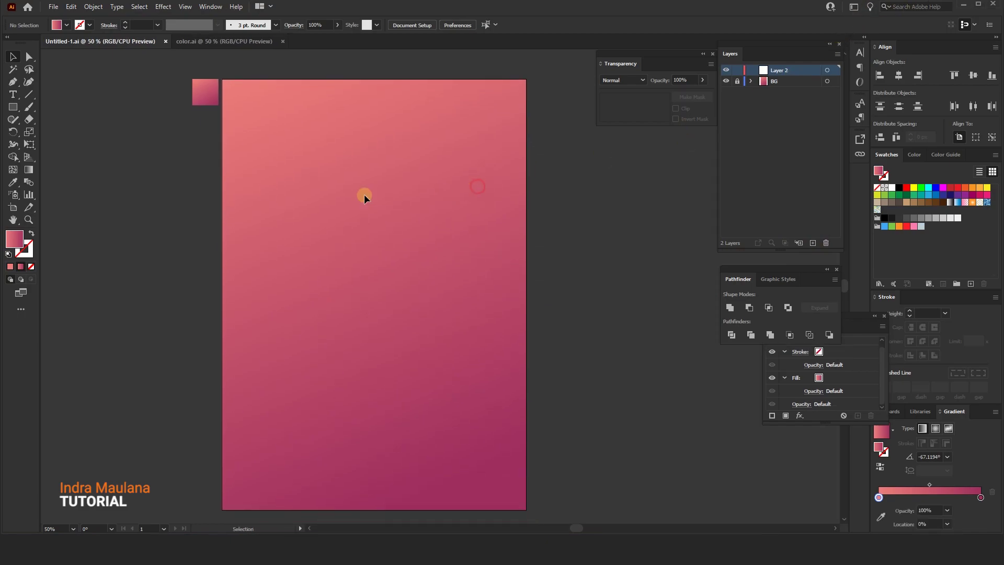
- Draw a wide bar near the top, tilt it diagonally, and apply a right-to-left gradient
drag(287, 181, 490, 223)
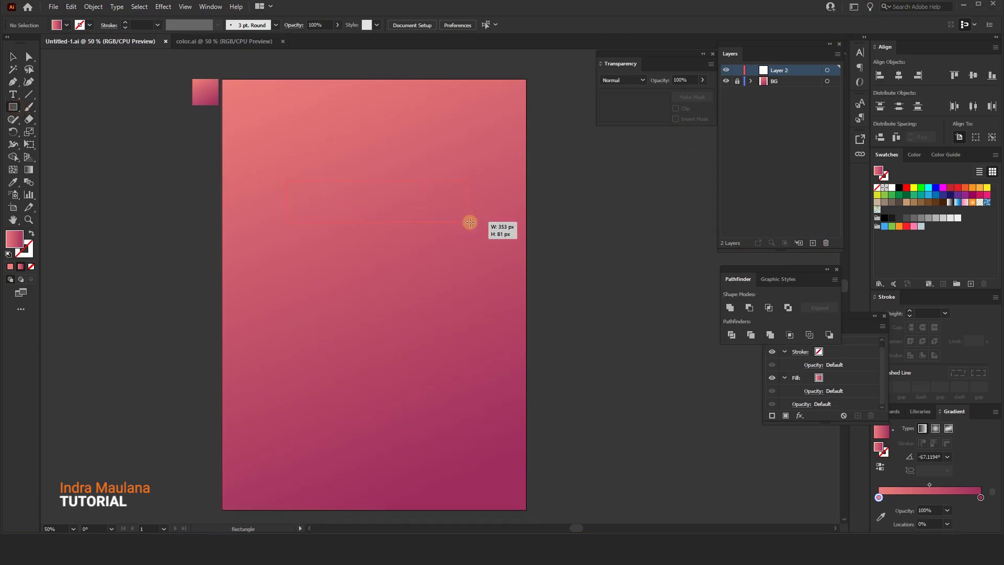
click(11, 57)
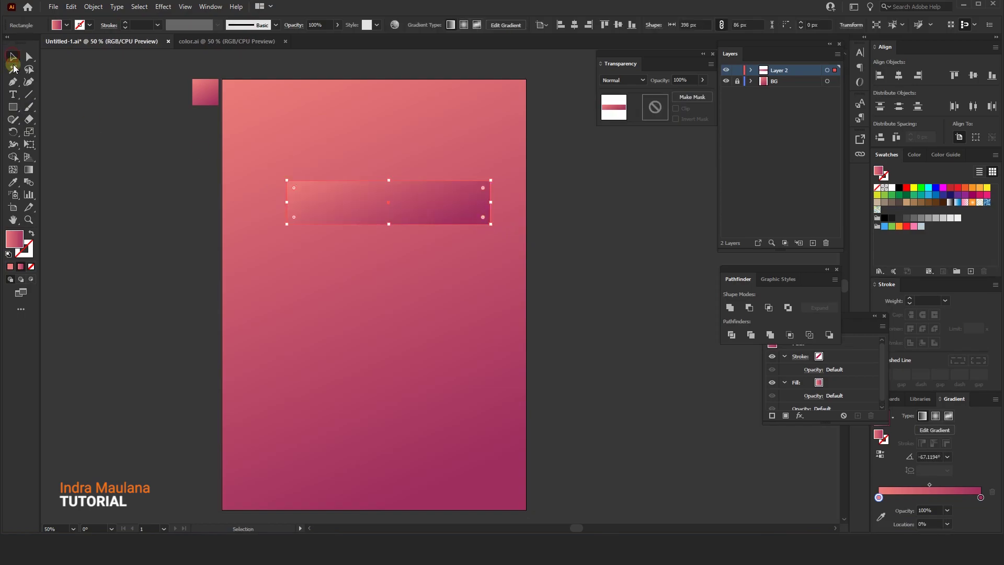
mouse_move(494, 227)
mouse_down()
mouse_move(504, 189)
mouse_move(506, 197)
mouse_move(243, 248)
mouse_up()
scroll(430, 287, left, 1)
click(26, 171)
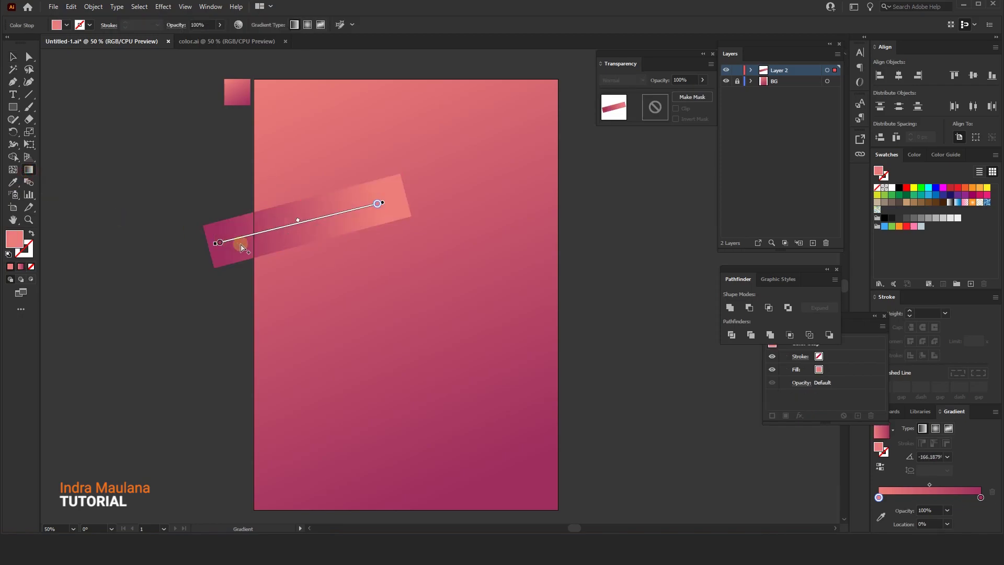
drag(397, 193, 231, 244)
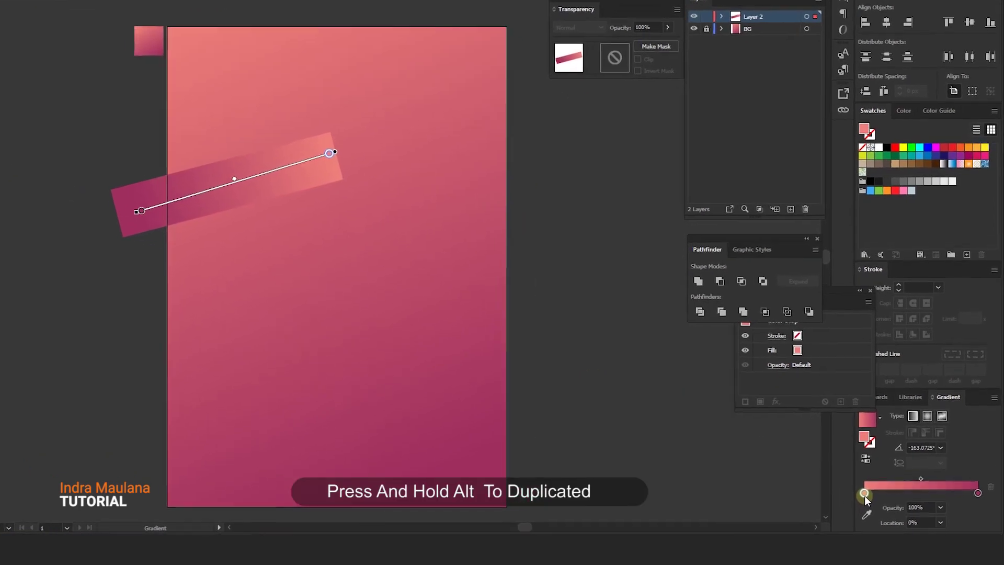
- Make the bar's gradient fade from opaque coral on the right to 0% opacity on the left
drag(878, 499, 880, 498)
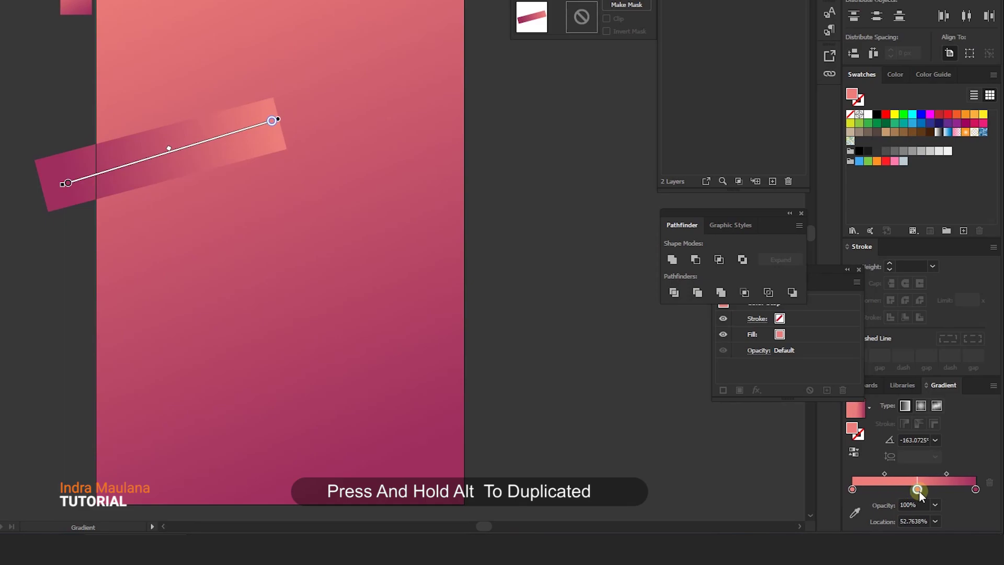
click(918, 490)
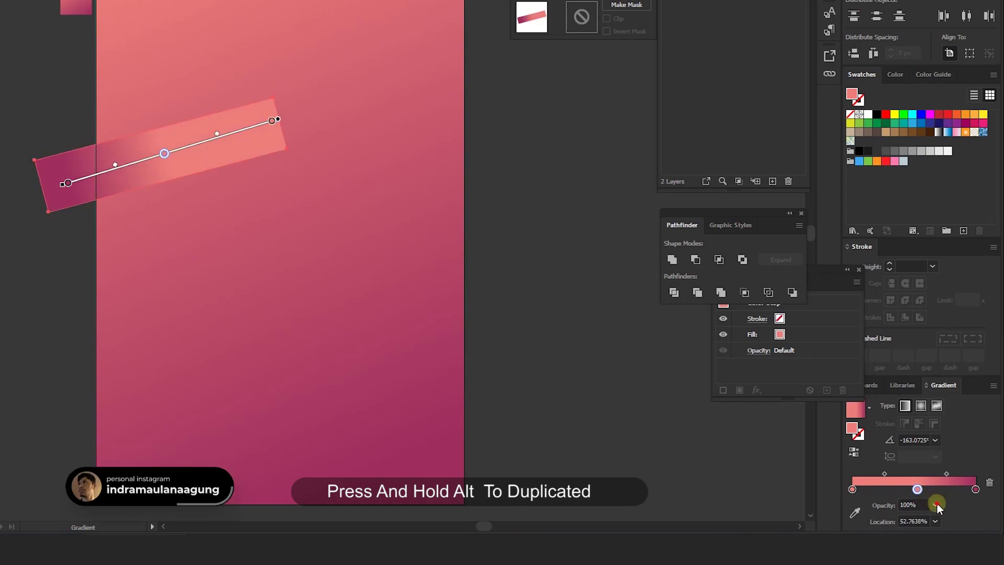
click(936, 502)
click(956, 352)
click(975, 489)
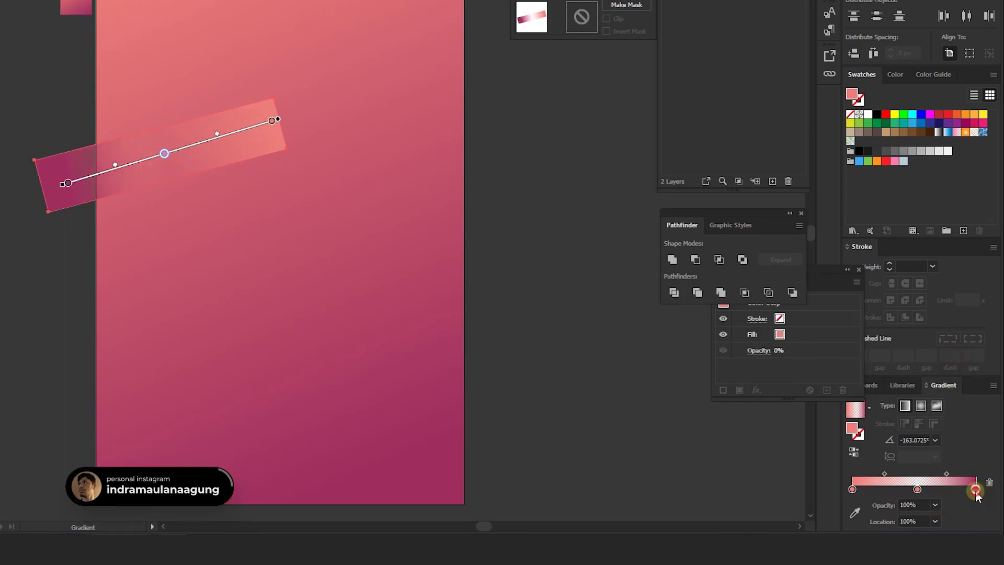
click(989, 482)
click(918, 490)
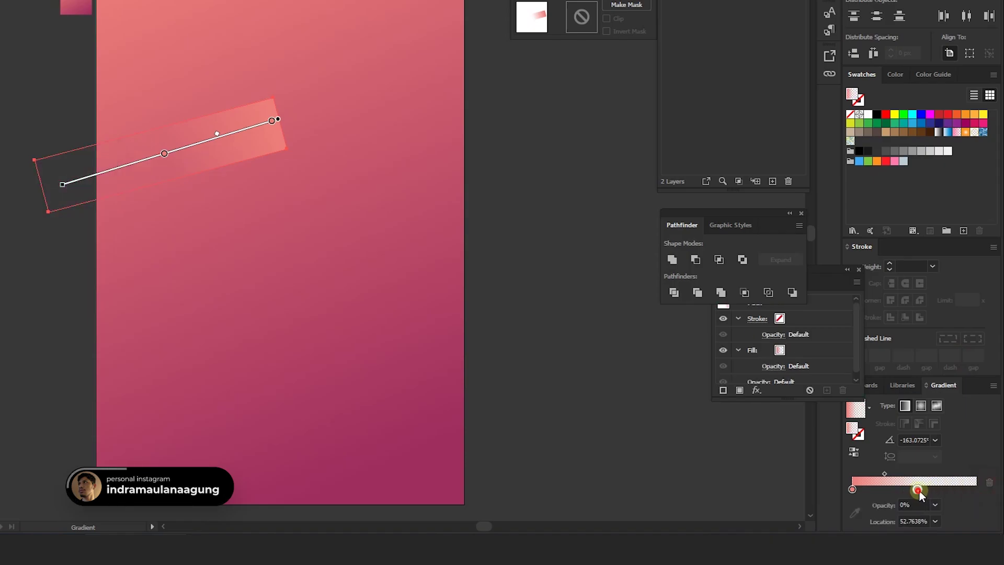
drag(918, 489, 976, 490)
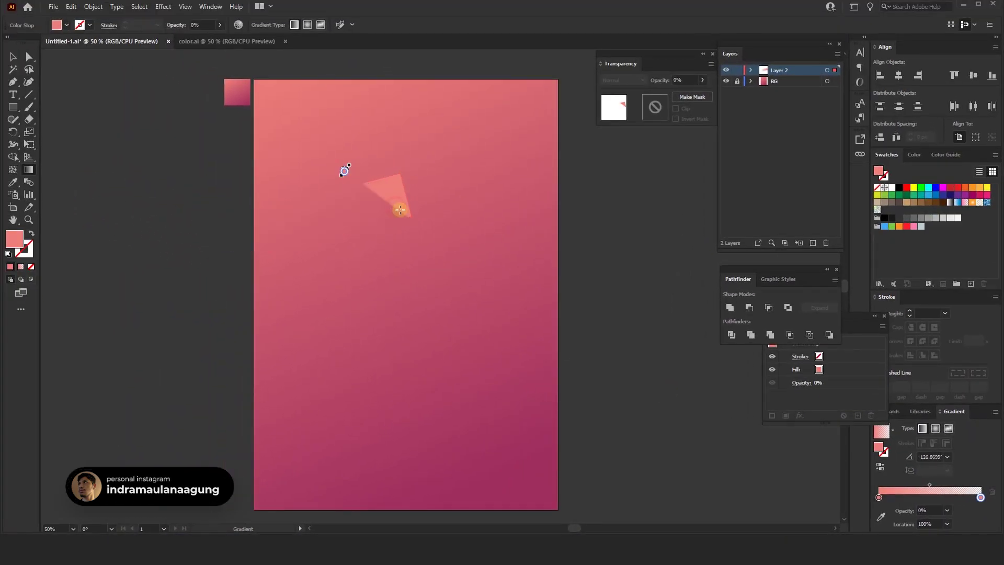
drag(399, 209, 215, 243)
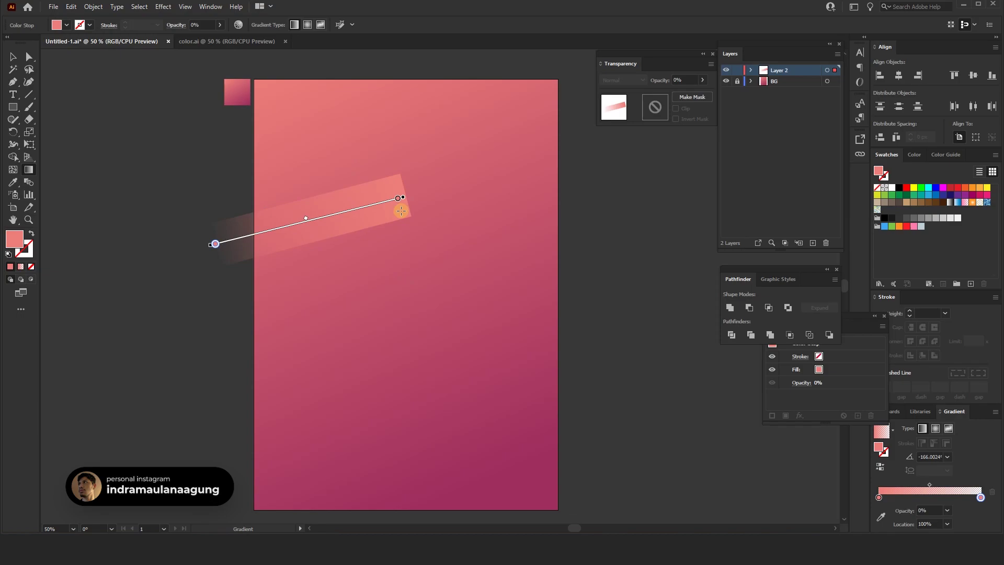
drag(401, 210, 234, 249)
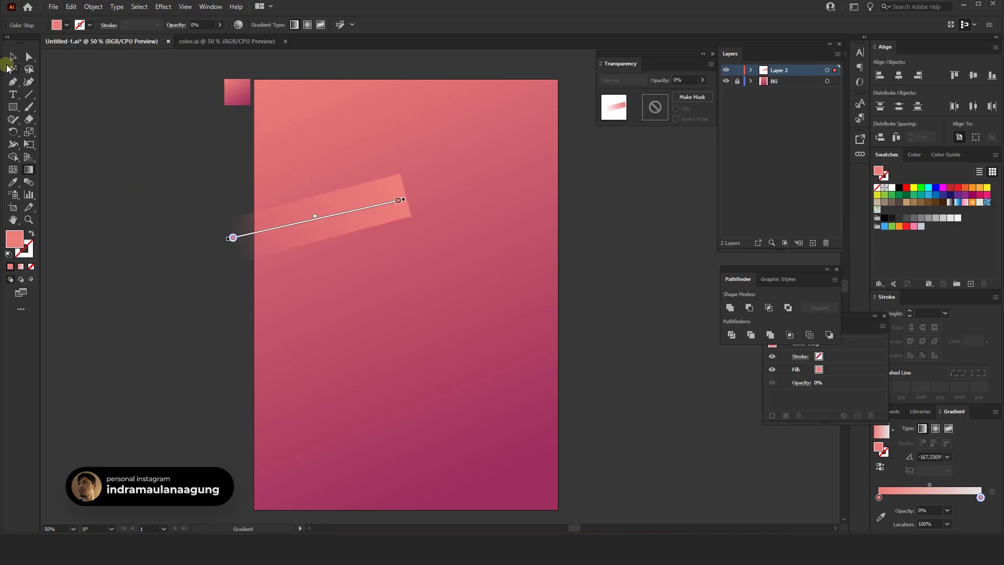
click(11, 59)
- Lengthen the stripe, move it down about 51 px, flatten its angle, and shorten its fade
mouse_move(410, 215)
mouse_down()
mouse_move(448, 213)
mouse_move(393, 202)
mouse_move(395, 250)
mouse_up()
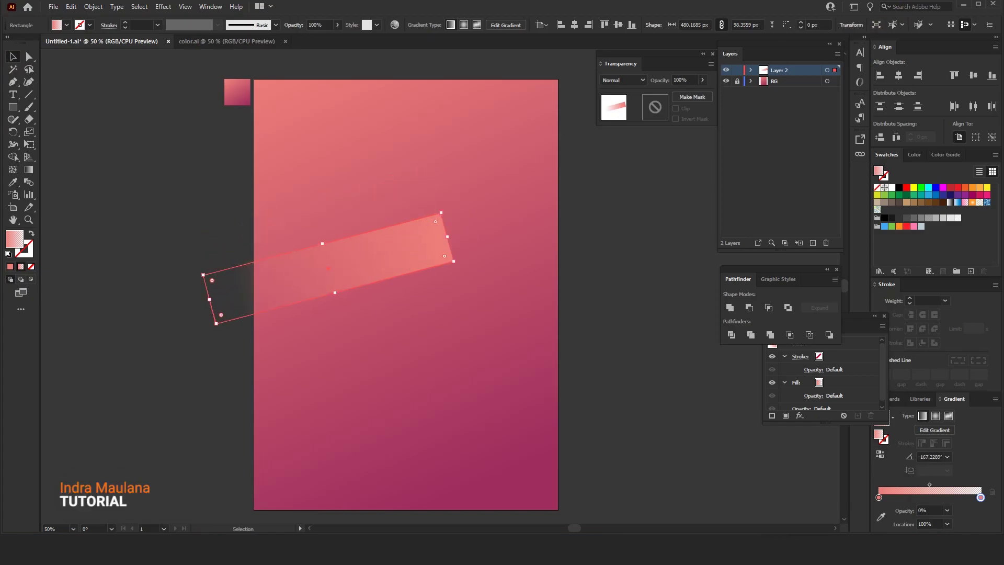
click(516, 302)
mouse_move(422, 236)
mouse_down()
mouse_move(422, 289)
mouse_move(368, 288)
mouse_up()
mouse_move(386, 250)
mouse_down()
mouse_move(377, 287)
mouse_move(388, 253)
mouse_move(359, 294)
mouse_up()
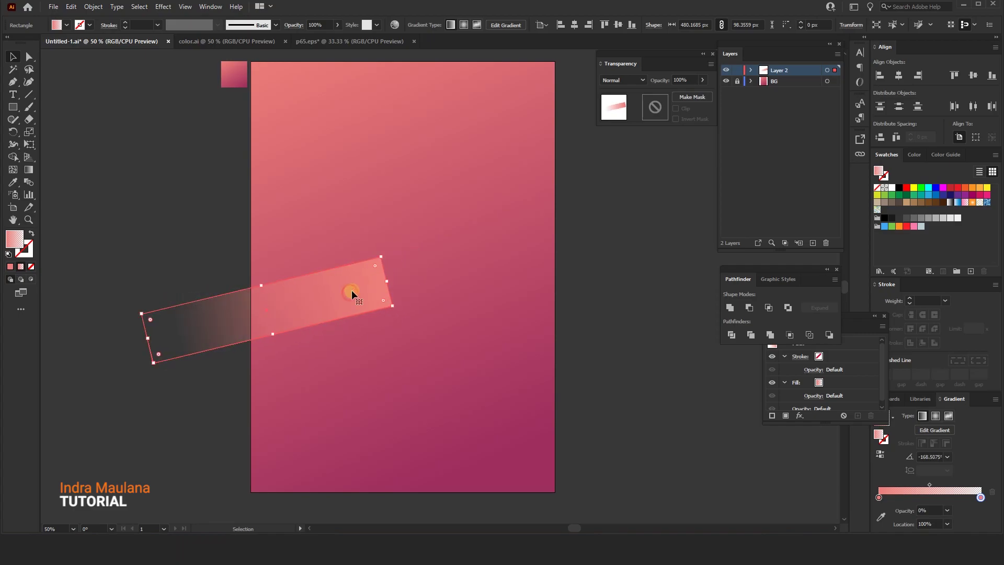
key(g)
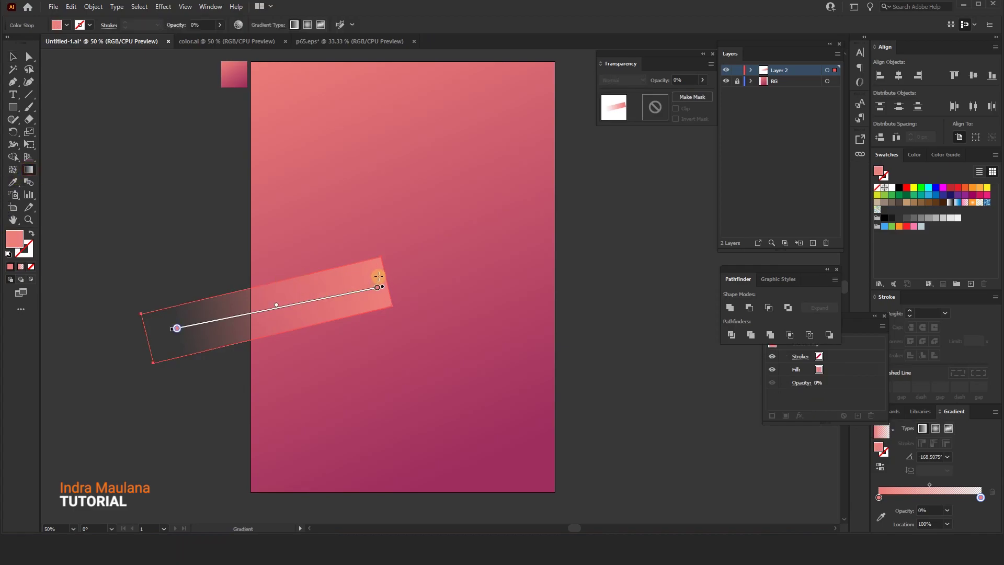
drag(381, 286, 221, 319)
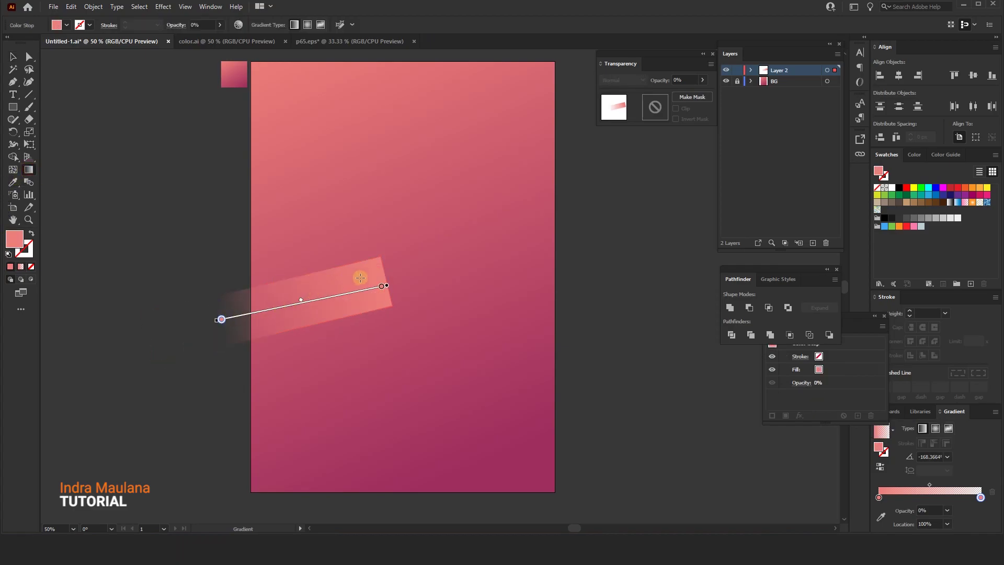
mouse_move(361, 277)
mouse_down()
mouse_move(206, 322)
mouse_move(224, 320)
mouse_up()
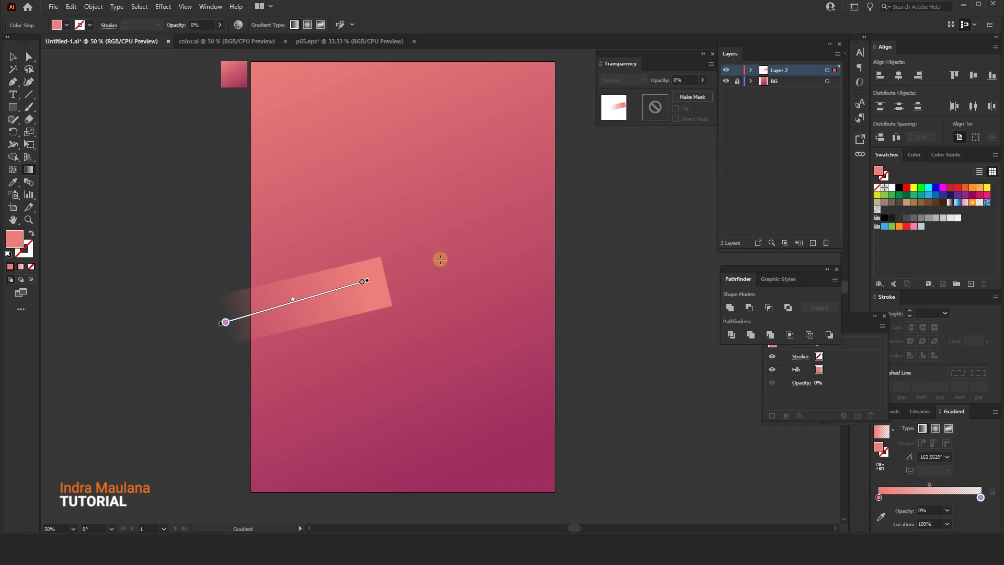
drag(381, 287, 232, 318)
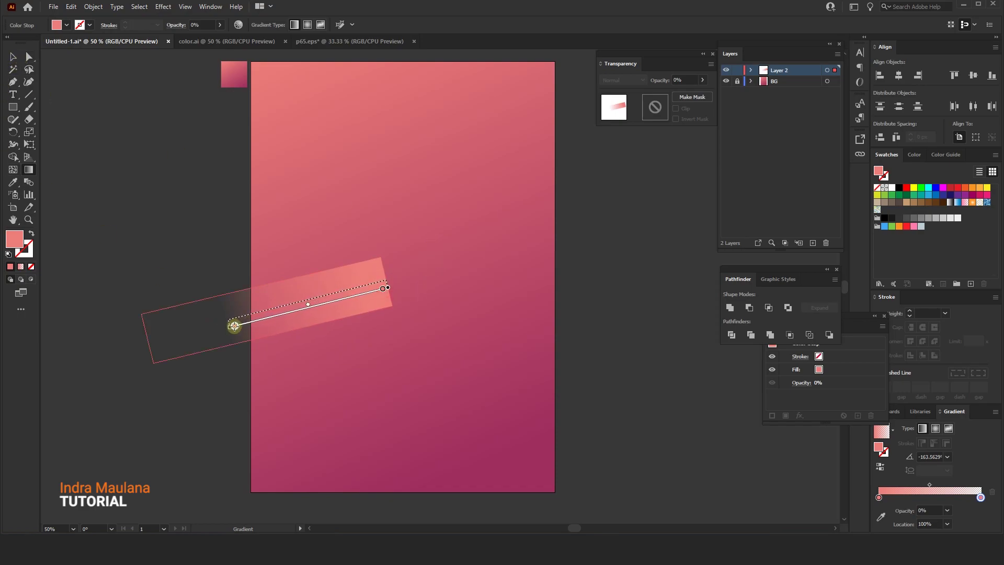
click(13, 58)
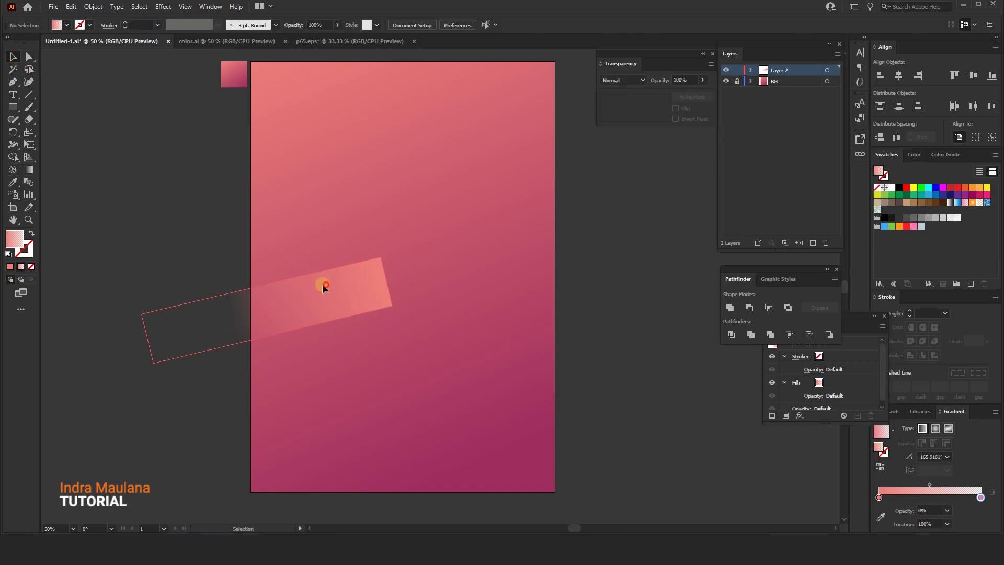
- Duplicate the stripe slightly left and change the lower stripe's stacking order
mouse_move(323, 284)
mouse_down()
mouse_move(315, 296)
mouse_move(375, 249)
mouse_move(413, 242)
mouse_up()
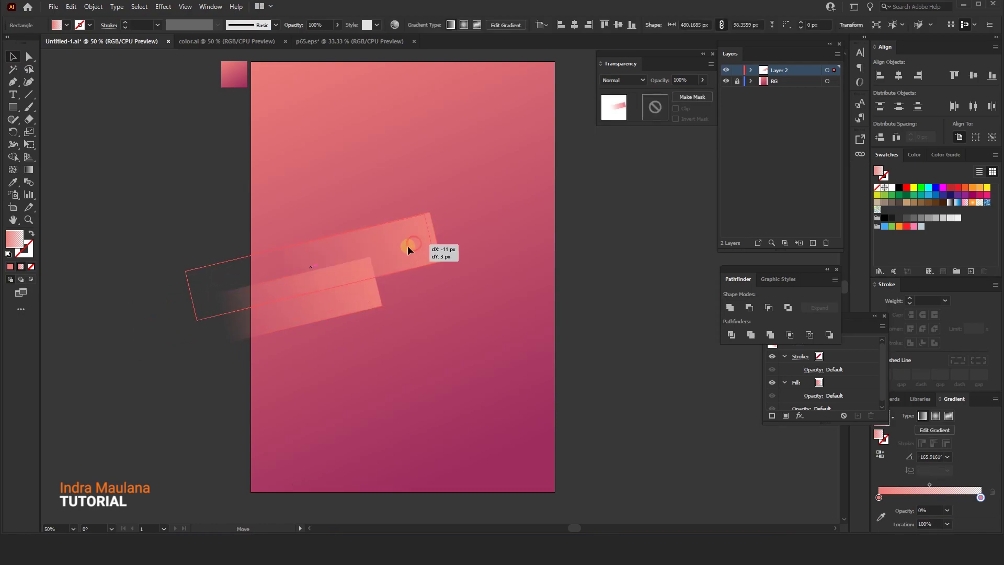
click(368, 287)
right_click(368, 288)
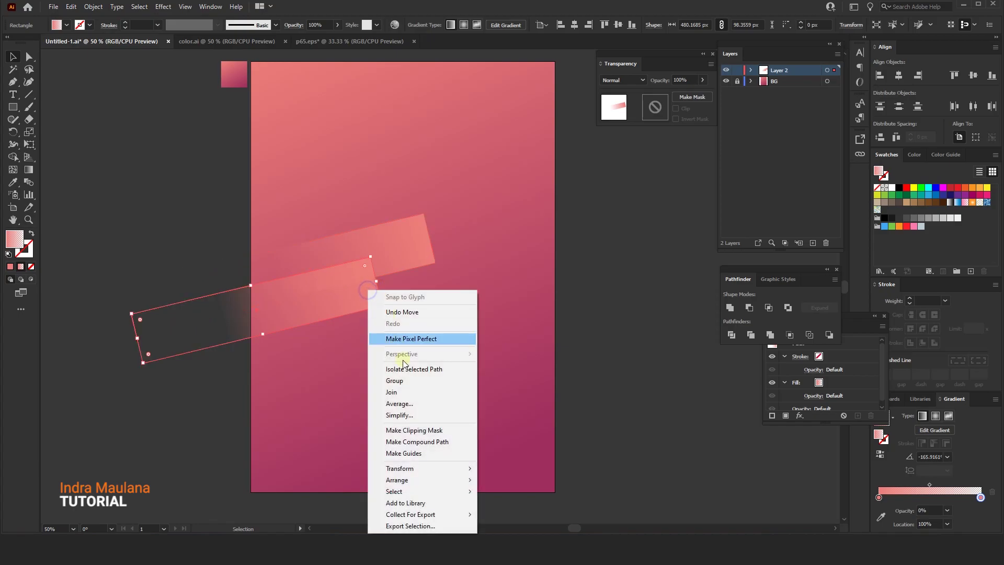
click(502, 480)
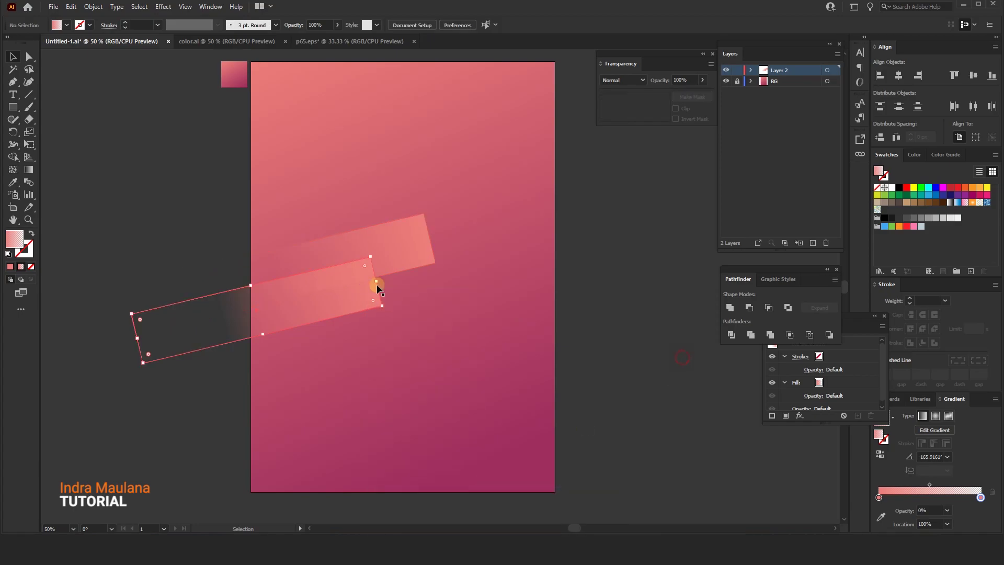
click(394, 243)
- Nudge the upper stripe, rotate it about 8.81°, and copy it up to the right
mouse_move(395, 242)
mouse_down()
mouse_move(411, 236)
mouse_move(368, 288)
mouse_up()
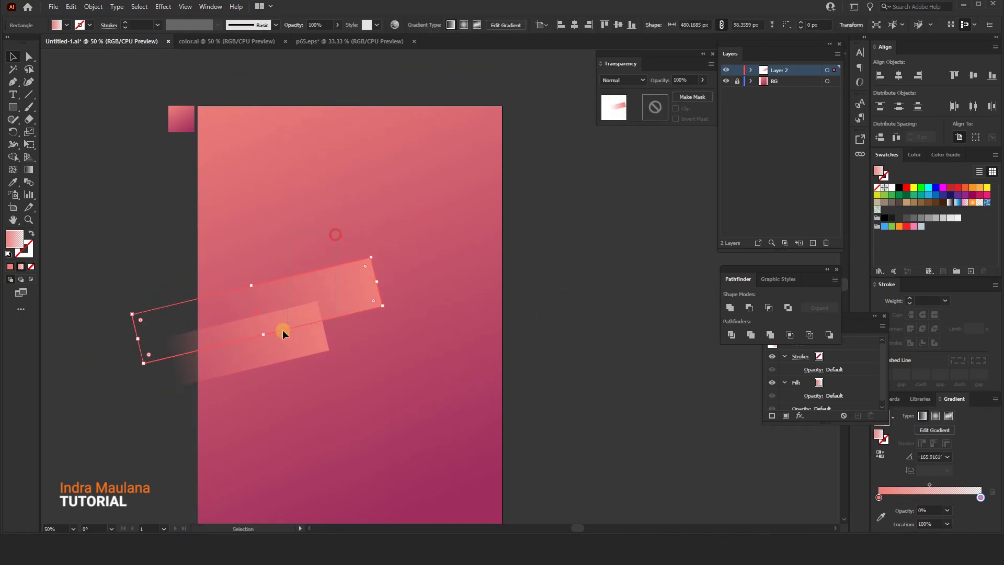
mouse_move(372, 253)
mouse_down()
mouse_move(380, 268)
mouse_move(369, 271)
mouse_up()
click(410, 280)
click(381, 272)
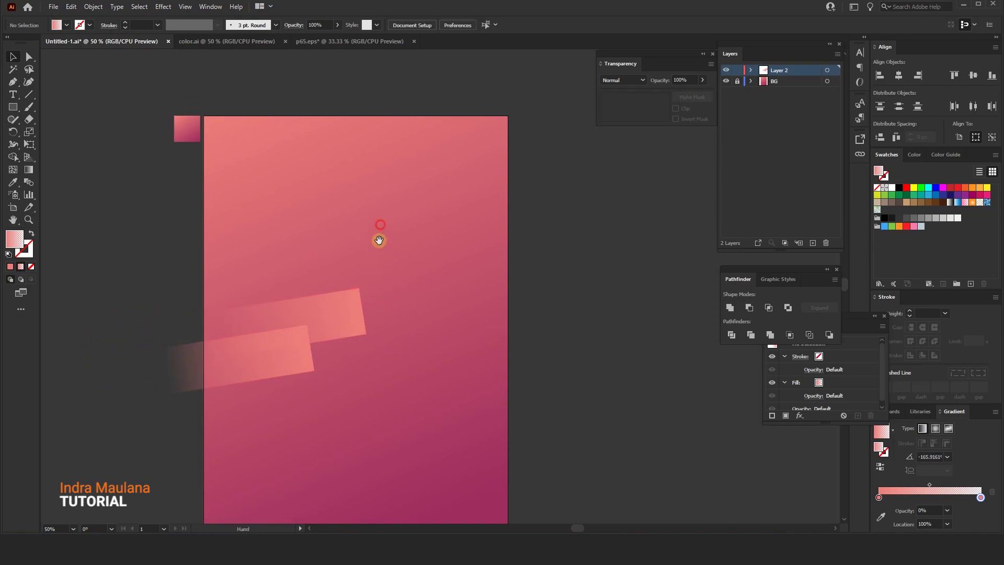
drag(323, 319, 505, 244)
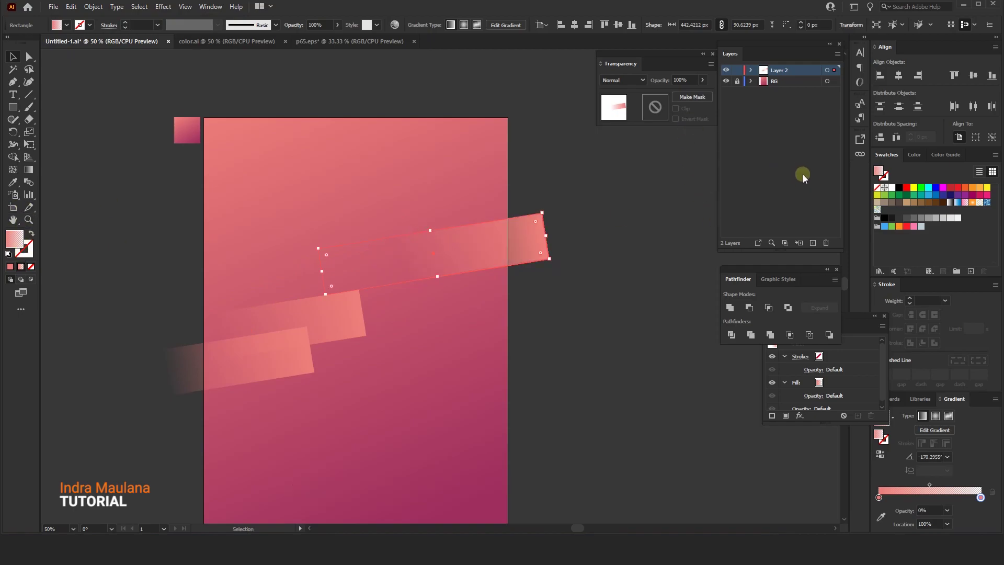
- Reverse the copied stripe's gradient so it fades toward the right
click(880, 454)
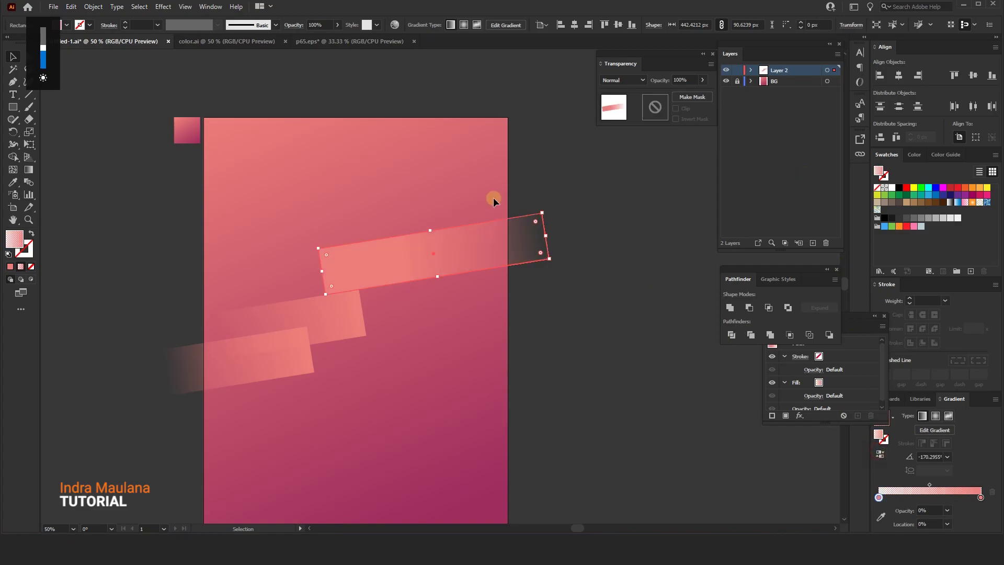
click(29, 169)
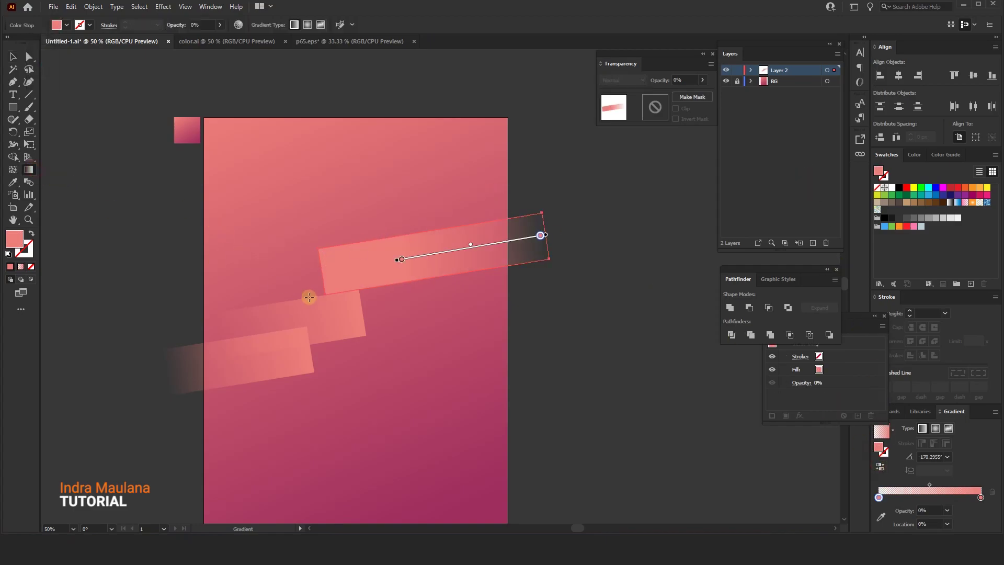
mouse_move(335, 279)
mouse_down()
mouse_move(509, 240)
mouse_move(336, 274)
mouse_up()
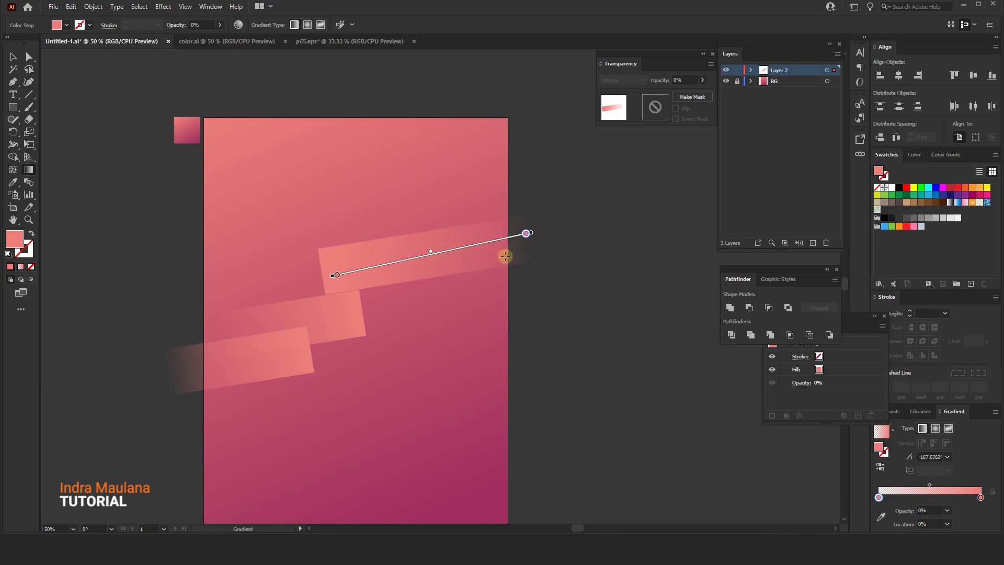
drag(498, 239, 317, 280)
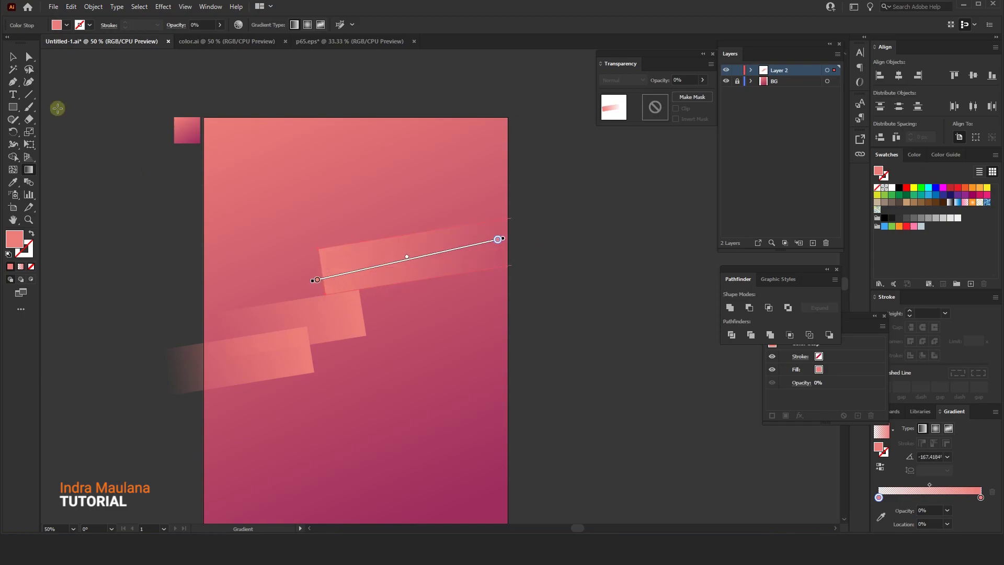
- Slim the upper stripe to about 40 px tall and copy it upward
click(9, 57)
click(461, 252)
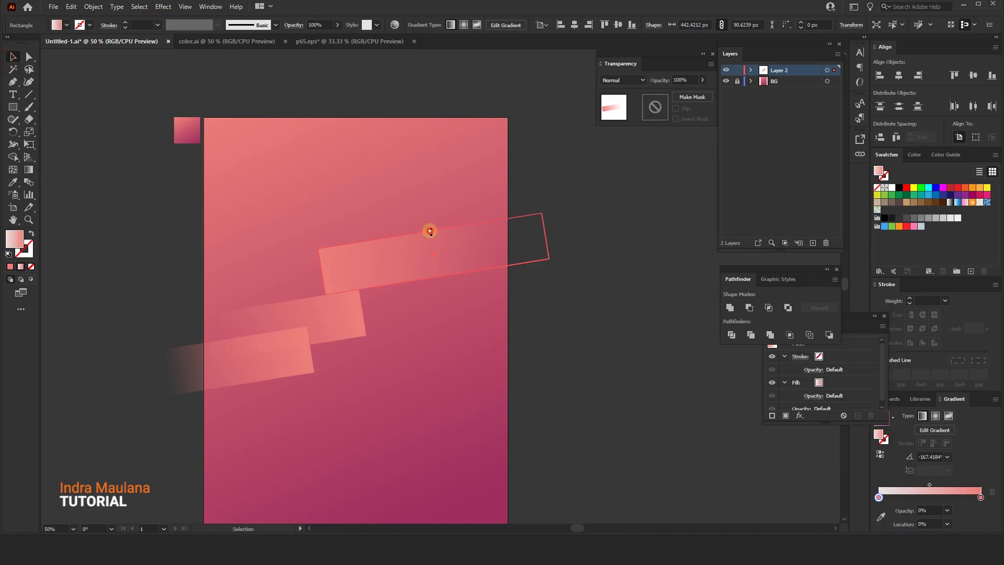
drag(430, 231, 433, 257)
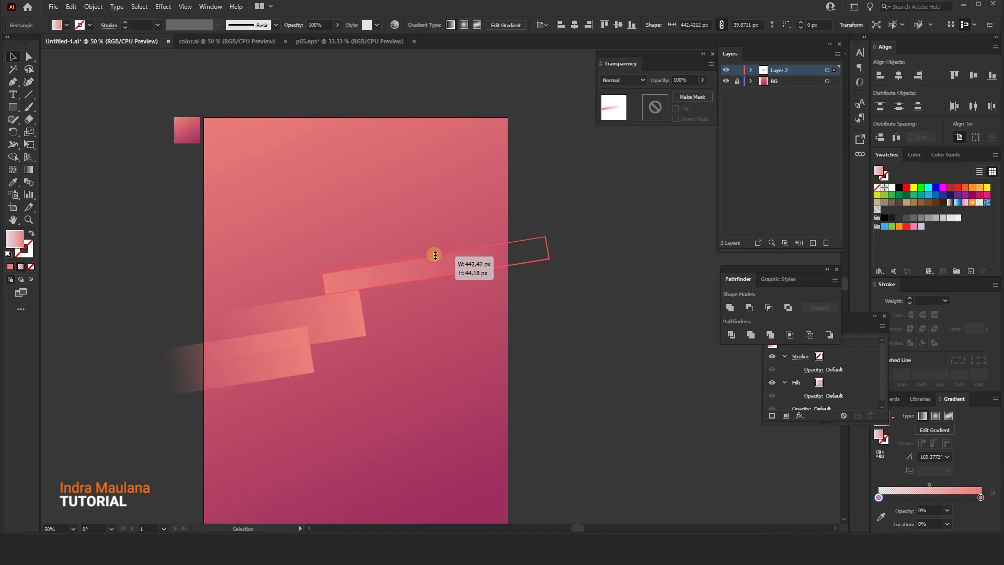
click(502, 214)
scroll(455, 263, up, 1)
mouse_move(271, 361)
mouse_down()
mouse_move(417, 298)
mouse_move(430, 266)
mouse_move(406, 271)
mouse_up()
- Shift the two lower stripes right ~70 px; shorten, heighten (~105 px) and raise the middle-right stripe
click(275, 375)
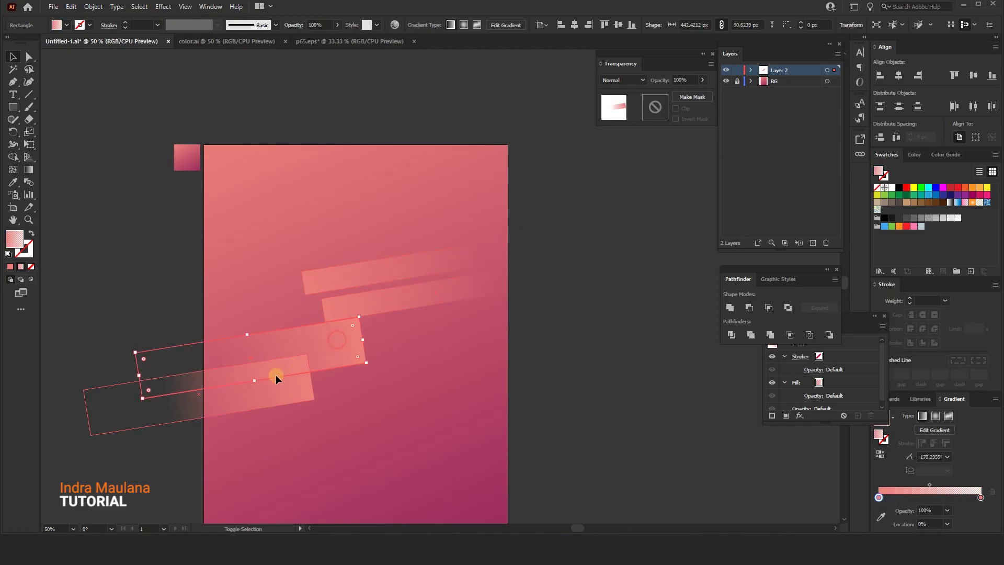
shift+click(348, 352)
drag(363, 352, 400, 347)
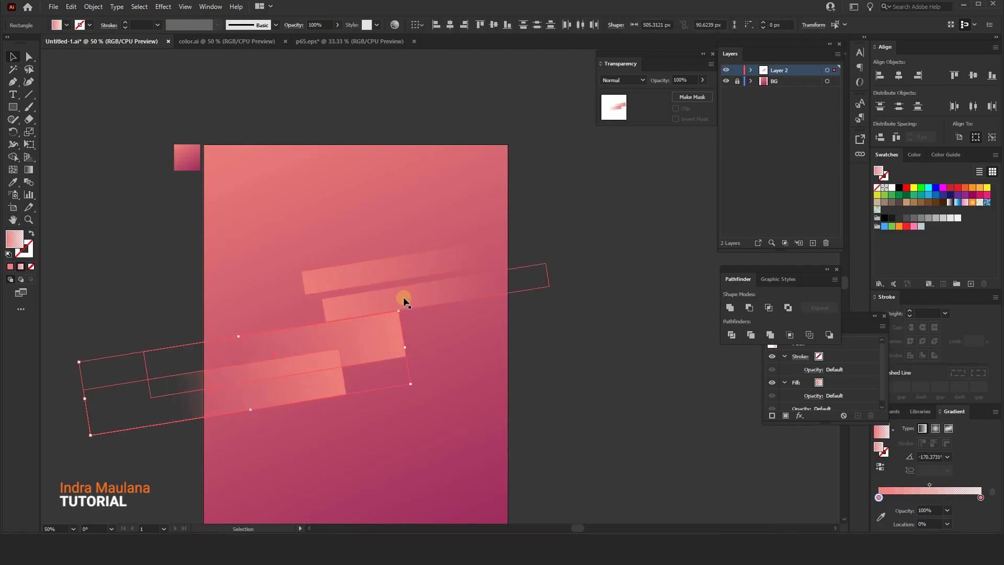
click(325, 310)
drag(325, 312, 364, 309)
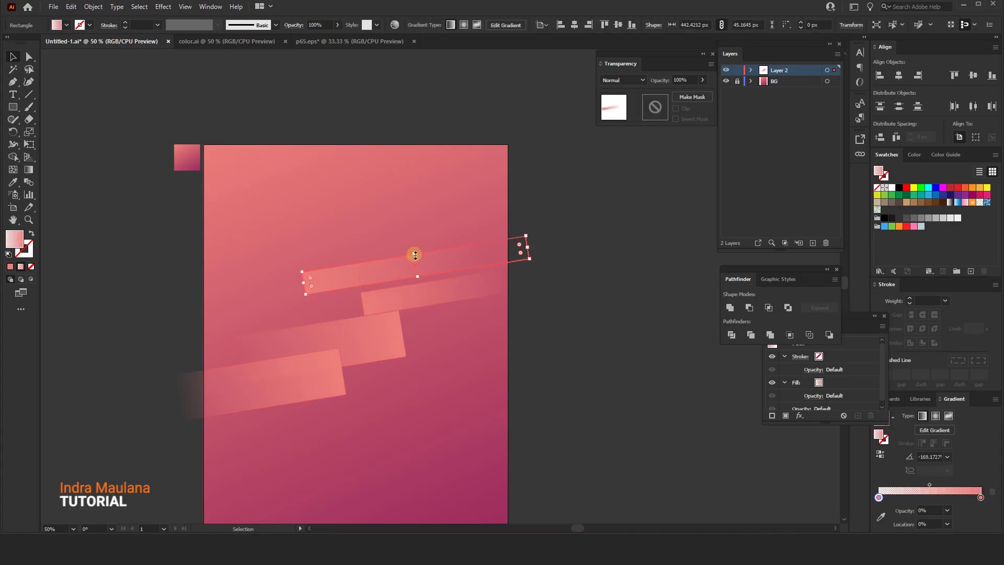
drag(415, 254, 410, 225)
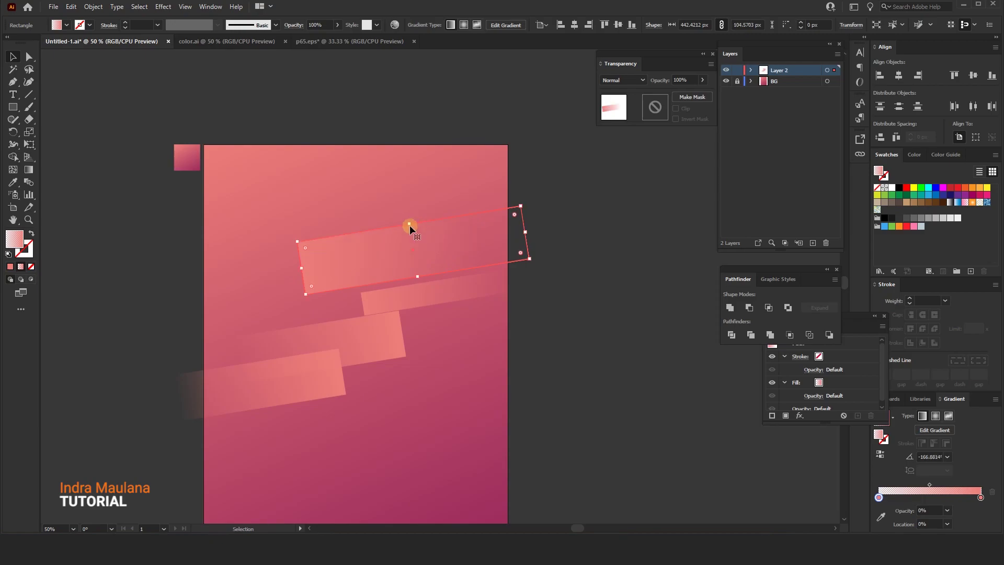
click(434, 243)
mouse_move(434, 227)
mouse_down()
mouse_move(414, 218)
mouse_move(497, 209)
mouse_move(485, 175)
mouse_move(426, 216)
mouse_up()
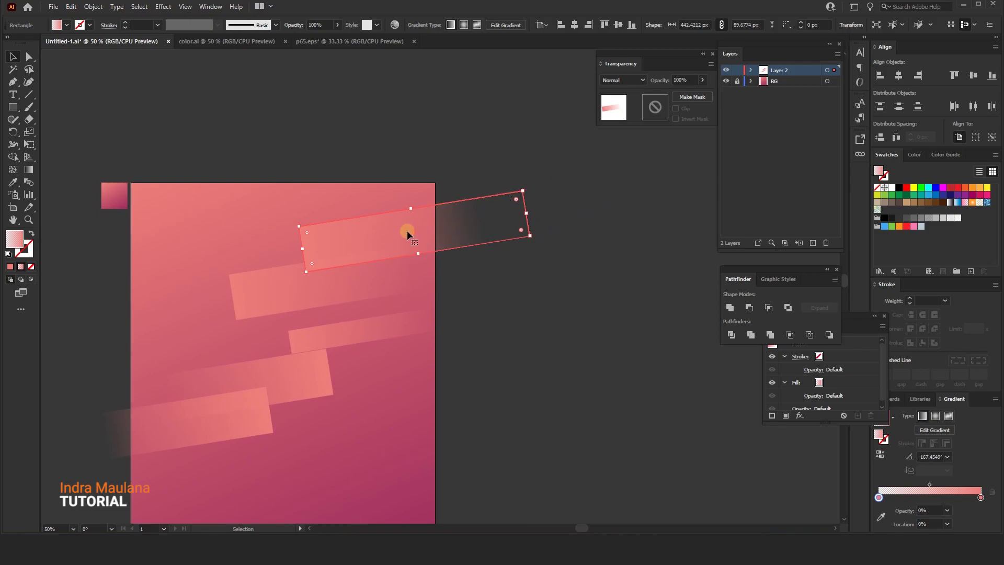
- Move and rotate the top stripe toward the flyer's upper-right edge
drag(407, 232, 343, 295)
drag(520, 192, 544, 173)
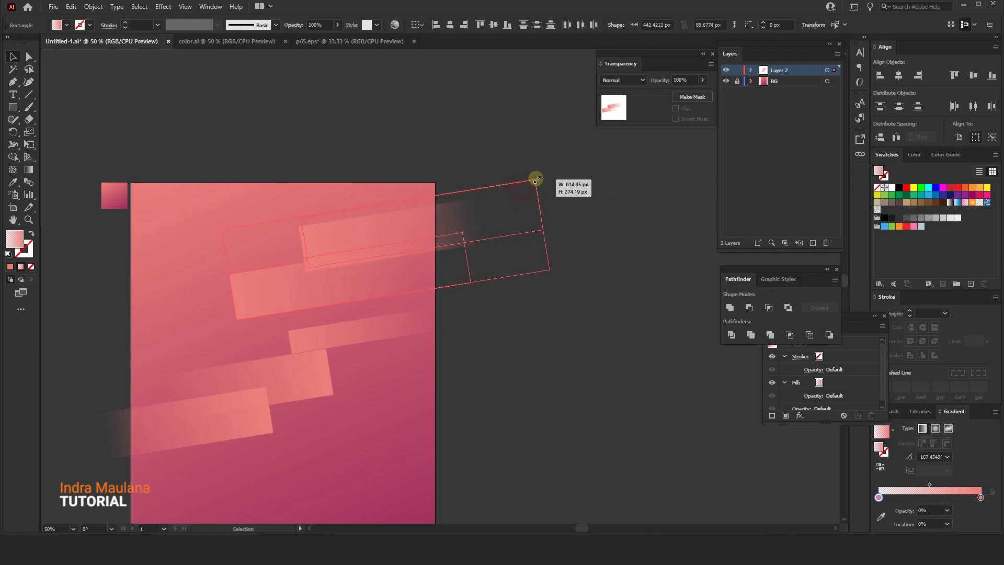
drag(443, 207, 442, 212)
click(419, 137)
scroll(434, 139, left, 3)
scroll(434, 138, down, 2)
scroll(455, 116, down, 1)
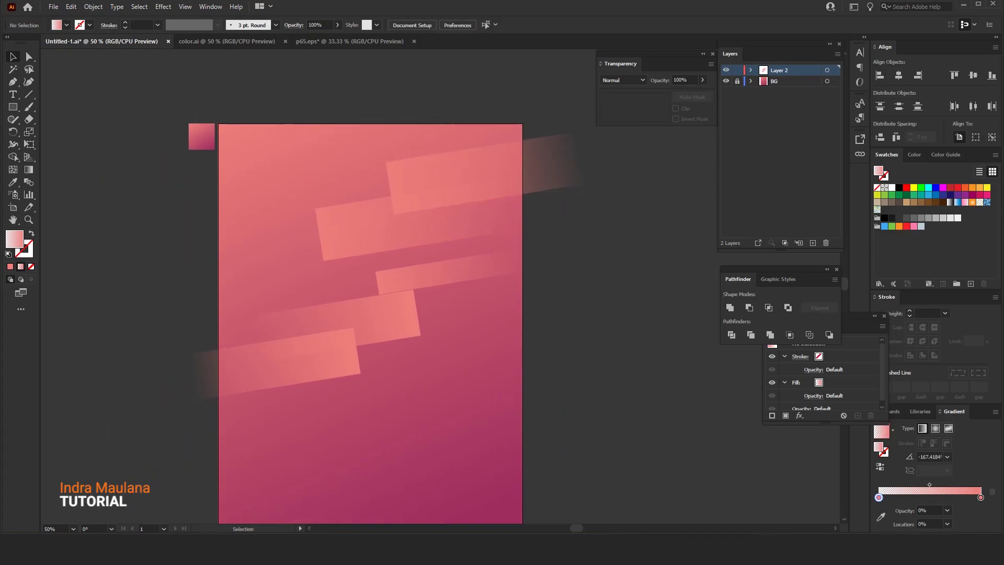
click(446, 188)
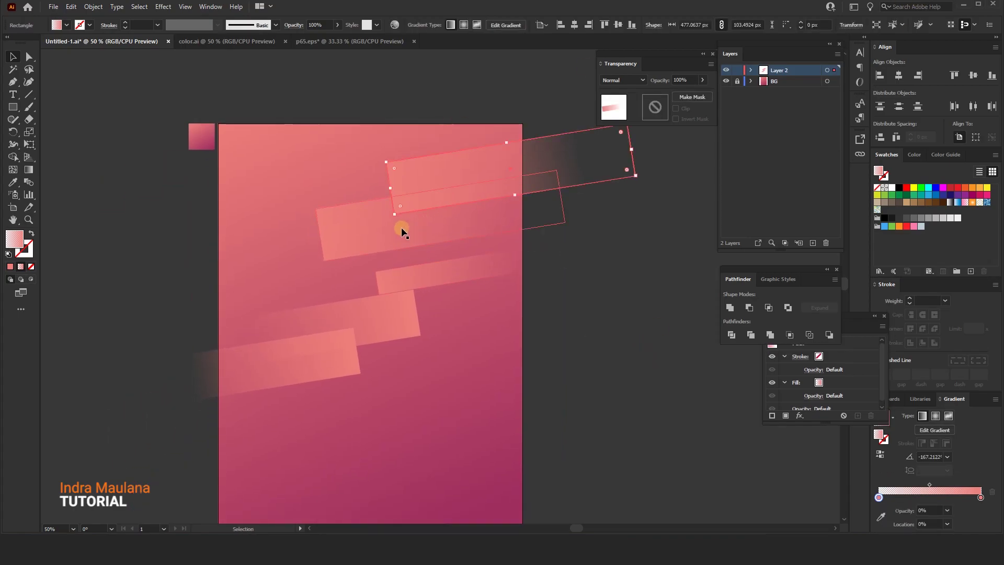
click(592, 318)
drag(624, 334, 622, 328)
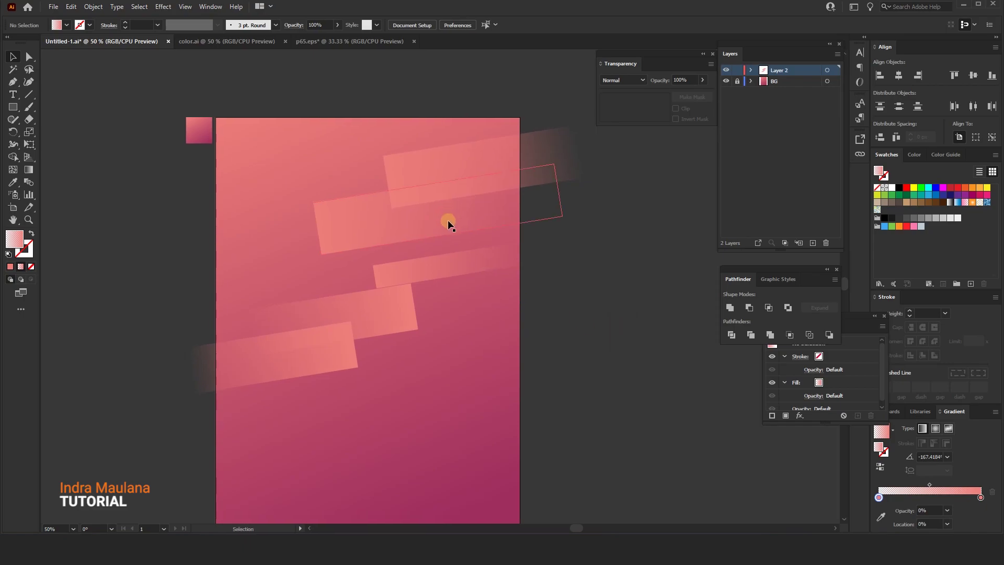
- Copy the thin middle stripe down-left and stretch it to about 463 × 62 px
click(450, 261)
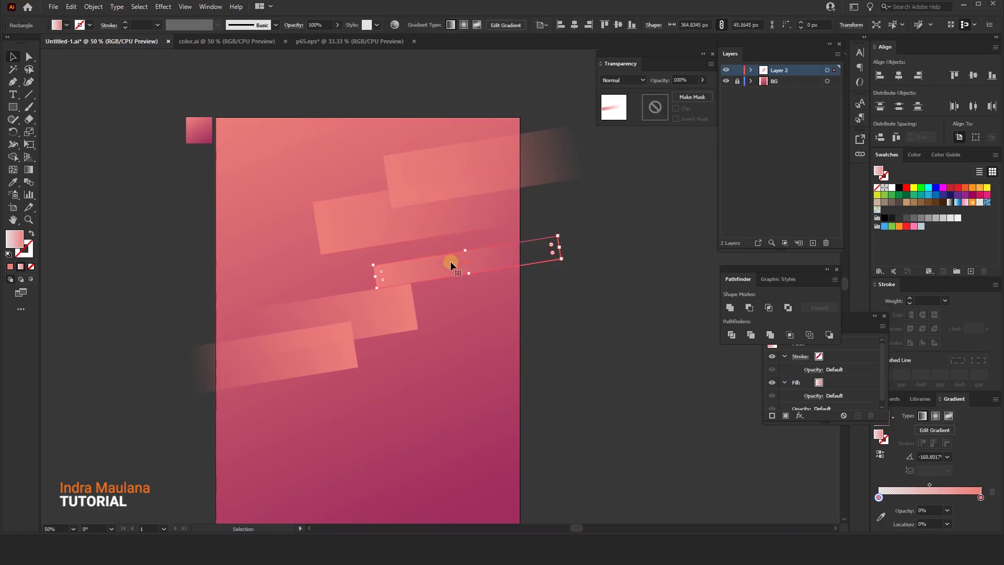
drag(452, 263, 408, 361)
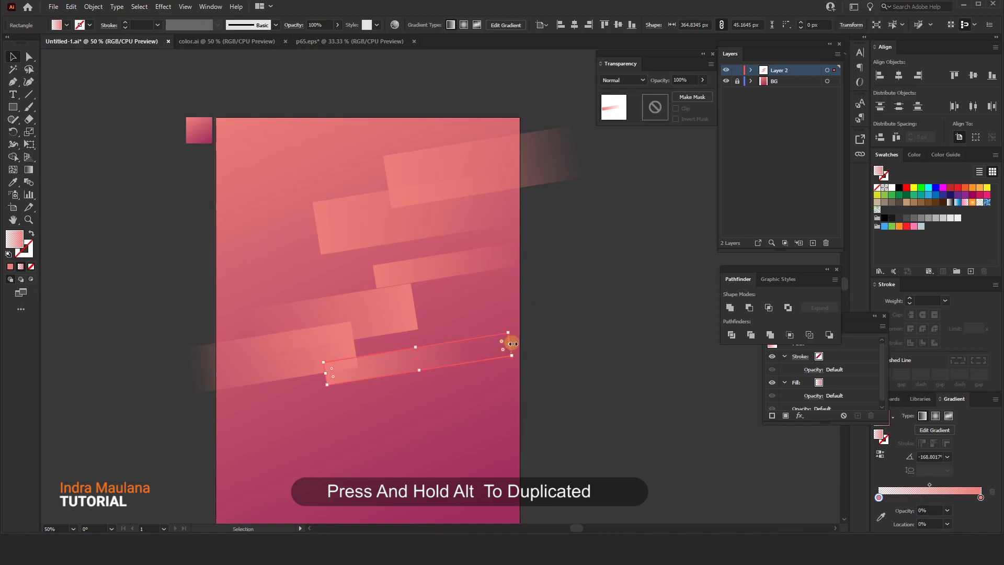
drag(513, 343, 549, 339)
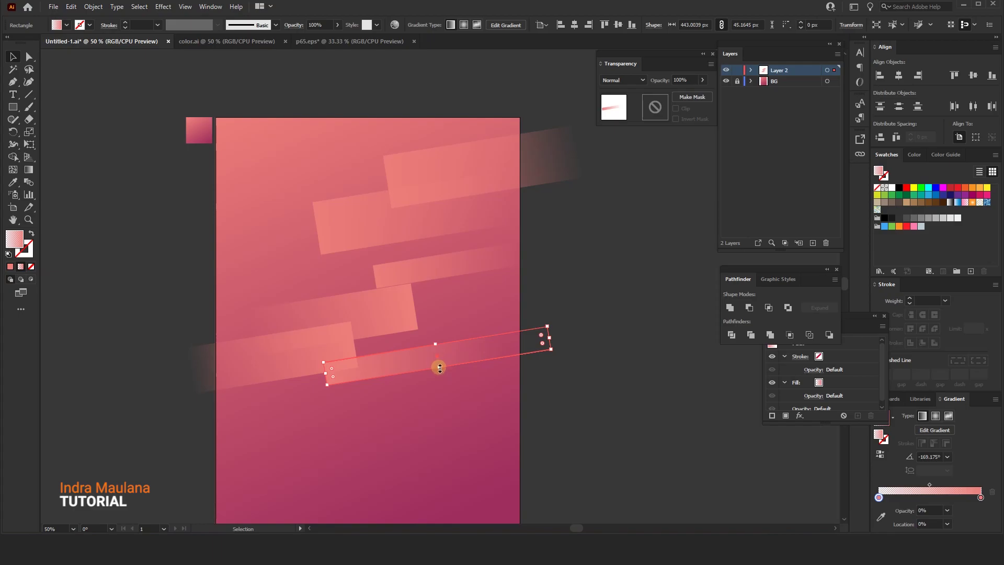
mouse_move(439, 368)
mouse_down()
mouse_move(441, 377)
mouse_move(417, 369)
mouse_up()
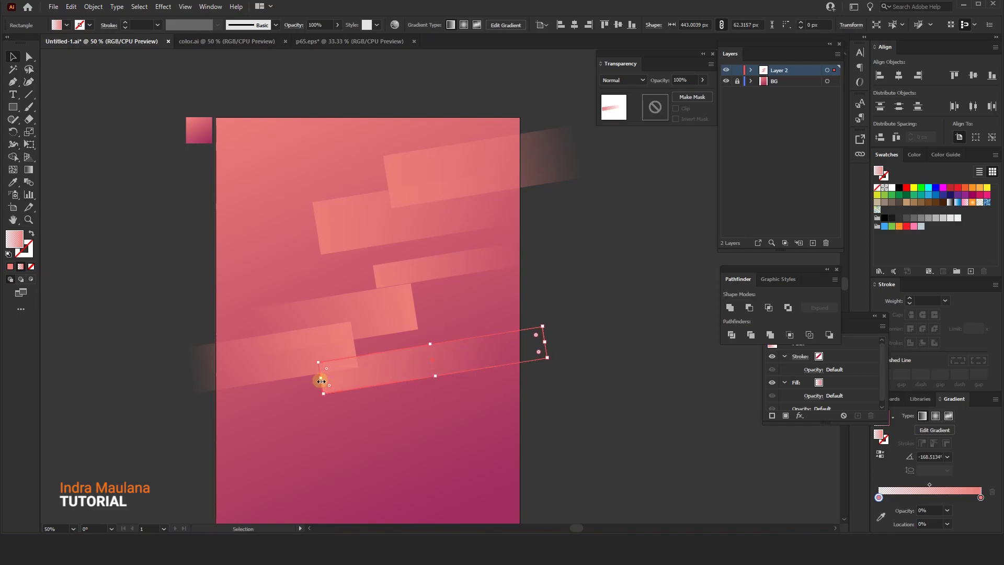
drag(321, 381, 310, 377)
scroll(411, 359, down, 2)
scroll(410, 358, left, 2)
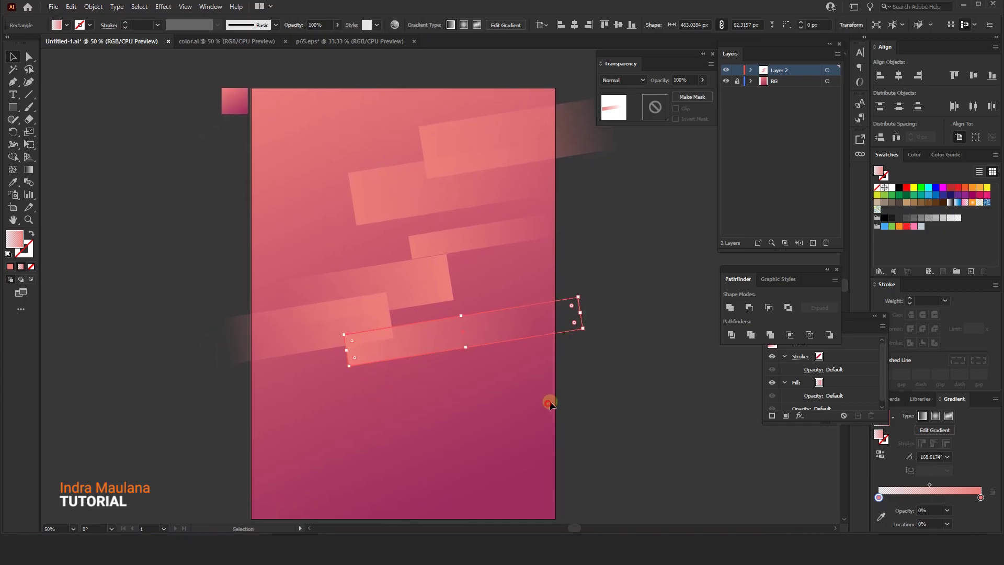
click(471, 231)
- Resize the lower stripe to about 543 × 79 px
click(459, 197)
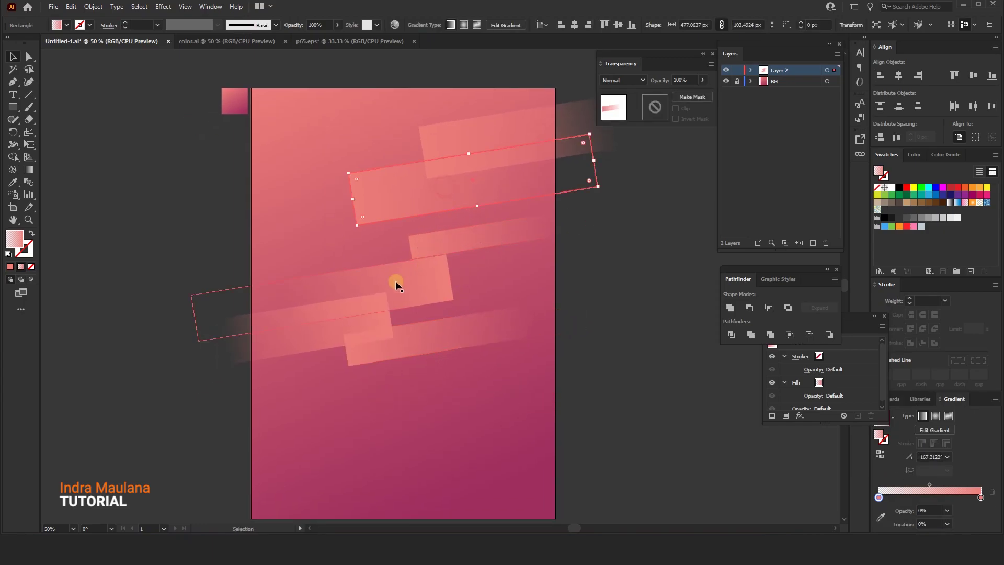
click(408, 338)
mouse_move(461, 348)
mouse_down()
mouse_move(464, 340)
mouse_move(359, 389)
mouse_move(357, 409)
mouse_up()
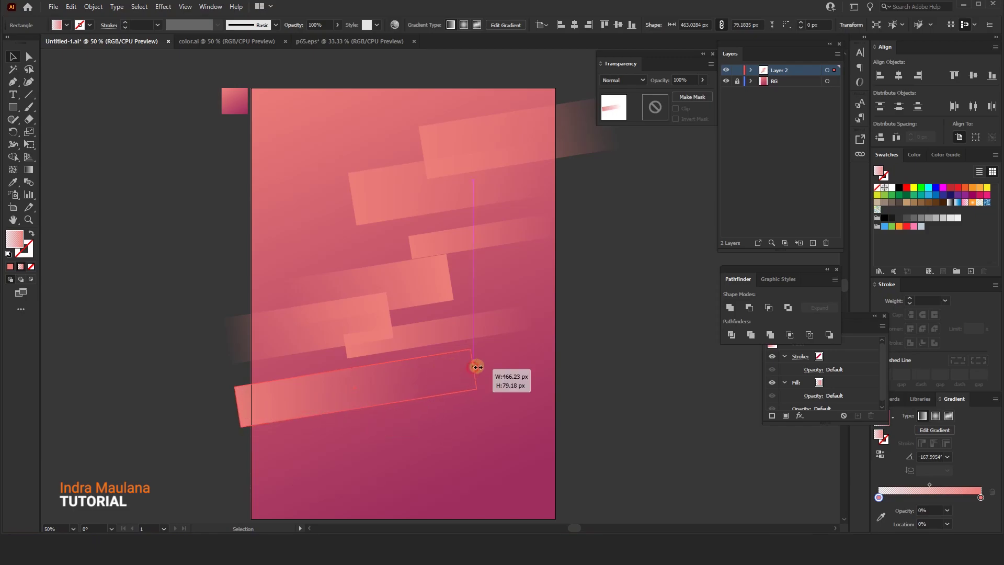
drag(472, 368, 513, 363)
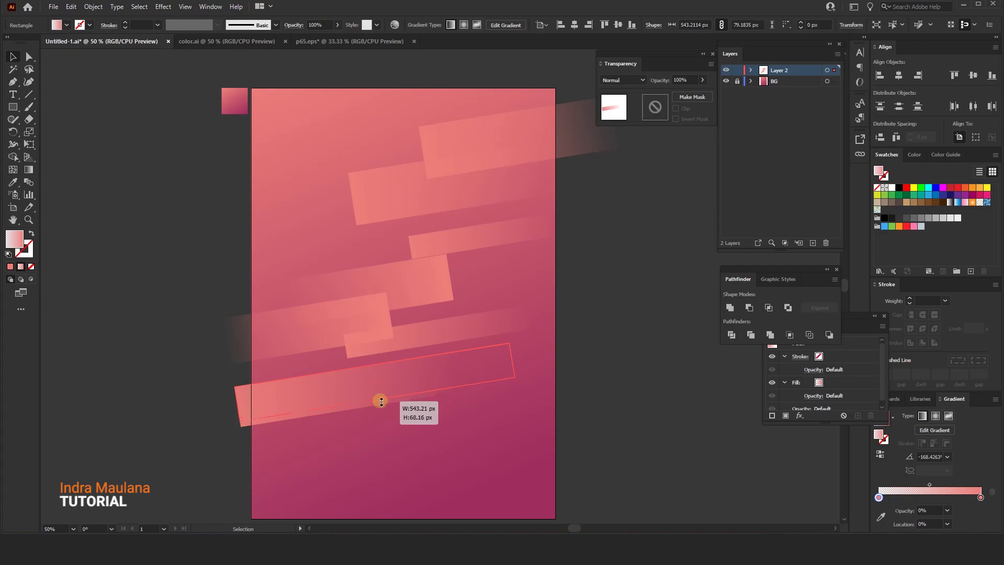
drag(380, 407, 414, 368)
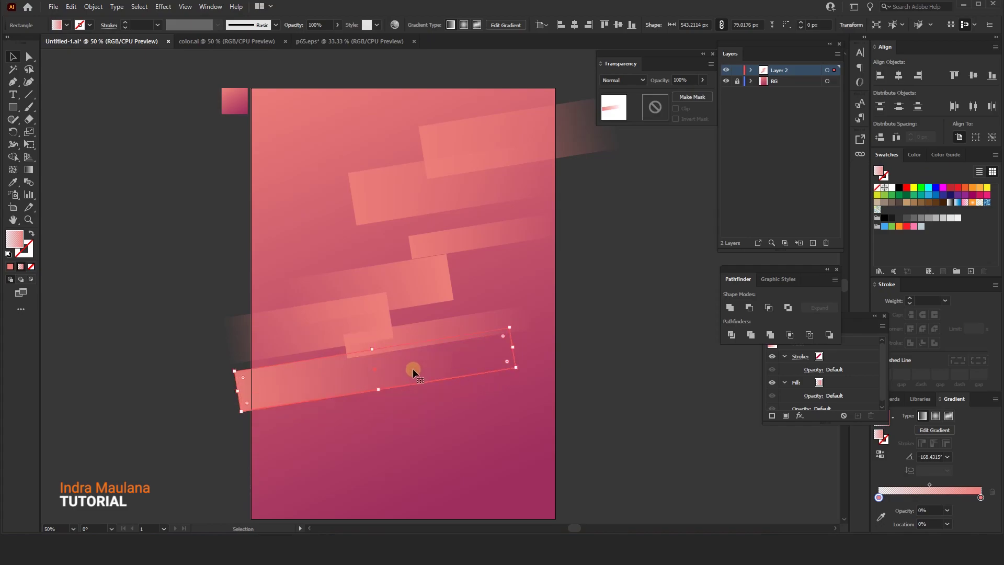
click(605, 430)
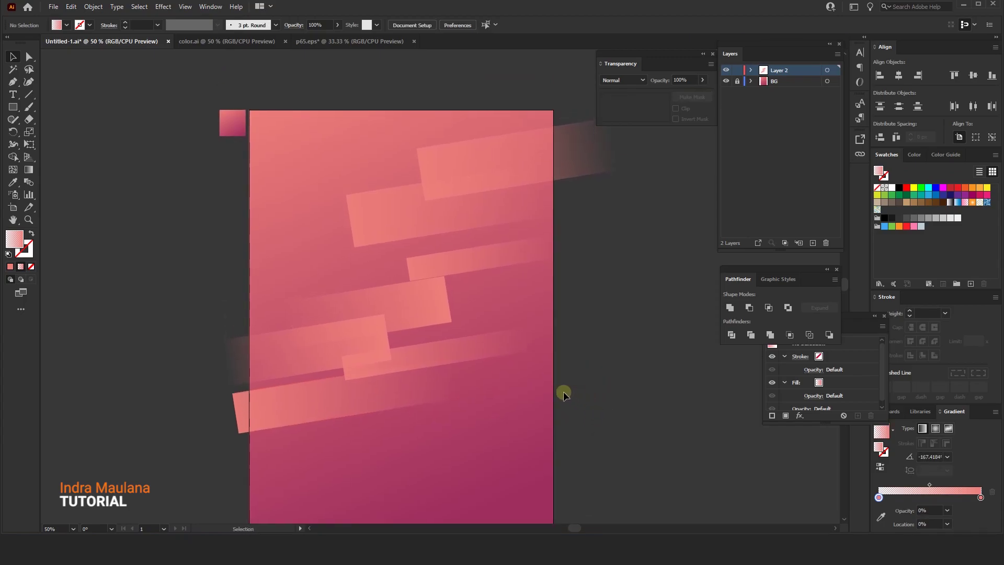
- Copy the stripe to the top edge and enlarge it to about 720 × 153 px
scroll(570, 387, up, 1)
scroll(576, 381, up, 2)
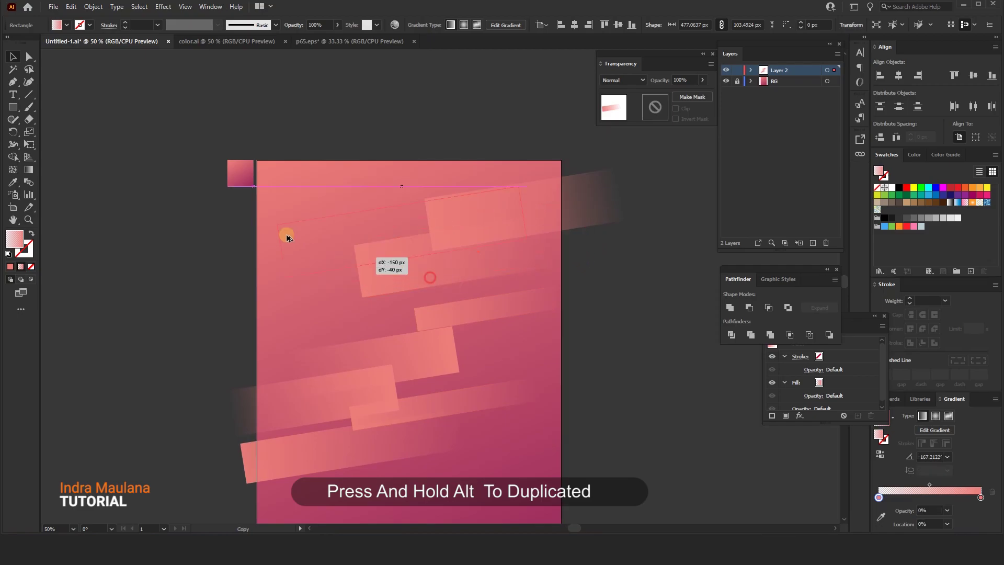
drag(393, 269, 224, 186)
drag(428, 123, 549, 97)
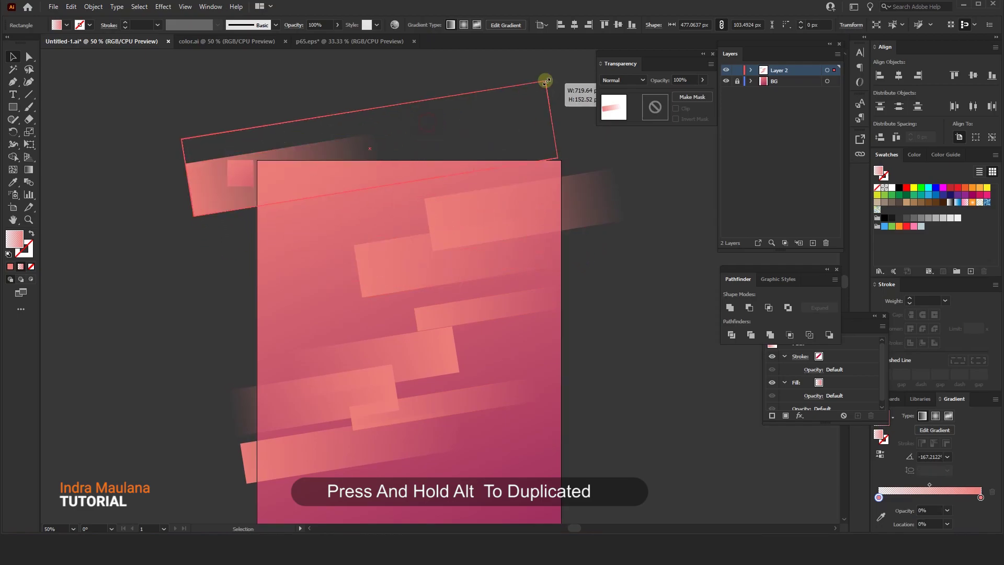
drag(320, 134, 325, 152)
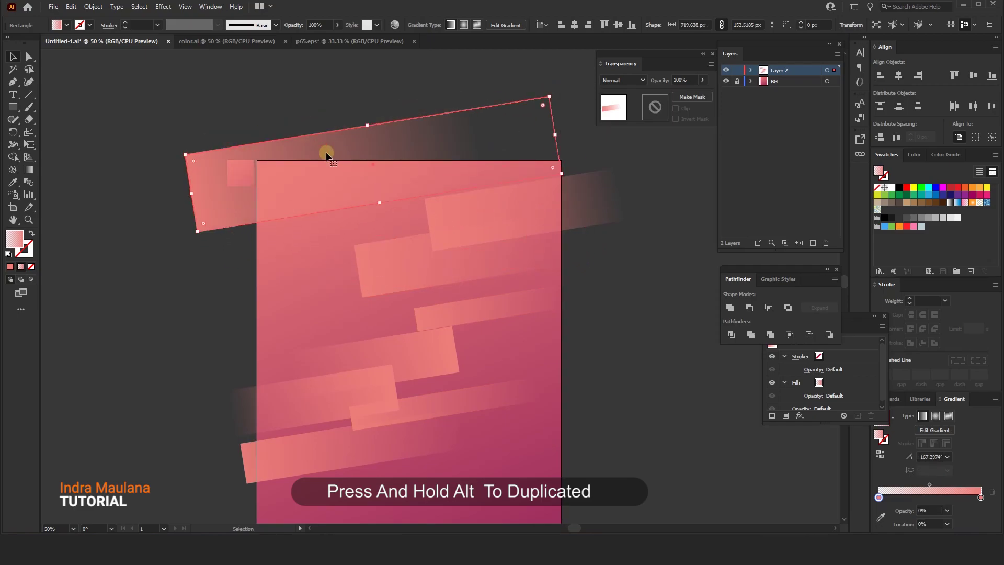
drag(281, 195, 261, 195)
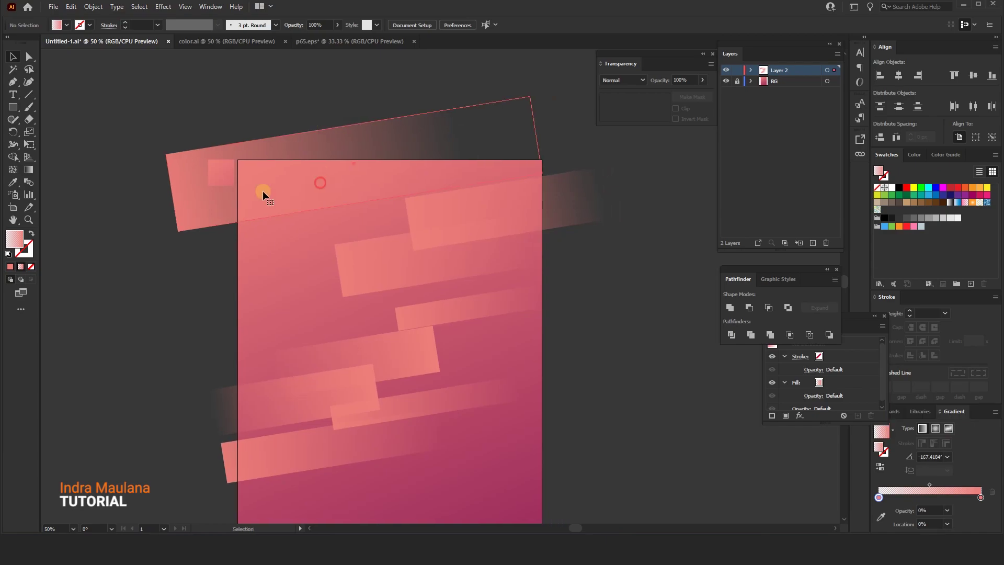
click(29, 170)
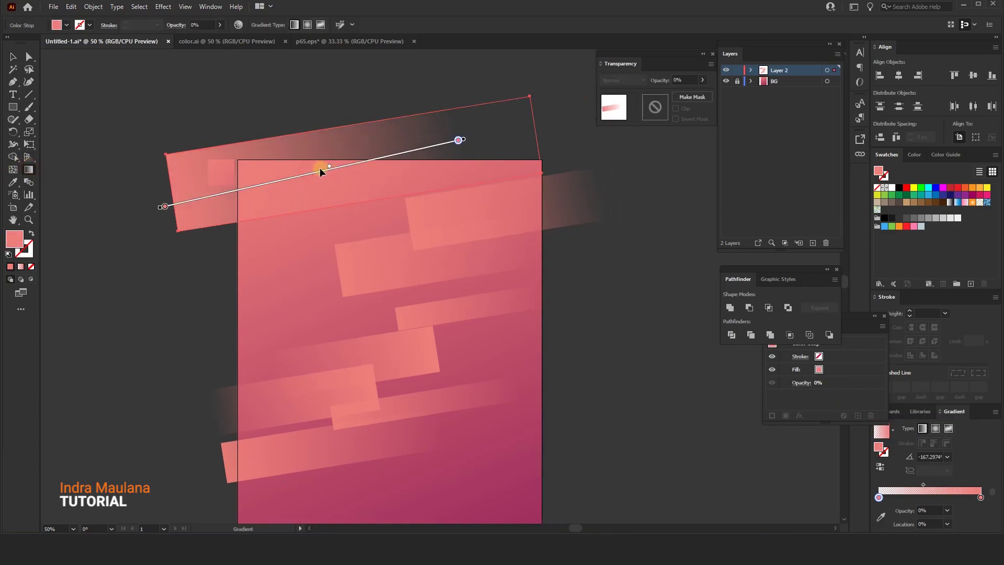
key(v)
click(291, 167)
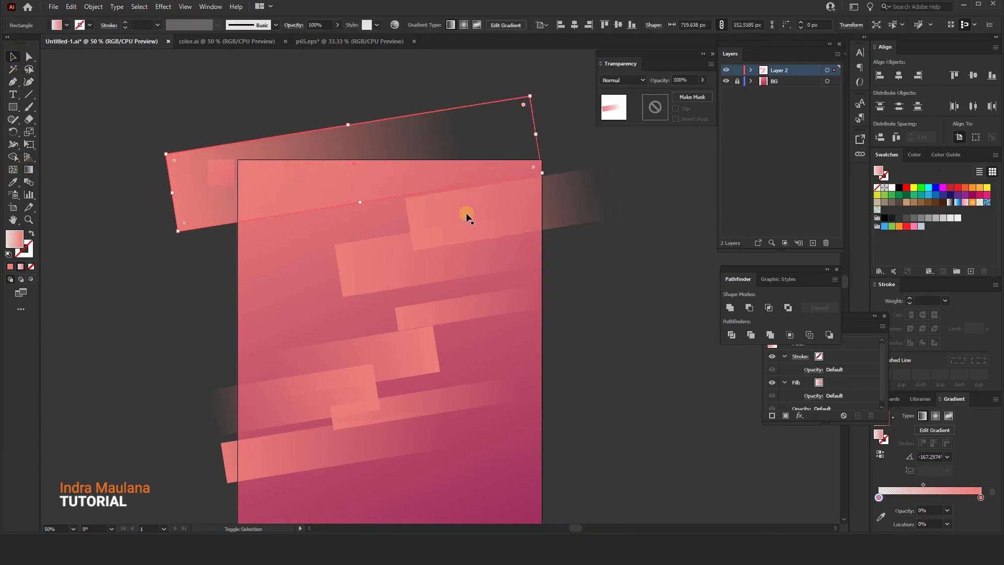
shift+click(466, 213)
shift+click(395, 273)
shift+click(408, 325)
shift+click(395, 357)
shift+click(358, 381)
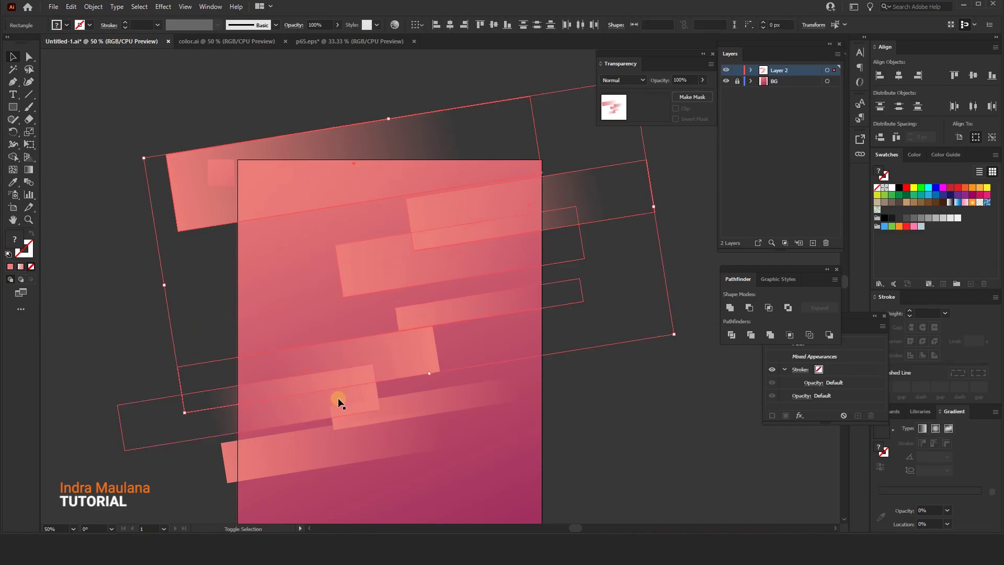
shift+click(387, 416)
shift+click(356, 458)
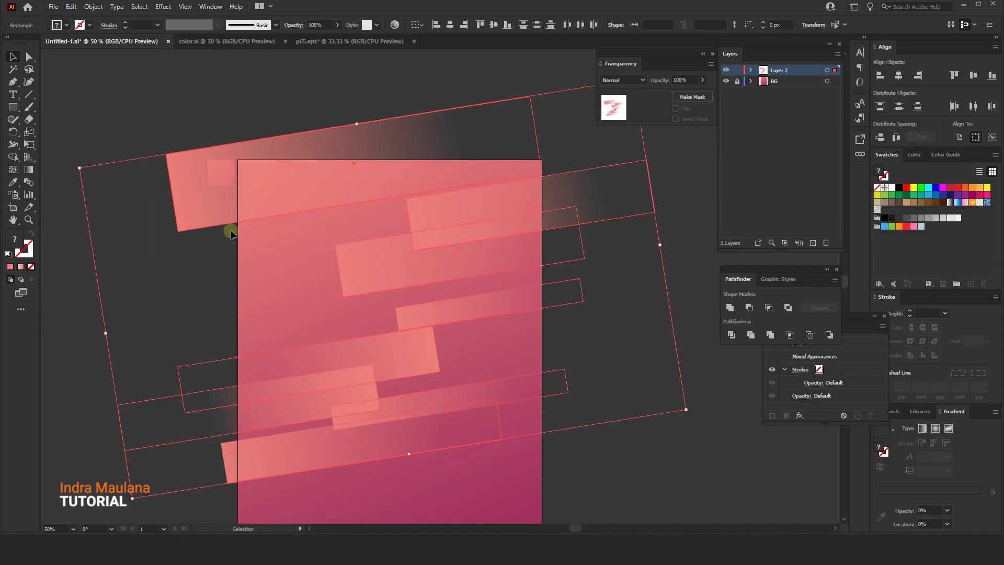
scroll(231, 230, down, 2)
scroll(230, 211, down, 1)
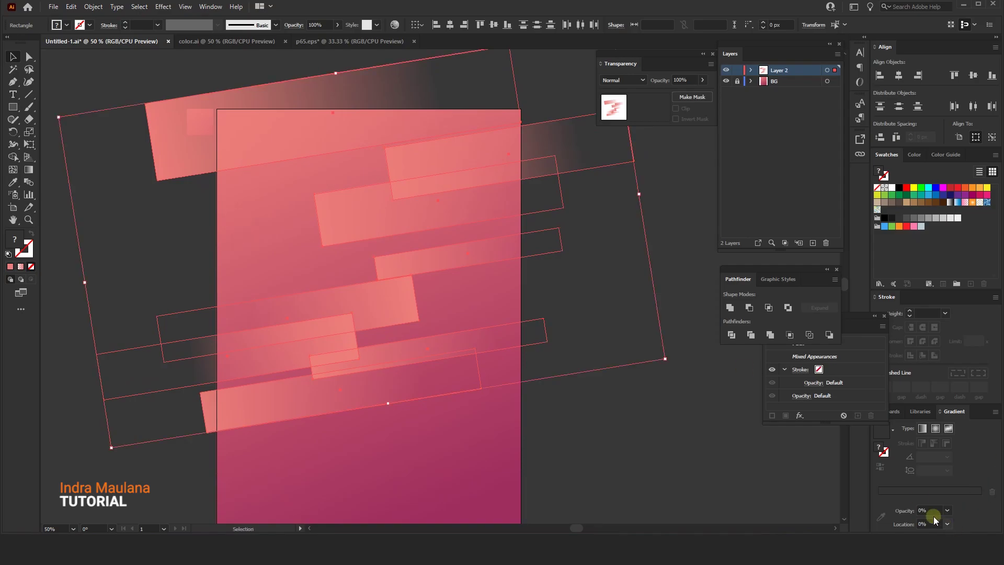
click(522, 217)
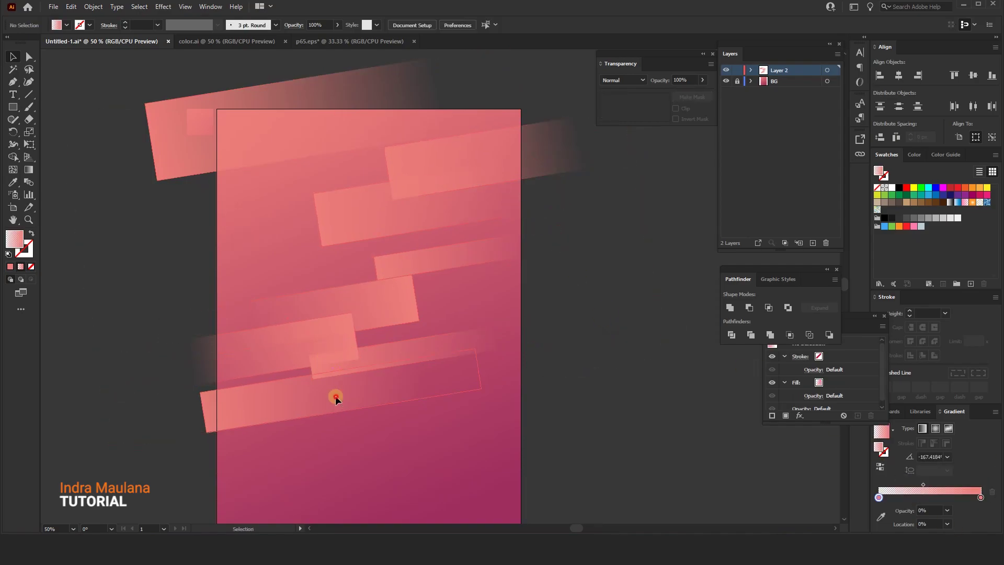
click(335, 397)
- Set the bottom stripe's solid gradient stop to bright pink FF6A79, red at 255
double_click(980, 496)
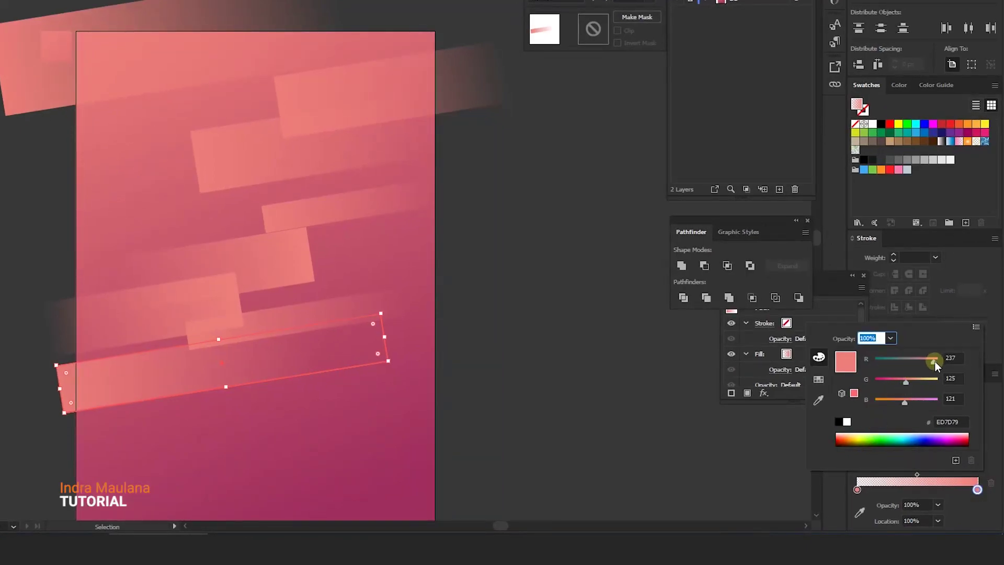
drag(933, 362, 899, 383)
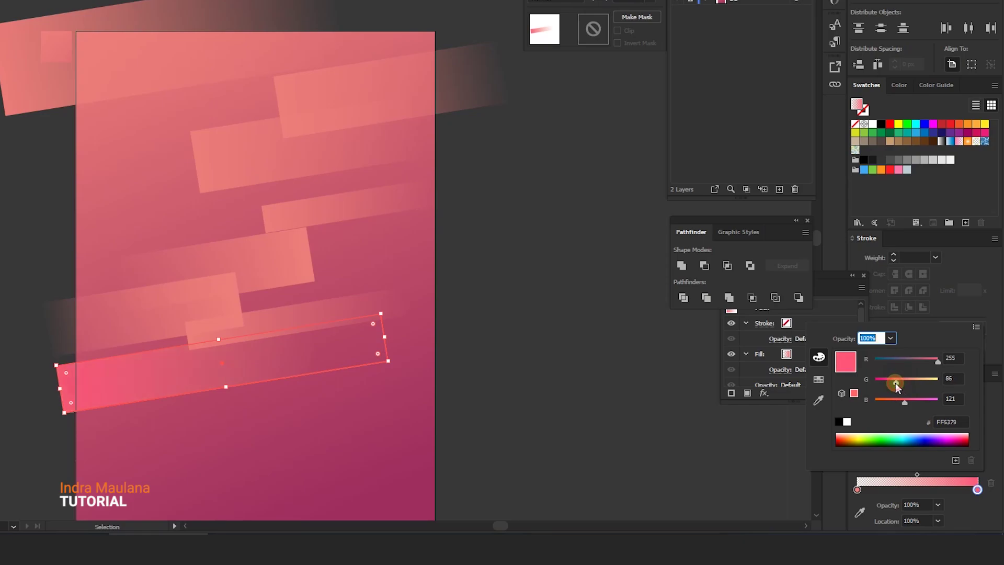
drag(898, 383, 899, 382)
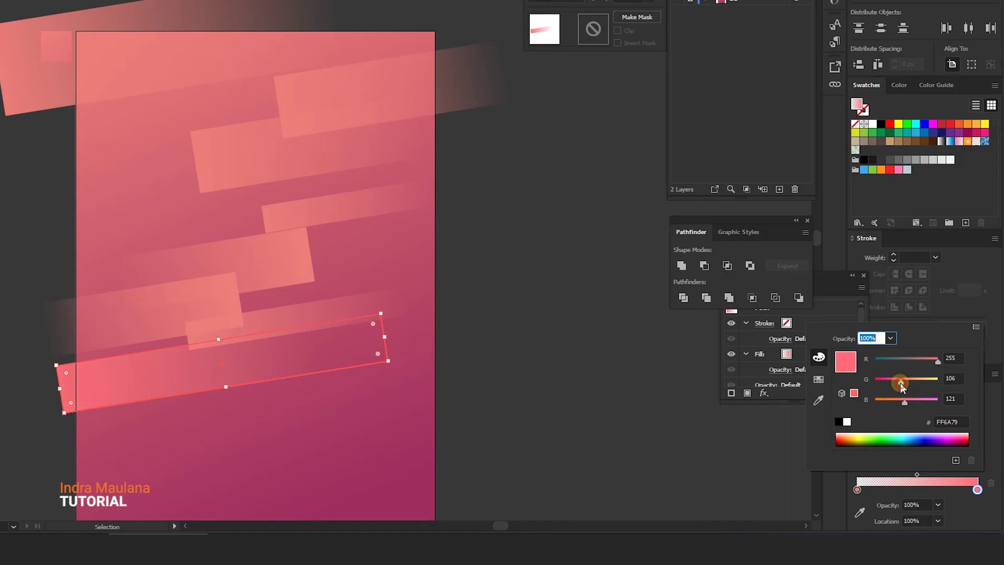
click(348, 360)
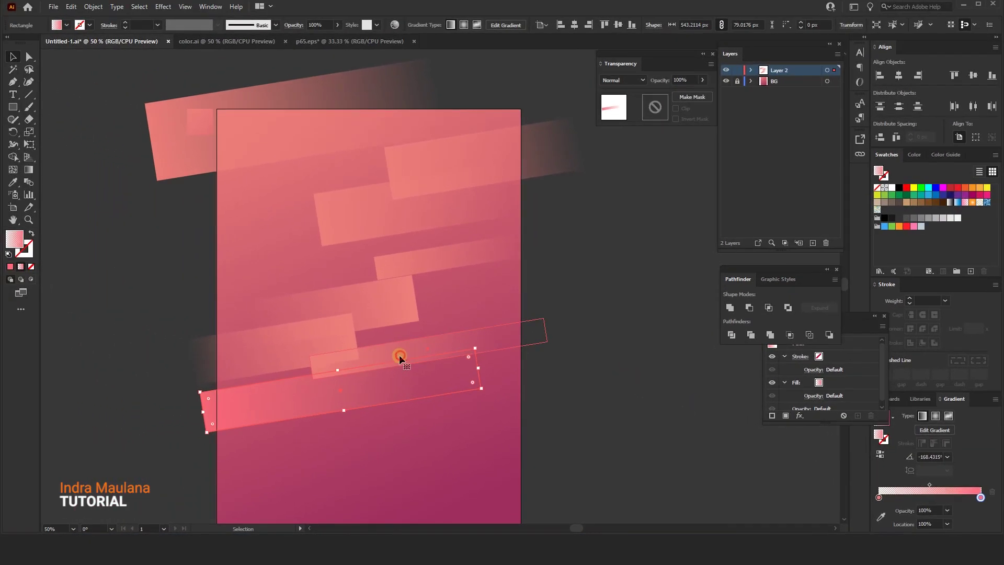
- Copy the hex value FF6579 from the bottom stripe's solid gradient stop
click(343, 410)
click(878, 498)
click(981, 497)
double_click(981, 497)
click(970, 440)
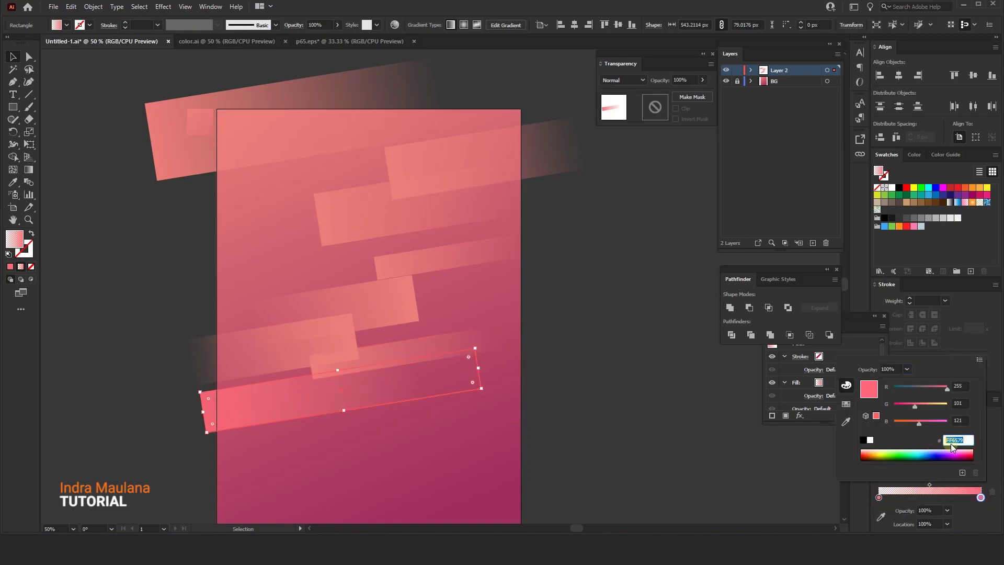
right_click(971, 441)
click(929, 333)
click(609, 277)
- Switch the thin stripe's solid stop to RGB and paste FF6579 into it
click(455, 347)
click(957, 400)
click(986, 502)
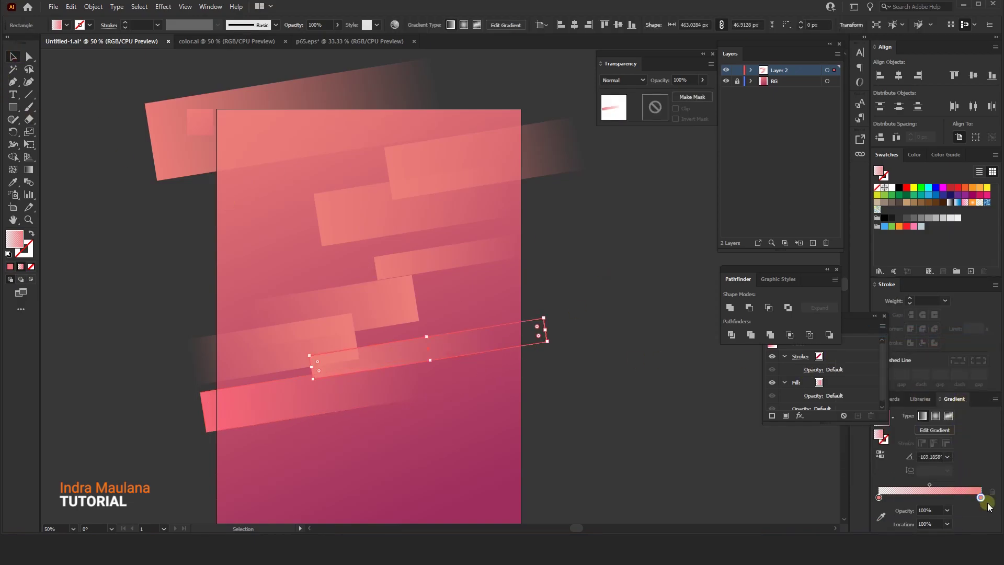
double_click(980, 499)
click(981, 360)
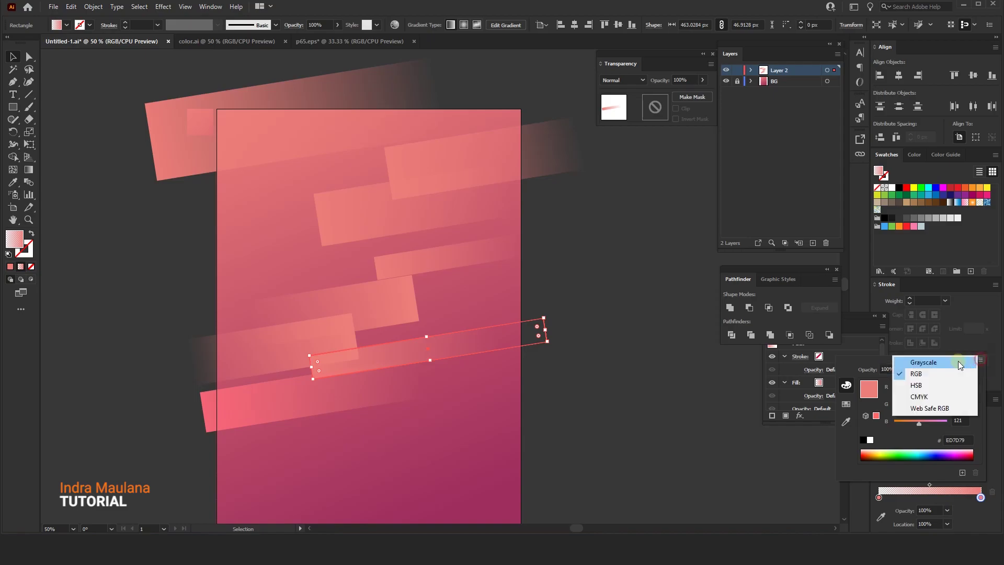
click(940, 374)
click(951, 440)
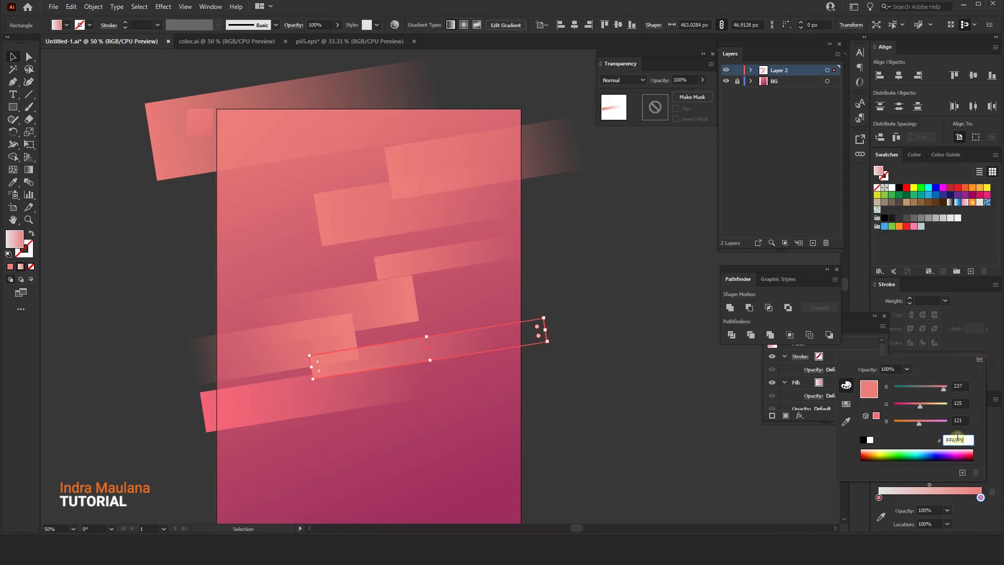
drag(970, 438, 921, 439)
right_click(944, 440)
click(929, 340)
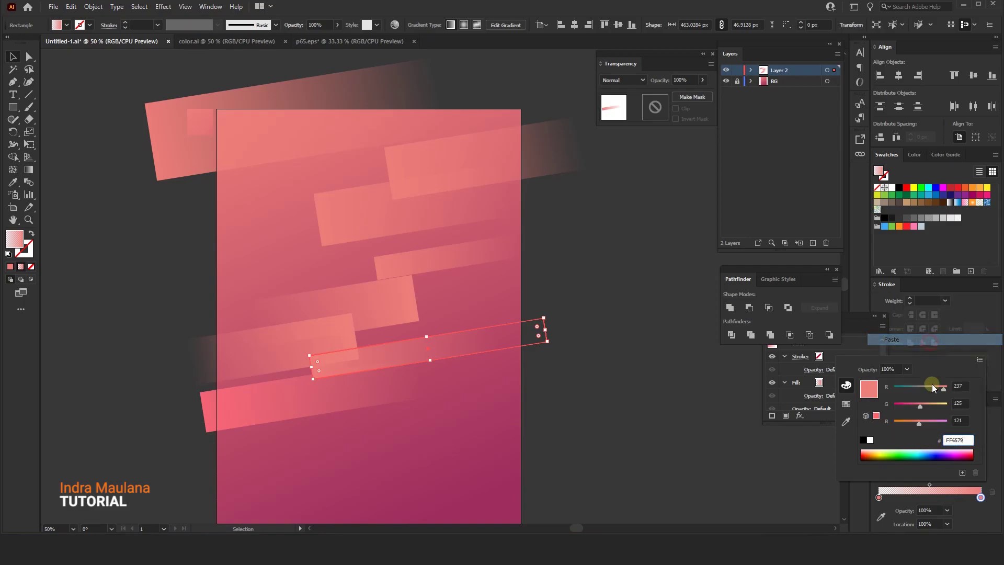
click(581, 368)
click(462, 262)
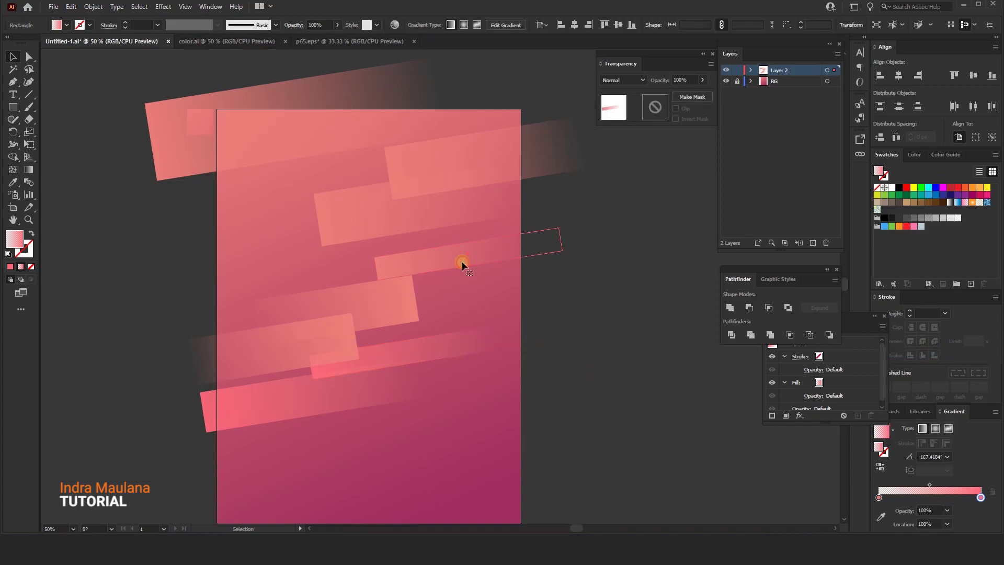
- Eyedropper the lower pink stripe's colour onto the selected stripes
shift+click(437, 216)
shift+click(444, 163)
click(13, 182)
click(414, 345)
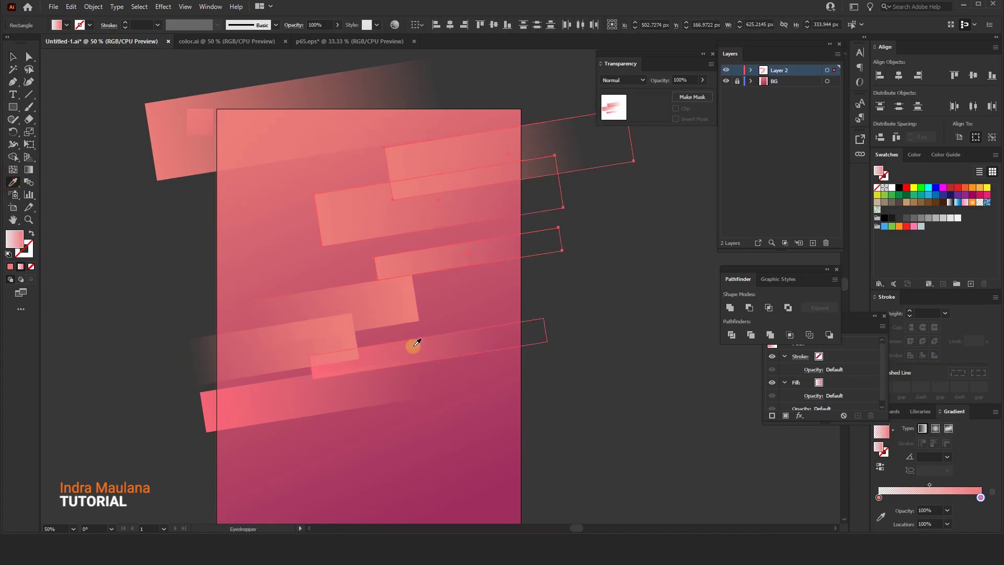
click(13, 56)
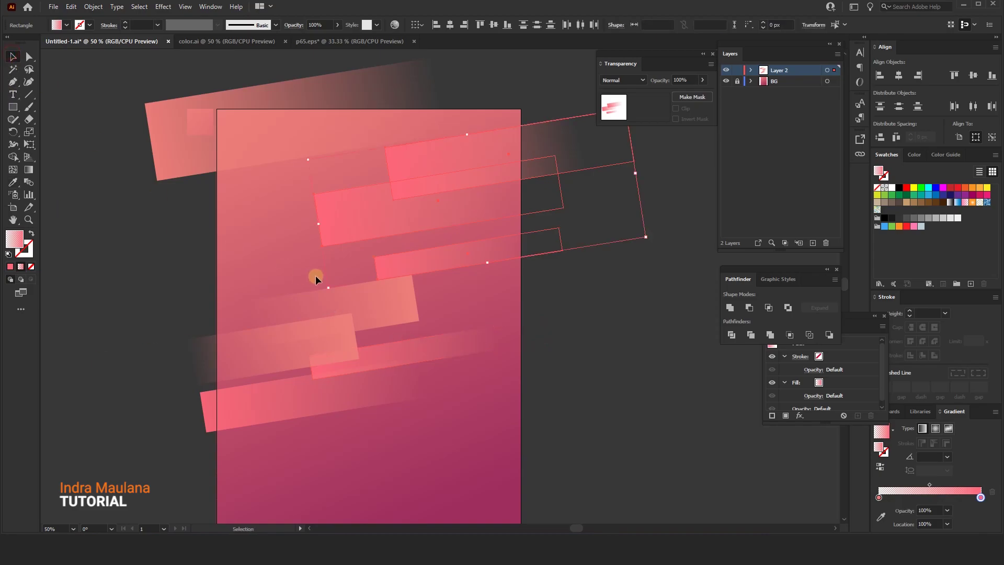
click(355, 302)
- Copy the long lower stripe's fading pink gradient onto both lower-left rectangles
shift+click(314, 346)
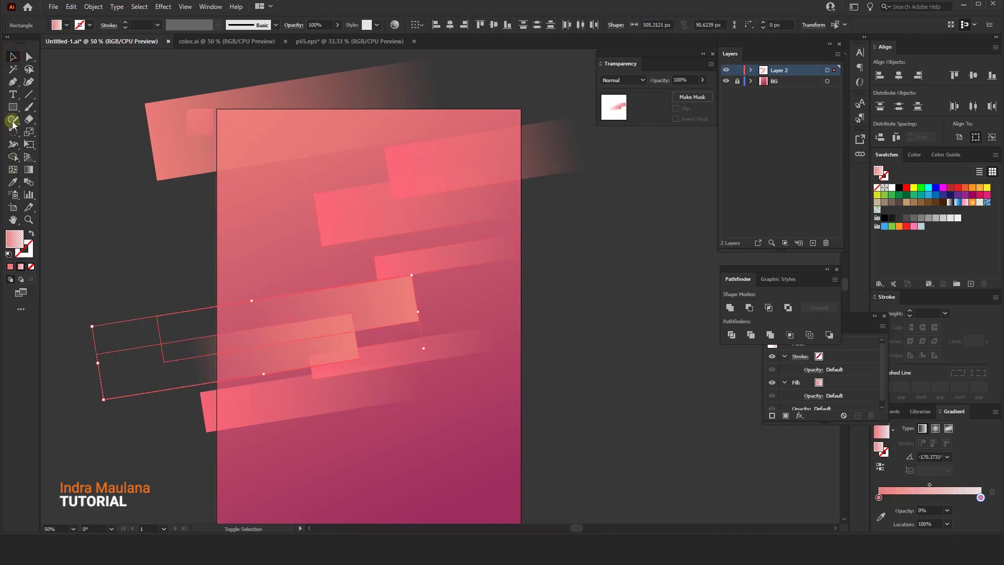
click(13, 182)
click(217, 392)
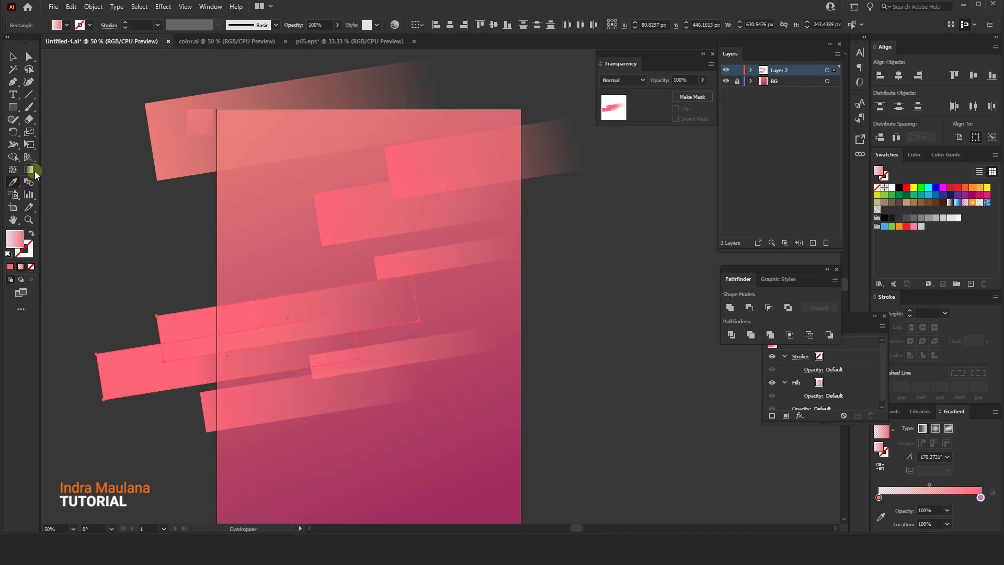
click(251, 324)
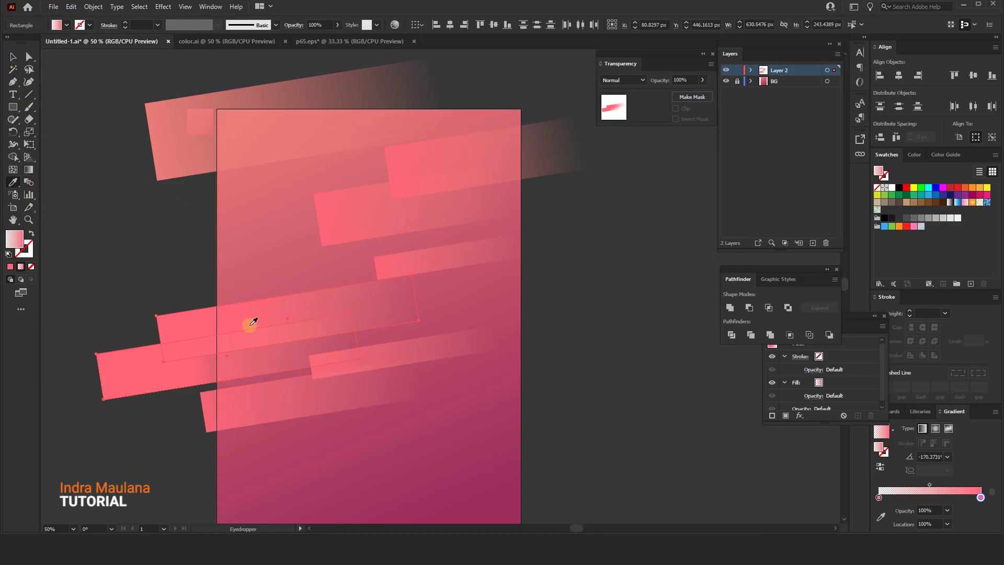
click(222, 408)
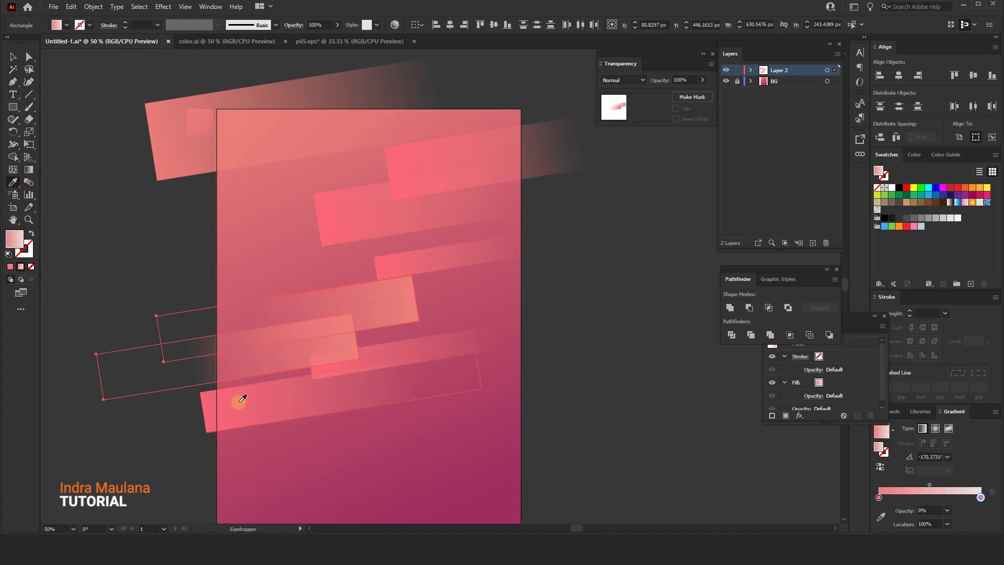
click(12, 57)
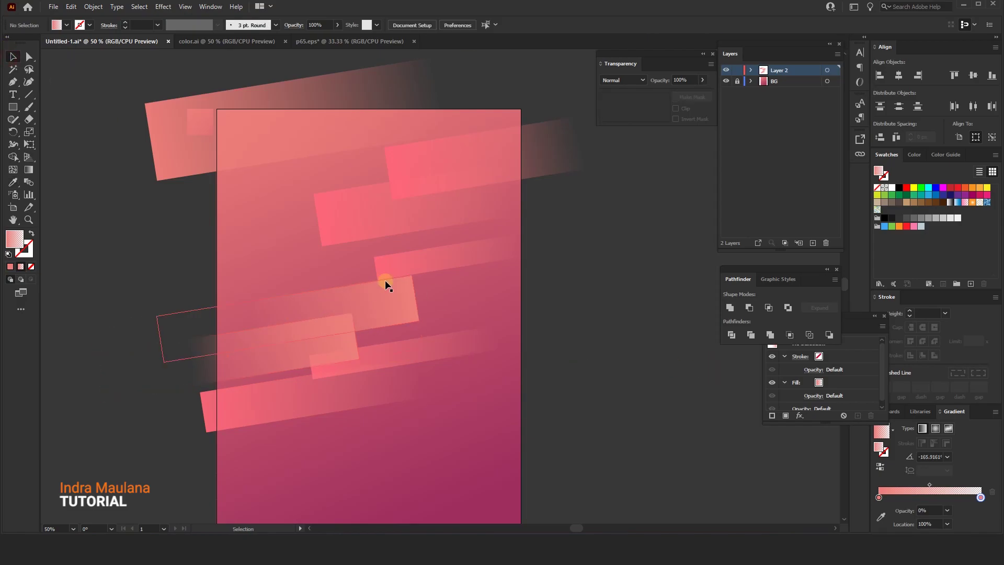
click(405, 272)
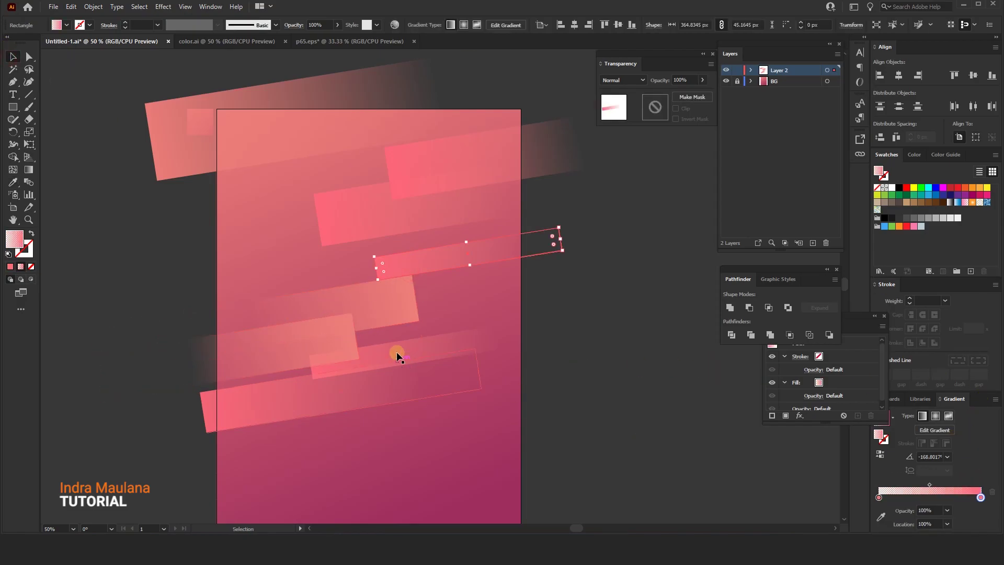
- Copy the FF6579 hex value from the middle stripe's gradient stop
double_click(981, 497)
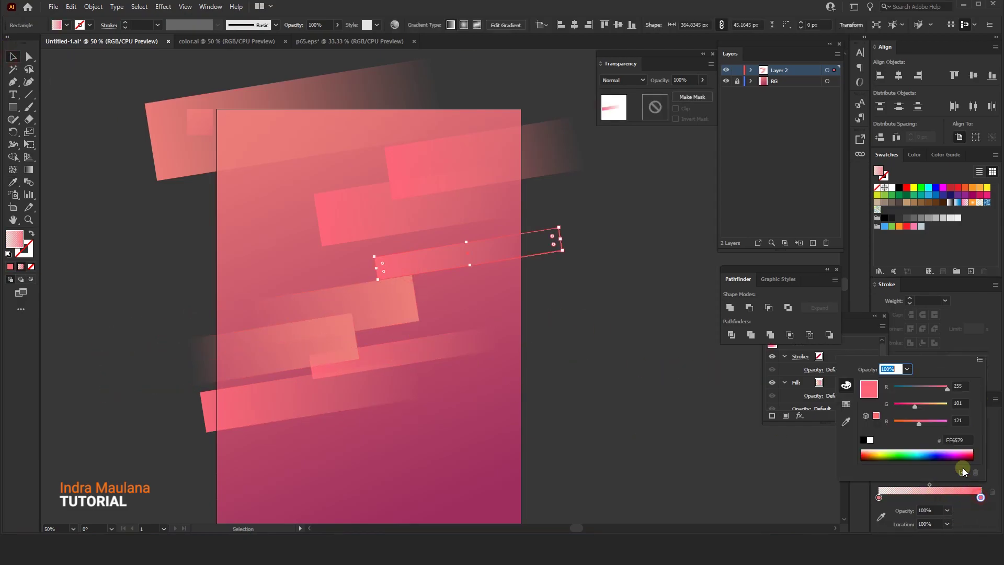
click(951, 440)
right_click(950, 441)
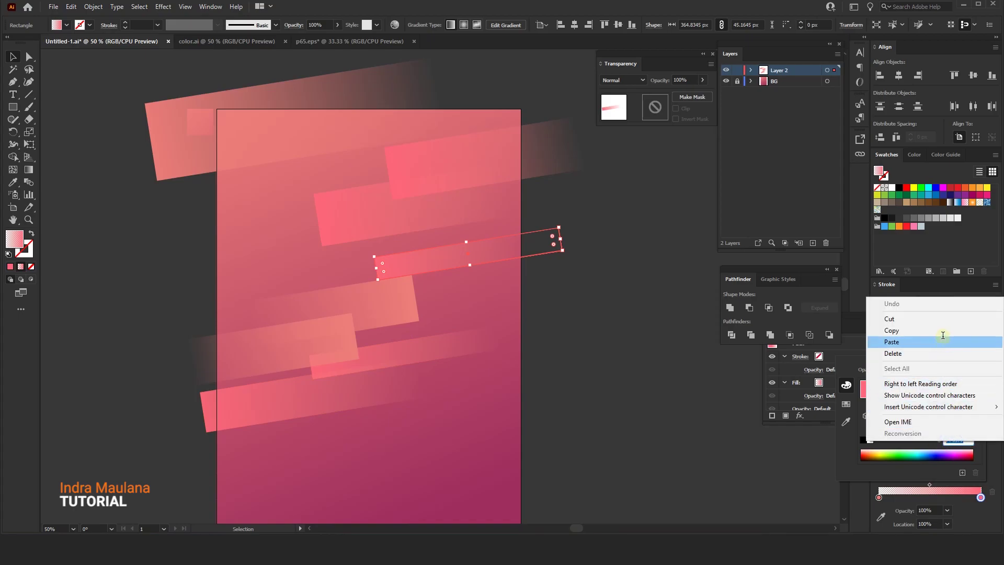
click(942, 331)
click(8, 59)
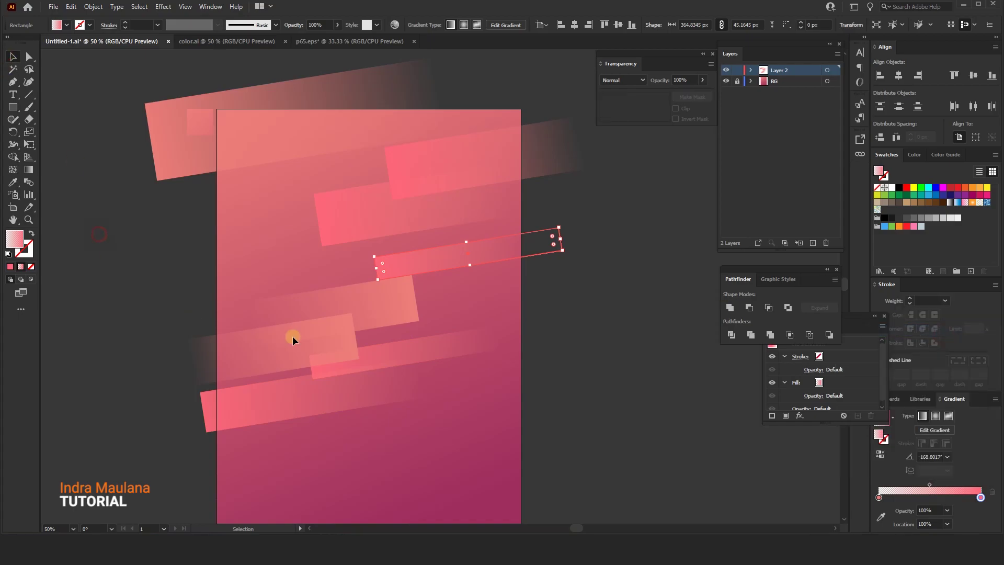
- Paste FF6579 into the lower-left stripes' left gradient stop
click(410, 313)
shift+click(320, 346)
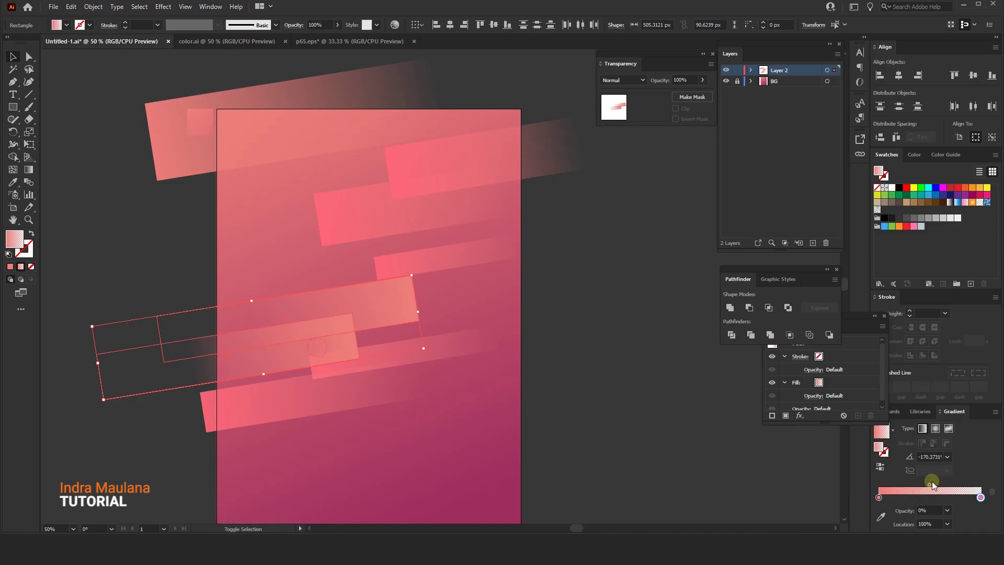
double_click(878, 497)
click(947, 439)
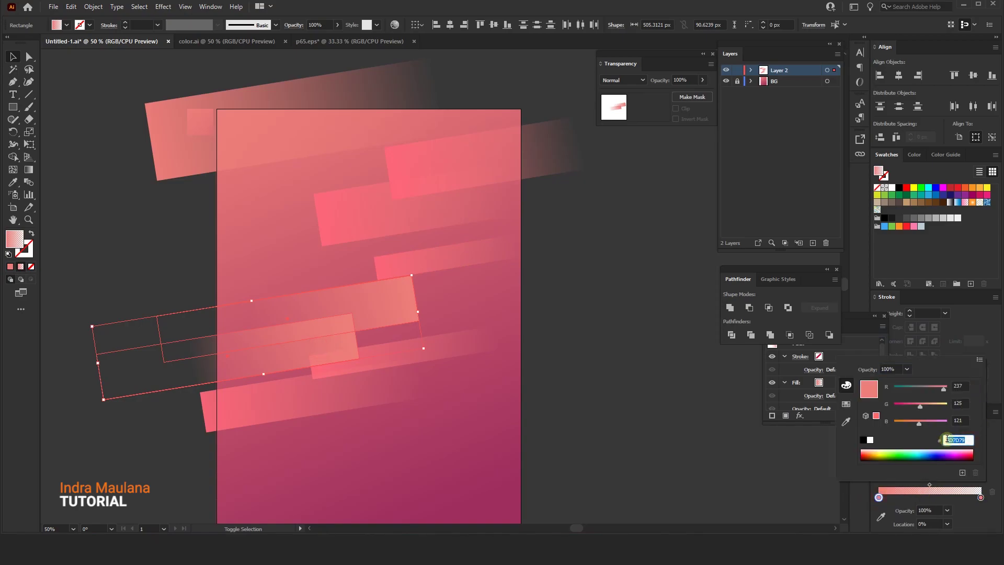
right_click(954, 439)
click(938, 341)
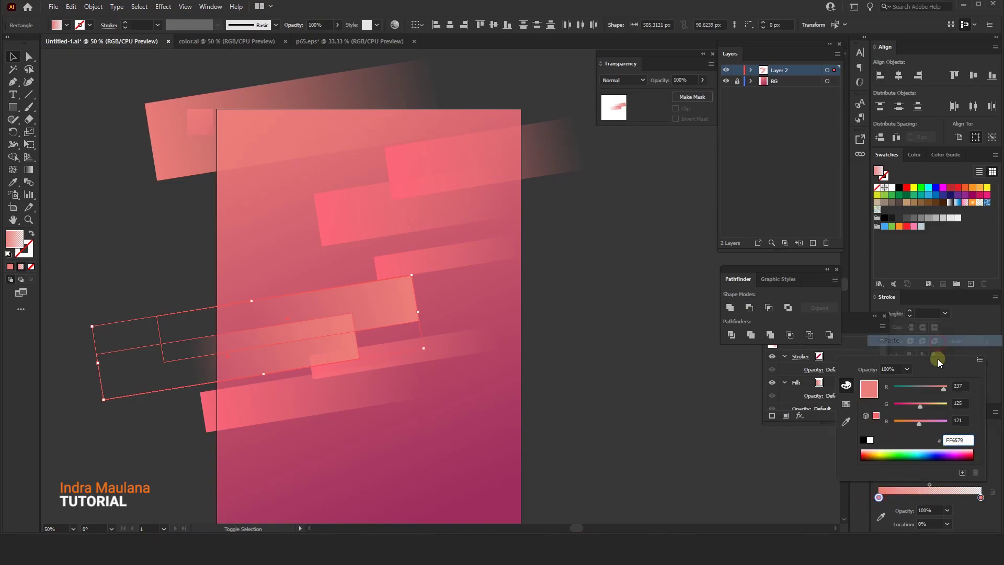
key(Return)
- Paste FF6579 into the remaining lower-left stripe's left gradient stop as well
click(641, 294)
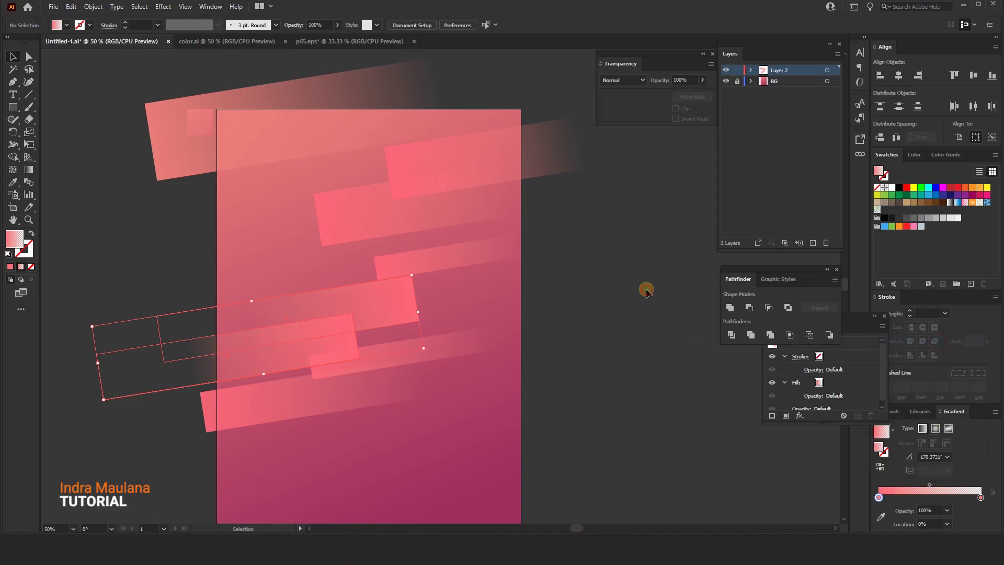
click(389, 319)
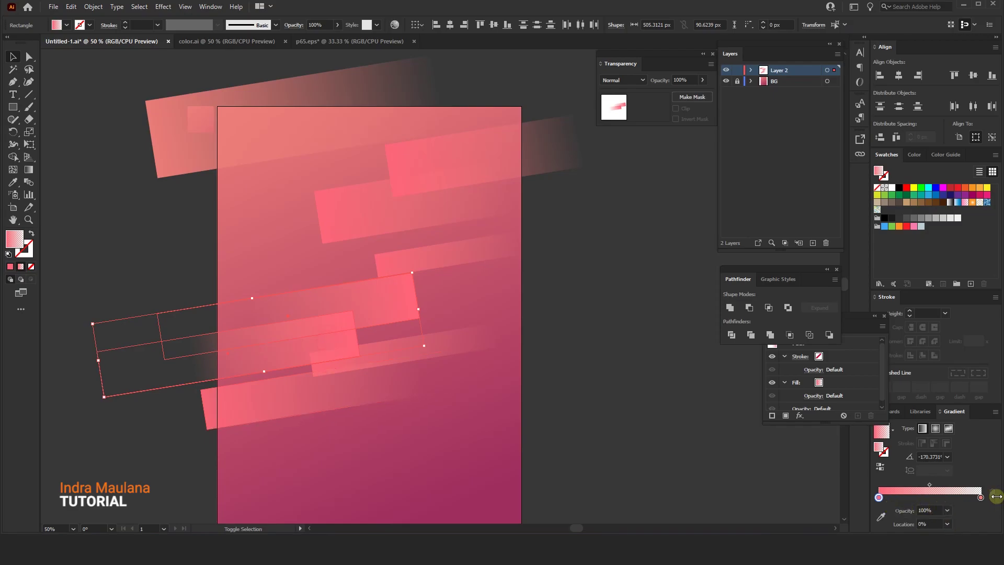
double_click(981, 499)
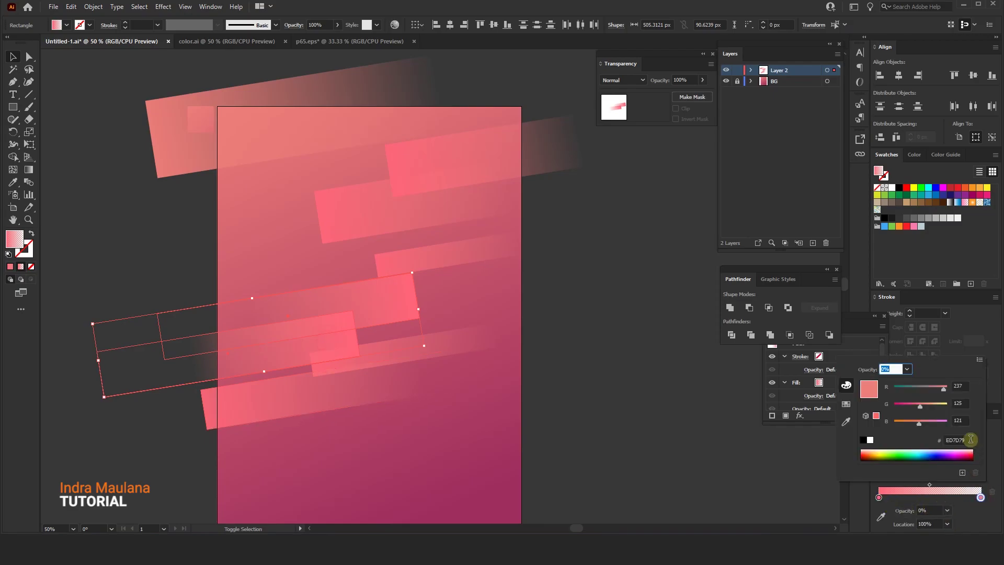
right_click(951, 439)
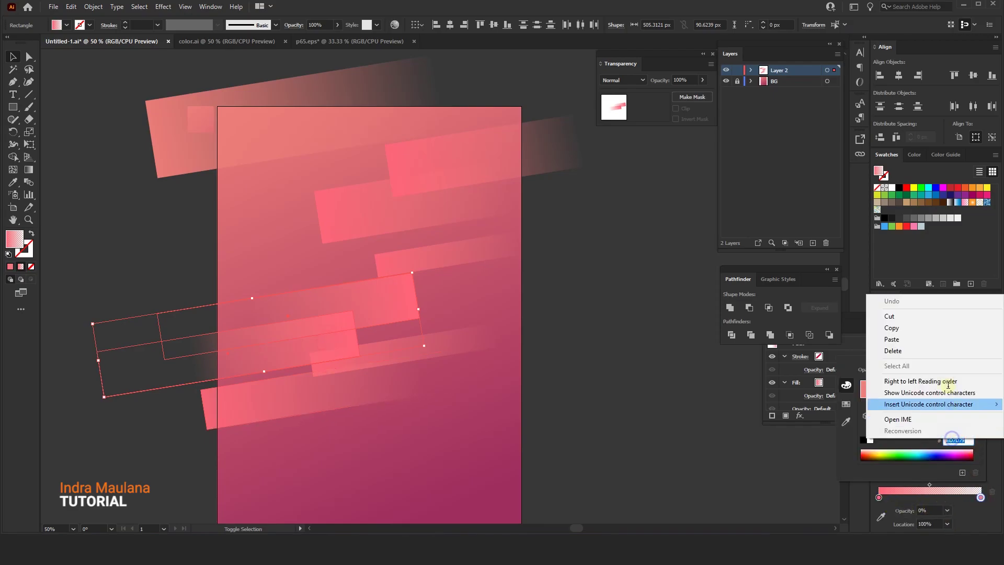
click(931, 339)
click(587, 367)
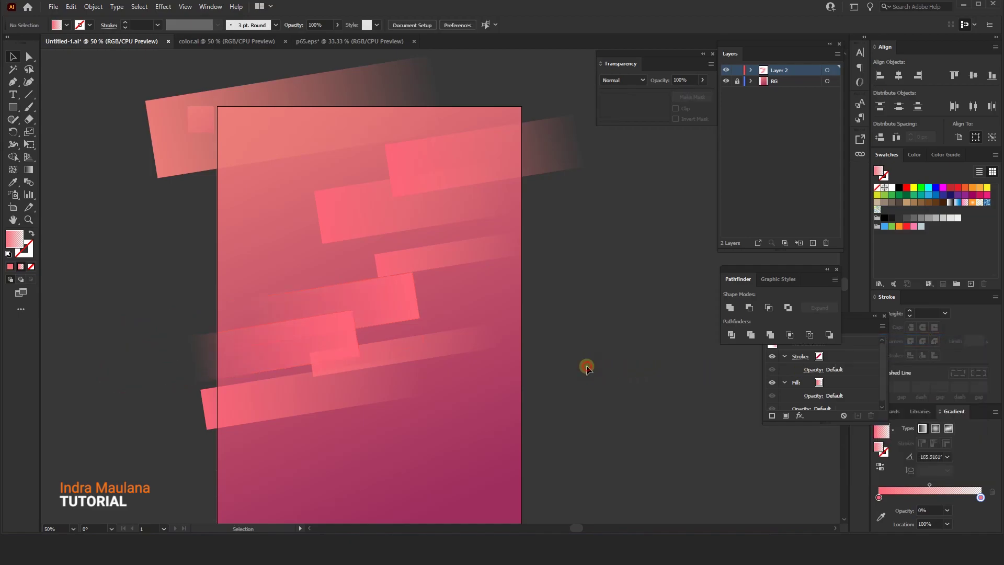
click(263, 394)
- Try selecting various stripe combinations, then clear the selection
shift+click(410, 344)
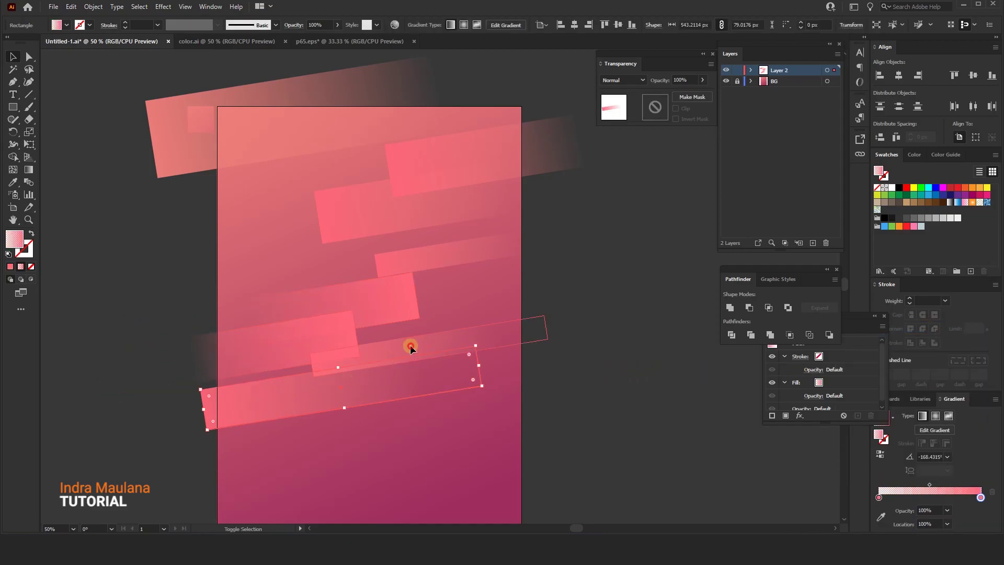
shift+click(449, 255)
shift+click(449, 218)
shift+click(453, 162)
shift+click(358, 130)
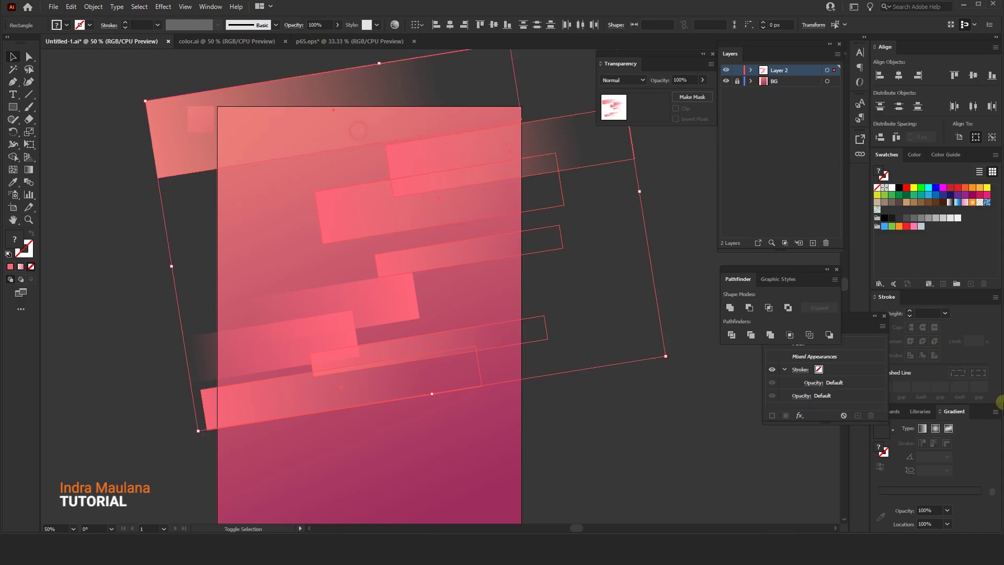
key(period)
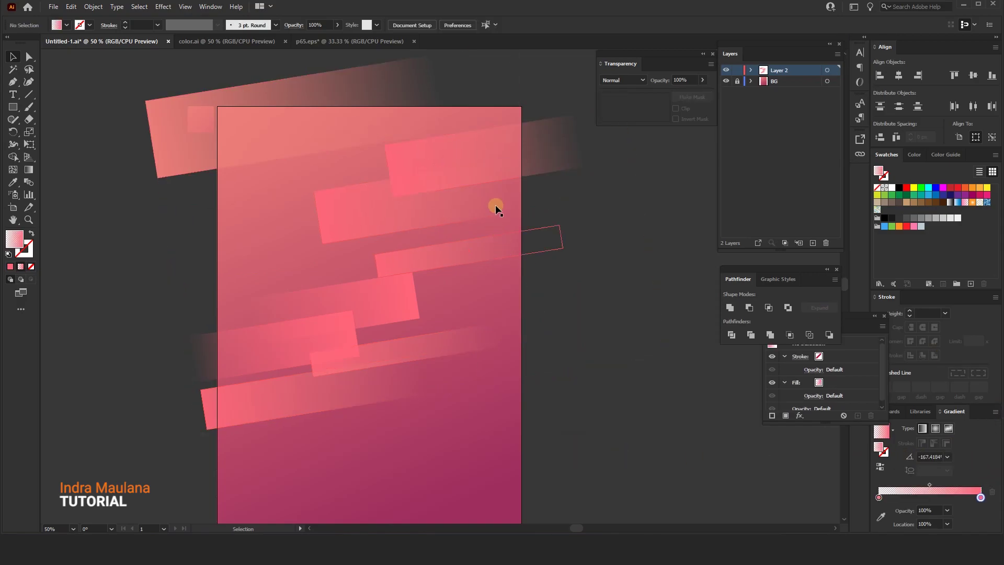
shift+click(460, 254)
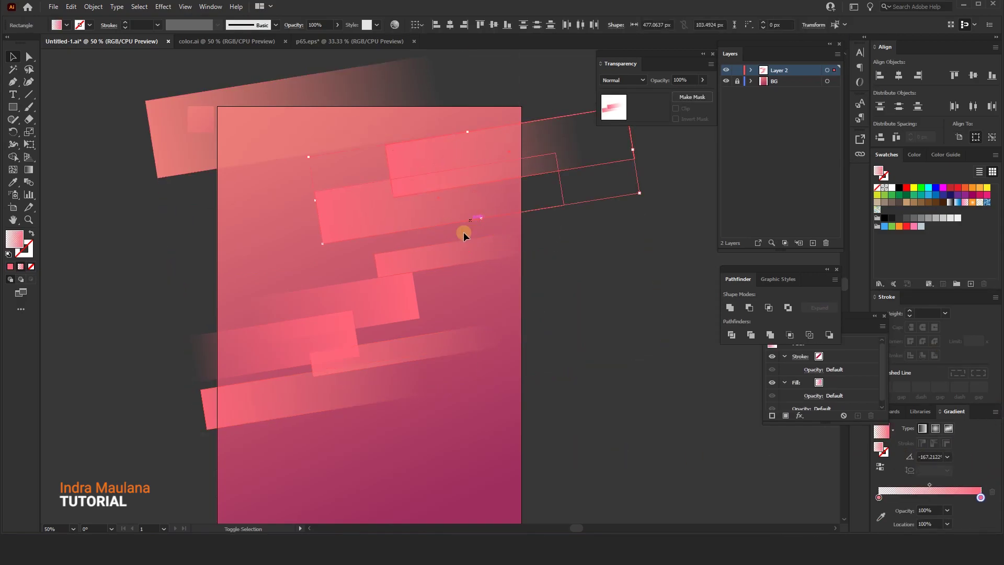
shift+click(432, 352)
click(466, 373)
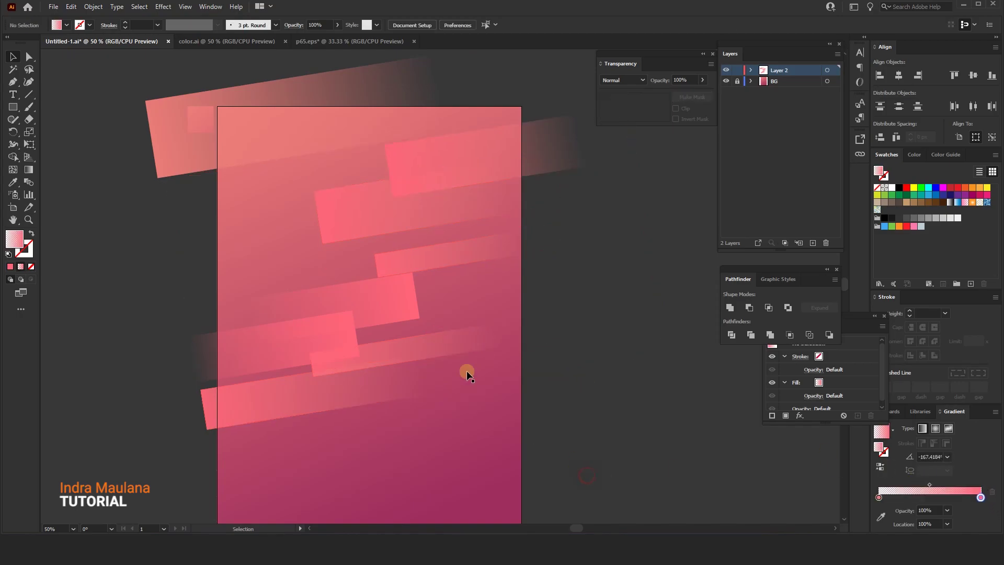
- Set the thin middle-right stripe's left gradient stop to FF6579
click(478, 249)
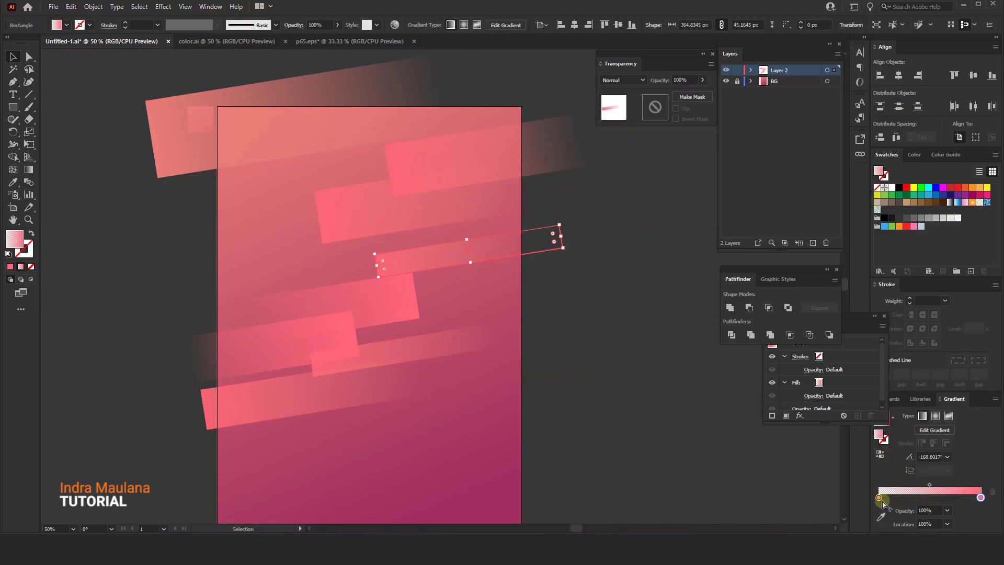
double_click(879, 498)
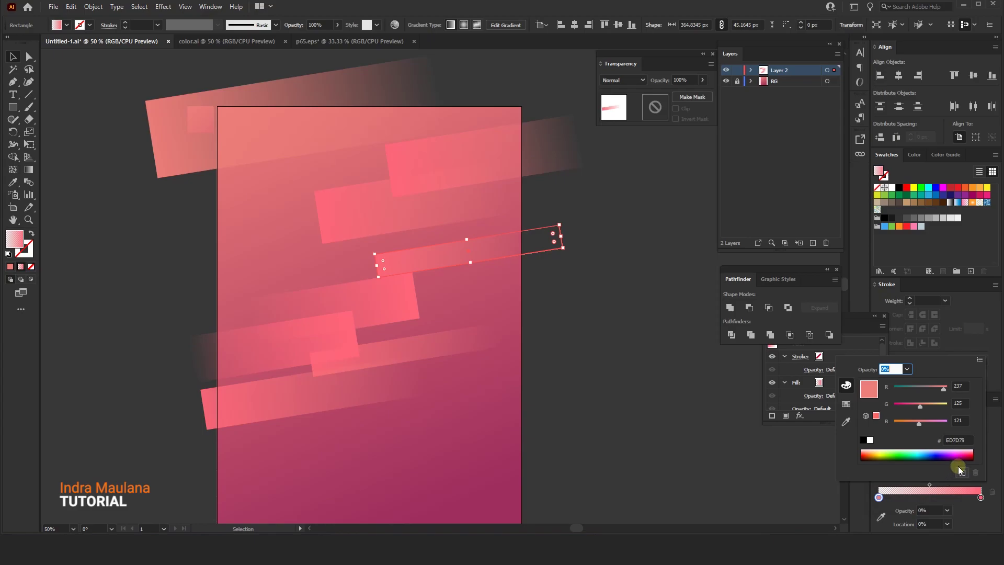
right_click(955, 439)
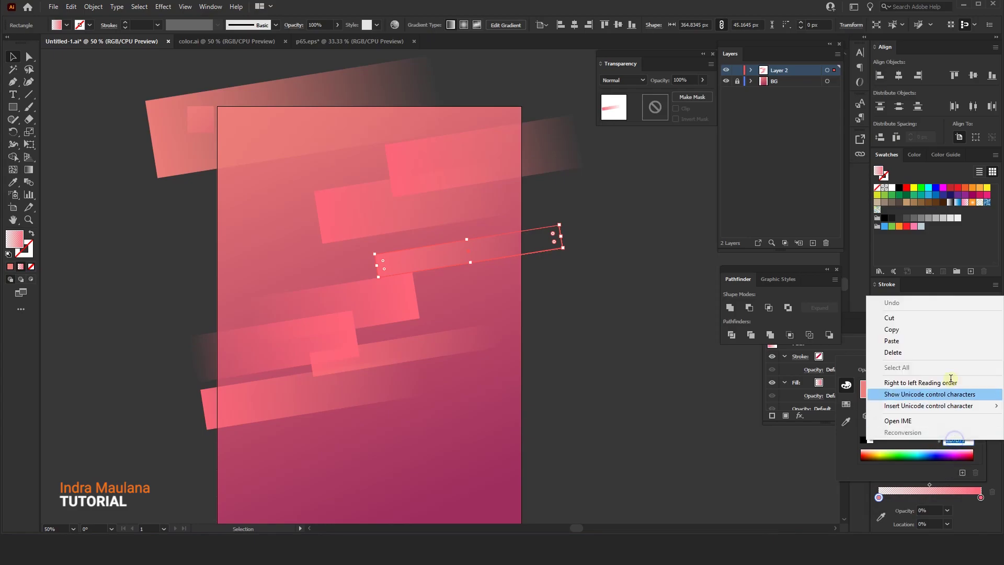
click(936, 340)
click(589, 446)
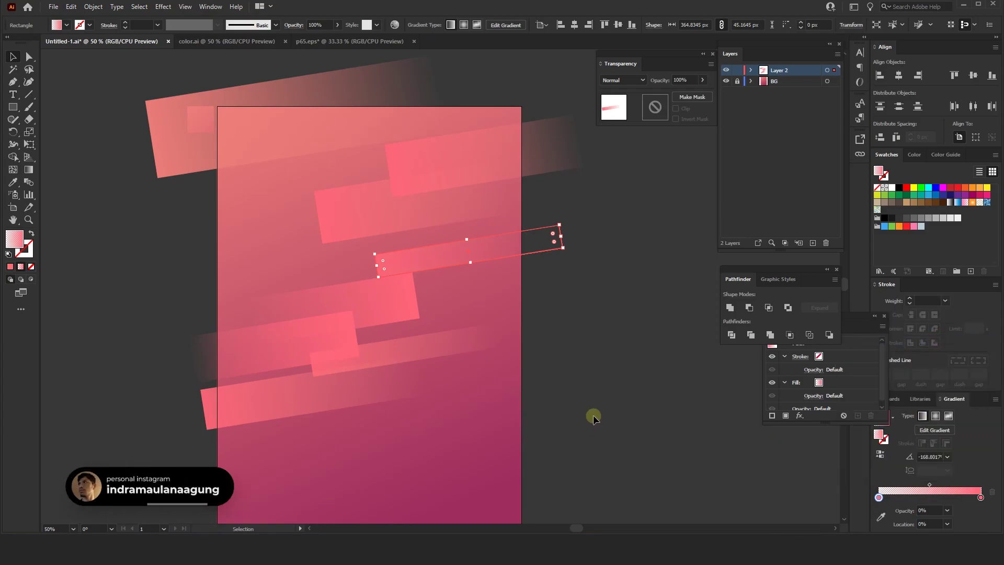
- Eyedropper the pink gradient onto the long bottom stripe and the other stripes
click(308, 395)
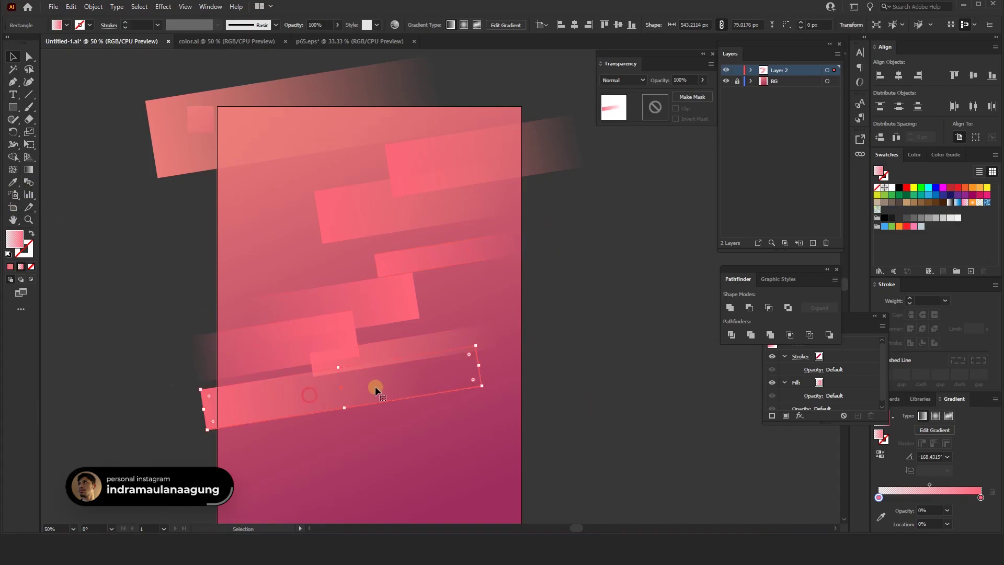
shift+click(412, 224)
shift+click(438, 153)
shift+click(328, 139)
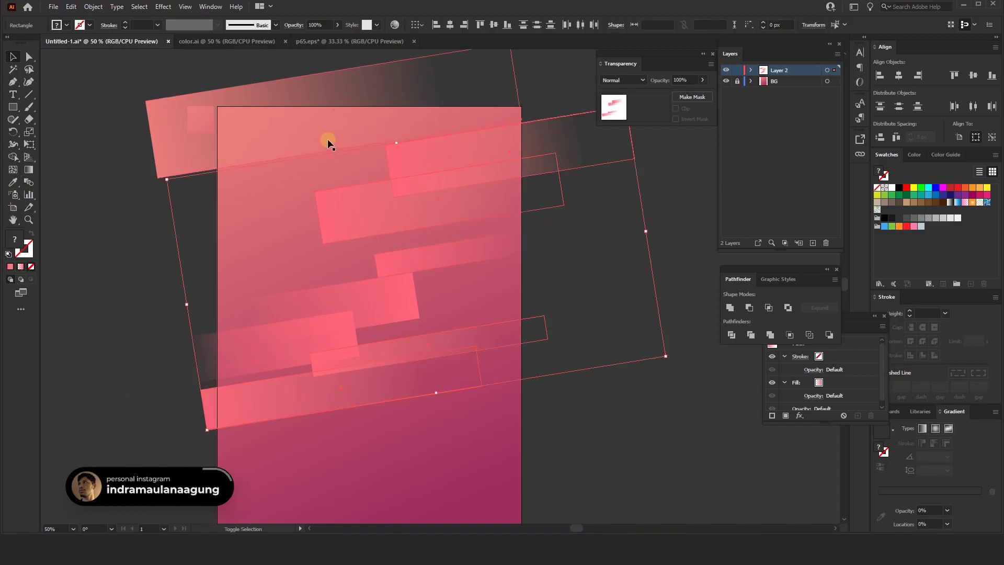
click(13, 182)
click(451, 263)
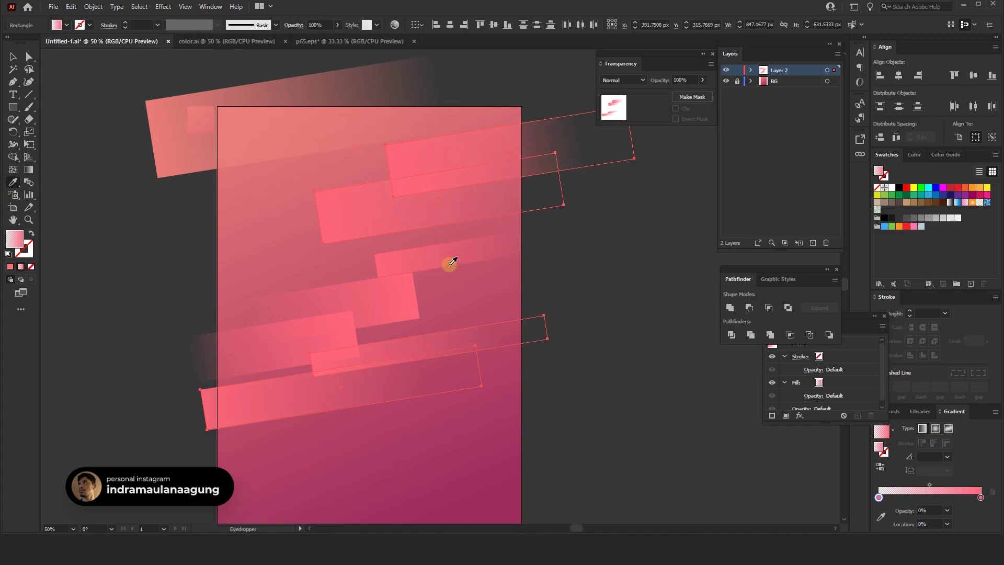
- Give the top-left stripe the brighter pink gradient with the Eyedropper
ctrl+click(180, 236)
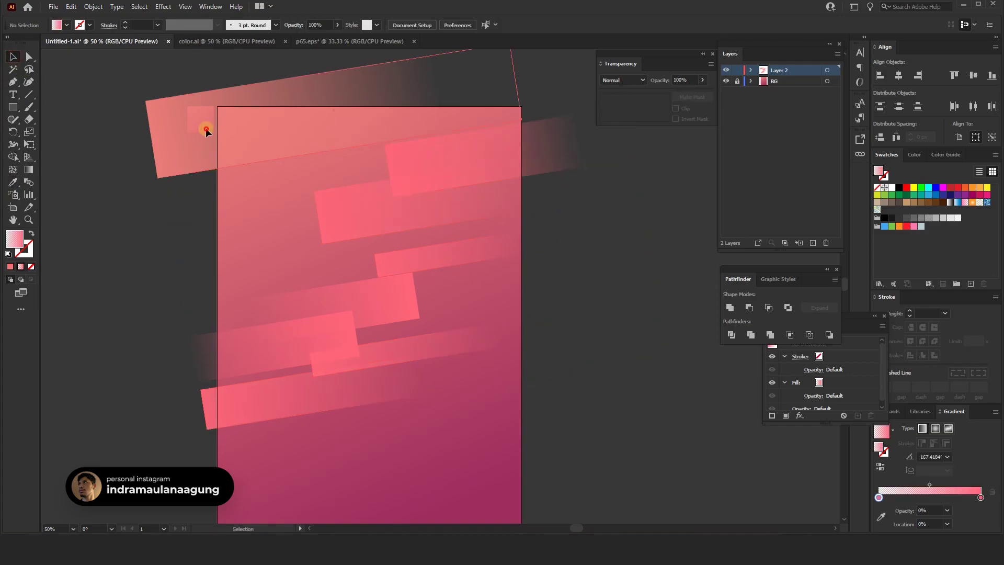
ctrl+click(206, 128)
click(365, 307)
click(284, 276)
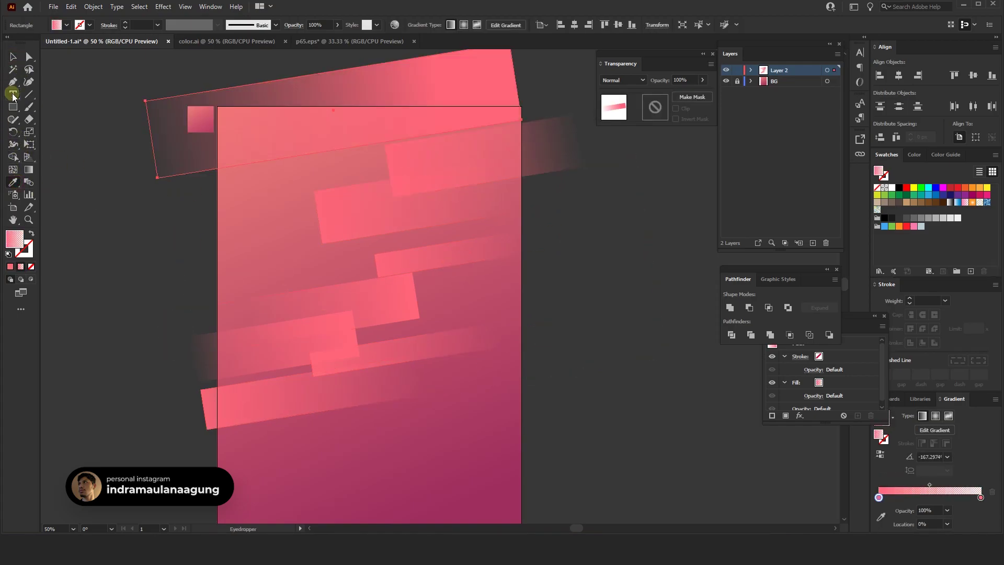
click(13, 57)
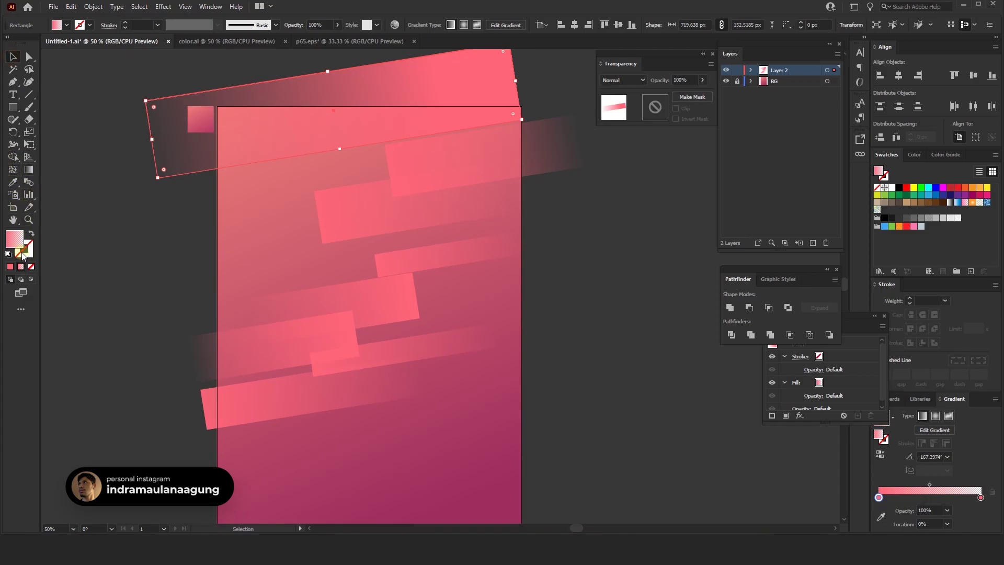
- Reverse the top-left stripe's gradient so it fades out toward the right, then deselect
click(880, 453)
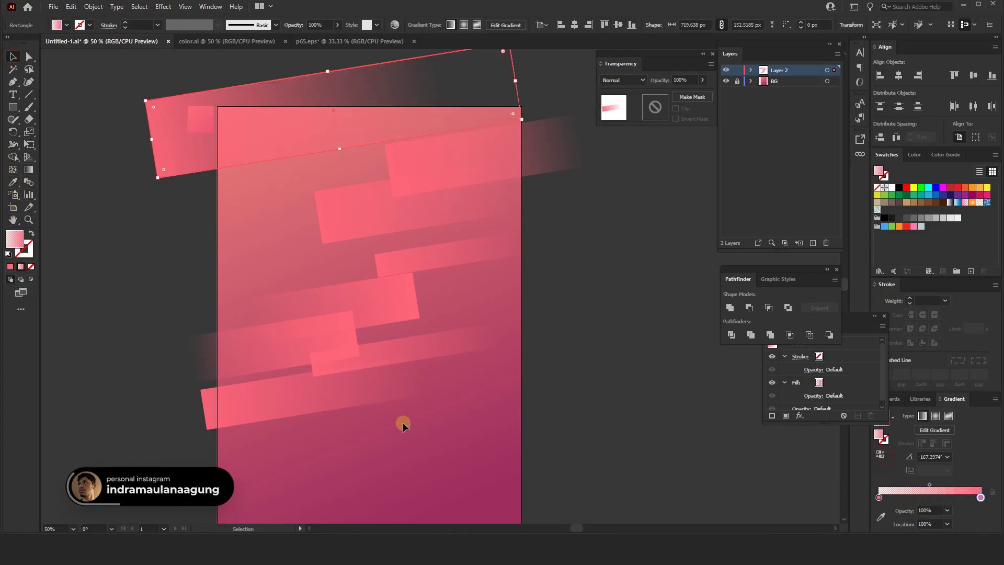
click(28, 169)
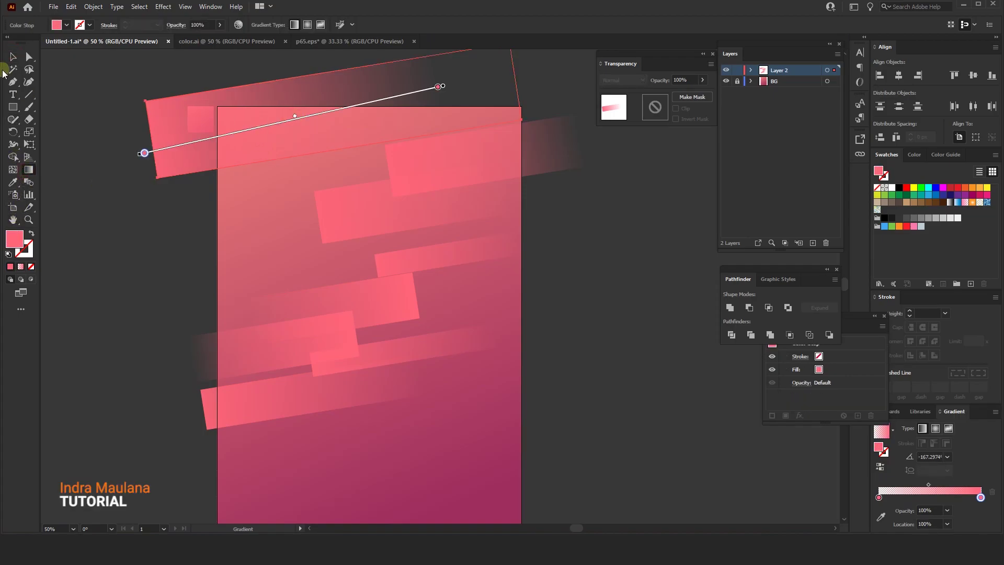
click(13, 56)
click(146, 283)
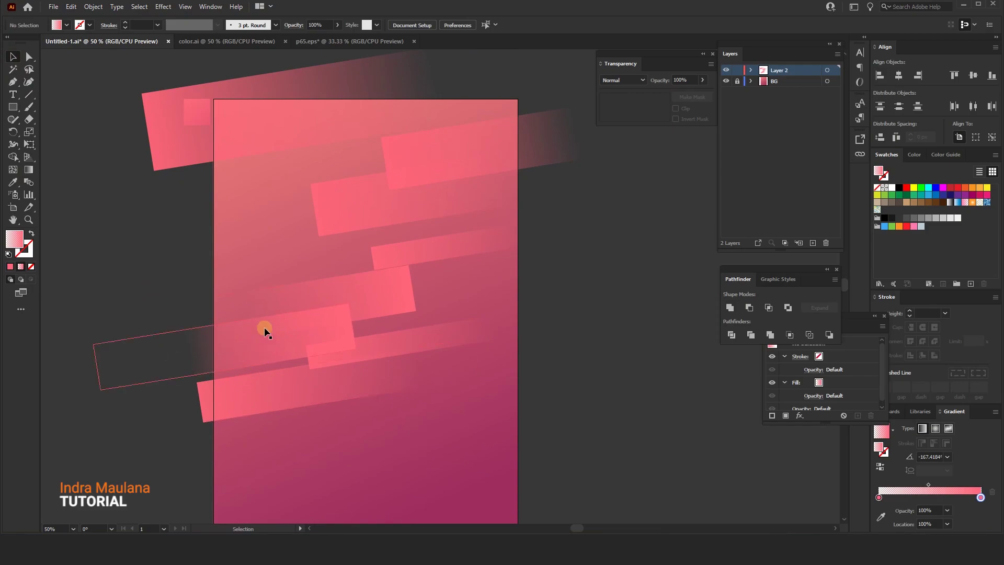
- Pen a slanted four-corner band across the artboard width, then dock the Appearance panel
mouse_move(274, 262)
mouse_down()
mouse_move(284, 268)
mouse_move(274, 285)
mouse_up()
drag(586, 331, 580, 308)
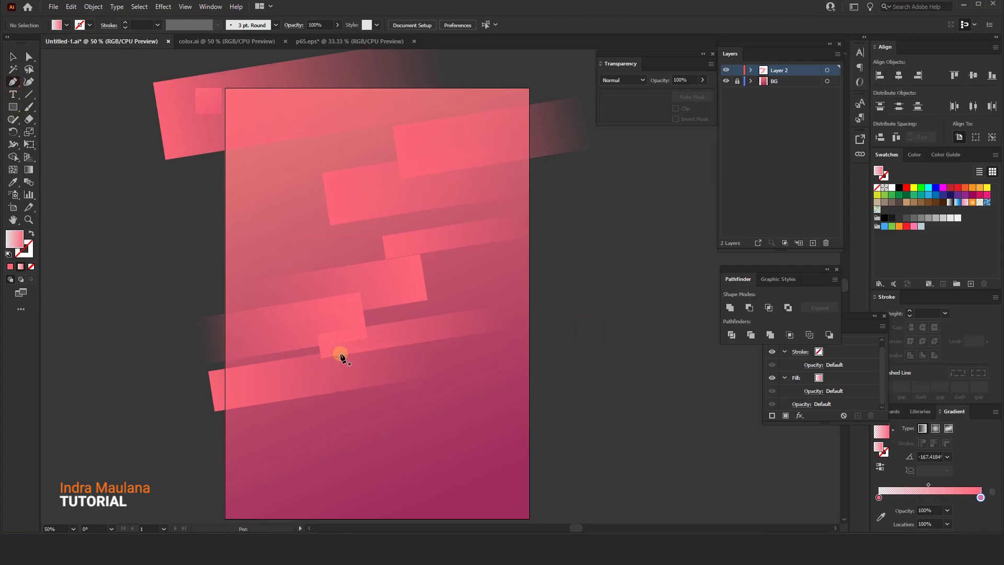
click(225, 362)
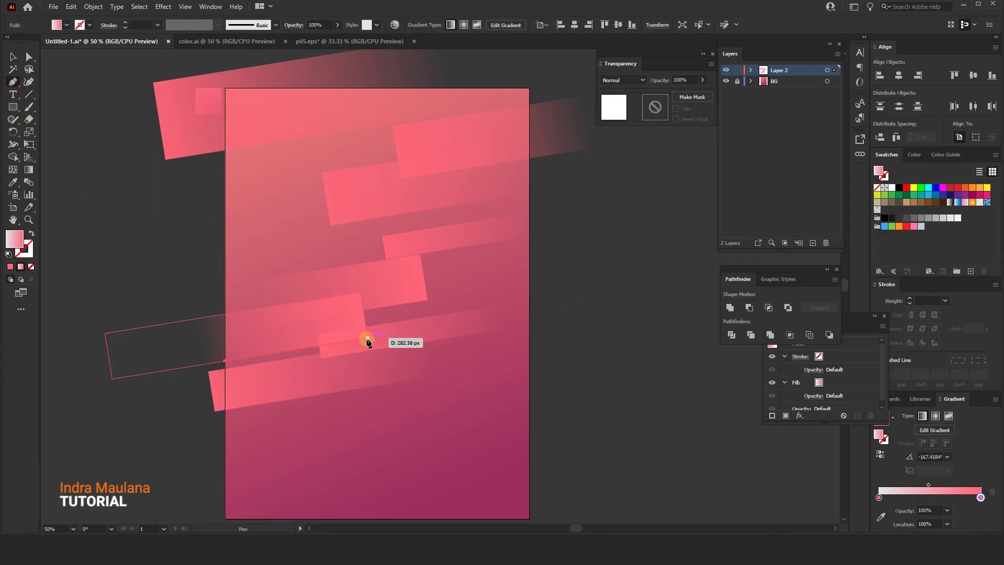
click(366, 337)
mouse_move(362, 312)
mouse_down()
mouse_move(529, 284)
mouse_move(529, 384)
mouse_up()
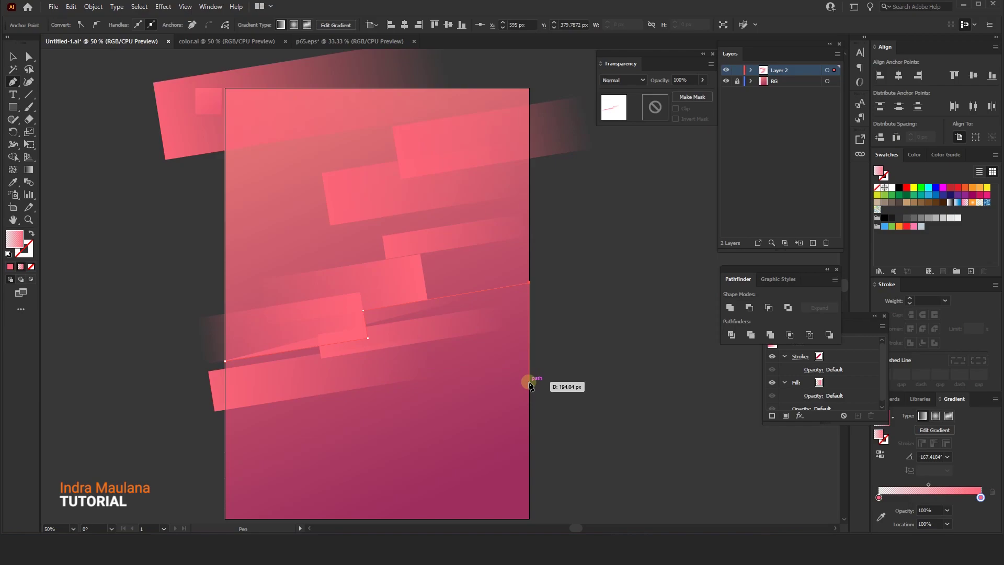
click(529, 384)
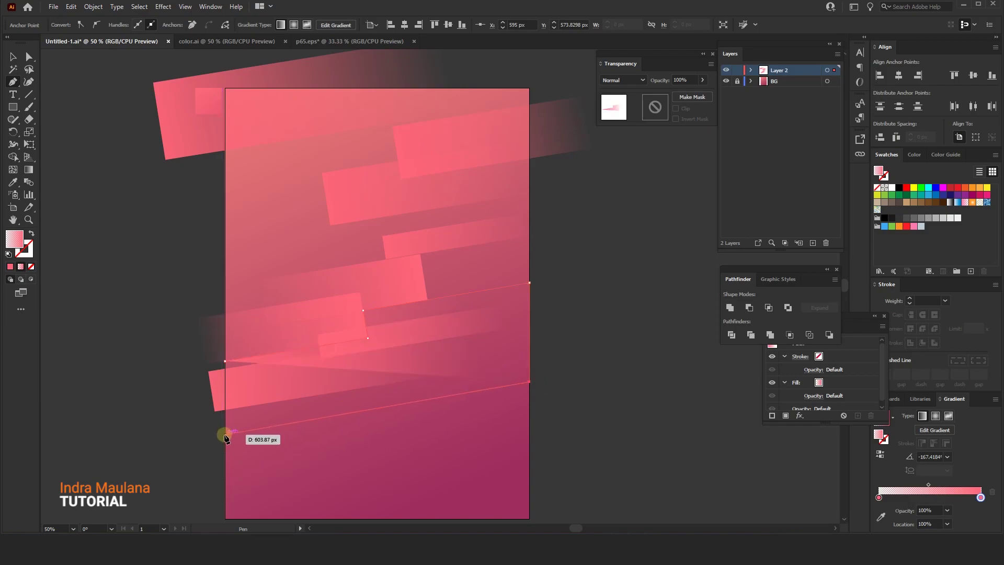
click(225, 435)
click(225, 361)
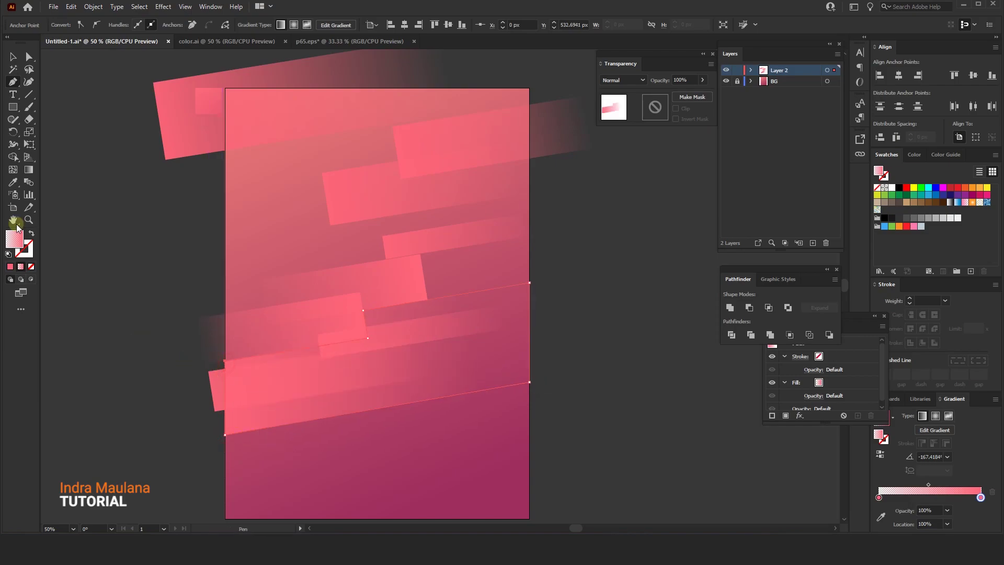
click(13, 56)
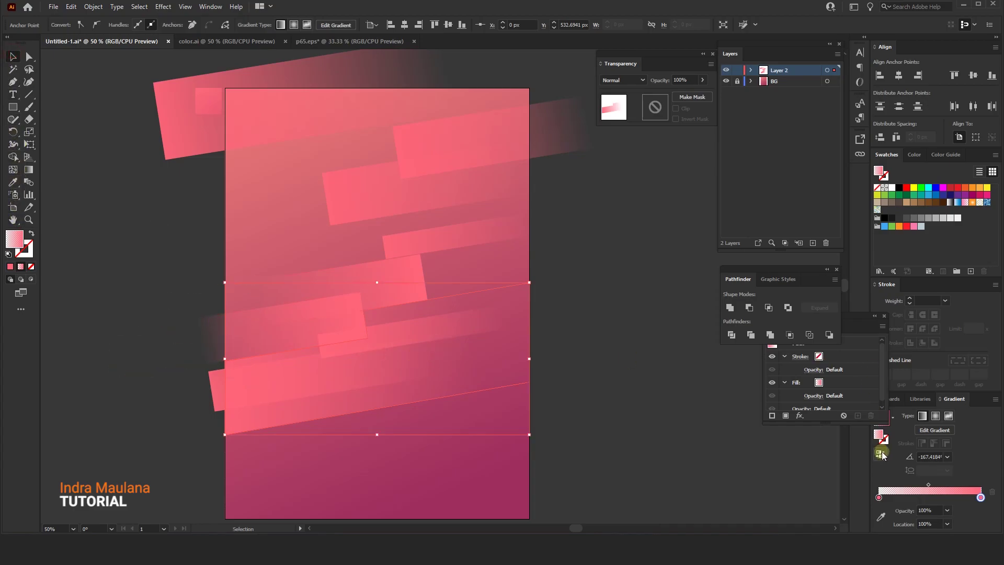
drag(849, 325, 685, 137)
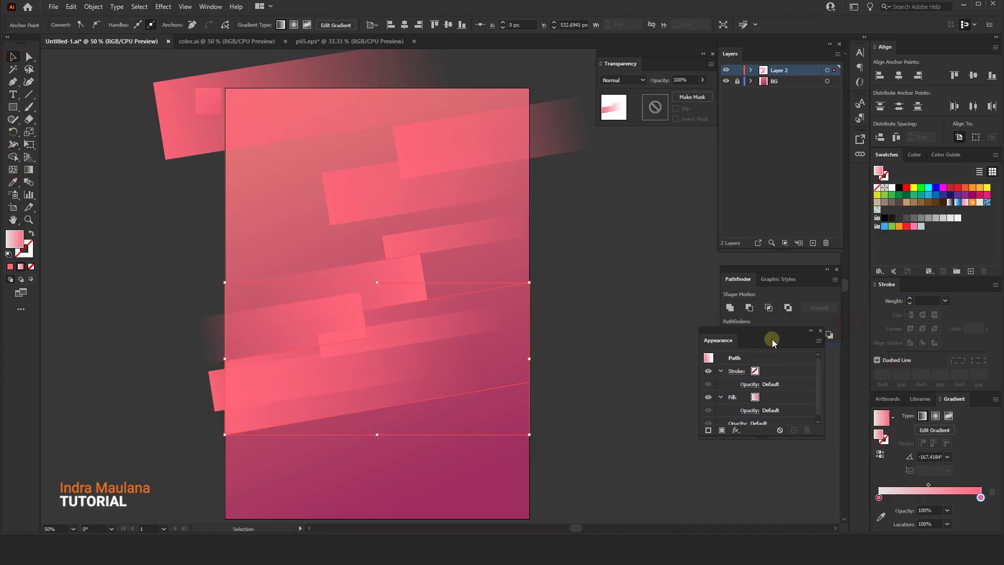
- Apply the White, Black gradient preset to the band and set it to Multiply
click(894, 422)
click(835, 442)
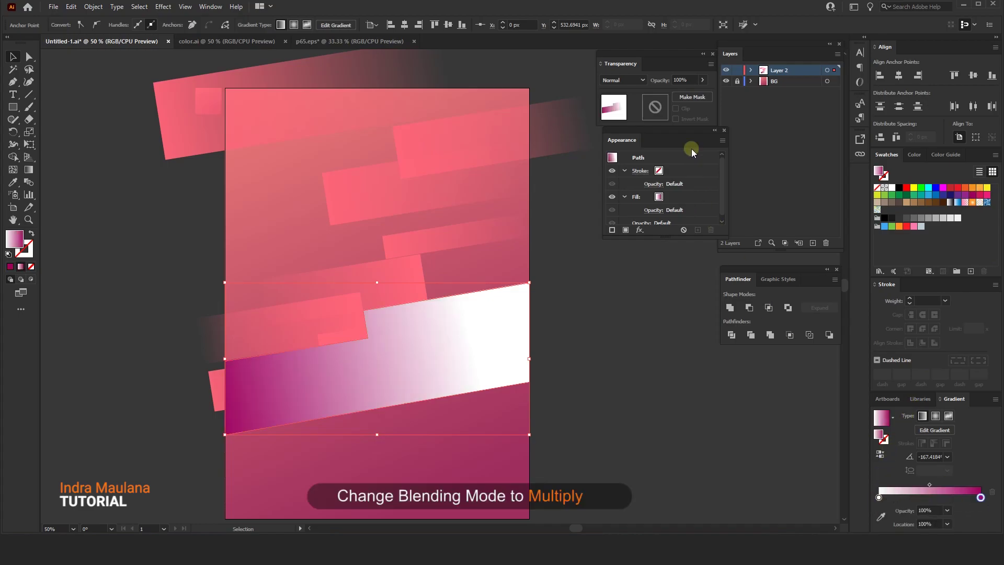
click(642, 80)
click(638, 120)
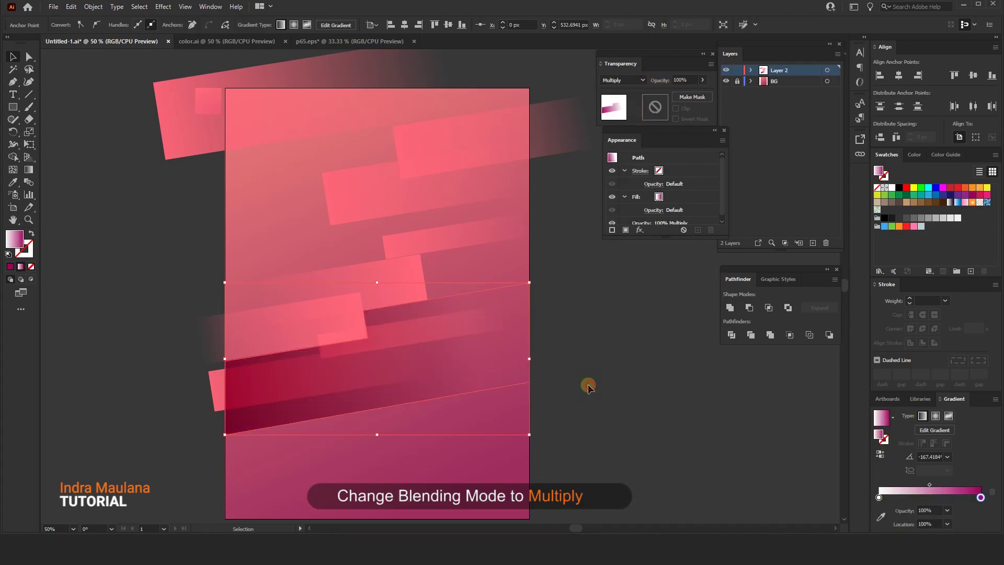
- Make the band's gradient radial and reversed, redrawn as a flattened ellipse
key(g)
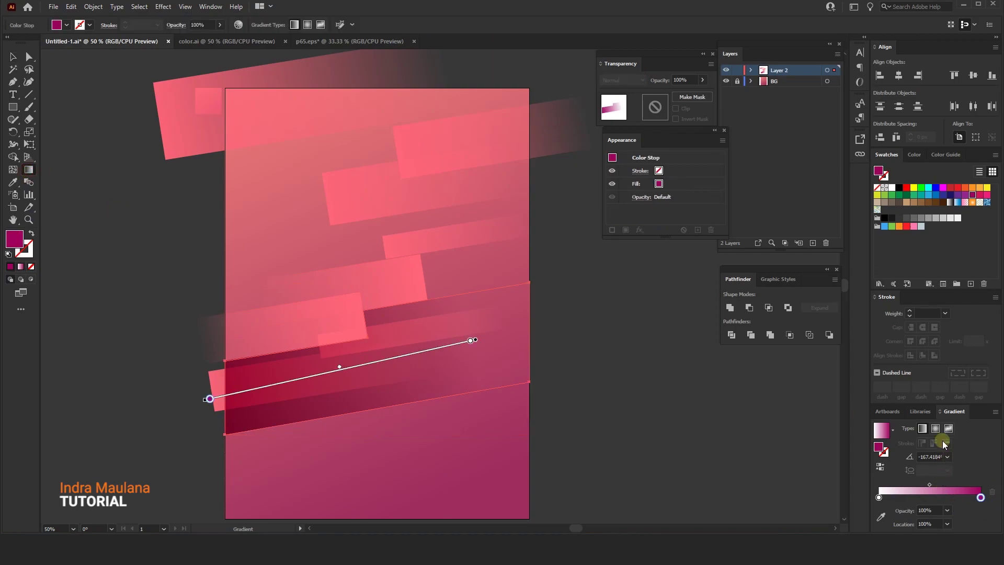
click(935, 428)
click(880, 466)
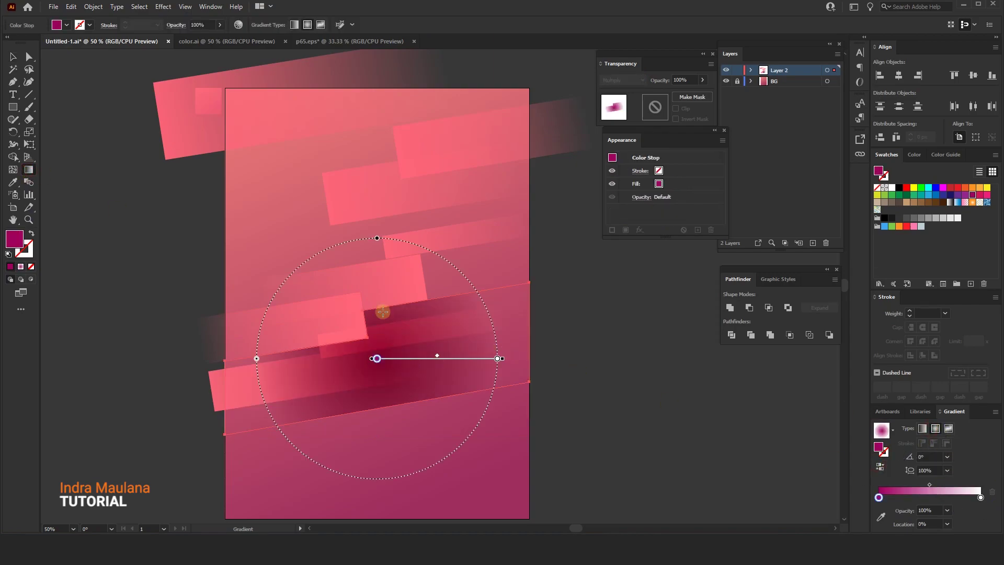
drag(336, 275, 468, 258)
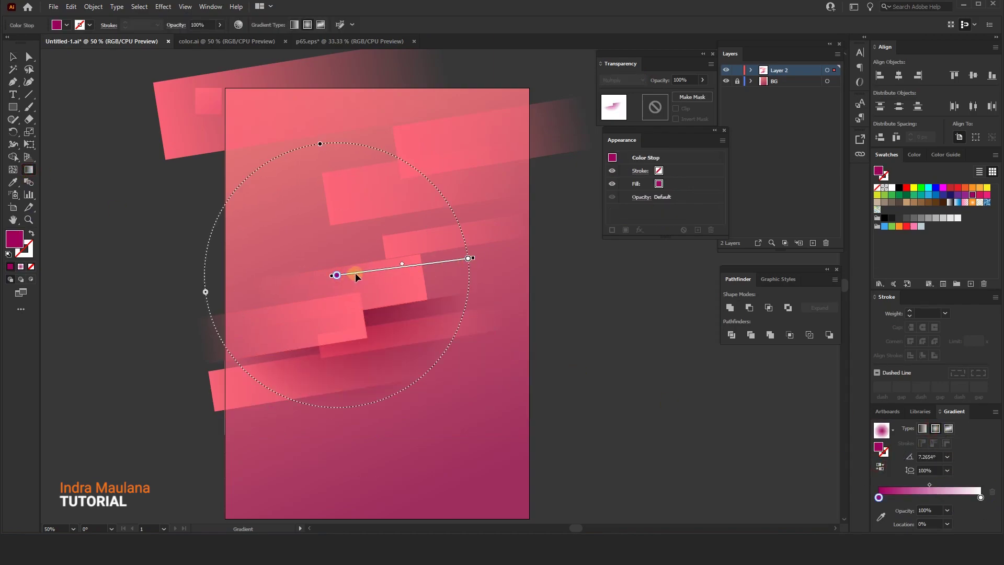
drag(355, 277, 379, 268)
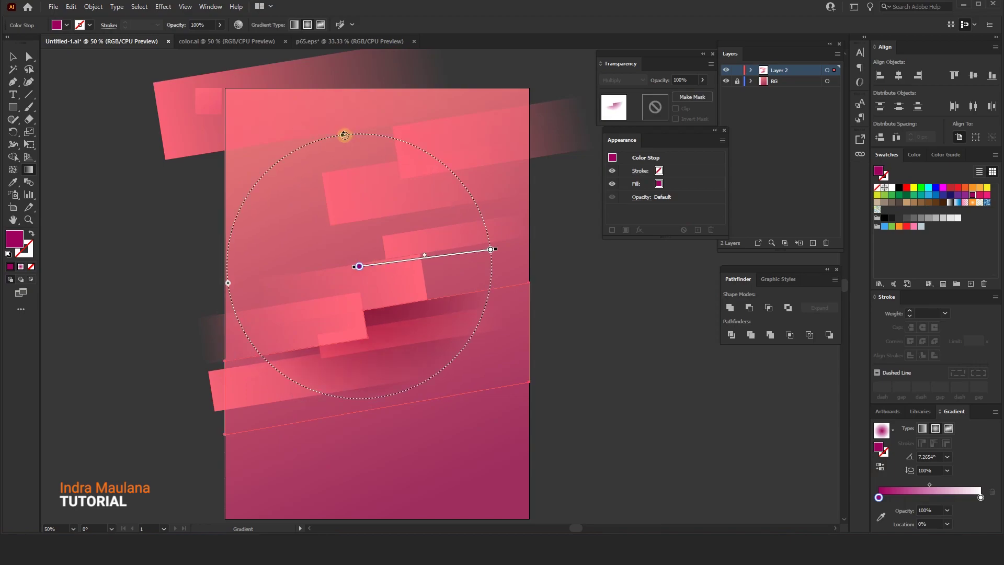
drag(344, 134, 347, 170)
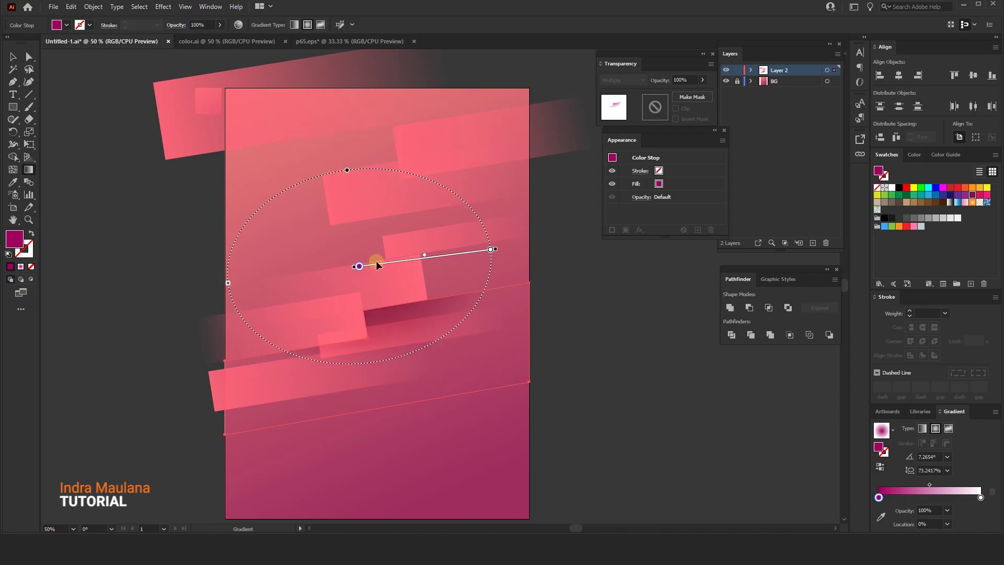
drag(376, 264, 399, 278)
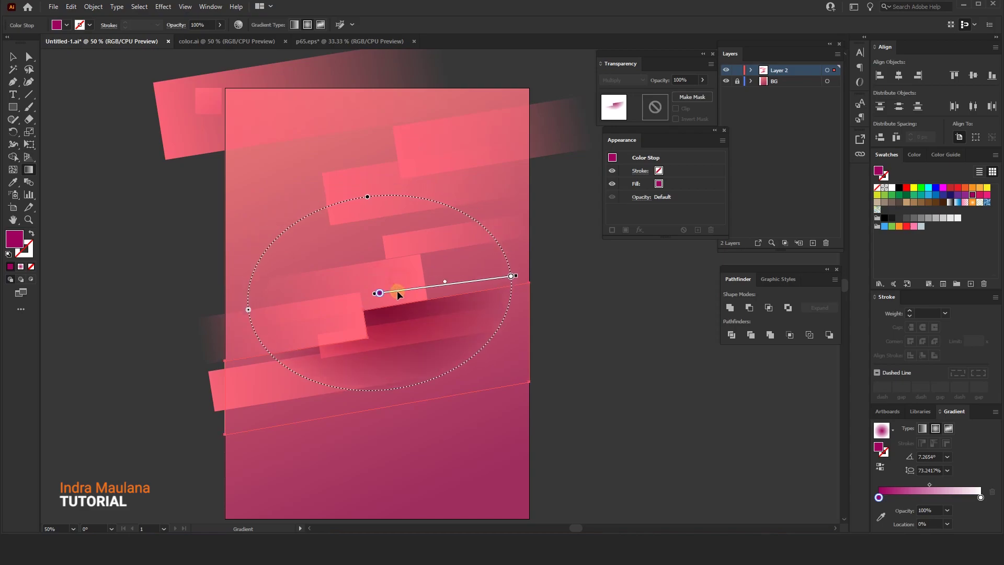
drag(399, 281, 396, 285)
- Preview the shadow, then shift the gradient midpoint to tighten it
click(14, 59)
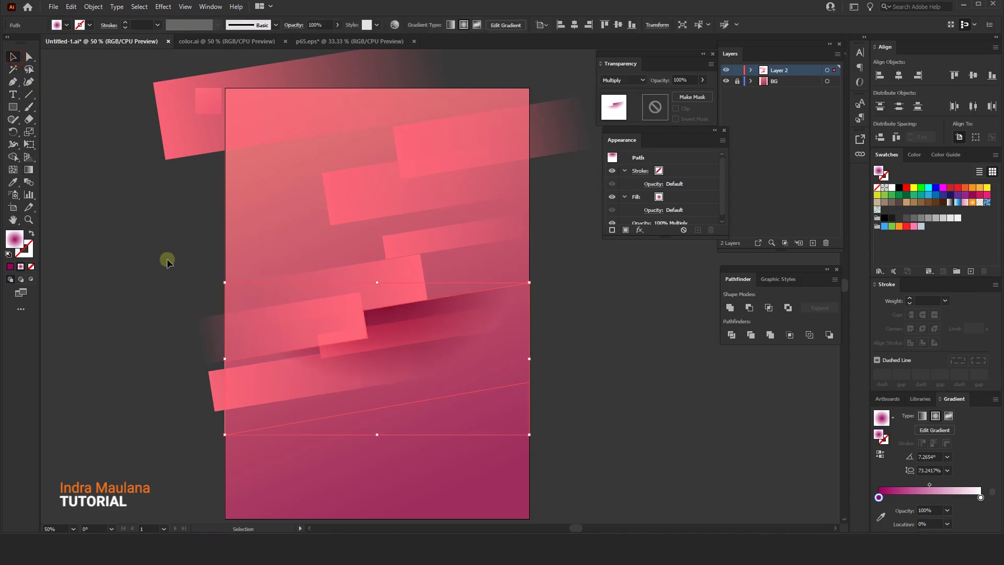
click(354, 359)
click(390, 361)
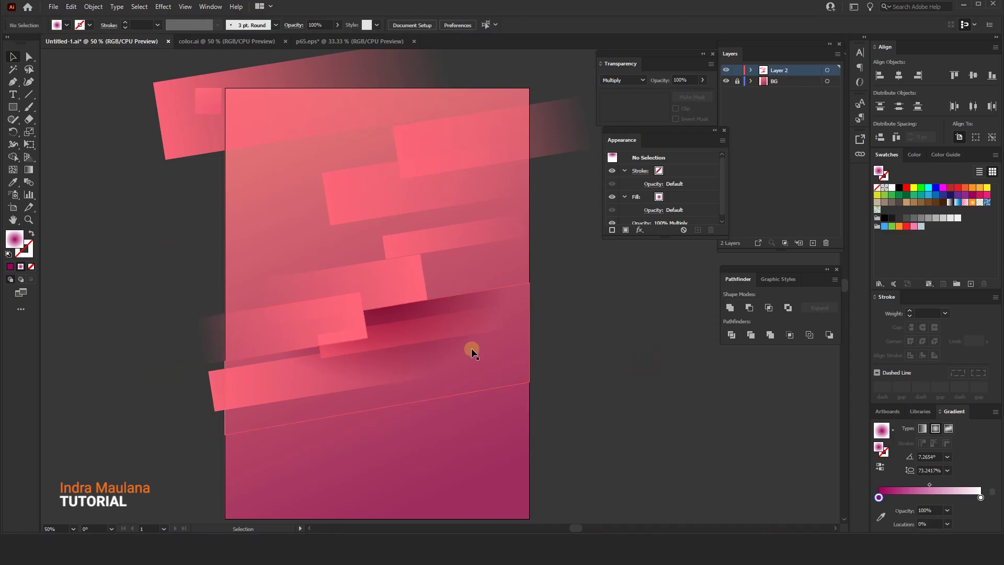
click(29, 169)
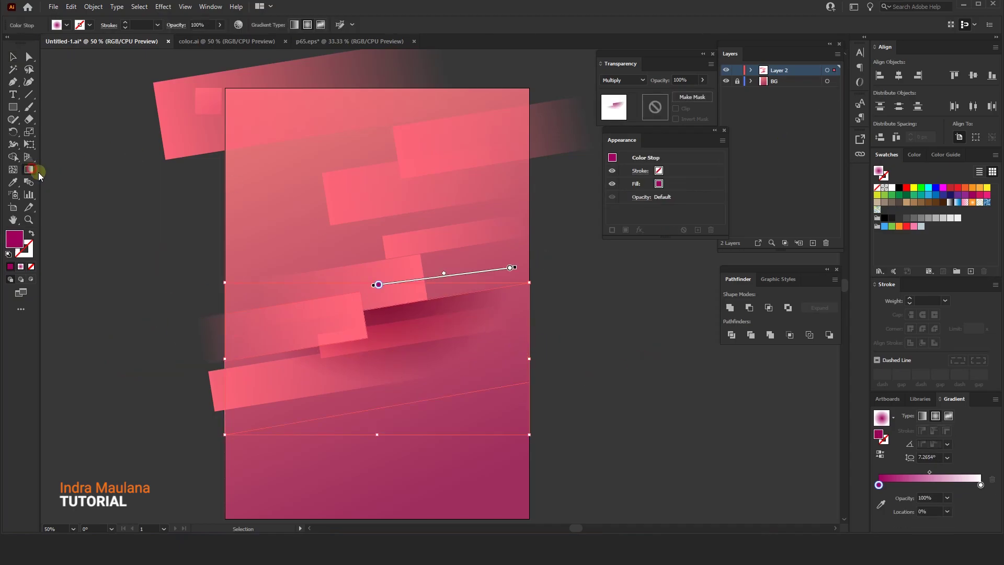
drag(443, 274, 426, 276)
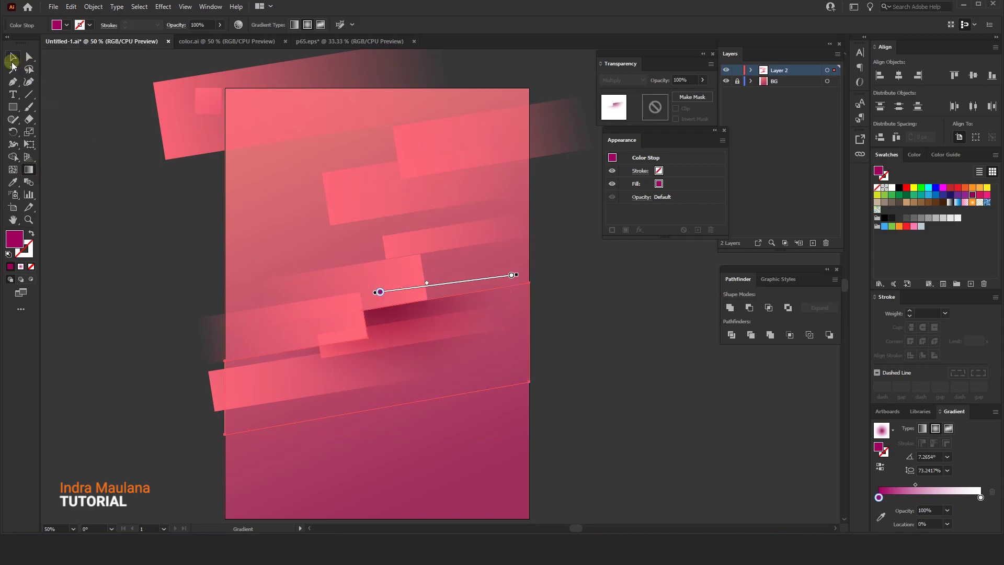
click(12, 57)
key(ctrl+shift+a)
click(13, 82)
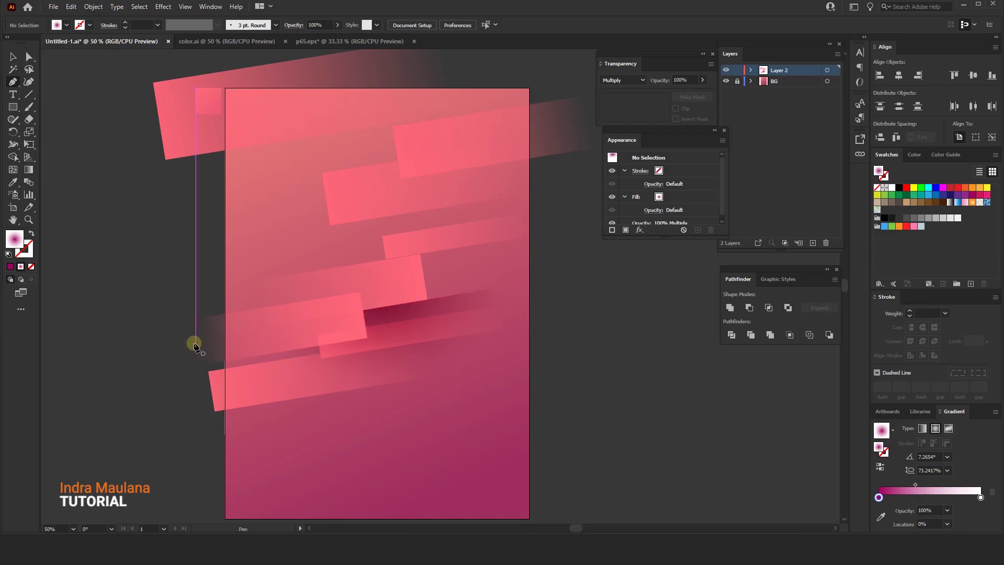
- Pen a second four-corner shadow shape from a stripe corner to the artboard's left edge
click(428, 303)
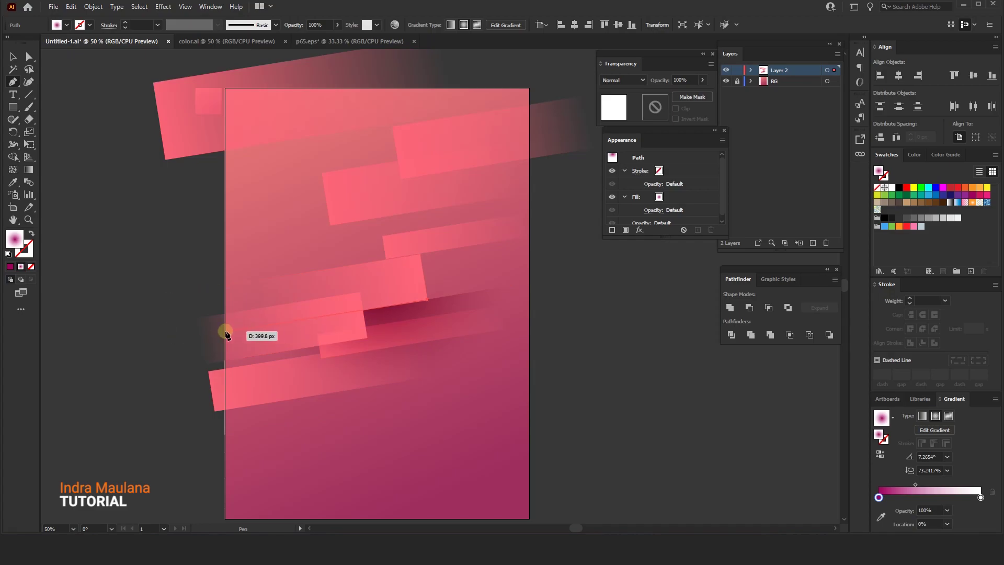
drag(226, 335, 227, 337)
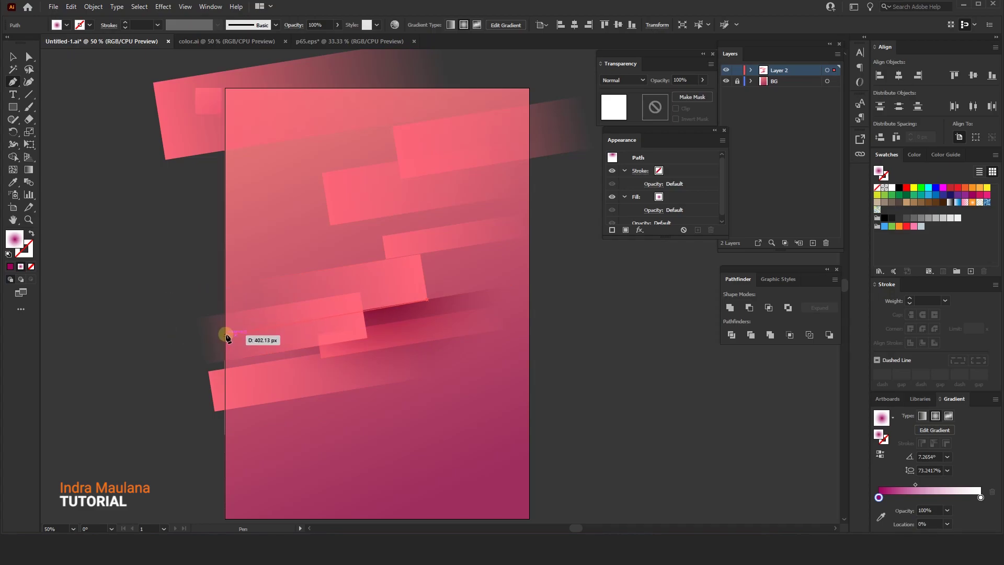
click(226, 335)
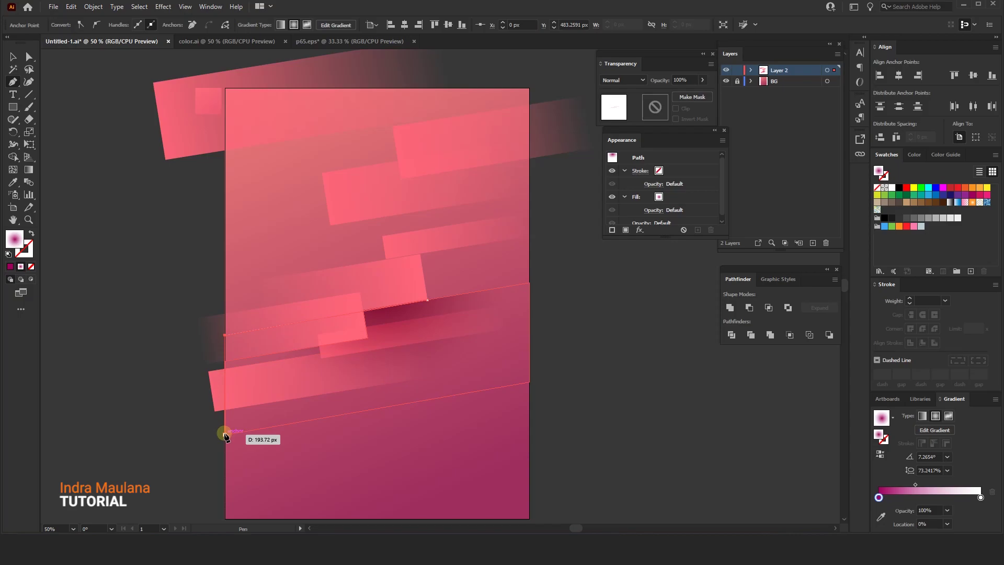
click(225, 433)
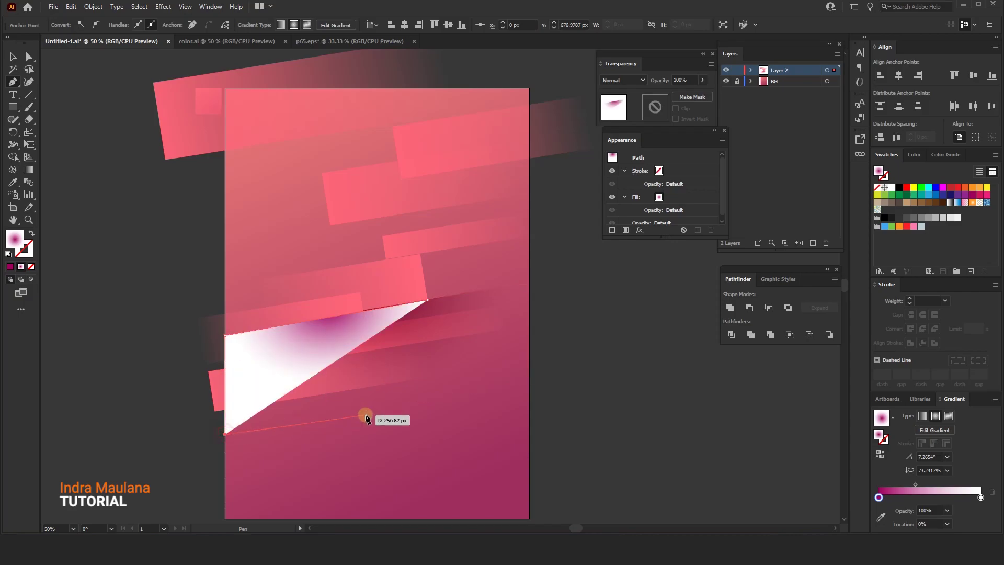
click(427, 404)
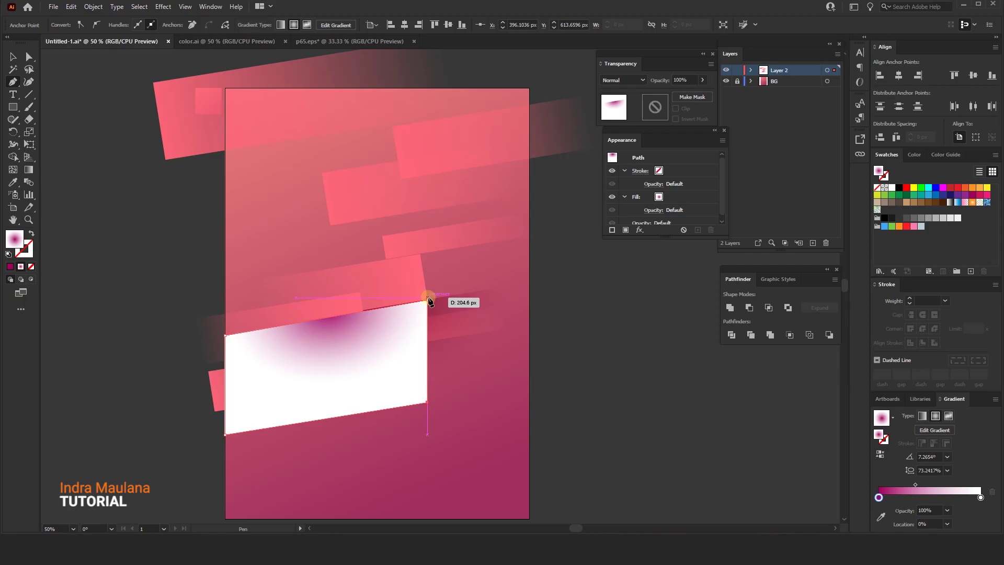
- Snap the shape's corner anchors onto the adjacent stripe edges with Direct Selection
click(29, 57)
scroll(474, 296, up, 4)
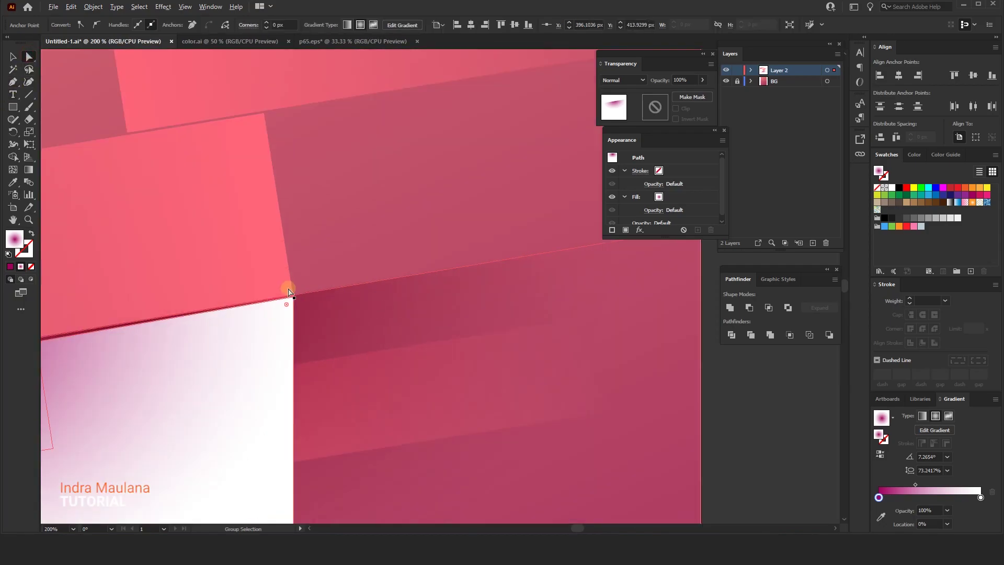
drag(291, 298, 292, 297)
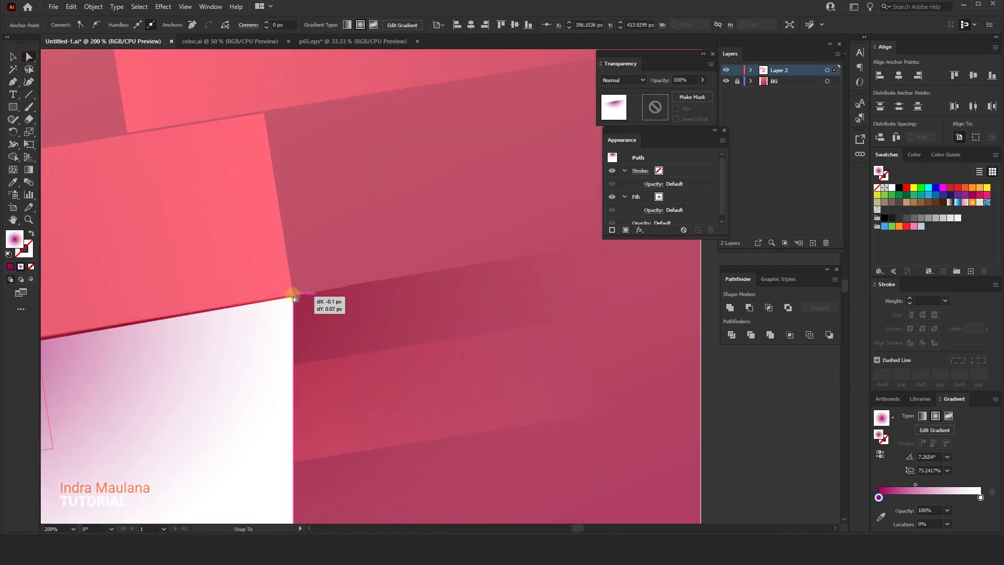
scroll(292, 298, down, 3)
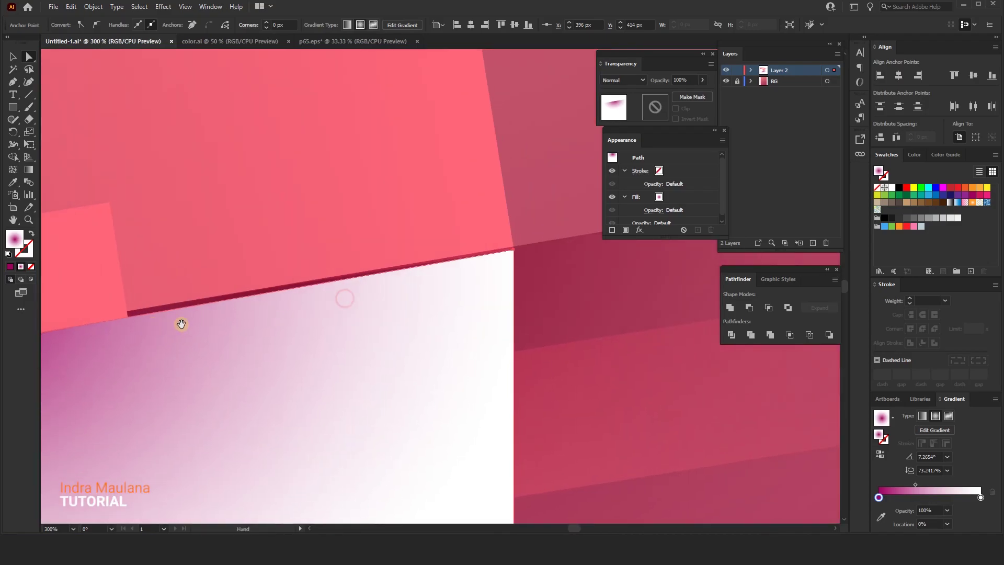
scroll(245, 314, up, 5)
scroll(181, 322, down, 1)
drag(438, 267, 438, 266)
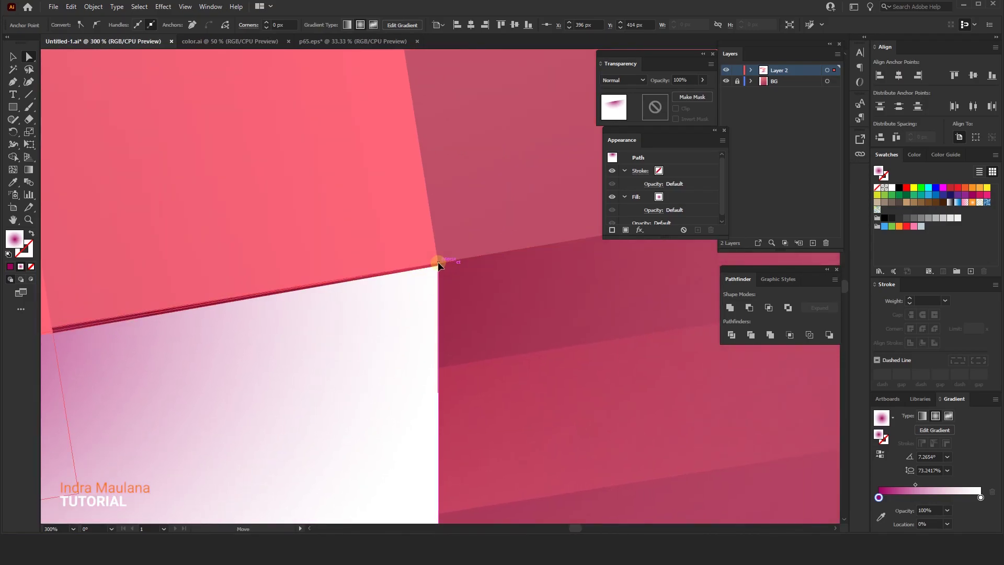
scroll(220, 324, down, 3)
scroll(251, 295, up, 2)
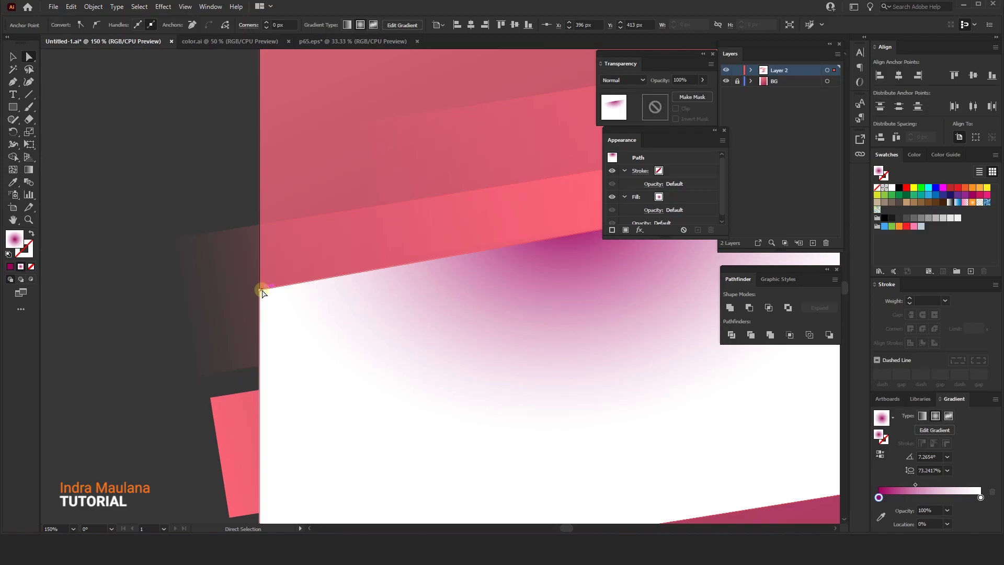
mouse_move(287, 266)
mouse_down()
mouse_move(191, 303)
mouse_move(169, 324)
mouse_up()
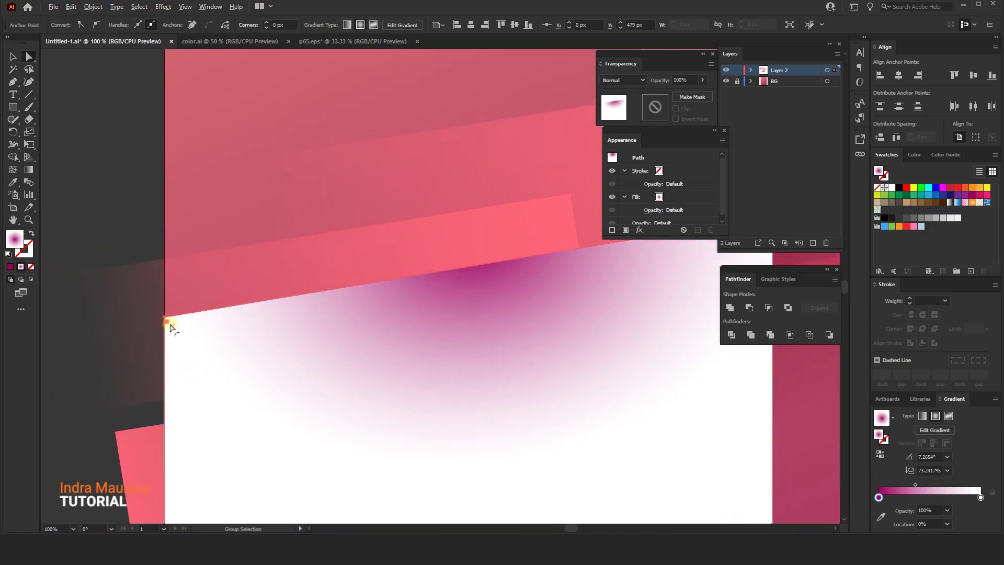
scroll(170, 325, down, 2)
click(623, 80)
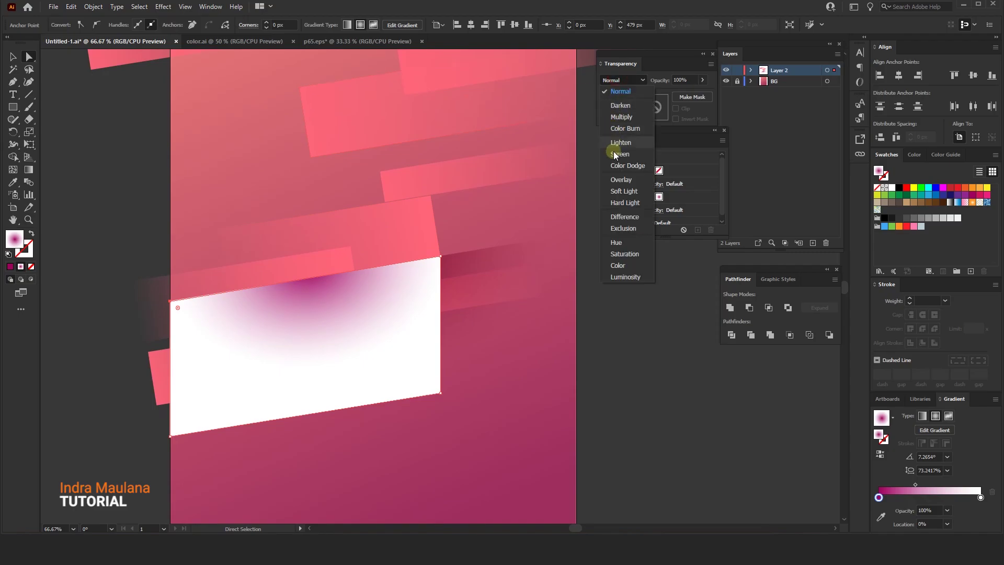
- Set the shape to Multiply and stretch its radial gradient into a wider, flatter, shifted ellipse
click(617, 116)
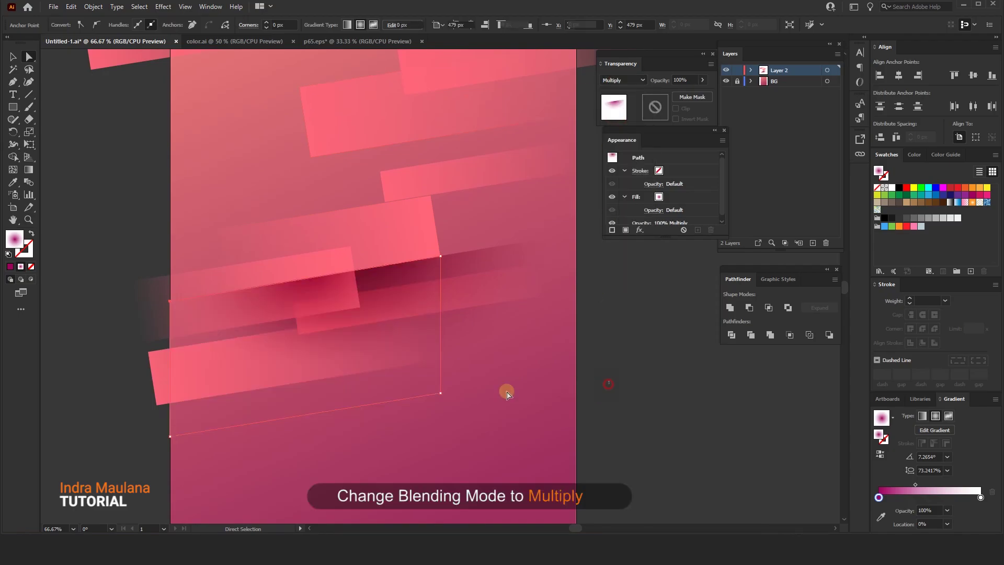
click(28, 169)
drag(152, 354, 298, 327)
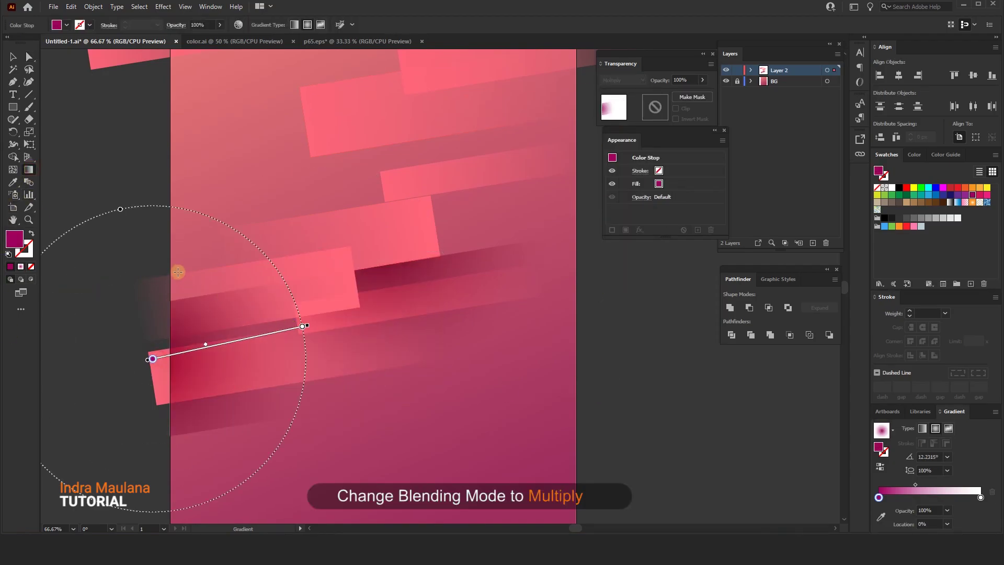
drag(176, 270, 324, 250)
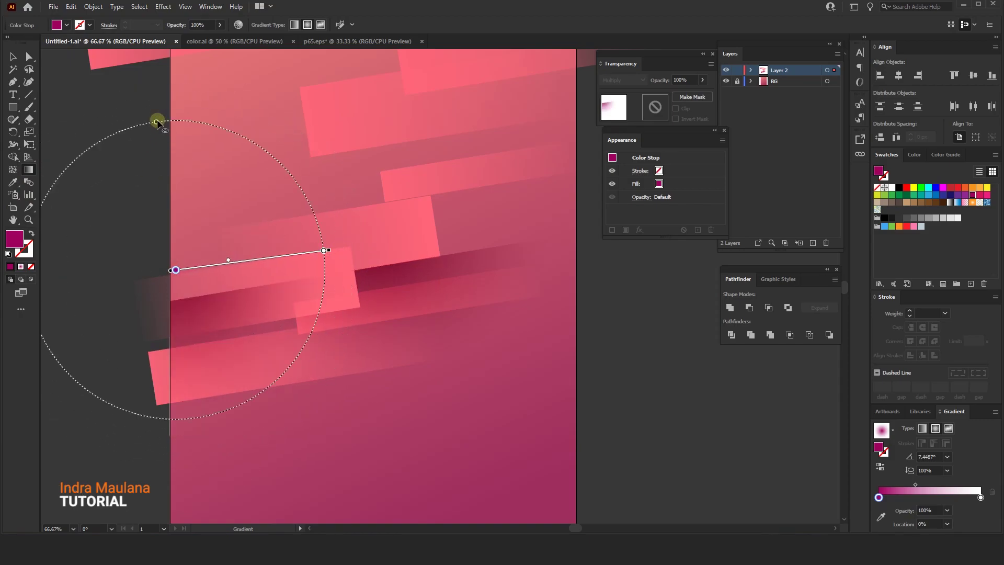
drag(157, 121, 164, 180)
mouse_move(253, 259)
mouse_down()
mouse_move(275, 256)
mouse_move(271, 264)
mouse_up()
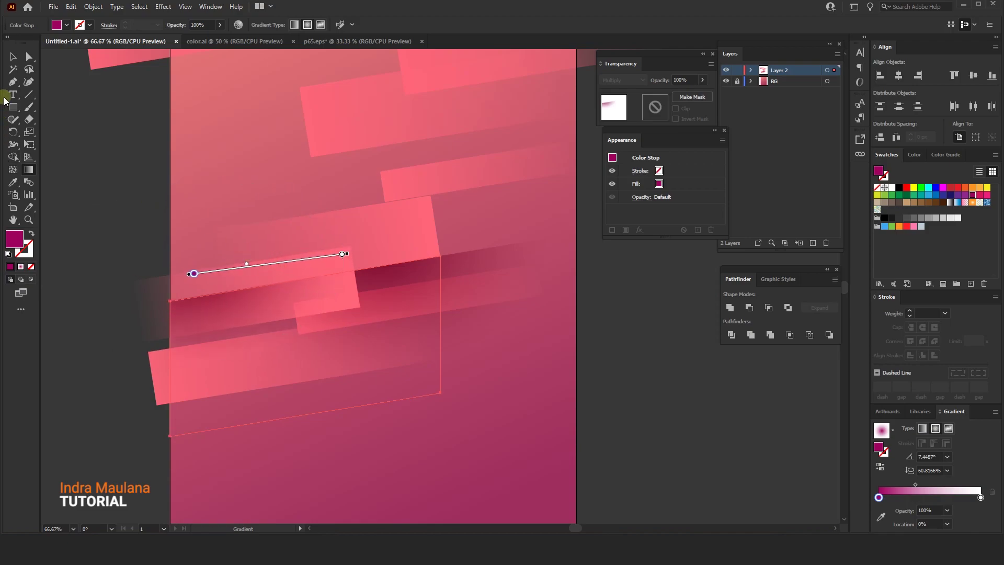
click(14, 63)
click(207, 221)
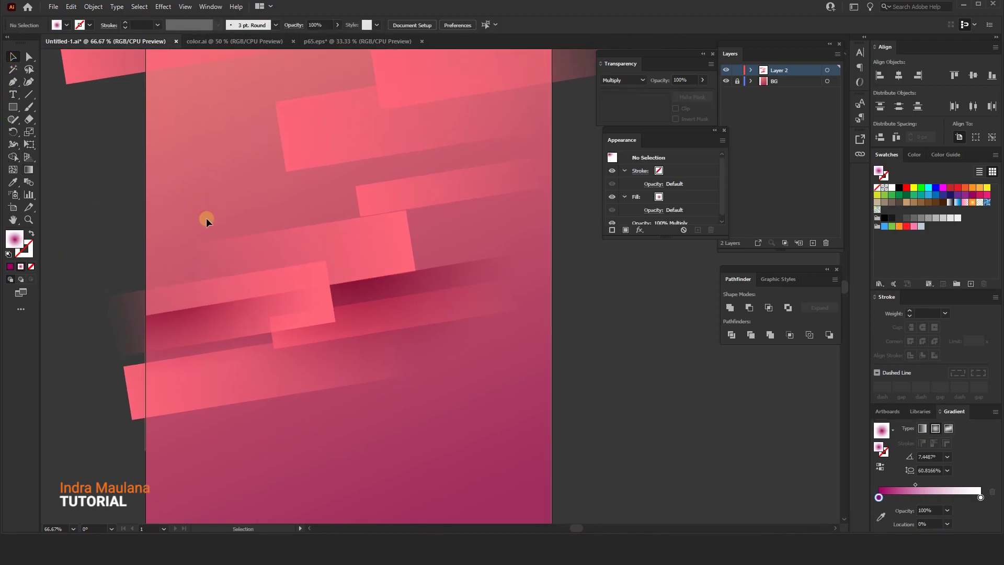
scroll(201, 217, down, 1)
- Move the lower coral stripe about 11 px down, then deselect
click(12, 84)
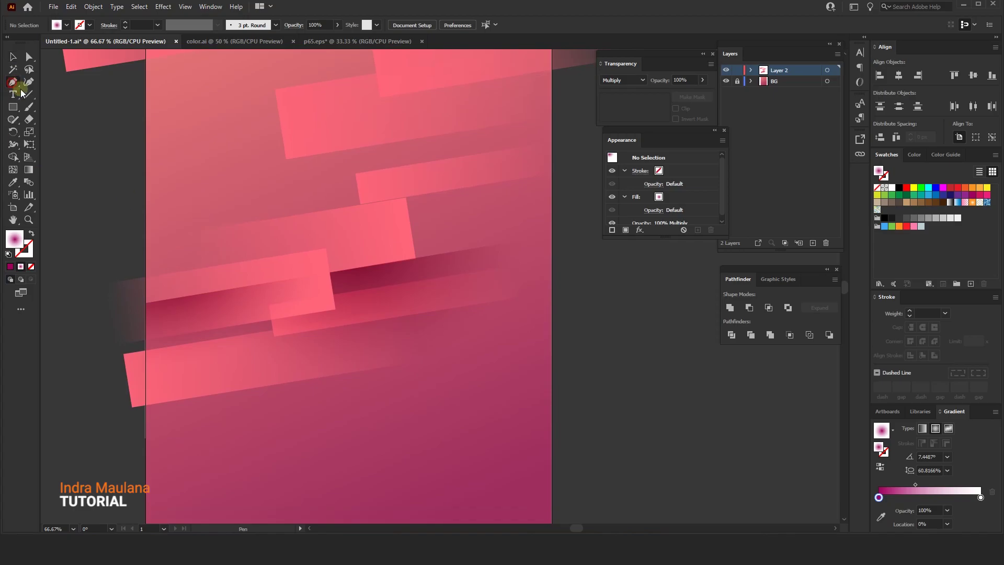
drag(199, 297, 198, 283)
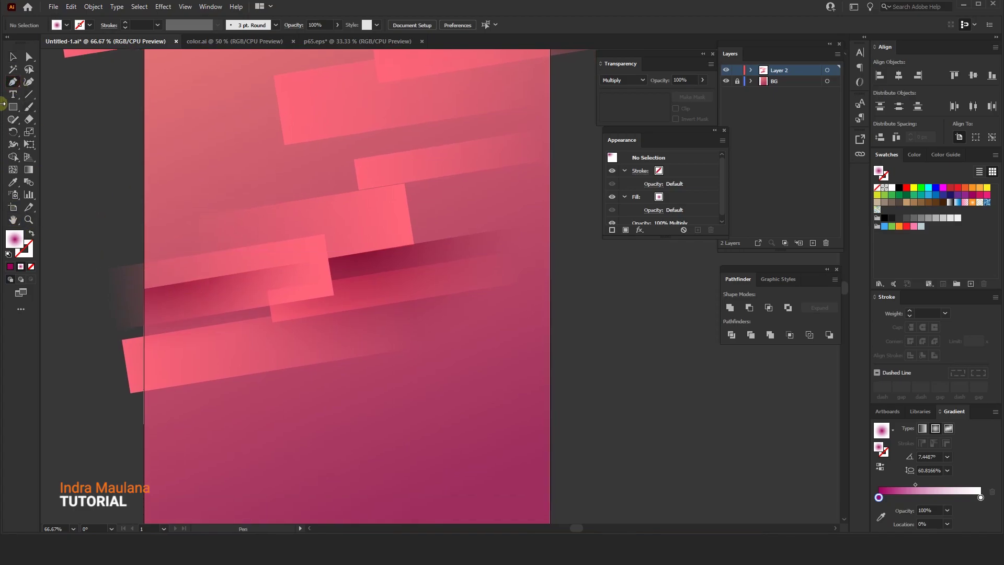
click(11, 58)
click(235, 337)
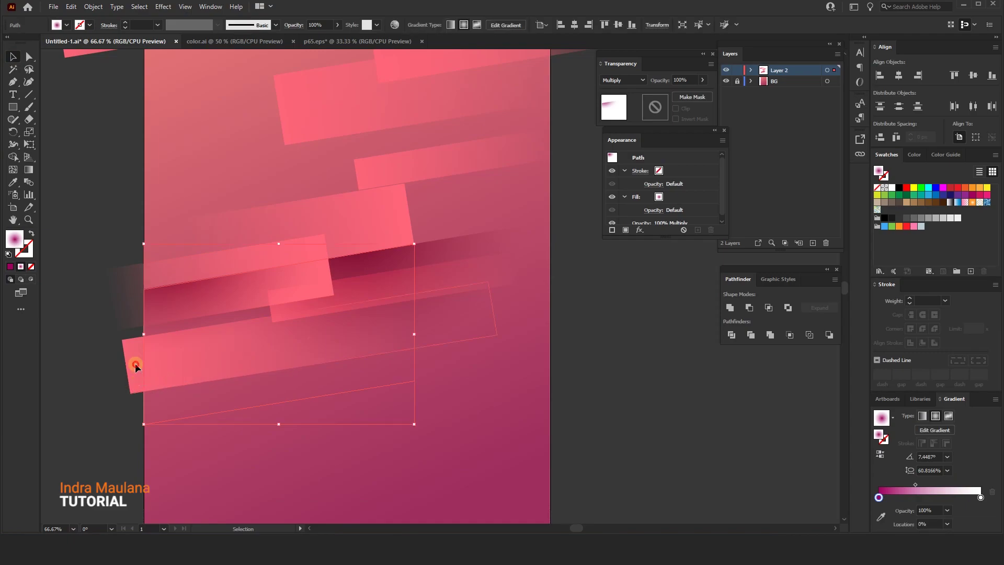
drag(133, 356, 133, 363)
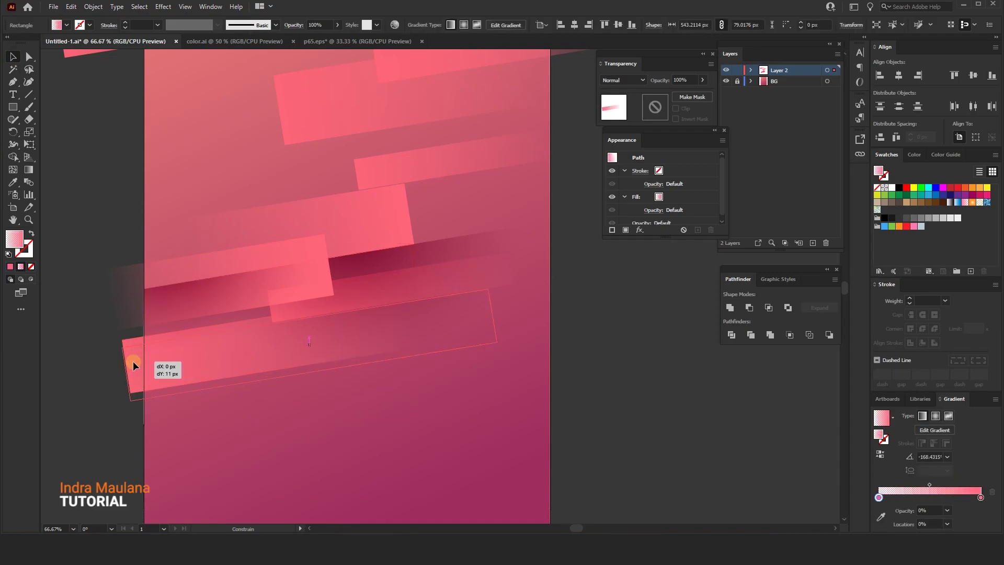
click(96, 408)
drag(106, 410, 120, 413)
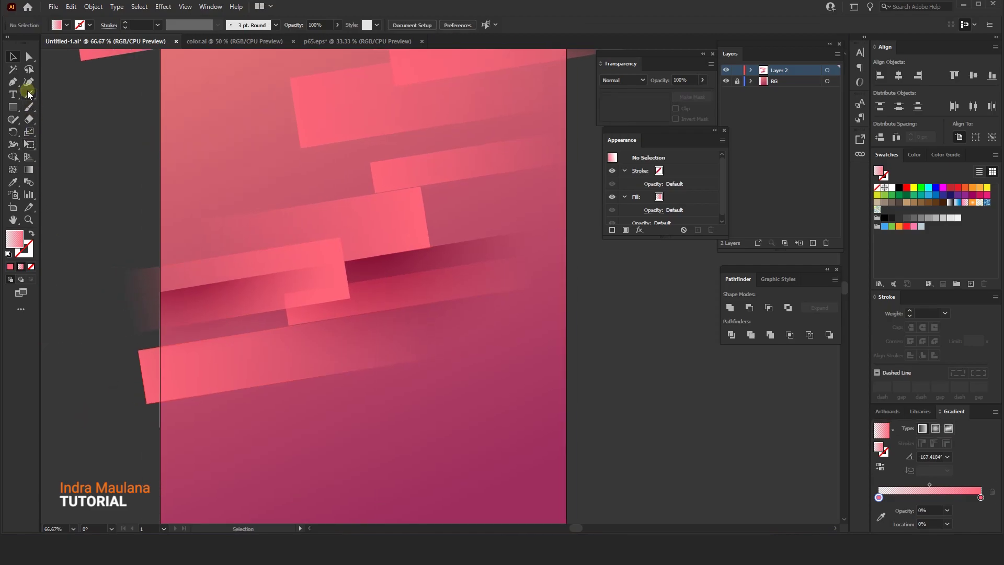
click(13, 81)
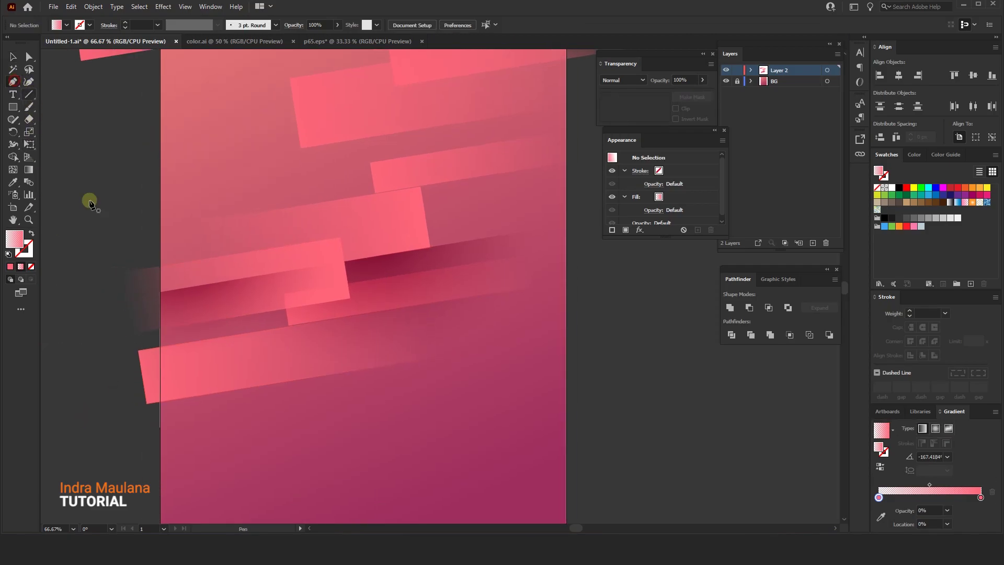
- Pen a new closed quadrilateral below the lower stripe
click(160, 329)
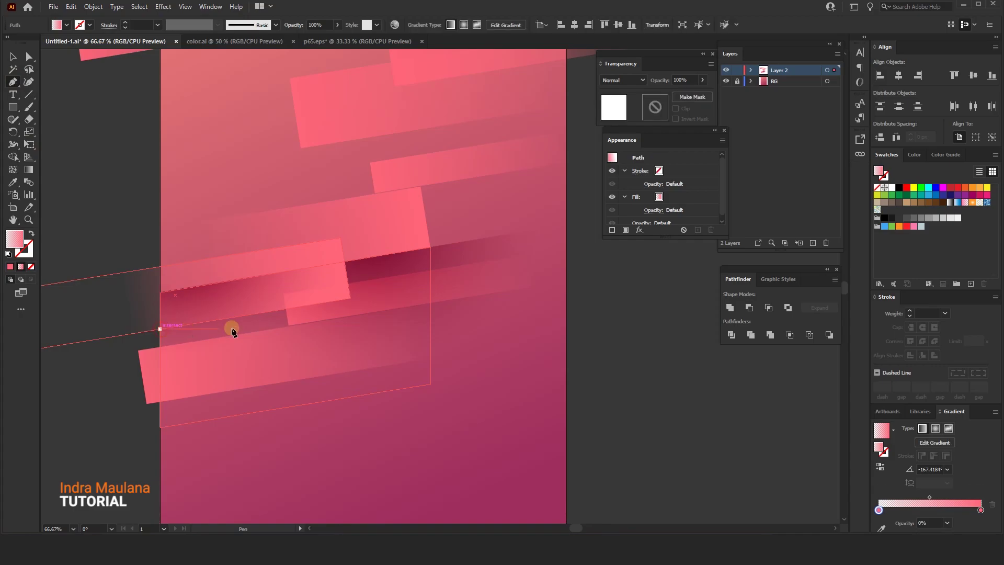
click(286, 309)
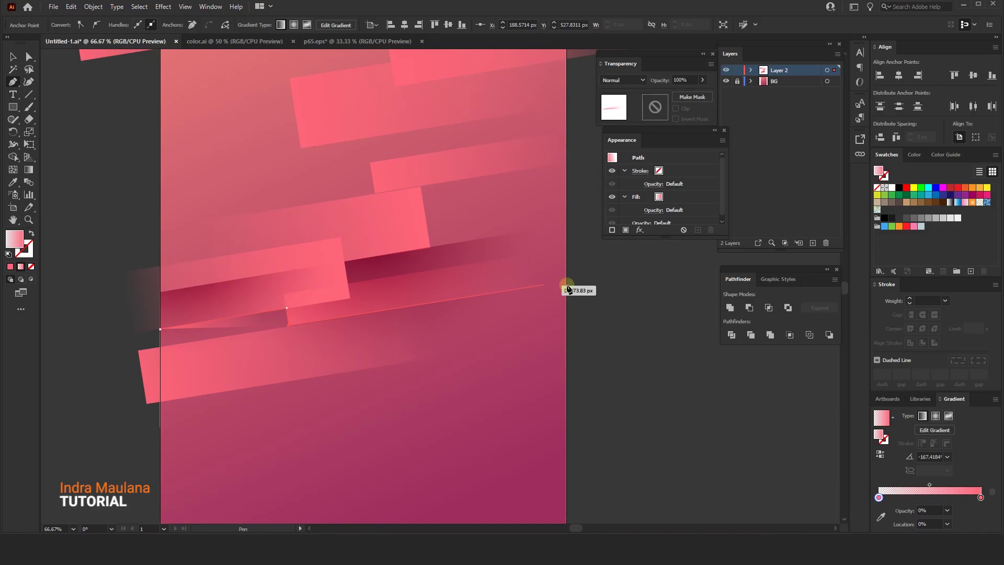
click(593, 277)
click(618, 416)
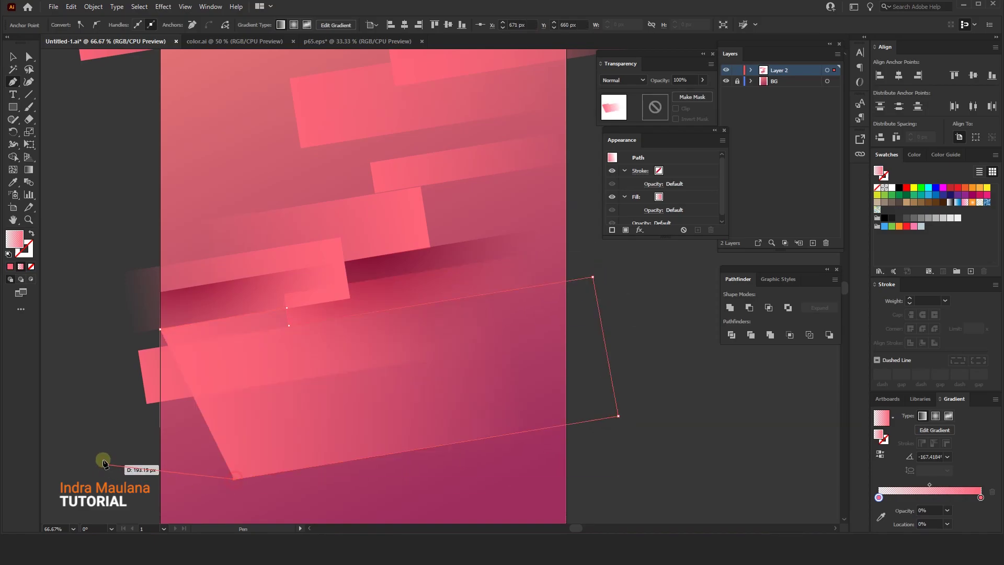
drag(135, 480, 139, 456)
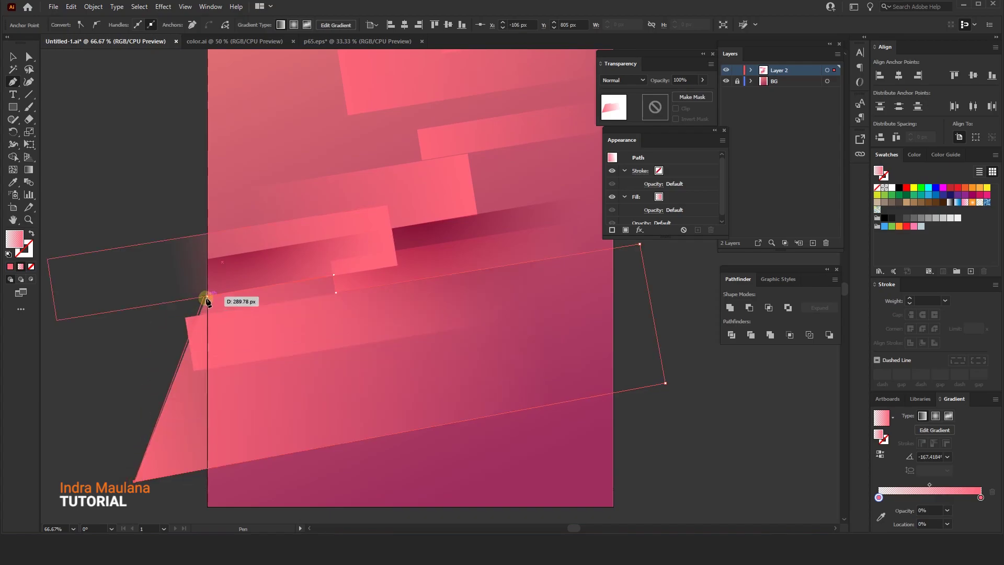
click(207, 296)
- Eyedropper the multiply radial-gradient shadow fill onto the new shape
click(12, 182)
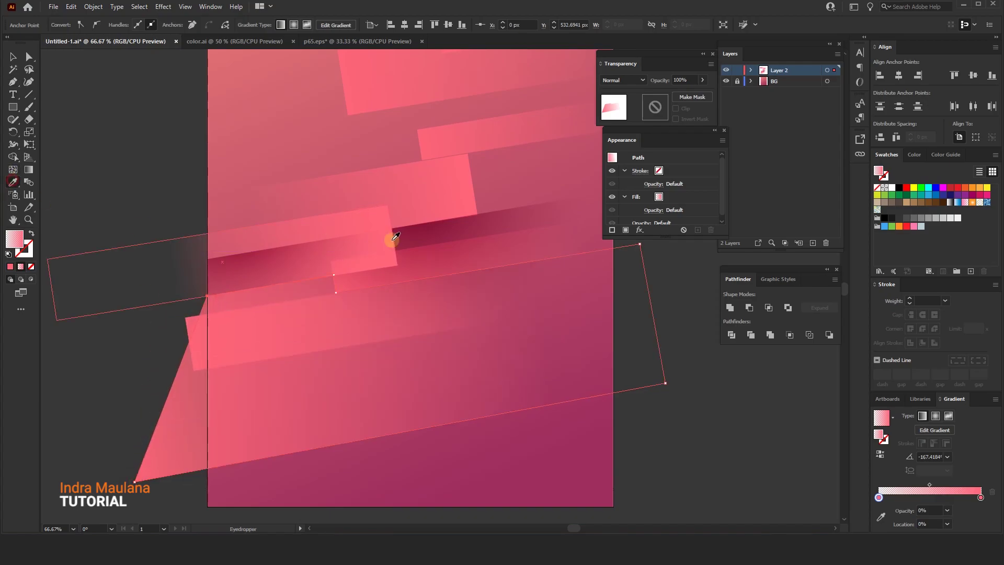
click(510, 232)
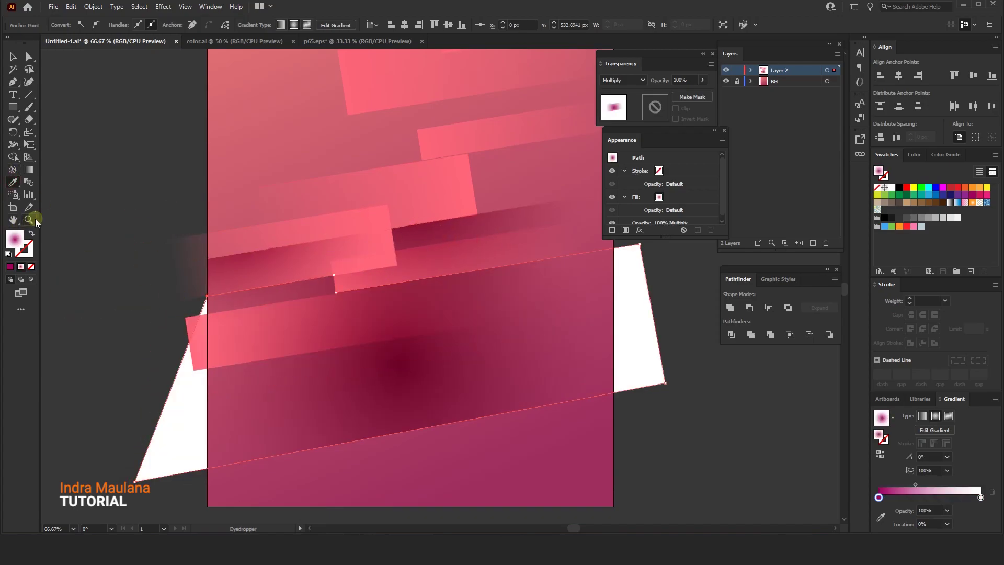
click(29, 169)
- Move the radial gradient up onto the lower stripe and squash it into a flatter ellipse
drag(253, 260, 231, 320)
drag(411, 419, 383, 251)
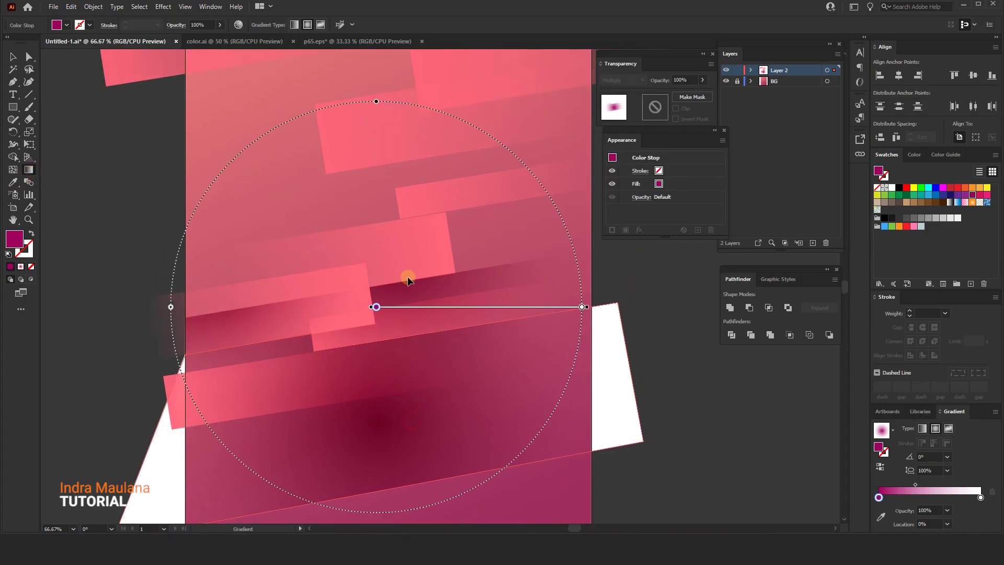
scroll(383, 250, up, 2)
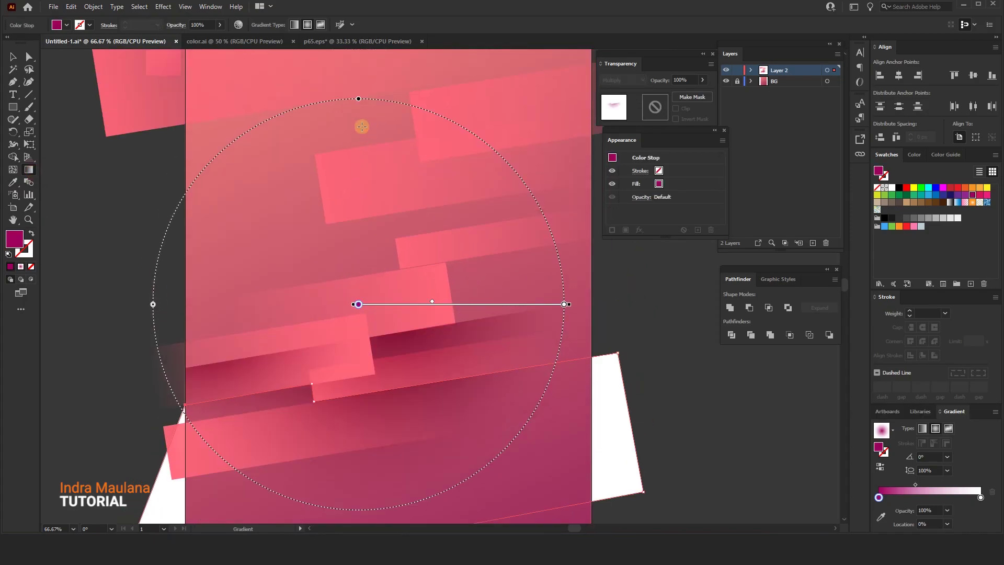
drag(359, 99, 358, 186)
drag(374, 303, 386, 342)
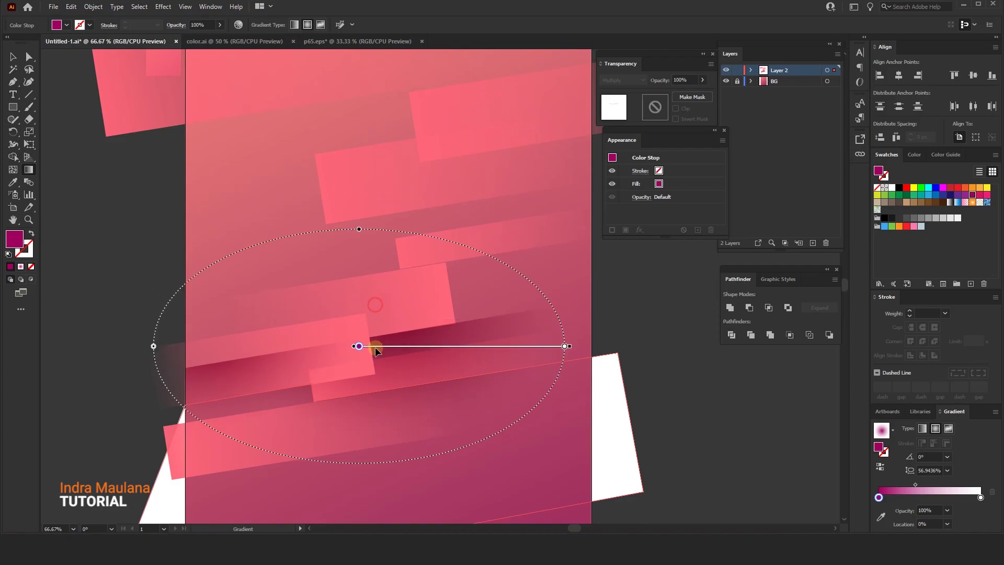
- Tilt the elliptical gradient to about 14.4°, nudge it up-right, then deselect
click(480, 354)
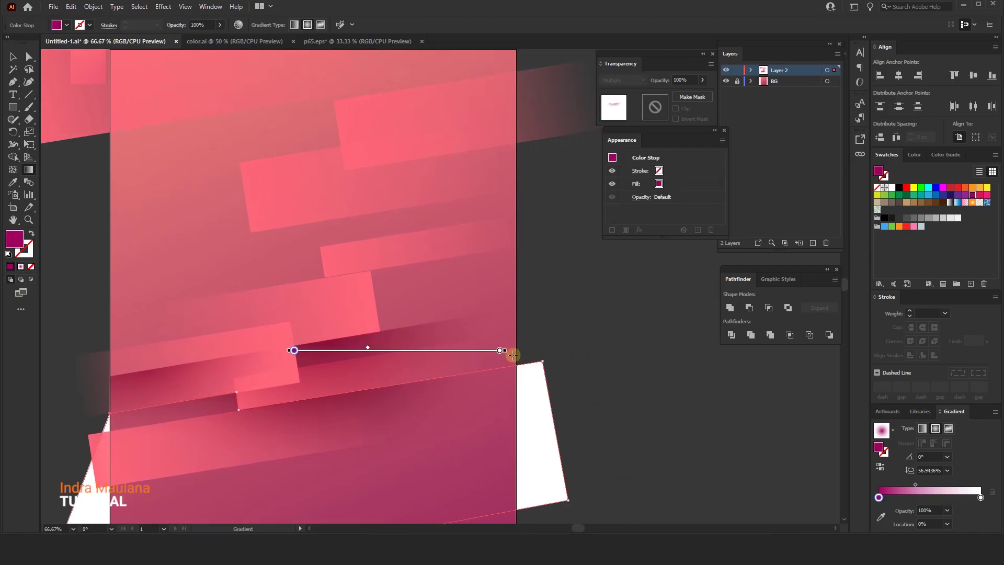
drag(509, 350, 518, 293)
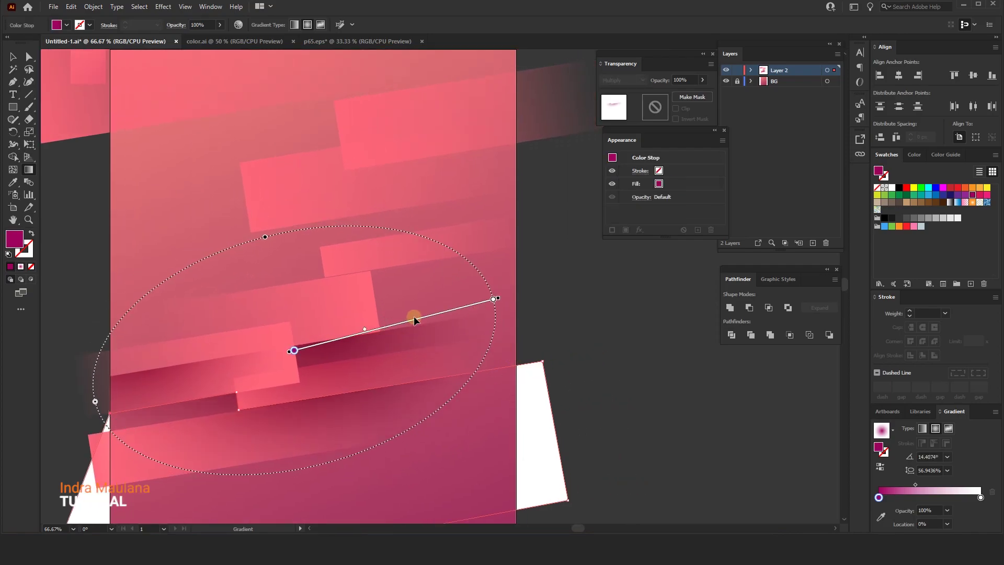
drag(416, 319, 440, 312)
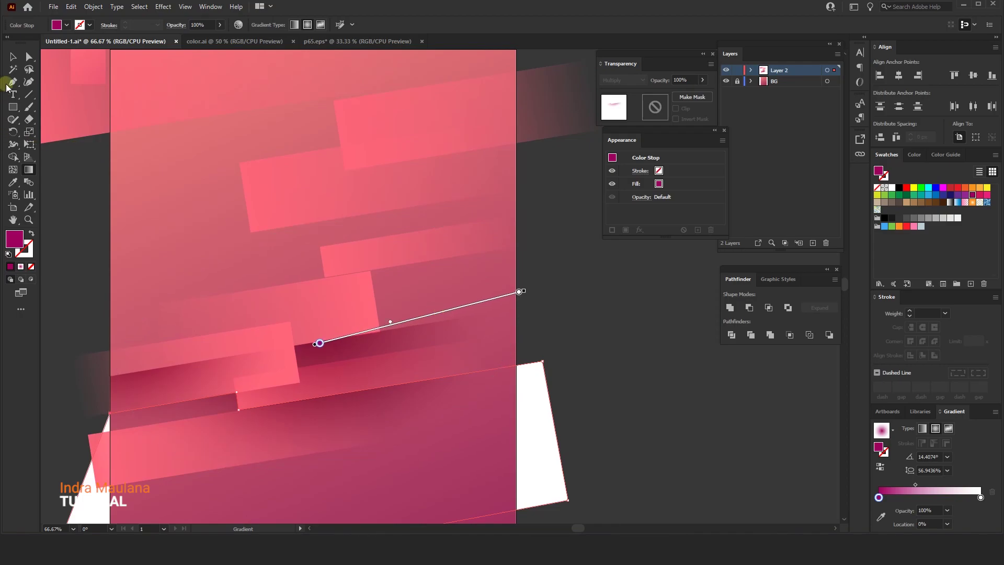
key(v)
click(79, 186)
mouse_move(96, 275)
mouse_down()
mouse_move(113, 296)
mouse_move(135, 295)
mouse_up()
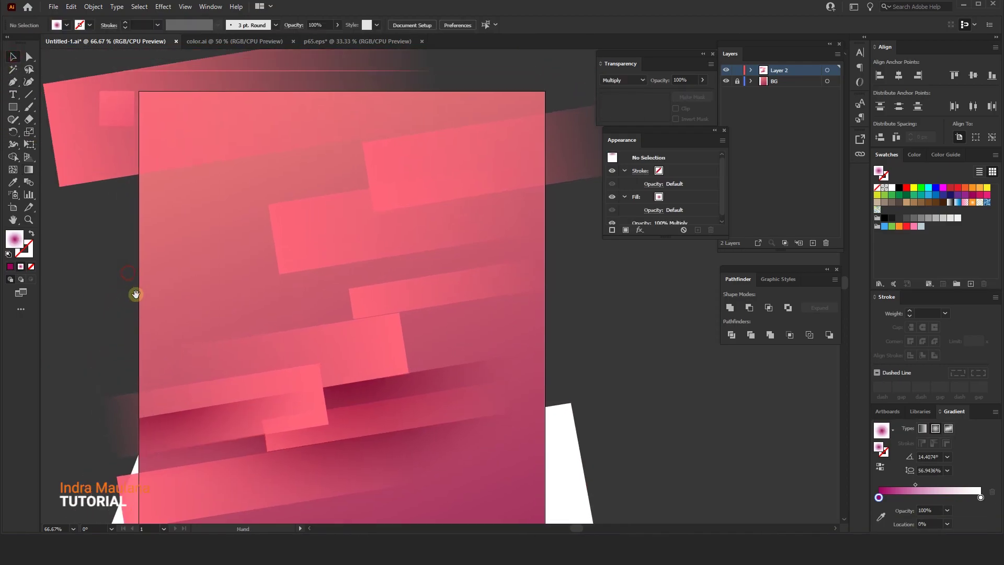
- Place the stripe shape's final anchor with the Pen, deselect it, and view the flyer's lower half
click(14, 82)
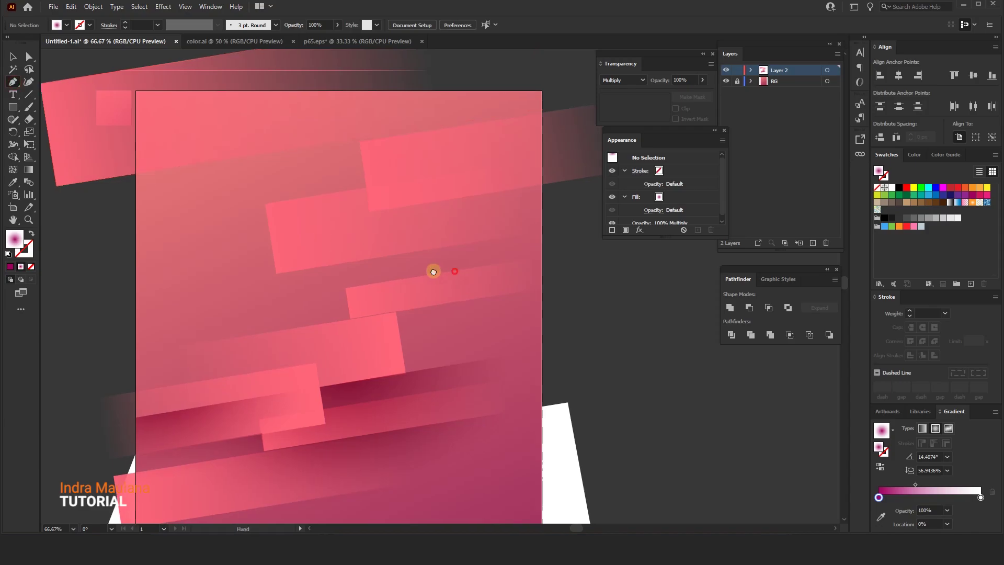
scroll(430, 271, right, 2)
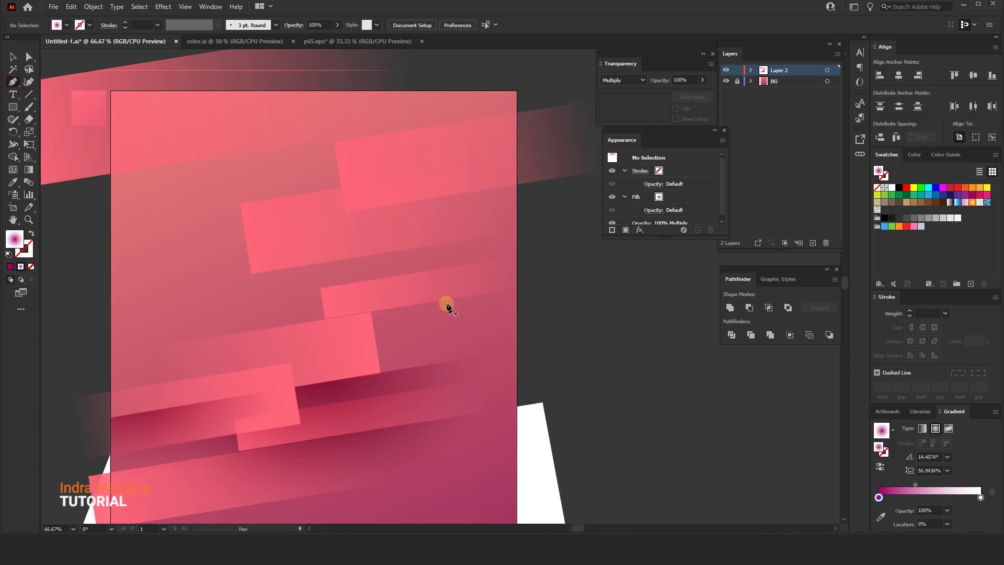
click(517, 288)
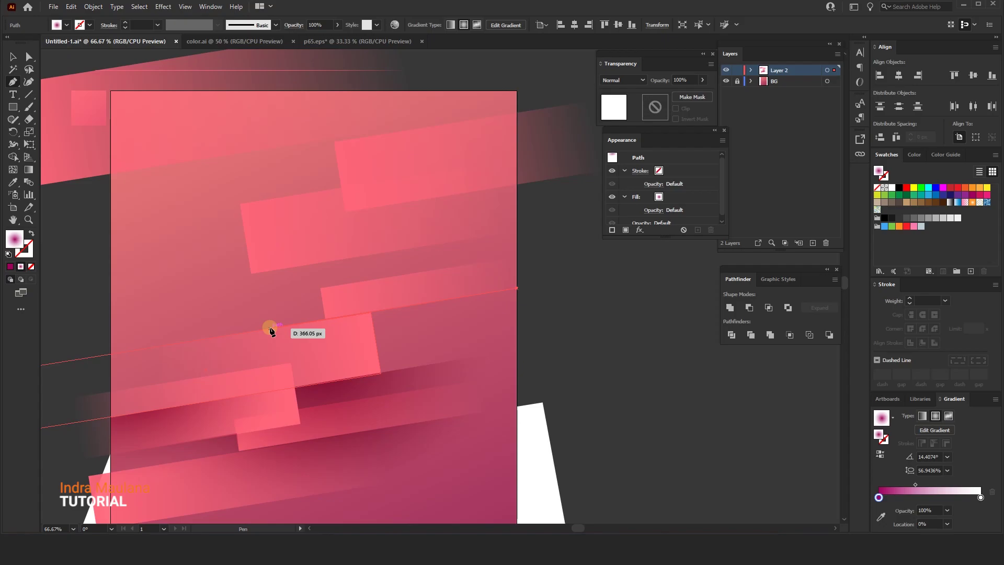
click(270, 329)
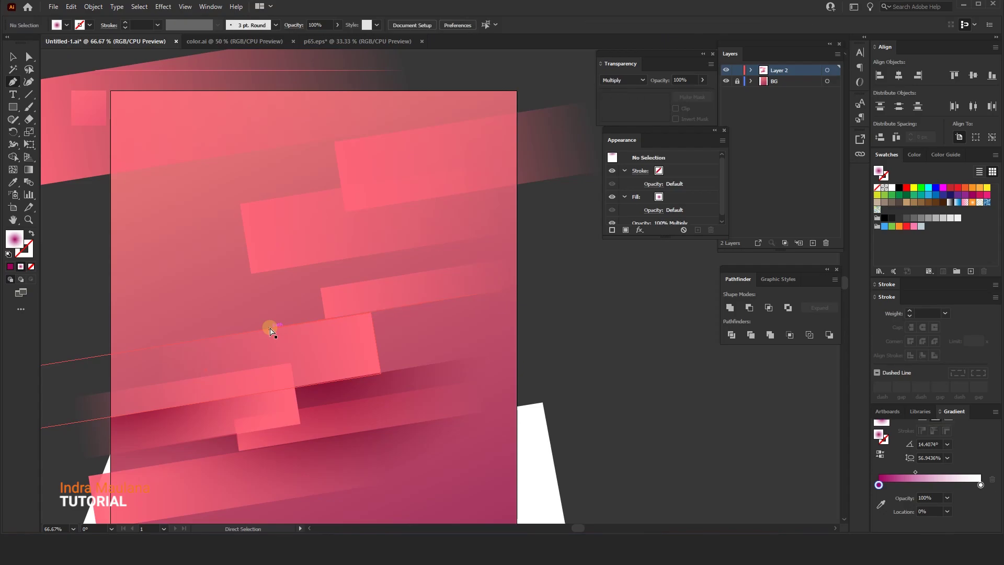
key(ctrl+shift+a)
drag(318, 337, 341, 235)
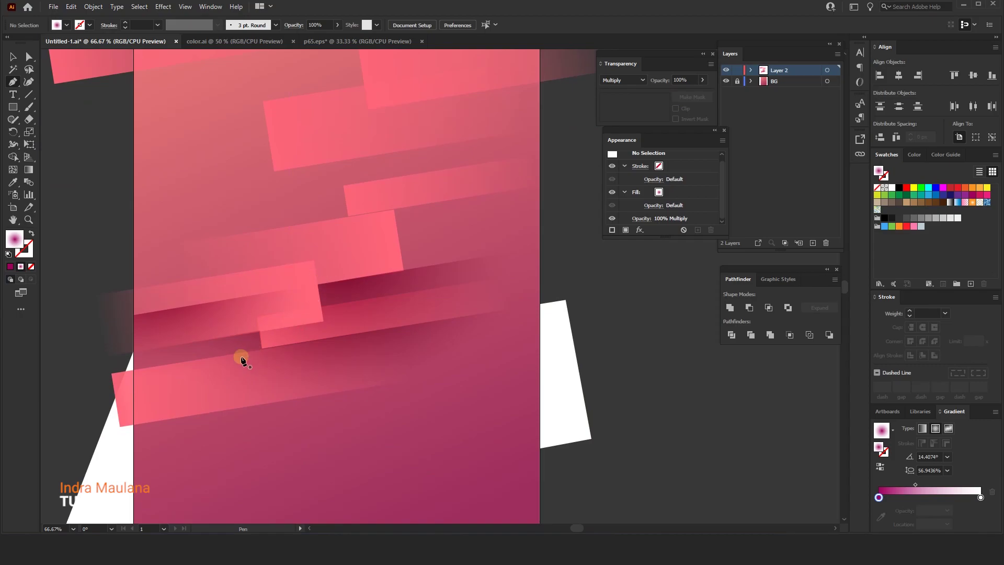
- Pen the notched shape's corners from lower left, across the right edge, down the stepped edge
click(133, 412)
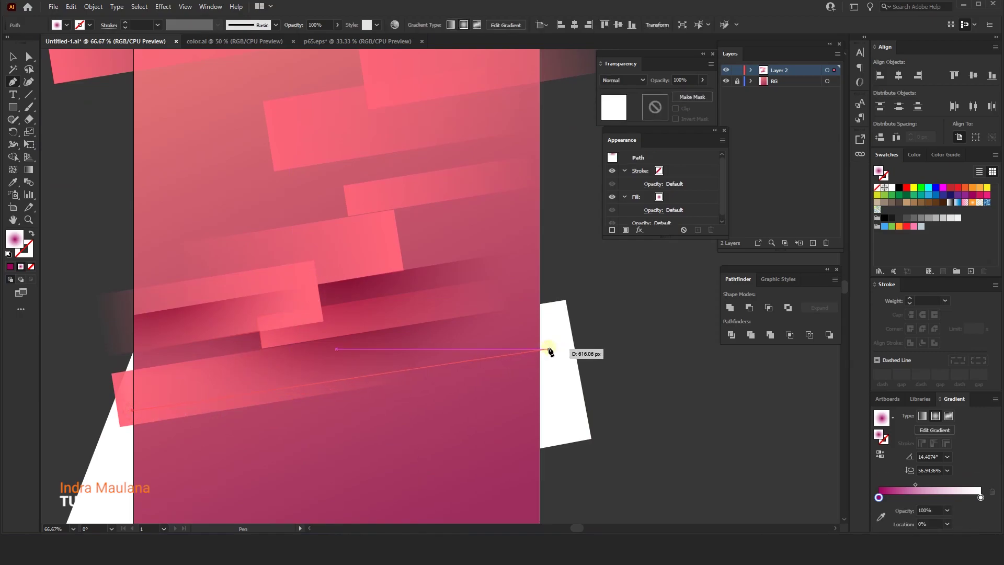
click(552, 343)
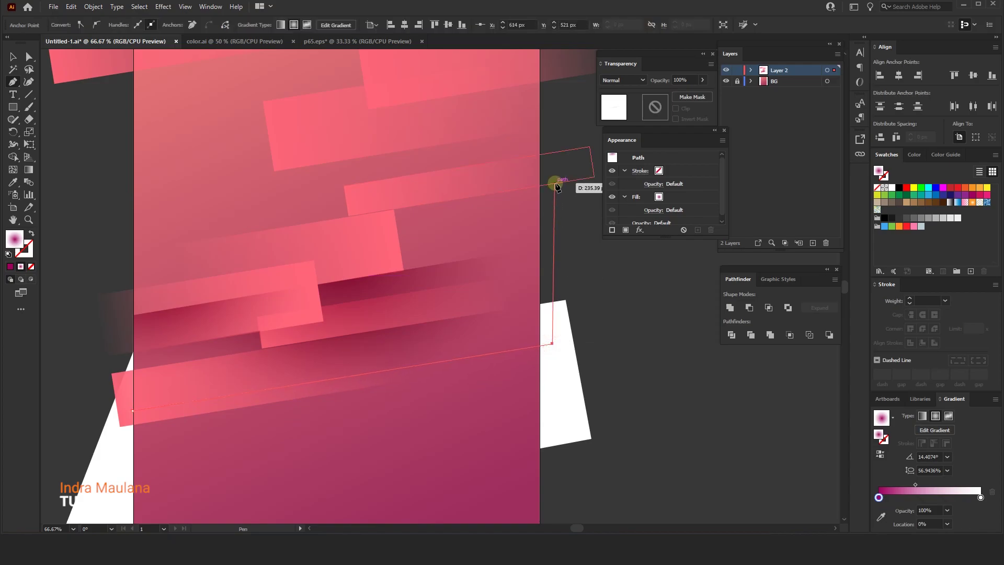
click(555, 184)
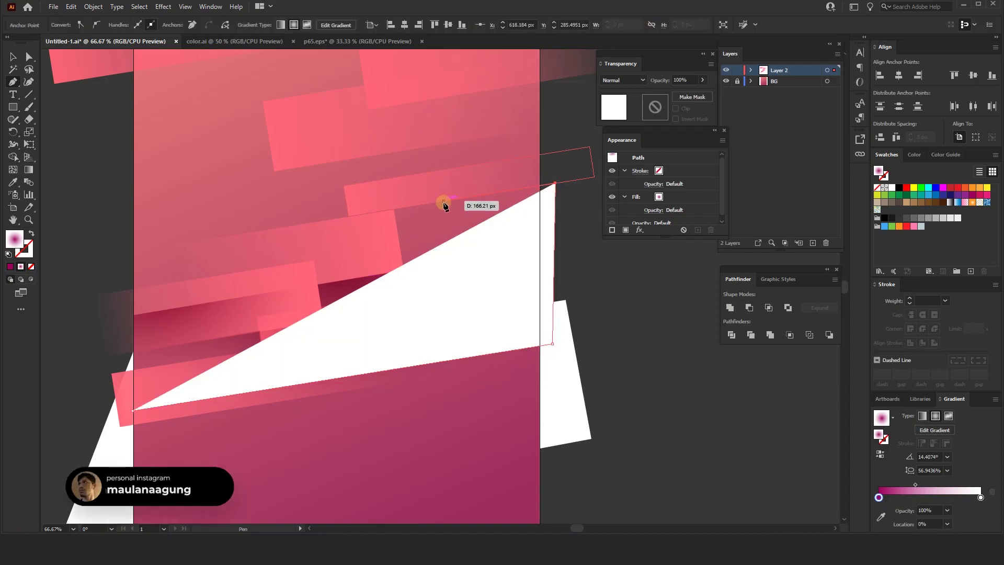
click(394, 210)
key(shift+x)
click(403, 274)
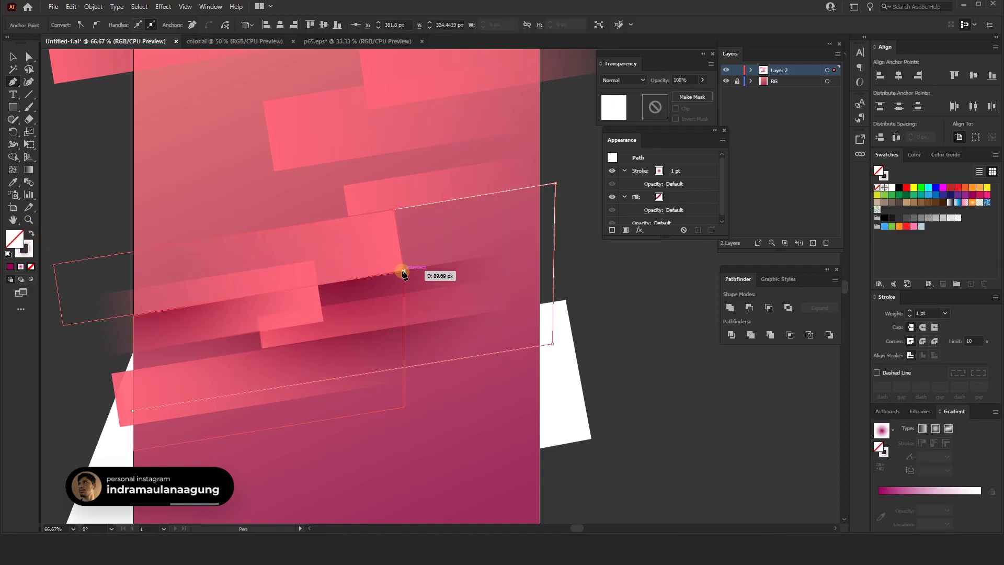
click(317, 284)
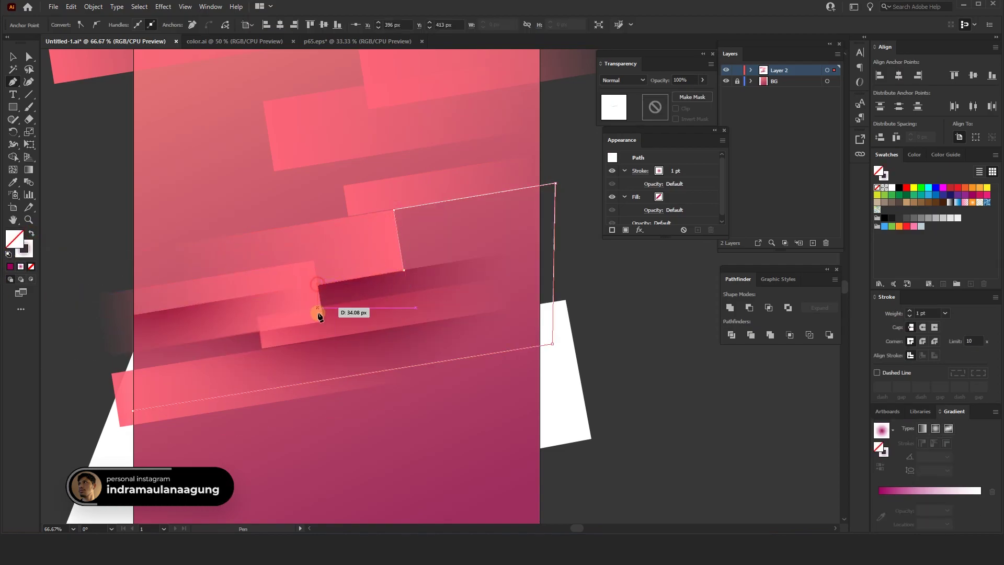
click(322, 320)
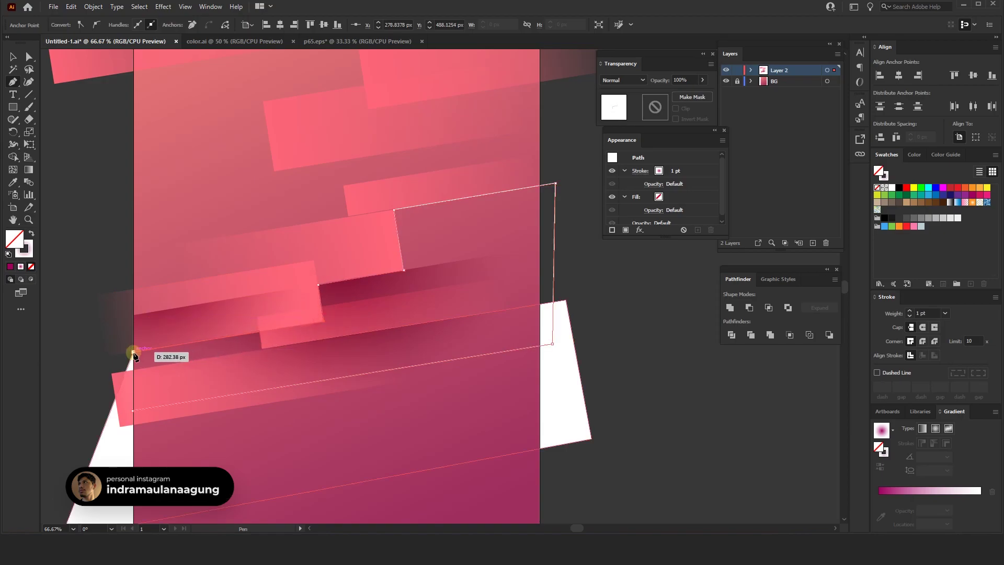
- Close the notched shape at the left edge and sample the upper stripe's coral gradient onto it
click(135, 354)
click(133, 410)
key(period)
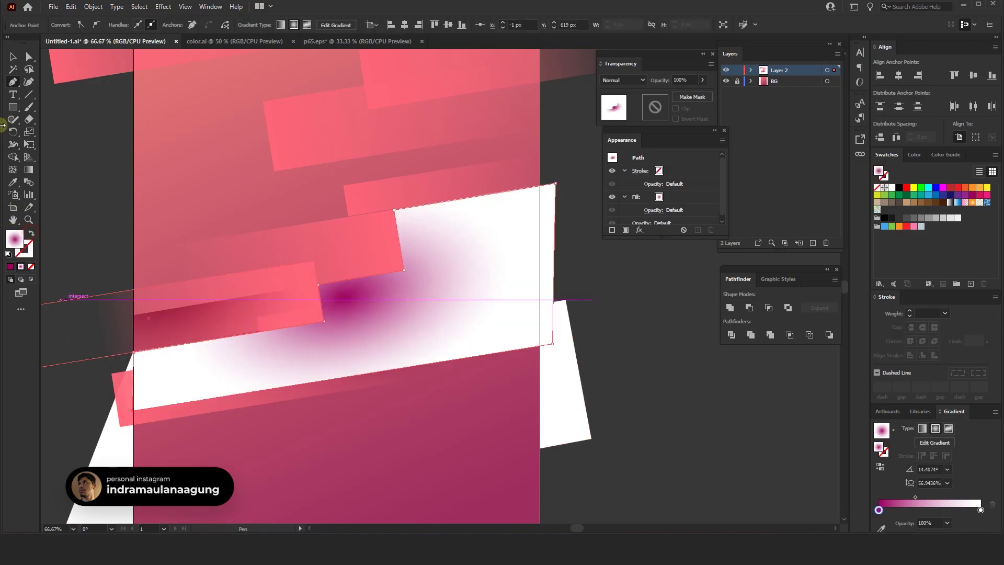
key(v)
click(13, 182)
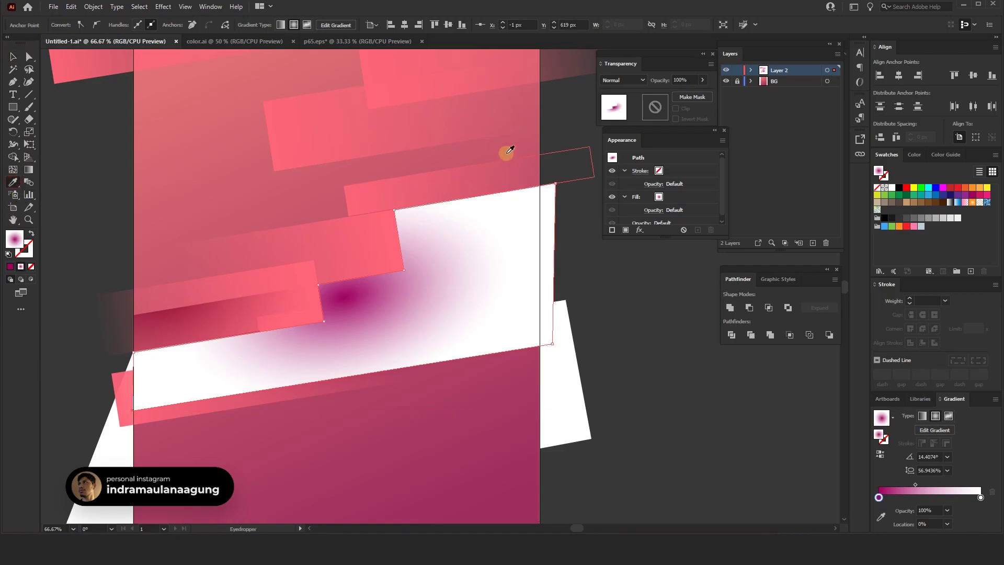
click(426, 80)
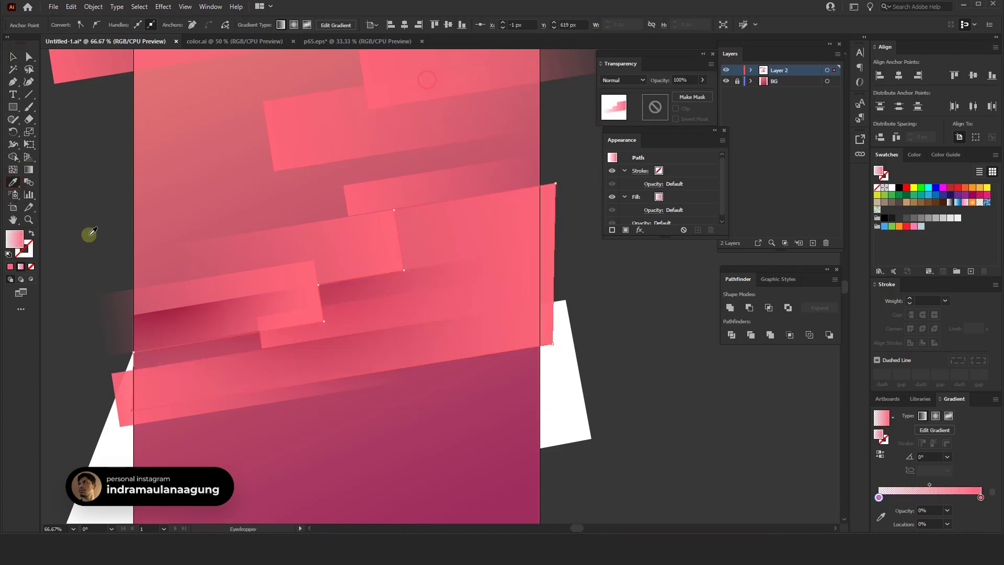
- Redraw the notched shape's coral gradient left to right at about 13.2°, past its right edge
click(26, 173)
drag(365, 311, 503, 267)
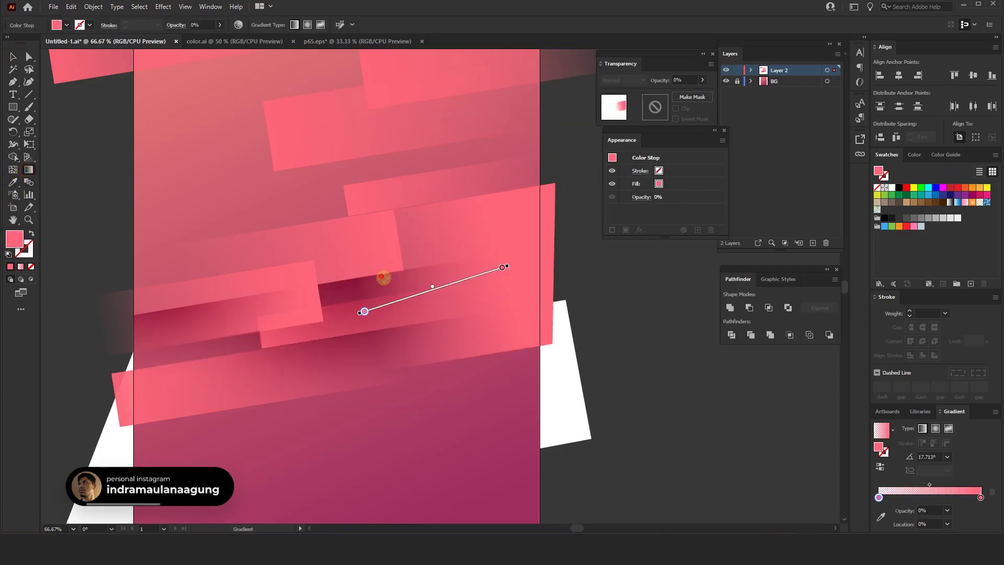
drag(383, 277, 559, 262)
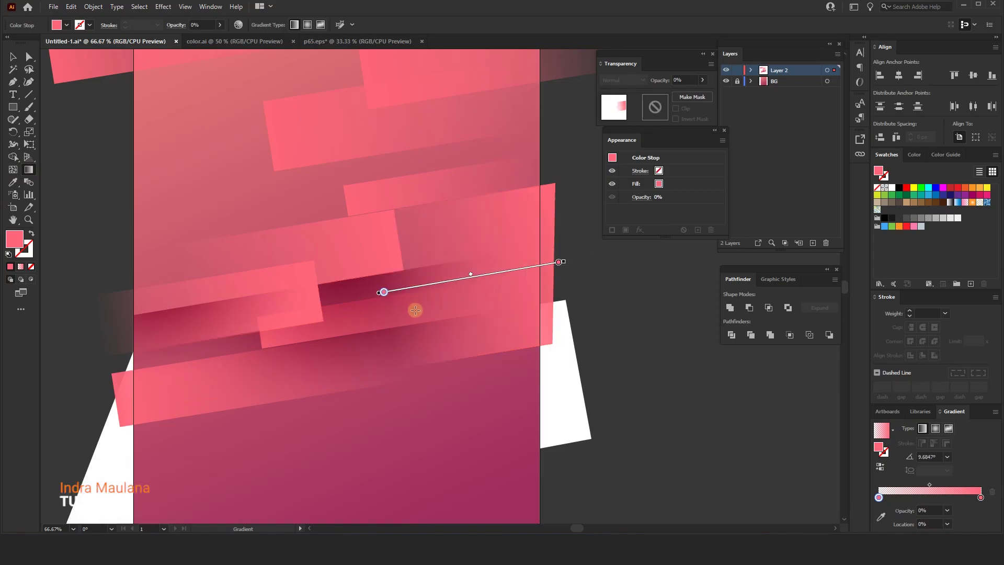
drag(347, 337, 587, 280)
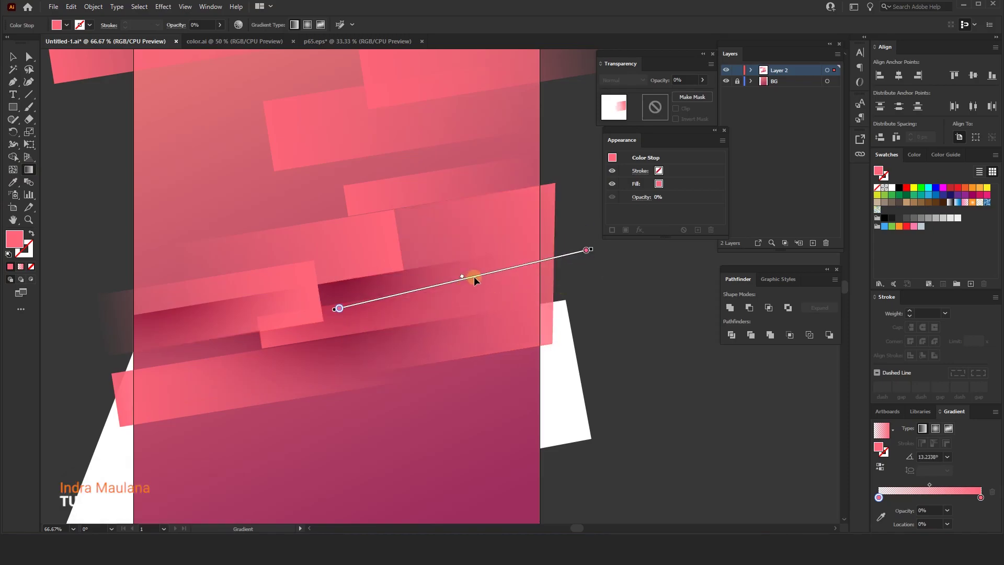
drag(473, 276, 490, 271)
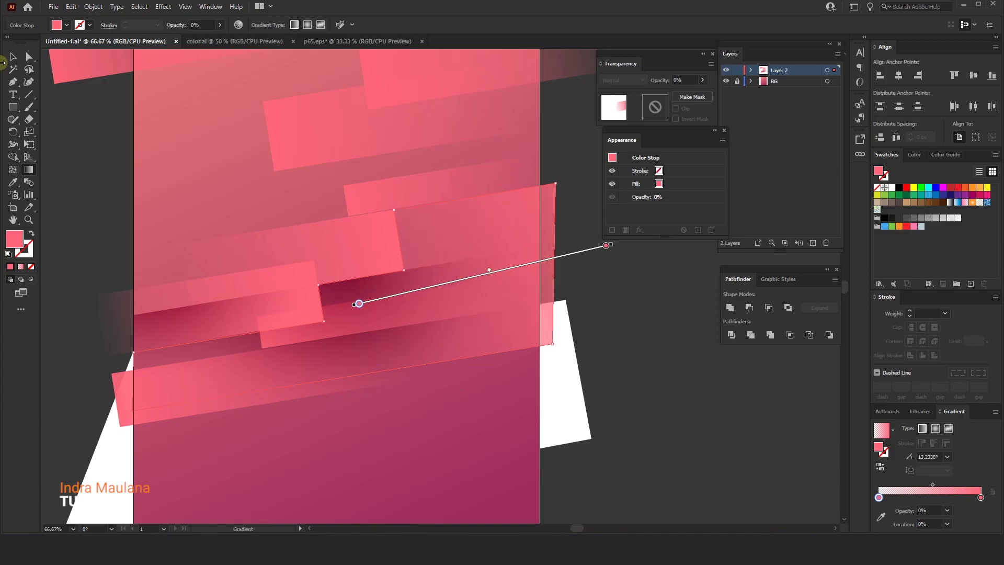
click(12, 57)
- Copy the notched gradient shape, paste it in front in place, and copy it again
click(72, 6)
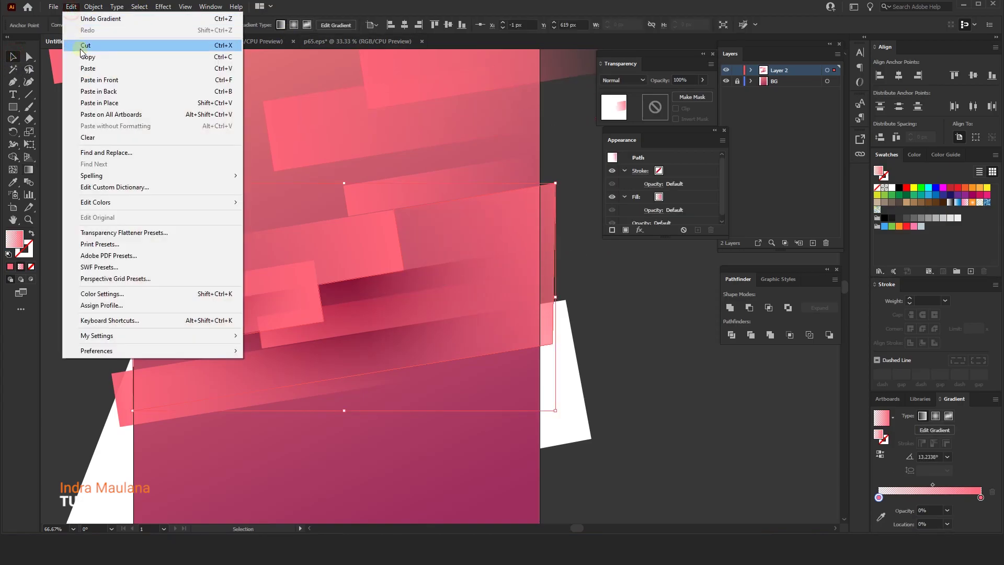
click(71, 7)
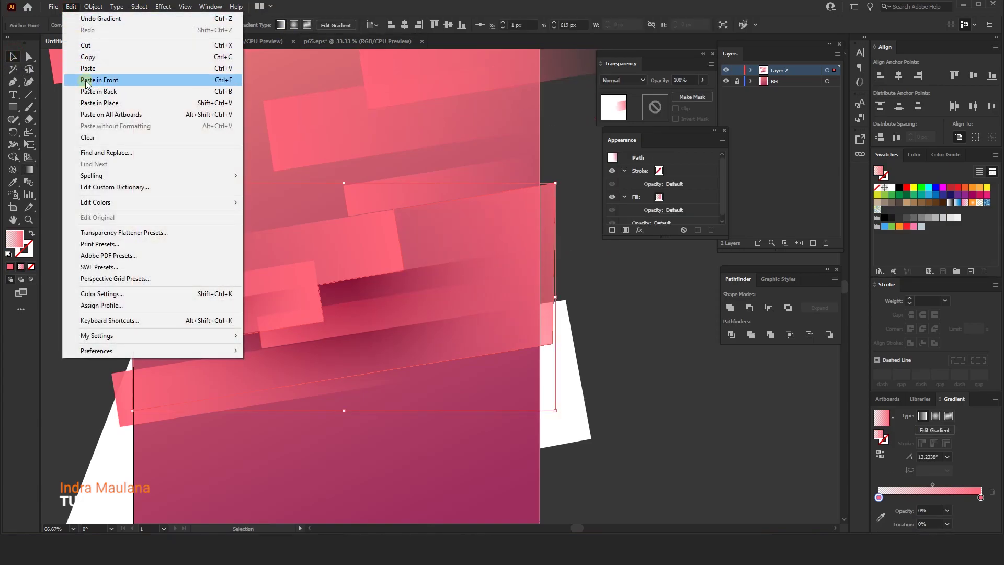
click(83, 80)
key(a)
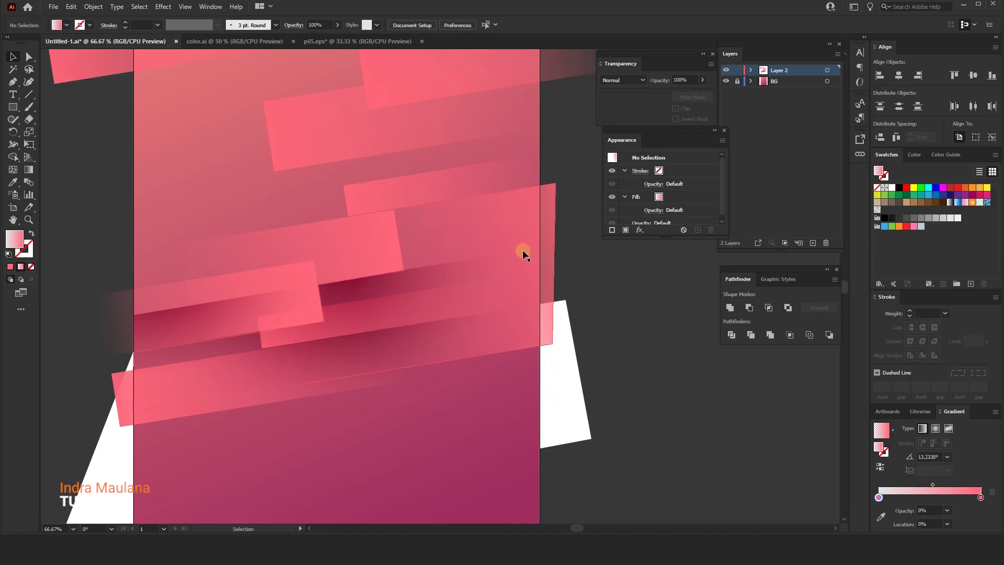
key(v)
click(72, 7)
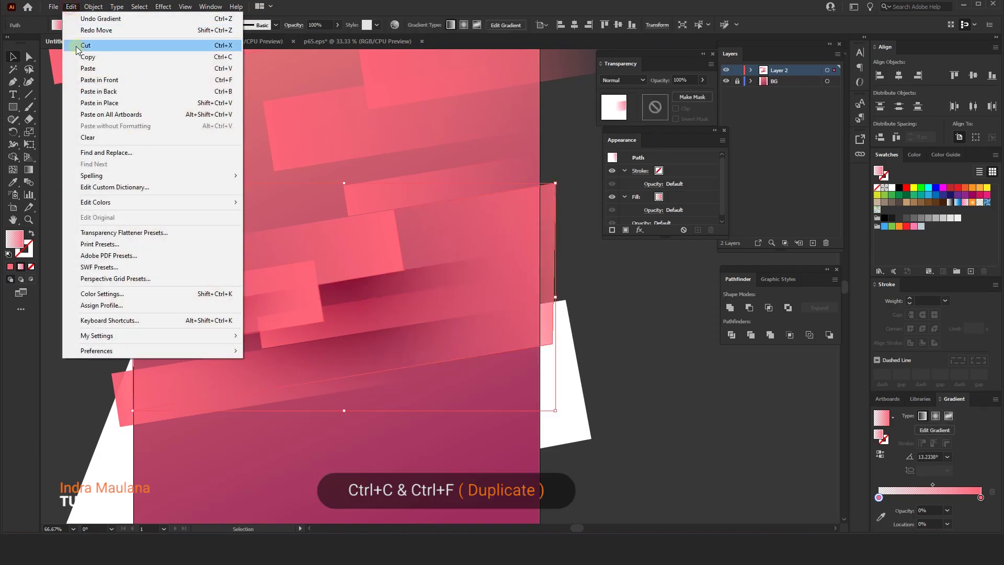
click(71, 7)
- Paste the copy in front and give it a shadow's multiply radial magenta gradient
click(93, 84)
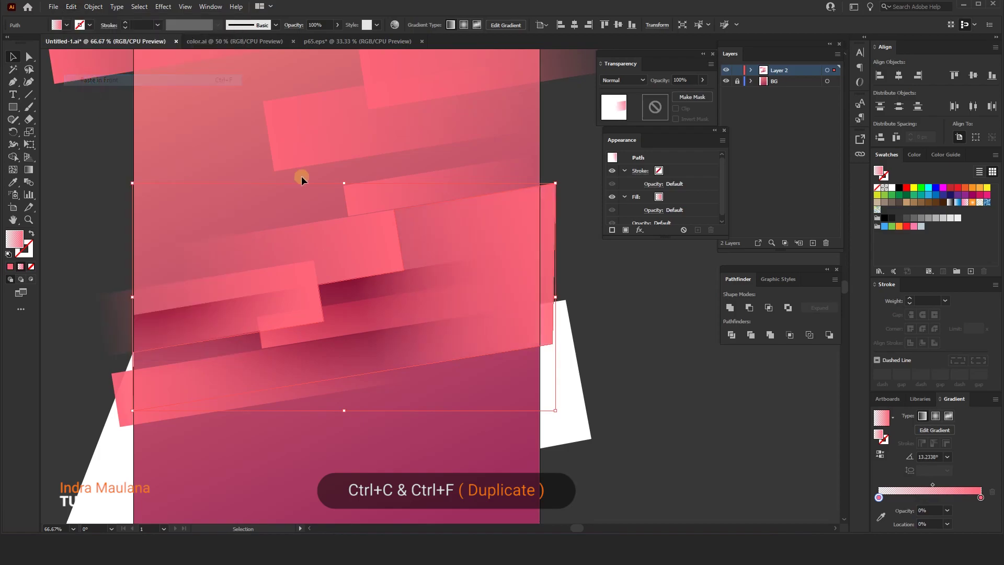
click(13, 182)
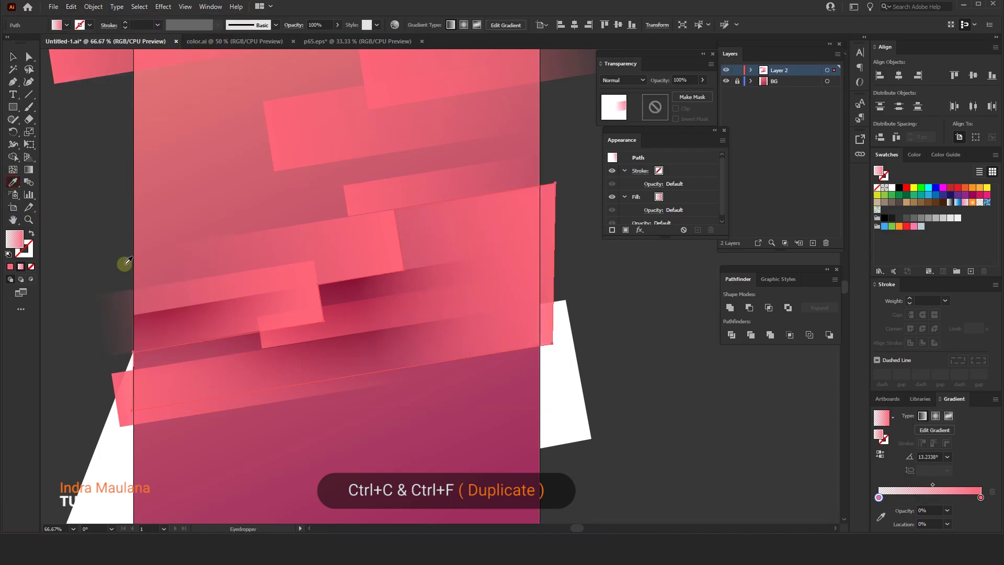
click(549, 392)
key(g)
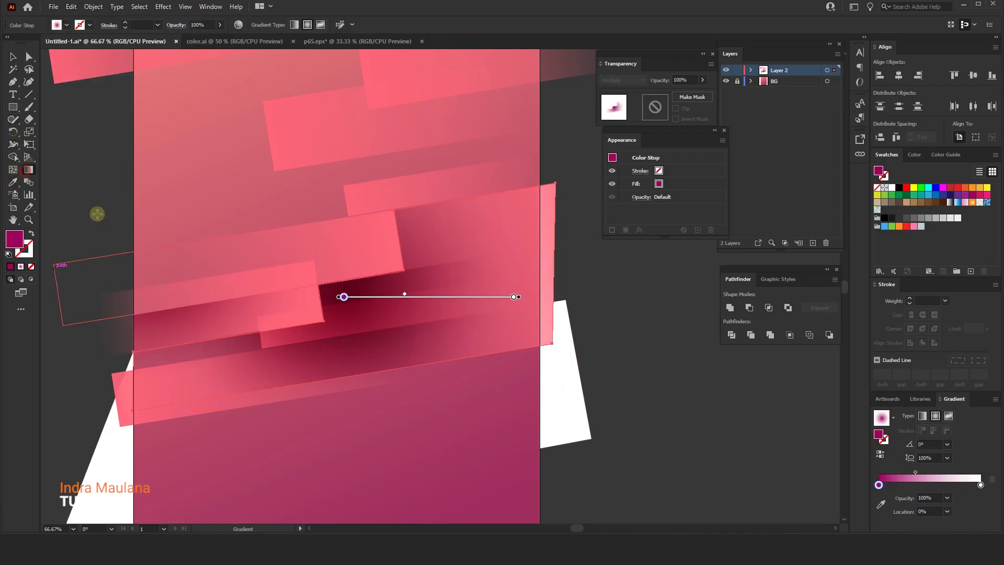
drag(298, 233, 565, 213)
drag(195, 190, 281, 161)
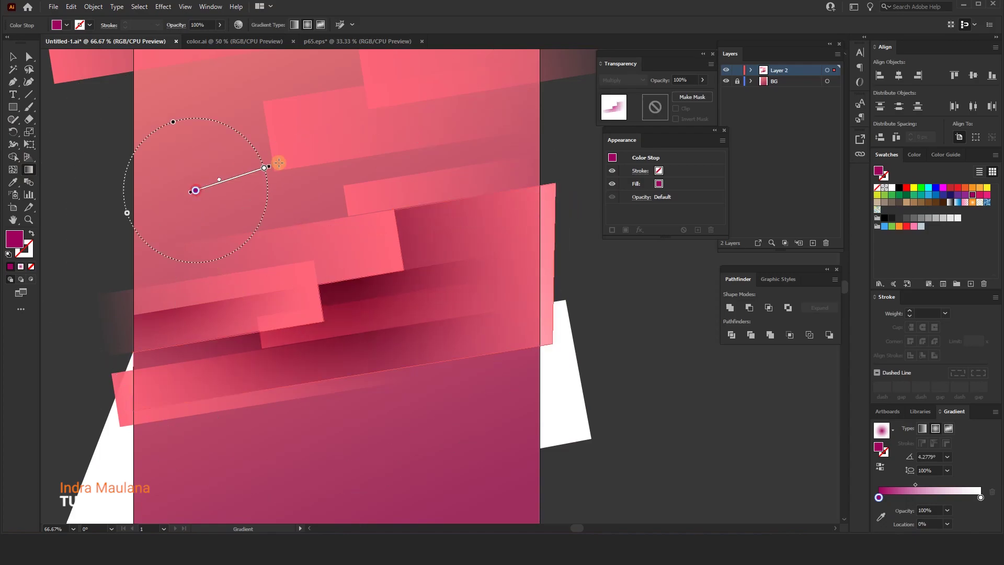
- Try the shadow as a linear gradient angled across the stripe from the lower left
click(921, 428)
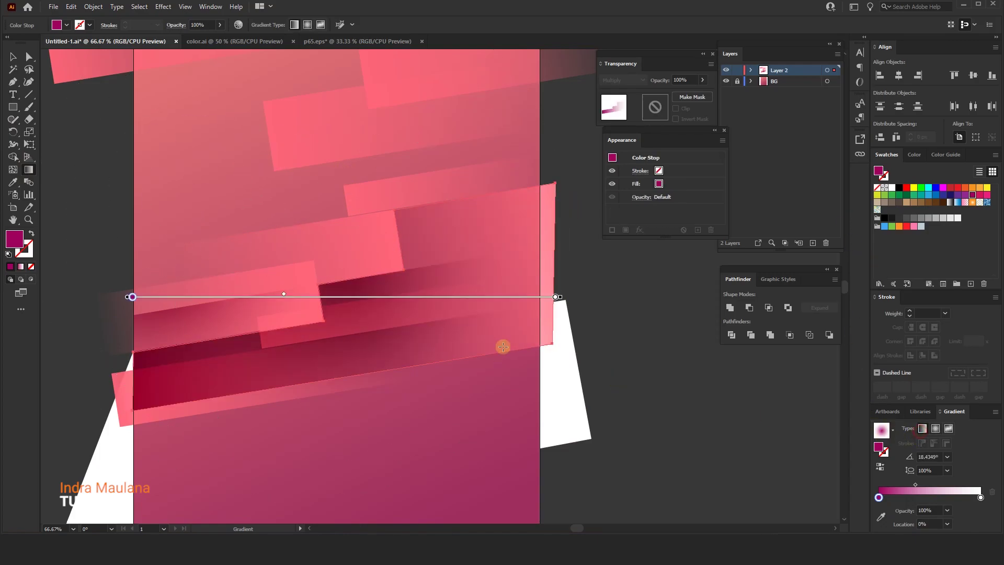
drag(342, 239, 489, 238)
drag(349, 294, 498, 282)
drag(143, 457, 308, 367)
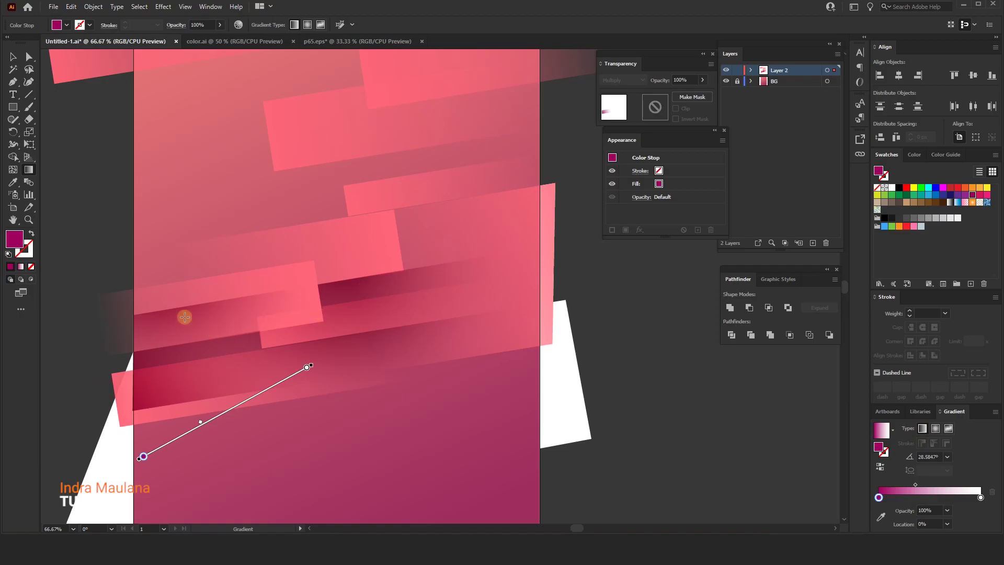
drag(457, 282, 359, 319)
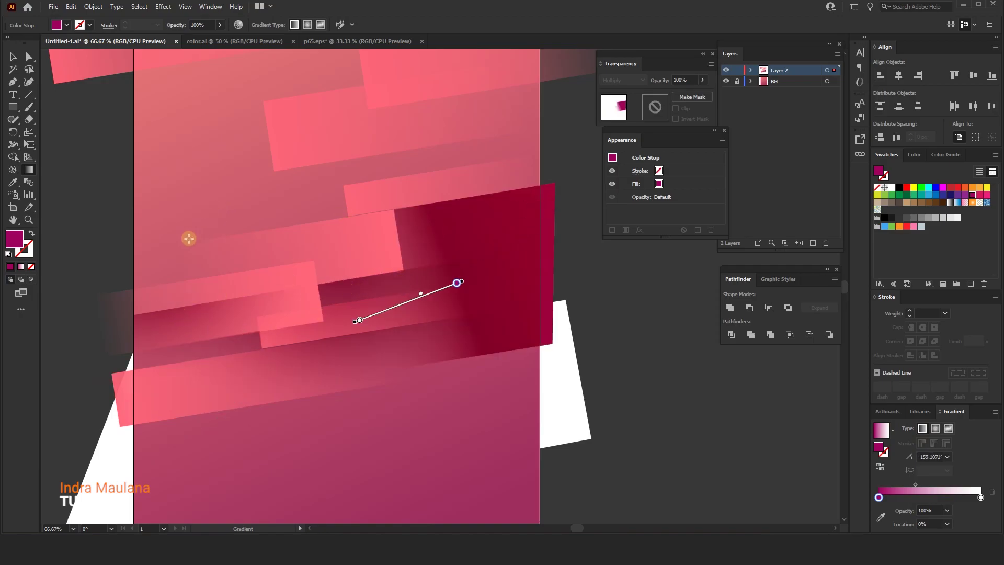
drag(174, 225, 342, 296)
- Switch the shadow back to radial, shift its centre up-left, and deselect
click(935, 428)
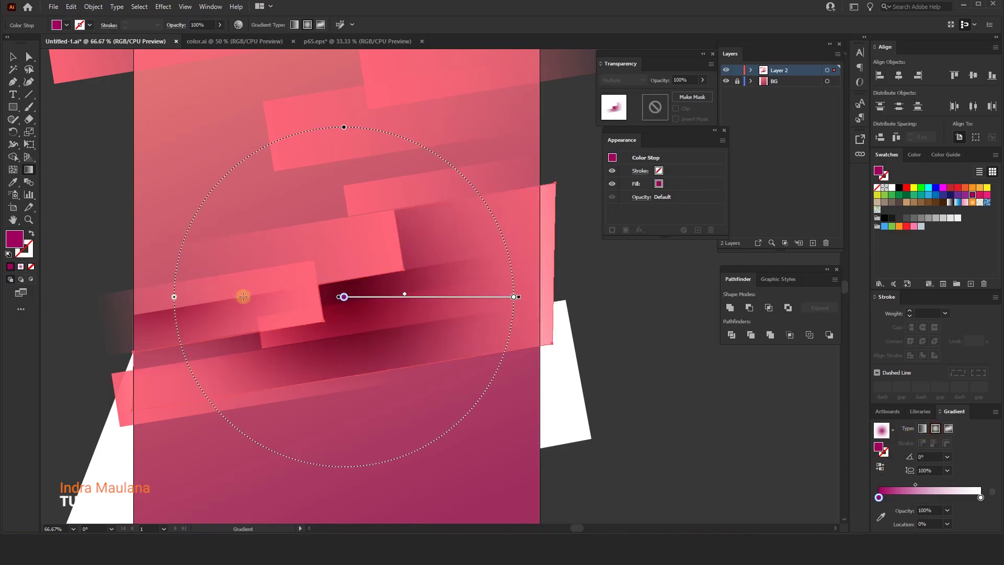
mouse_move(364, 297)
mouse_down()
mouse_move(335, 293)
mouse_move(338, 252)
mouse_up()
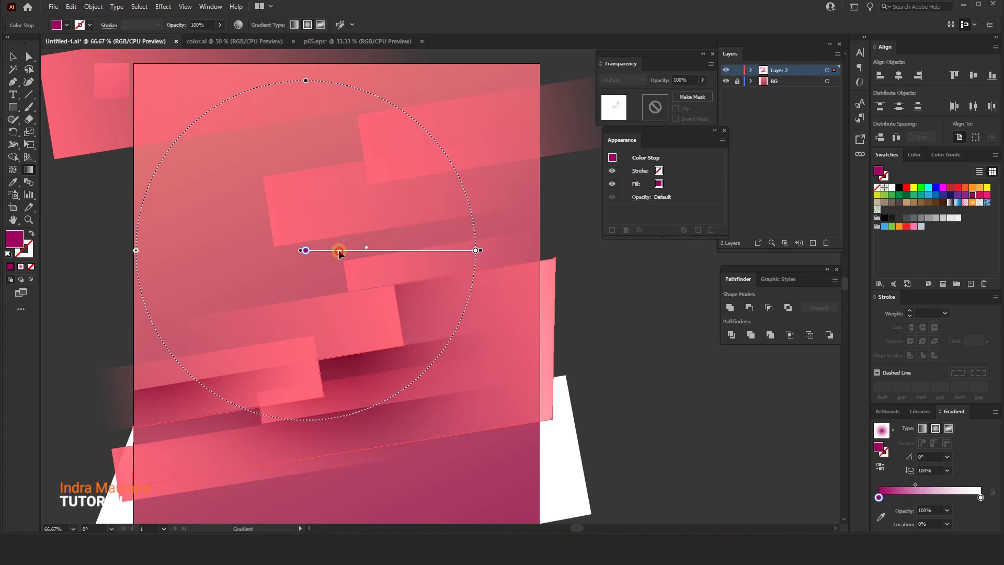
key(v)
click(100, 179)
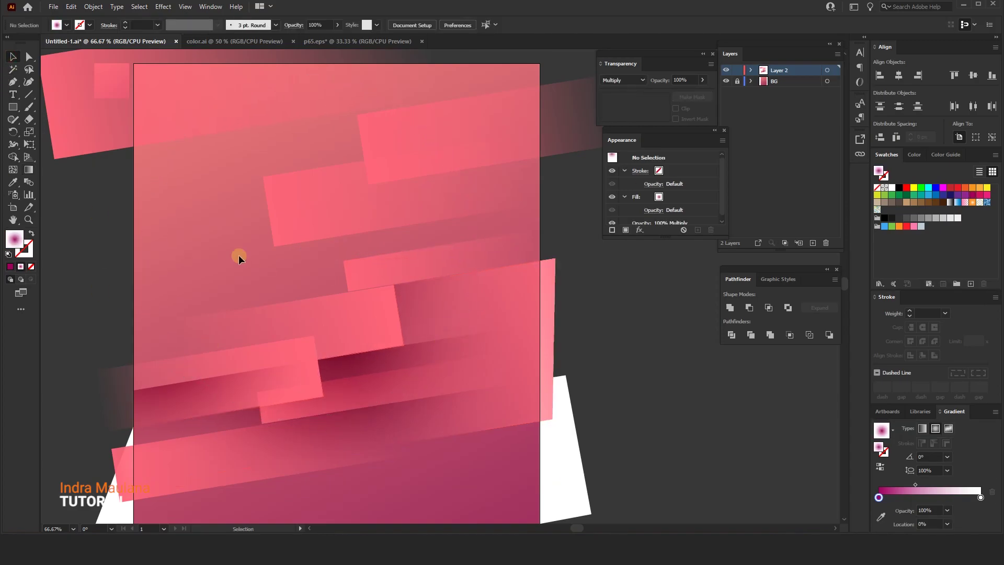
- Start a pen shape near the left edge and add corners out to the right artboard edge
click(13, 82)
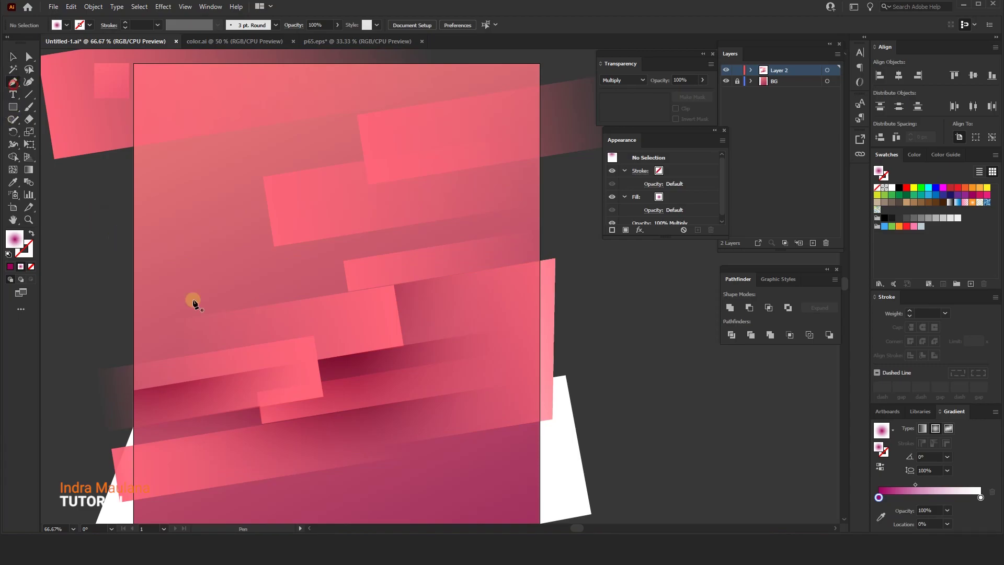
click(135, 327)
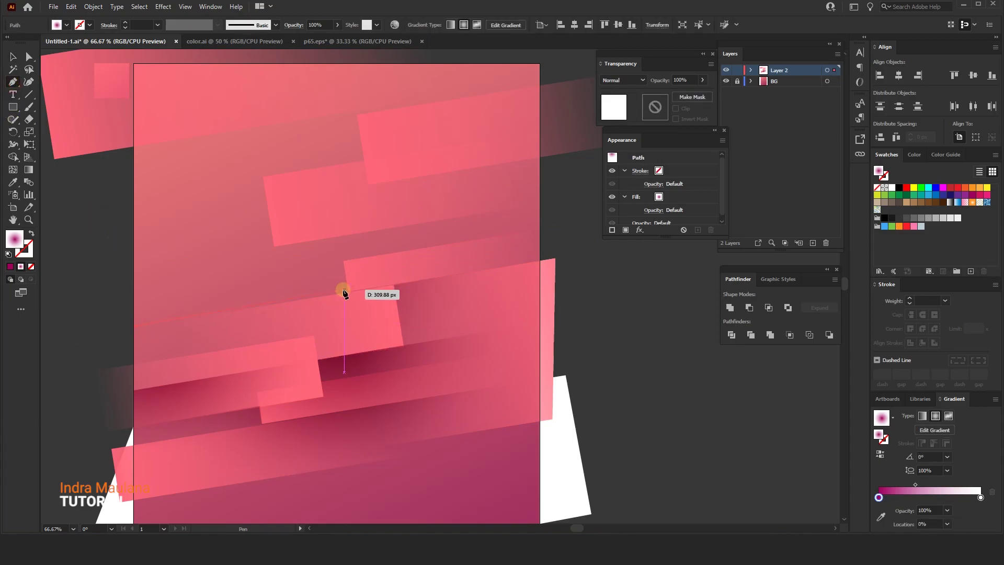
drag(347, 292, 343, 264)
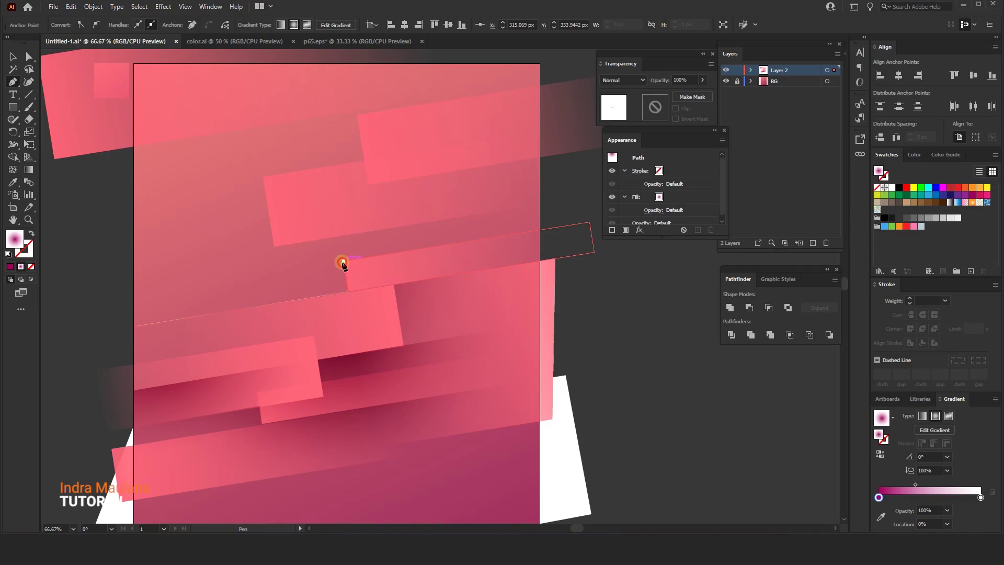
click(343, 262)
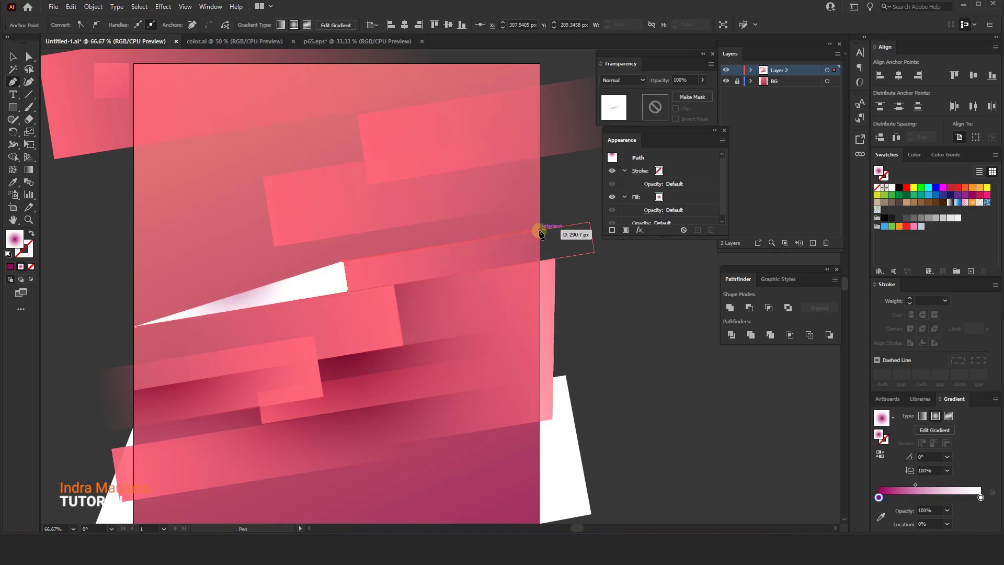
click(541, 231)
click(540, 204)
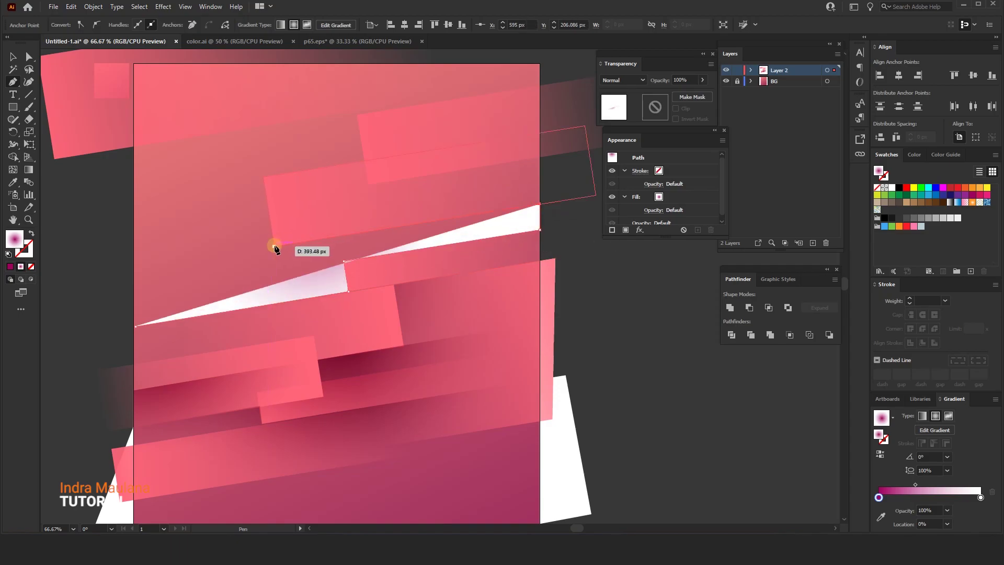
- Extend the shape up-left past the left artboard edge and close it at the lower left
click(274, 246)
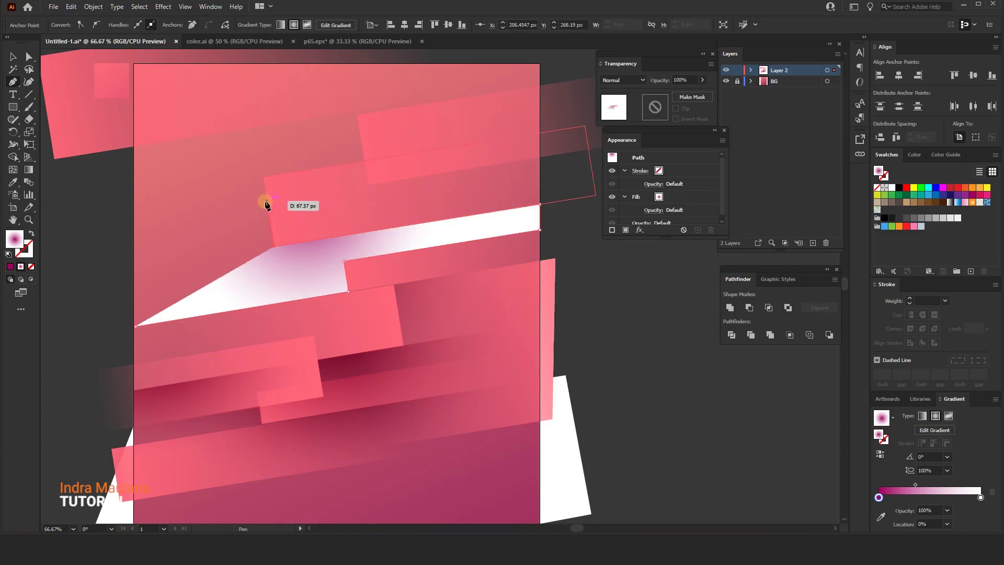
click(265, 202)
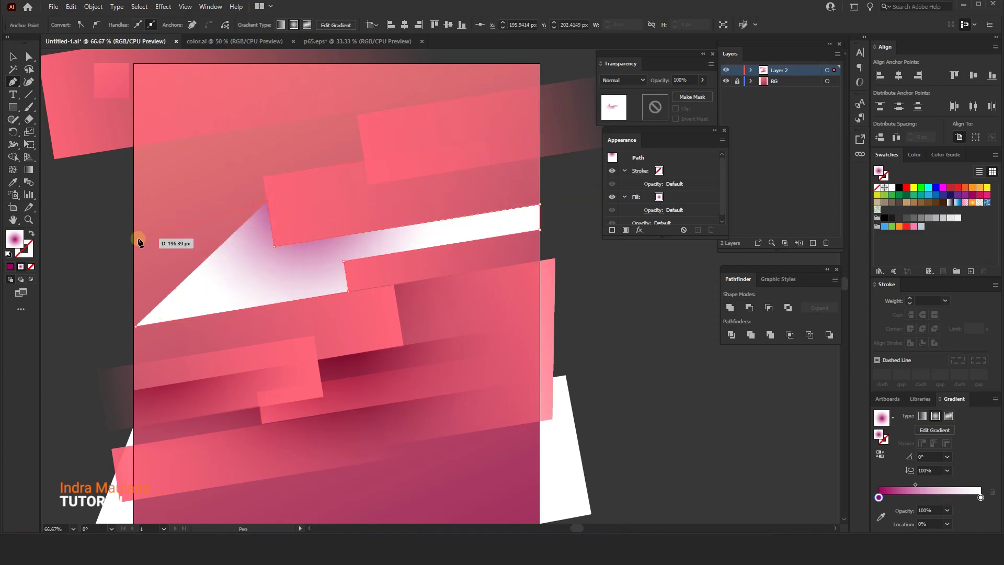
click(104, 230)
click(98, 333)
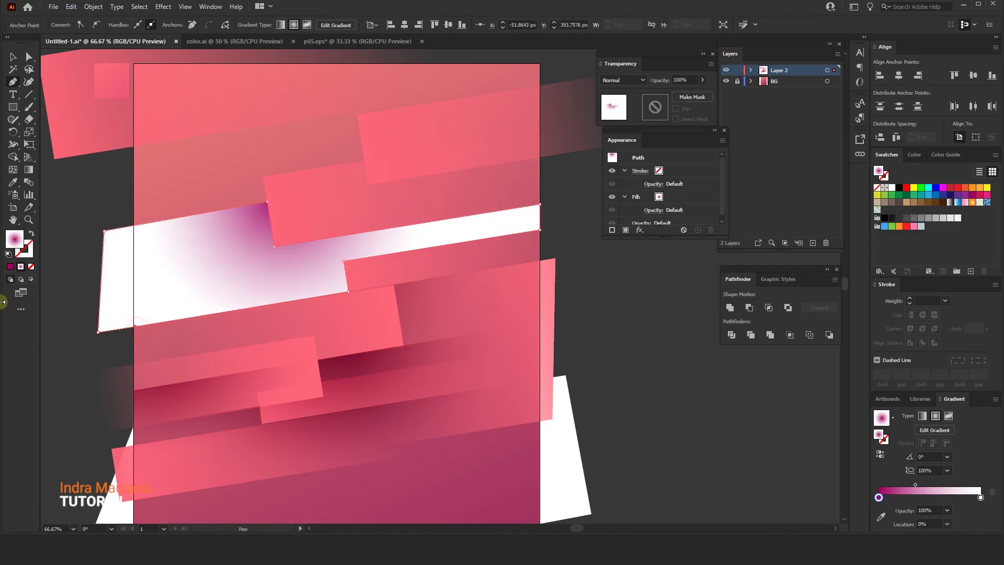
click(25, 171)
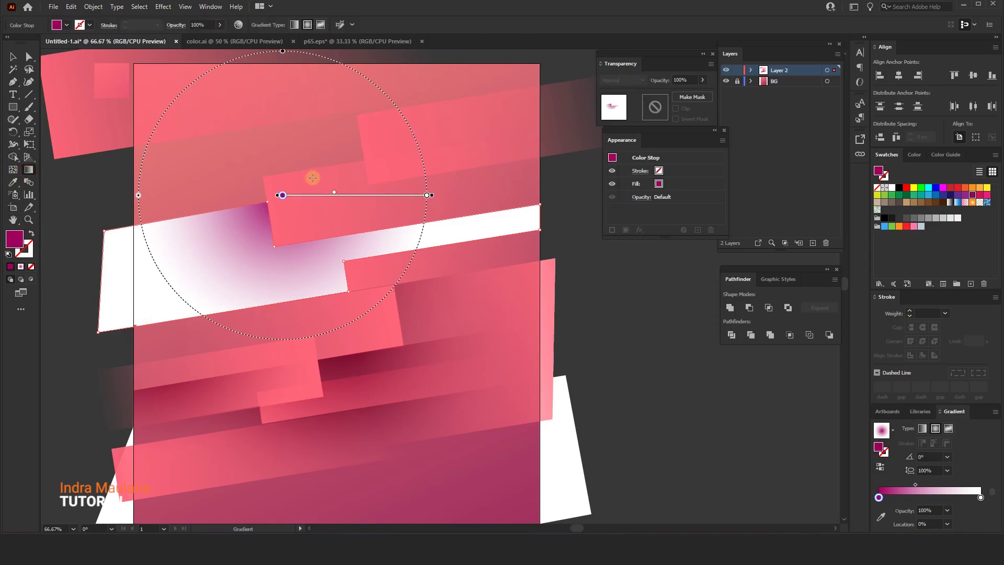
- Move the gradient's purple centre up-left and set the shape's blend mode to Multiply
drag(283, 195, 182, 170)
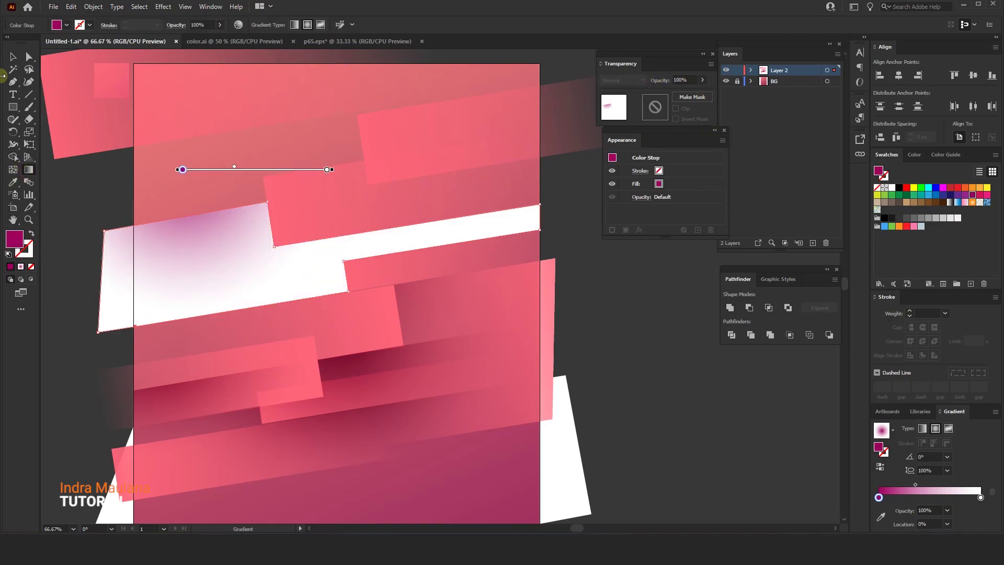
click(15, 57)
click(622, 80)
click(617, 115)
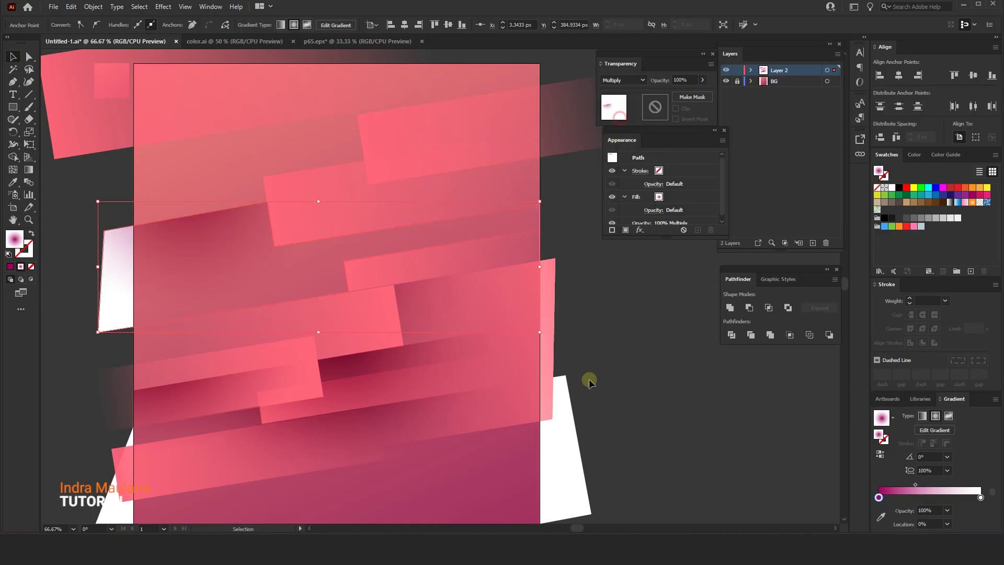
- Flatten the radial gradient to about 66.8% and tilt it to roughly 11.6°
drag(184, 268, 203, 315)
key(g)
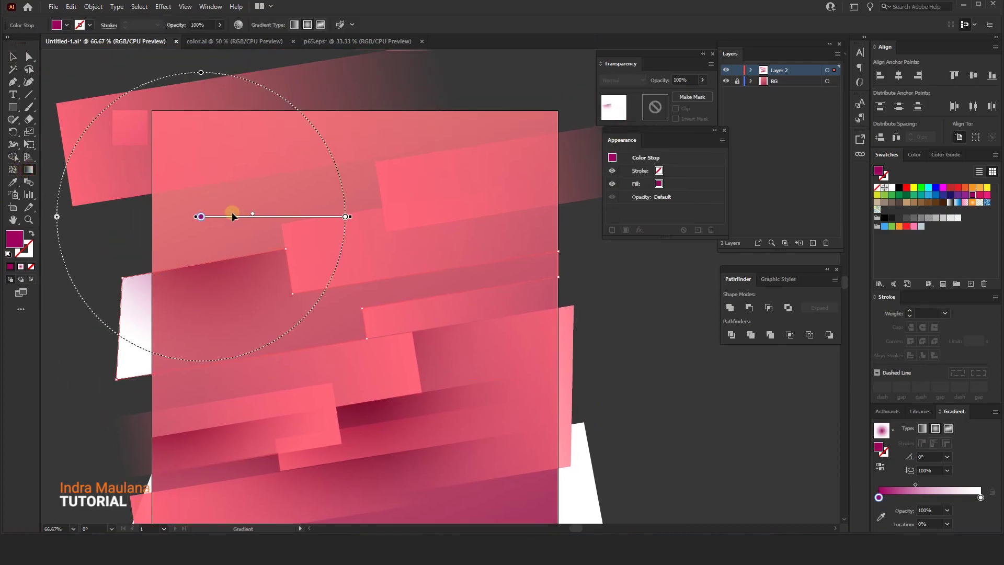
drag(232, 216, 216, 205)
drag(183, 62, 184, 96)
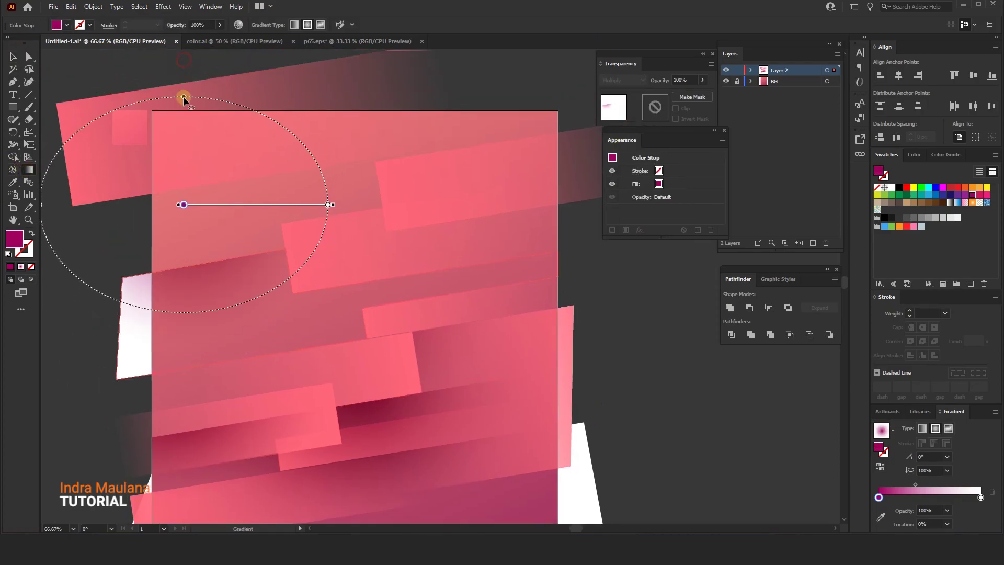
drag(195, 204, 196, 225)
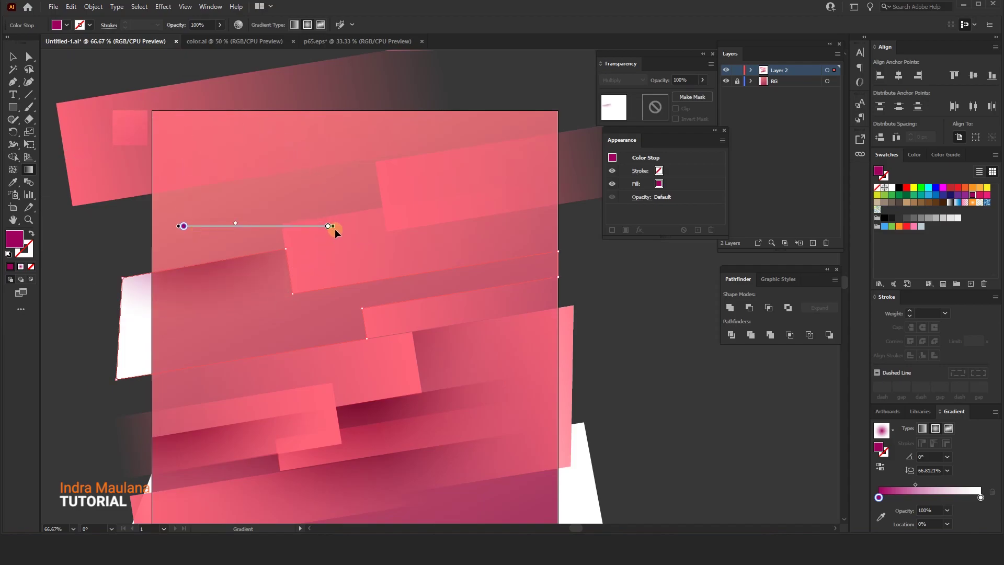
drag(336, 228, 332, 195)
drag(250, 209, 262, 220)
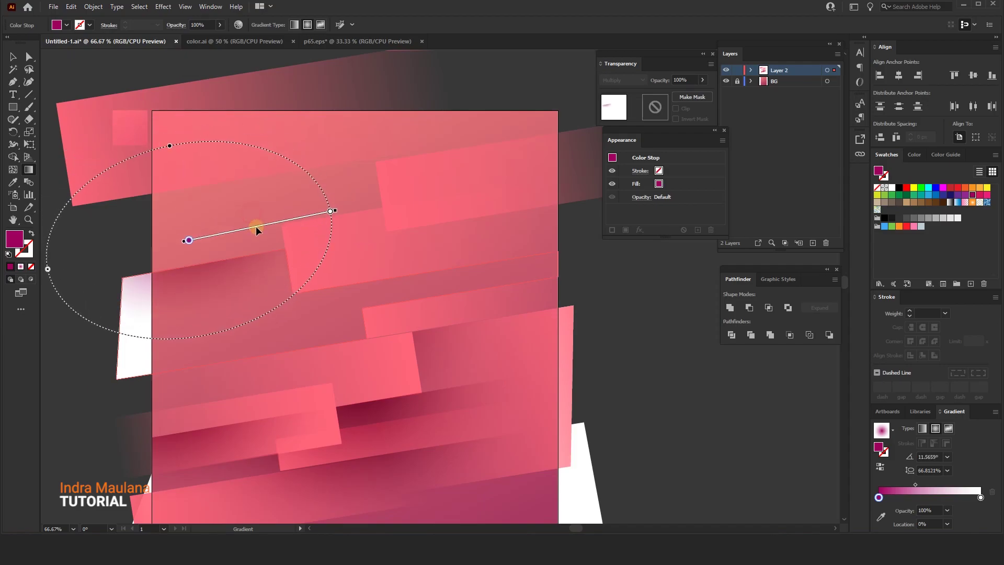
- Copy the shadow shape, paste it in front, and lay a new gradient across the copy
click(13, 58)
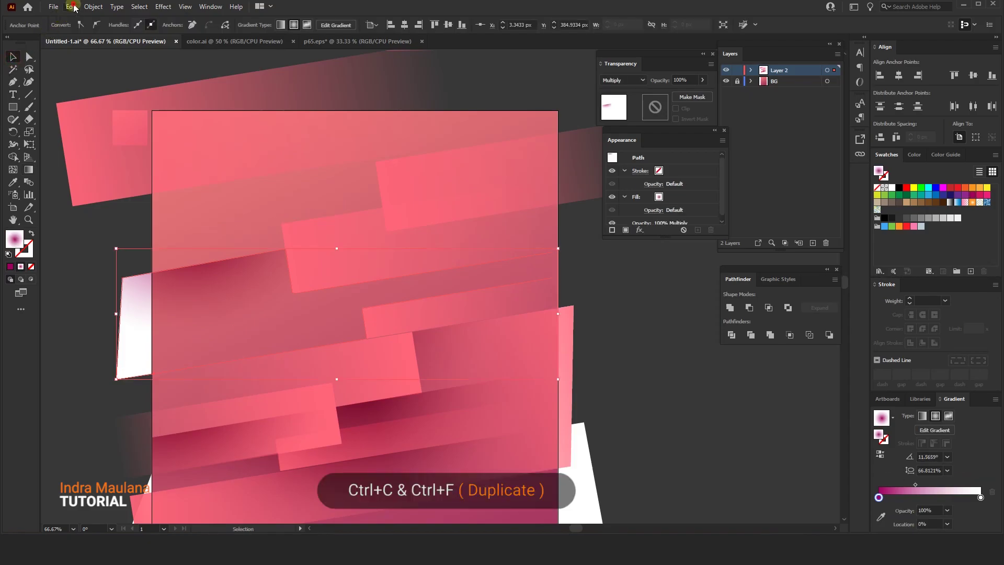
click(71, 6)
click(97, 56)
click(68, 11)
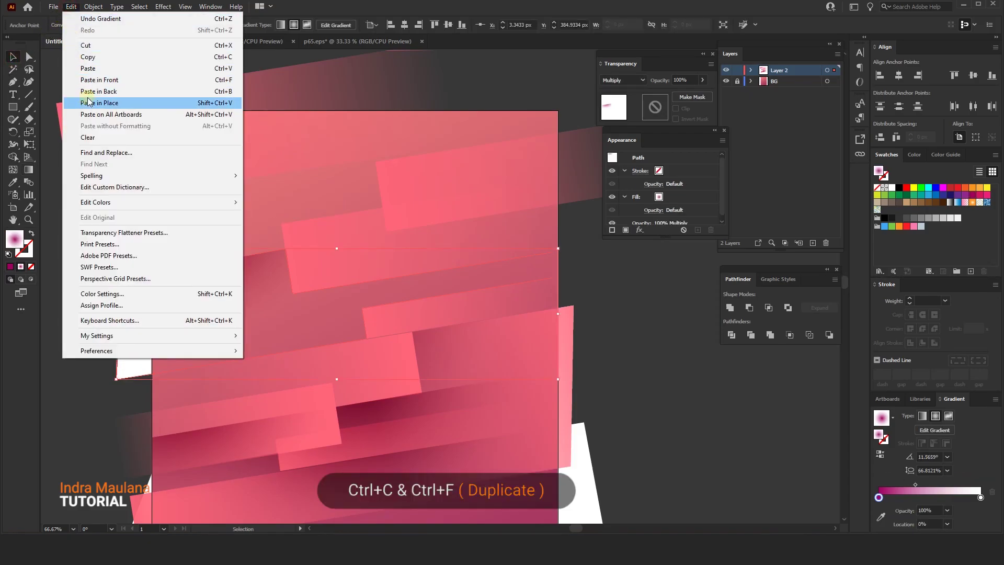
click(91, 99)
click(29, 171)
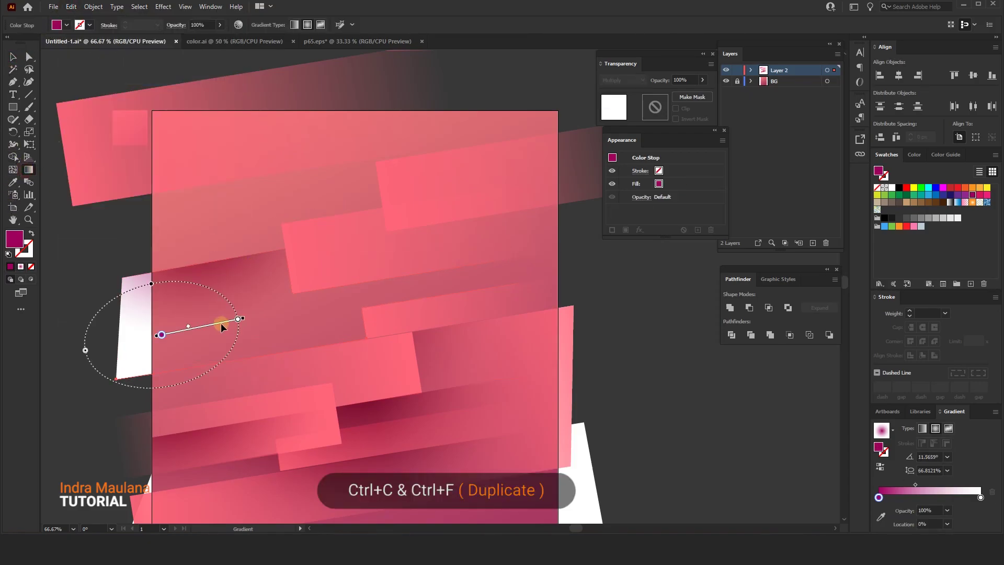
drag(439, 170, 586, 185)
- Zoom out to 50% and select the larger shadow shape
drag(483, 197, 309, 249)
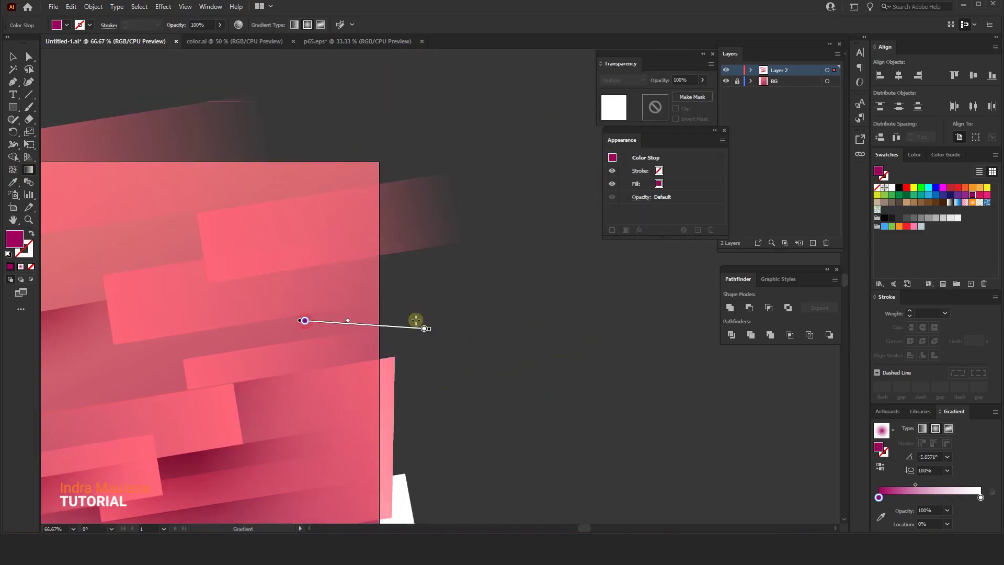
key(ctrl+minus)
click(13, 57)
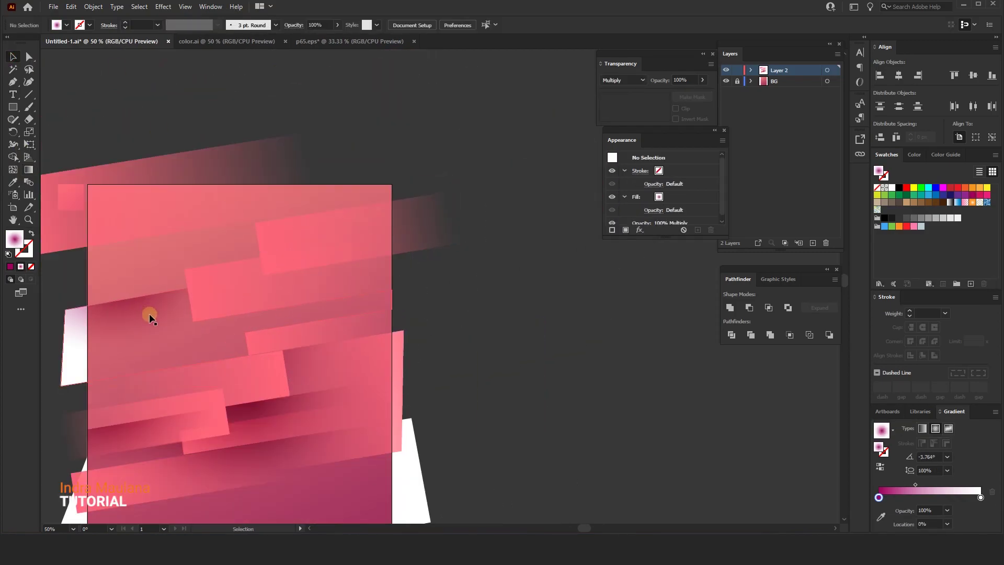
click(128, 372)
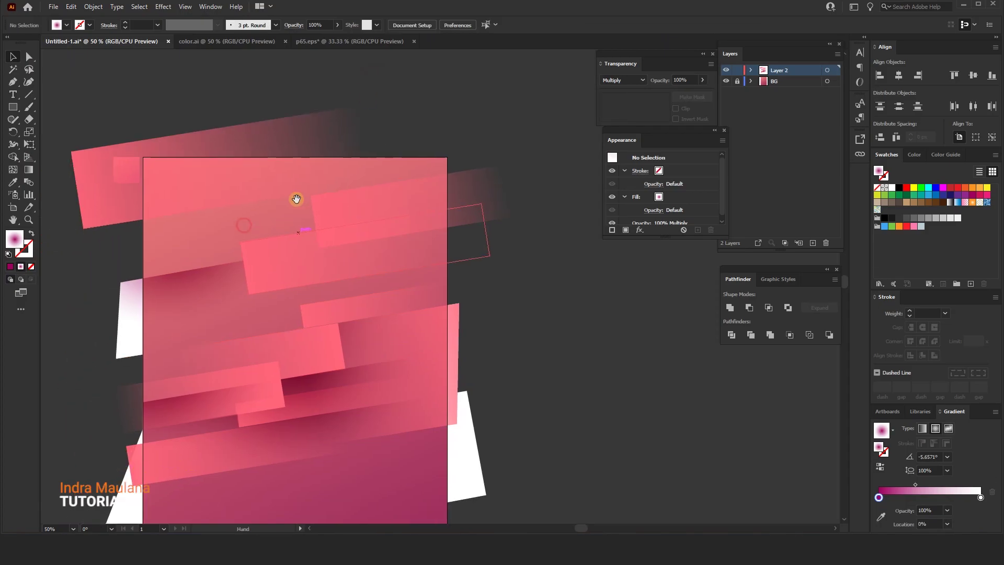
scroll(296, 197, down, 1)
scroll(295, 197, left, 2)
click(193, 302)
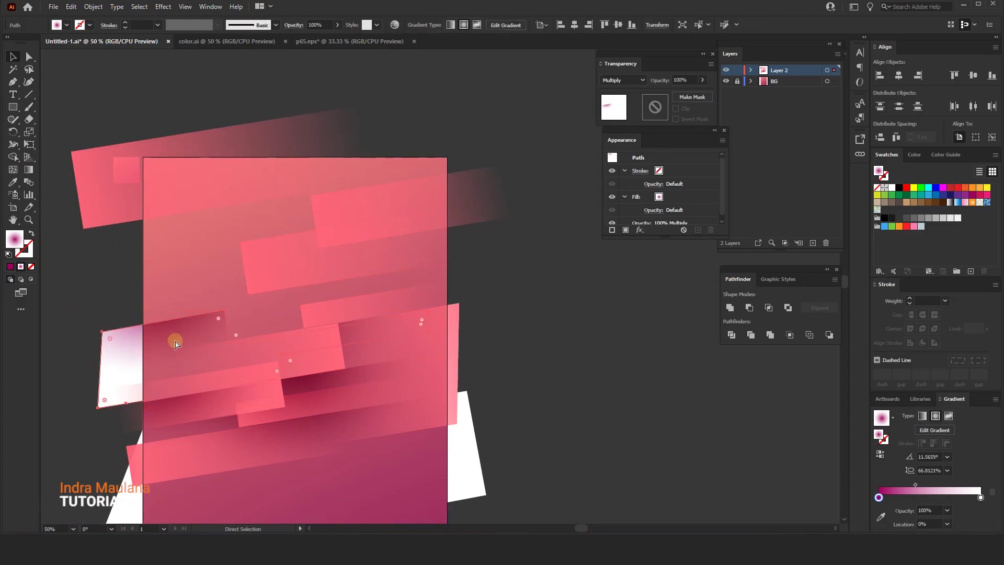
- Paste a copy of the larger shadow in front and draw a new radial gradient toward the right
click(71, 6)
click(86, 57)
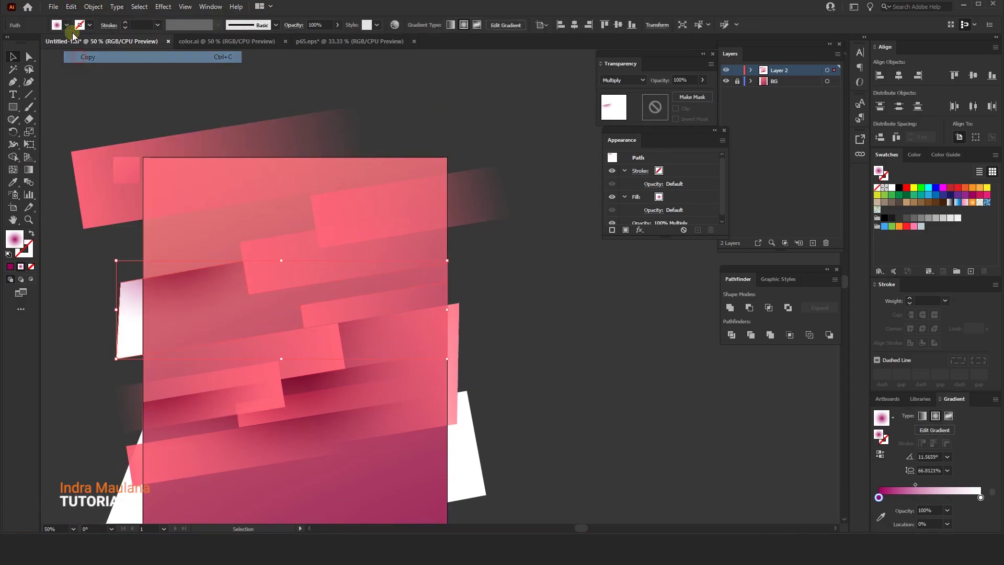
click(71, 6)
click(99, 80)
click(29, 169)
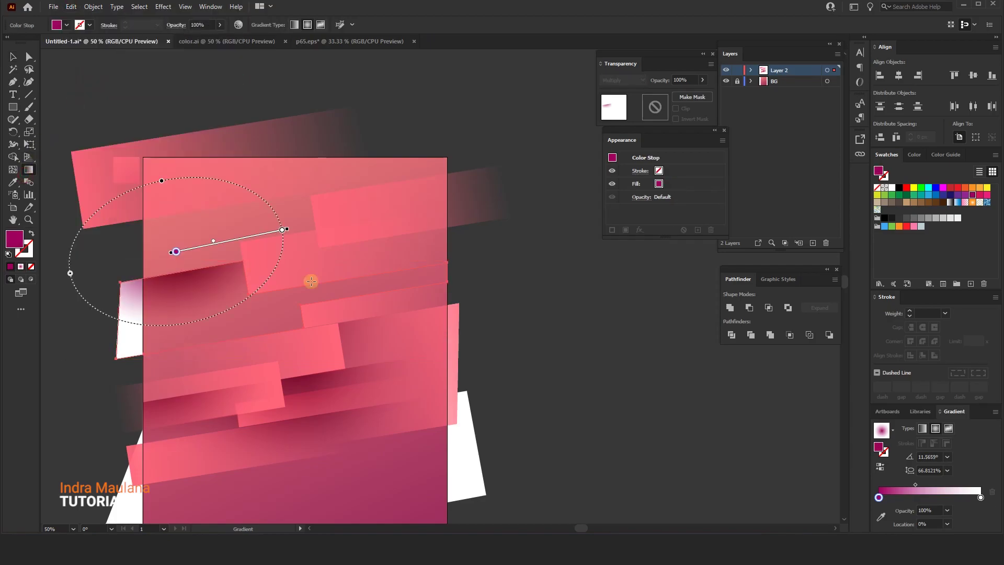
drag(401, 194, 552, 199)
drag(422, 197, 400, 221)
- Flatten the copy's radial gradient to 71.2%, tilt it to 12°, and deselect everything
scroll(400, 220, up, 2)
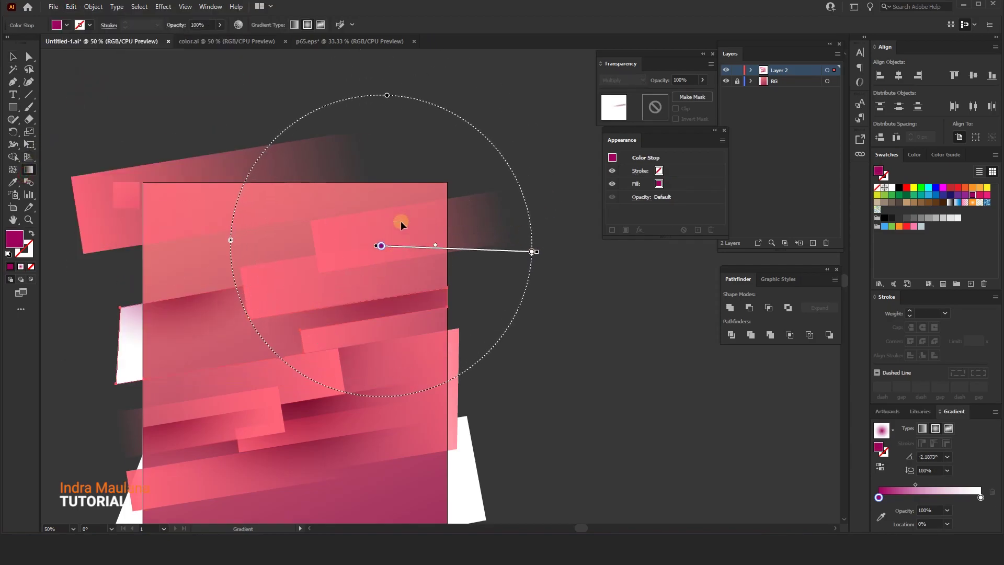
drag(385, 108, 387, 150)
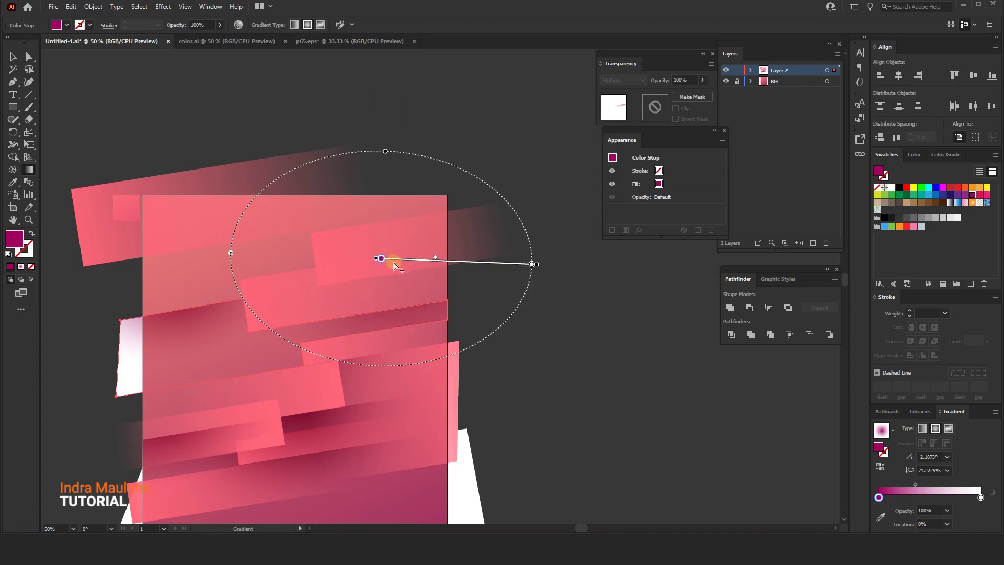
drag(381, 258, 369, 279)
drag(529, 285, 526, 245)
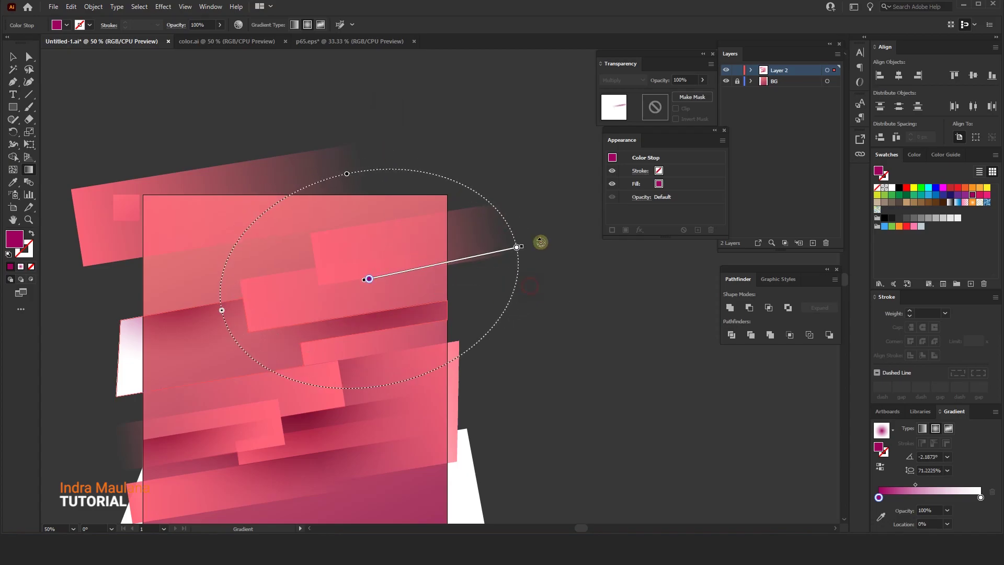
drag(430, 268, 430, 259)
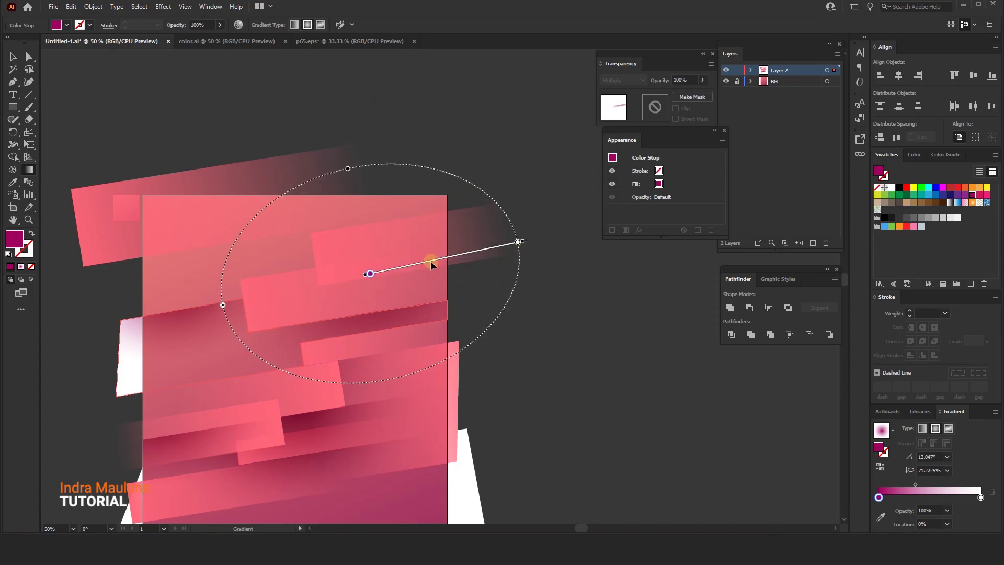
click(13, 57)
click(253, 152)
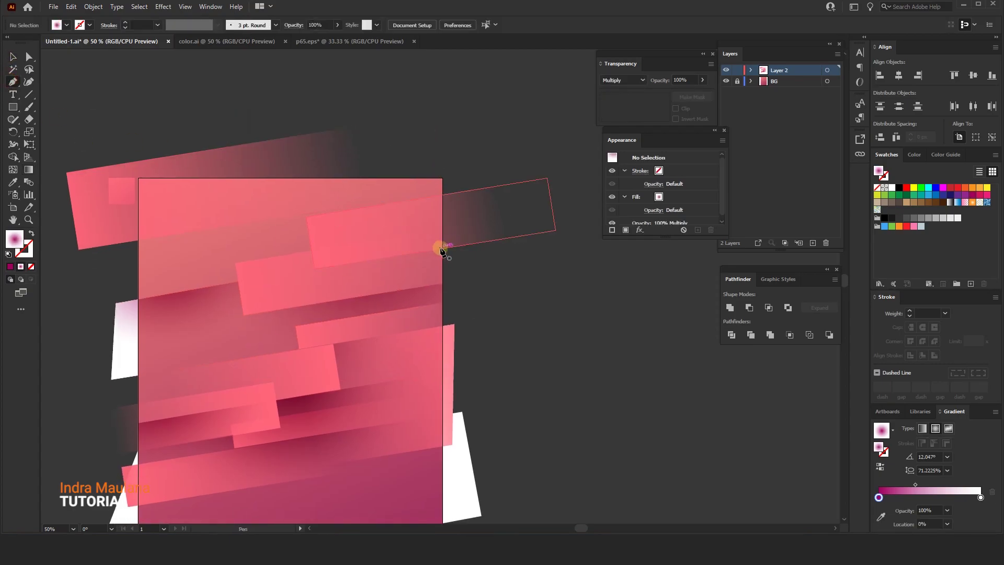
- Place pen anchors on the right artboard edge, near the upper stripe, and at the left edge
click(443, 249)
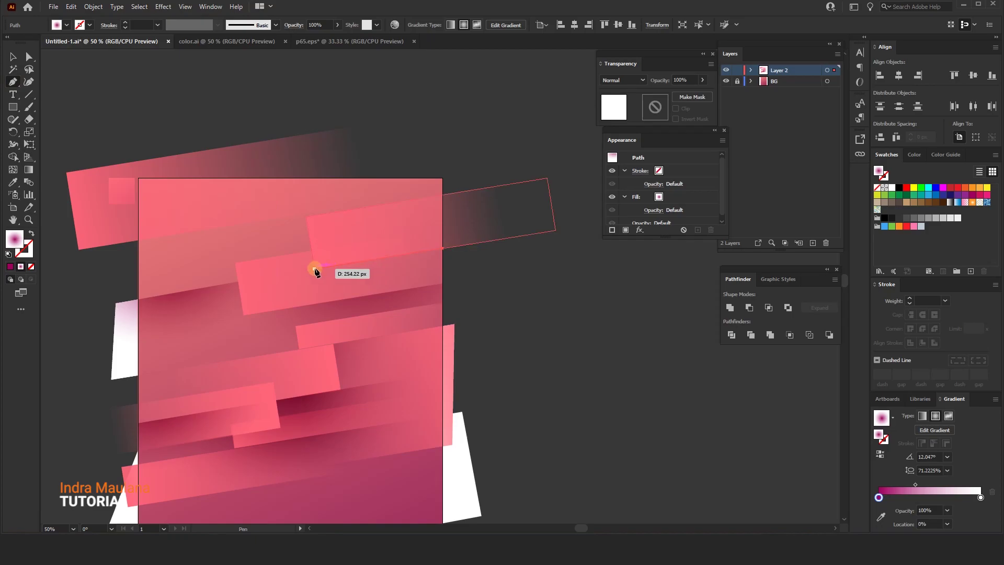
click(306, 218)
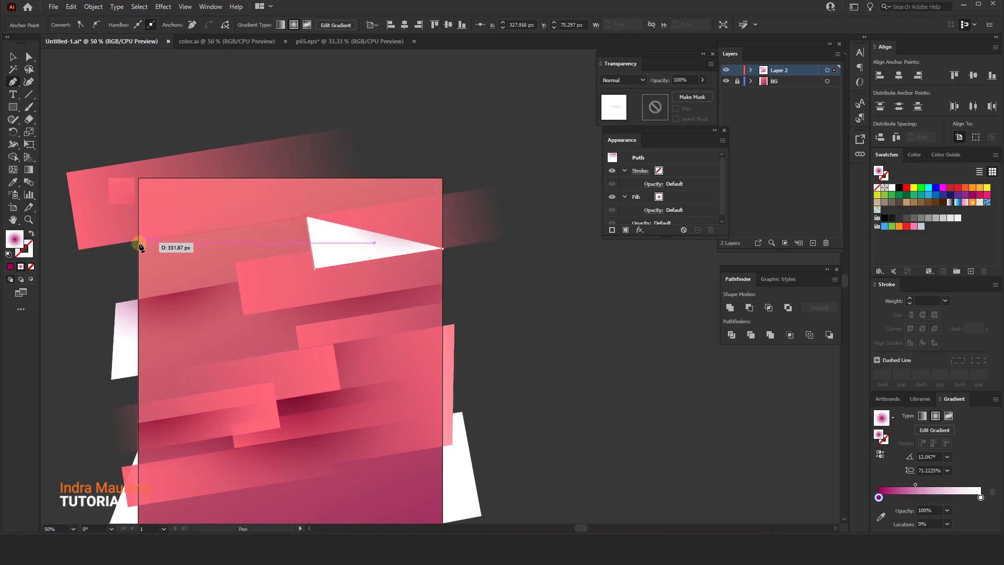
click(139, 243)
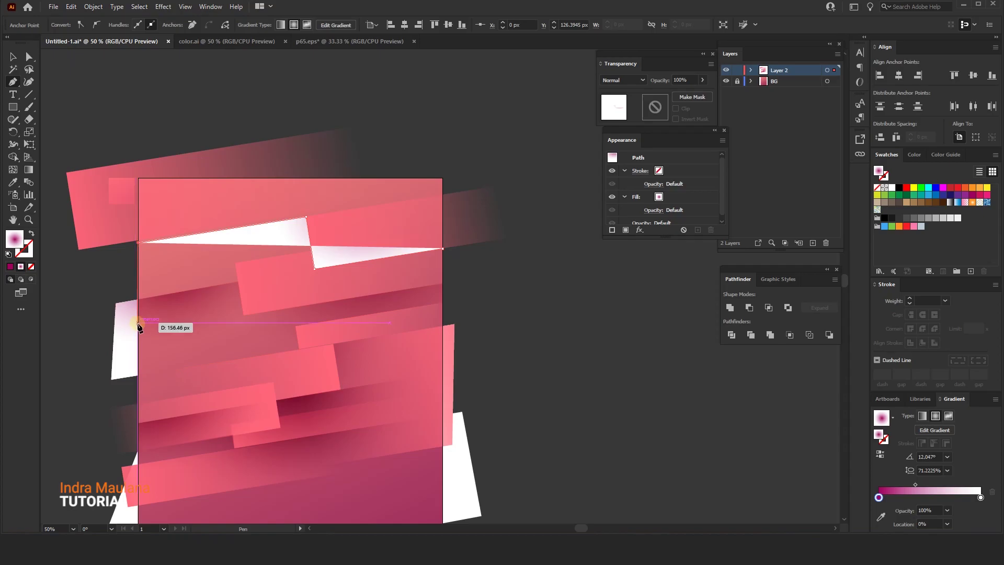
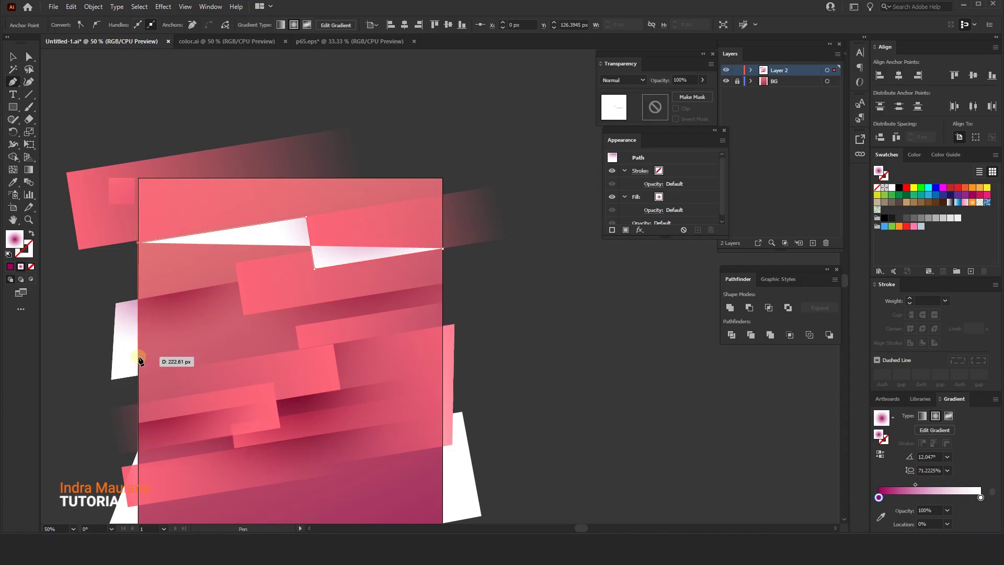
- Close the band across the upper artboard and sample the pink gradient onto it
click(138, 358)
click(442, 303)
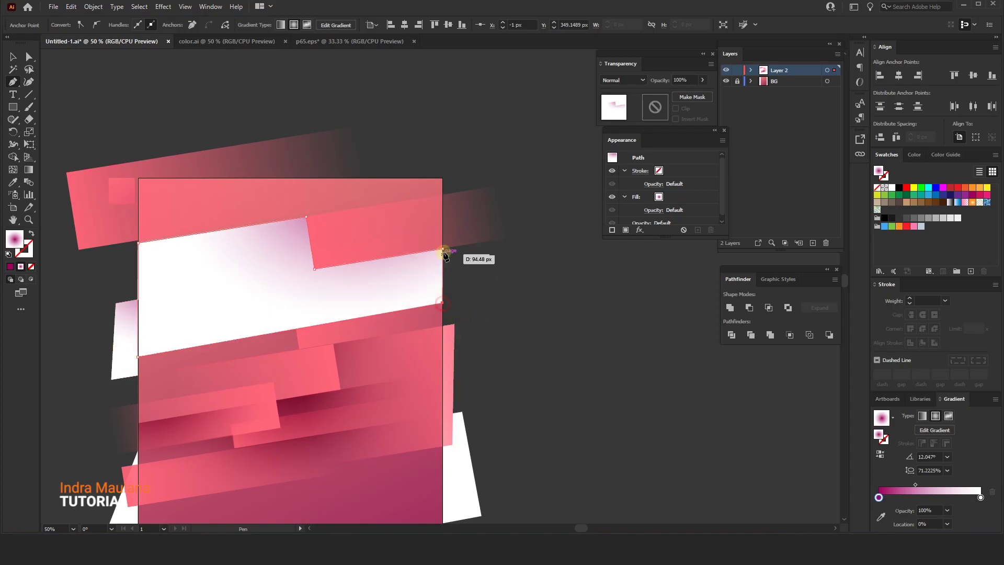
click(443, 251)
click(19, 183)
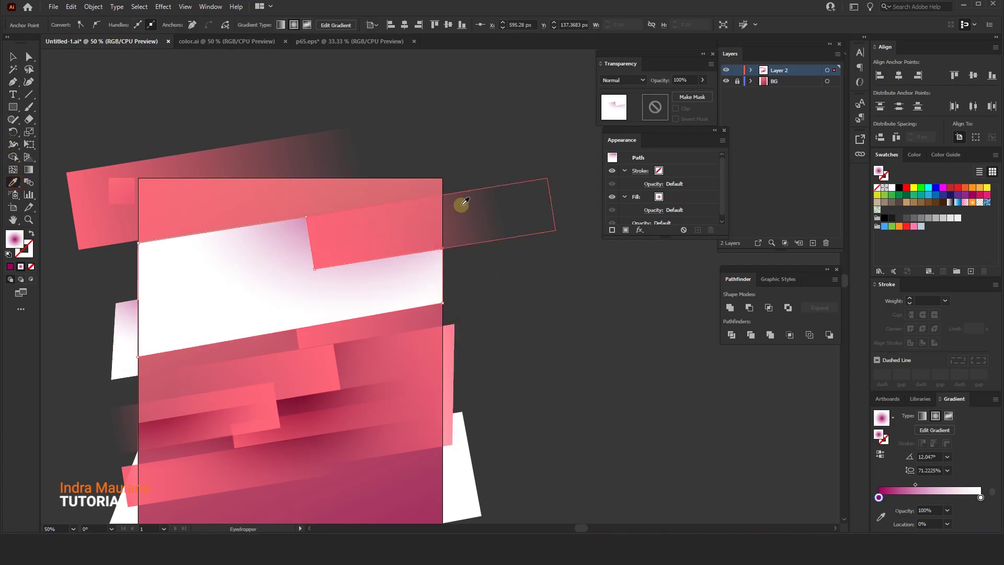
click(239, 376)
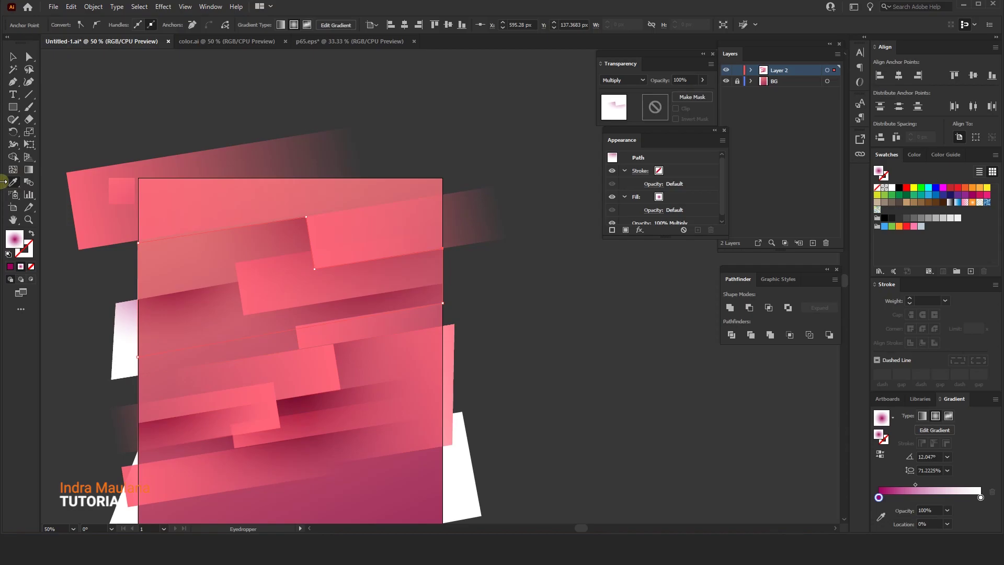
- Shift the radial gradient's glow down-left and flatten its ellipse vertically
click(27, 171)
scroll(413, 194, up, 1)
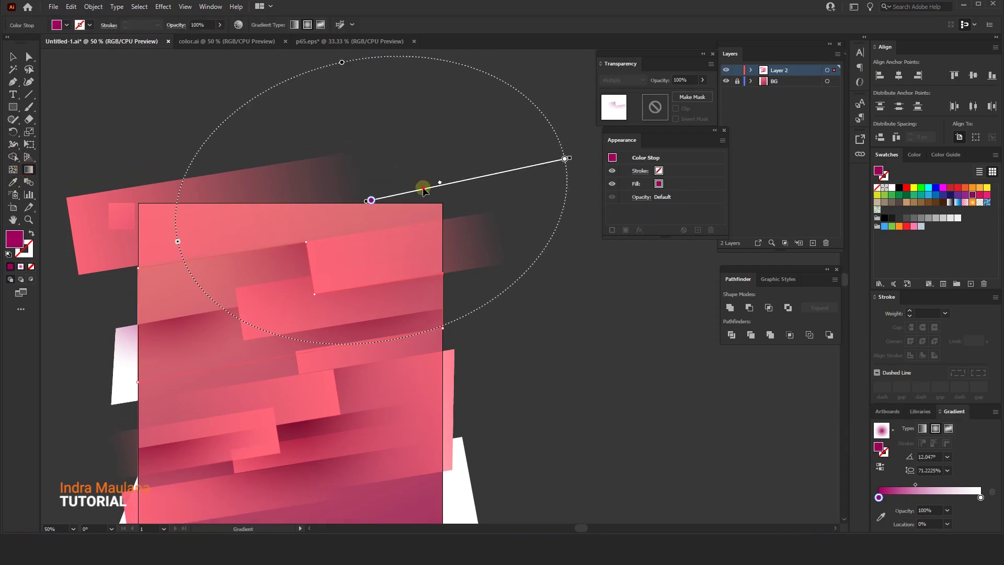
drag(423, 191, 405, 205)
scroll(406, 206, up, 1)
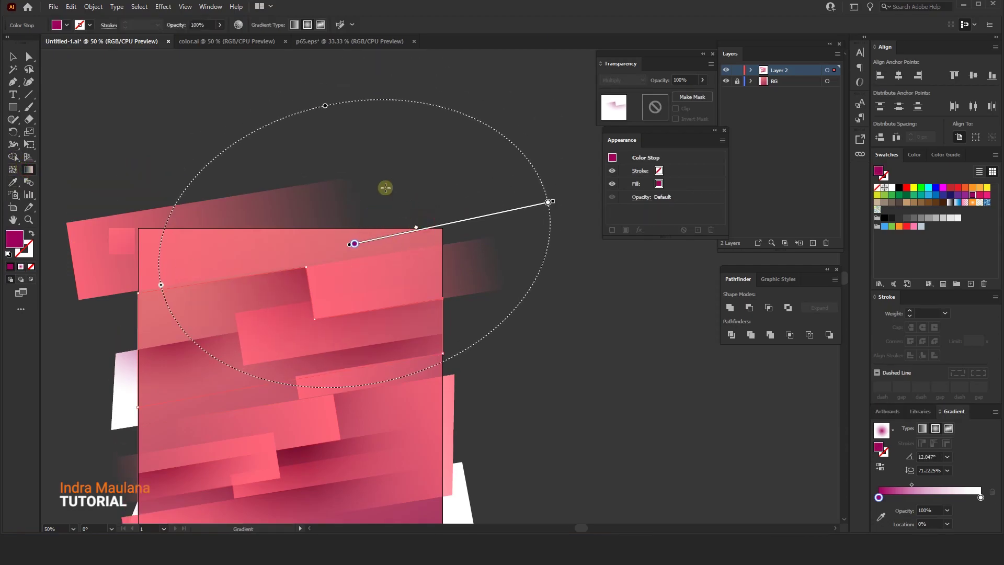
drag(329, 106, 330, 129)
drag(386, 237, 380, 243)
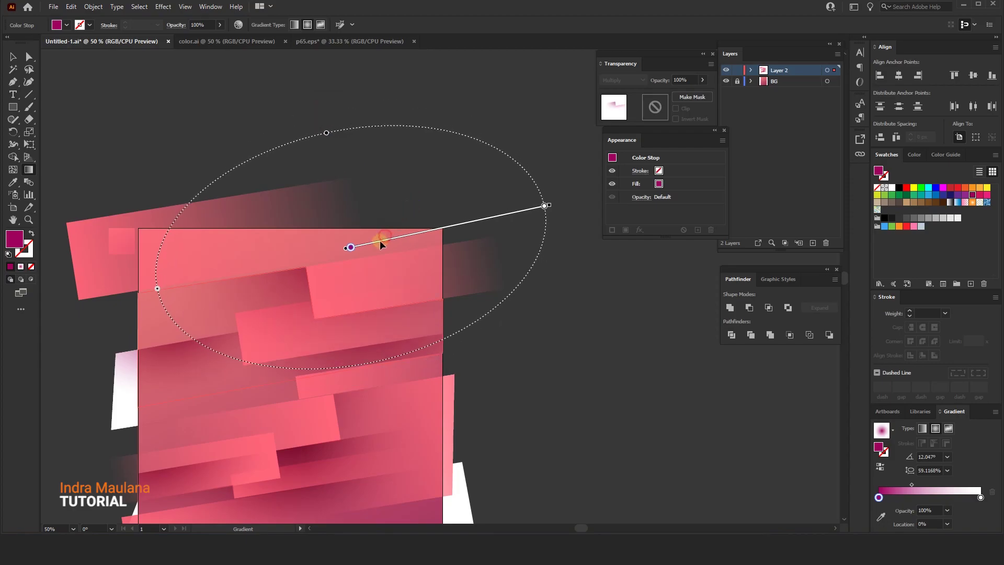
- Select the top-left gradient band
click(15, 133)
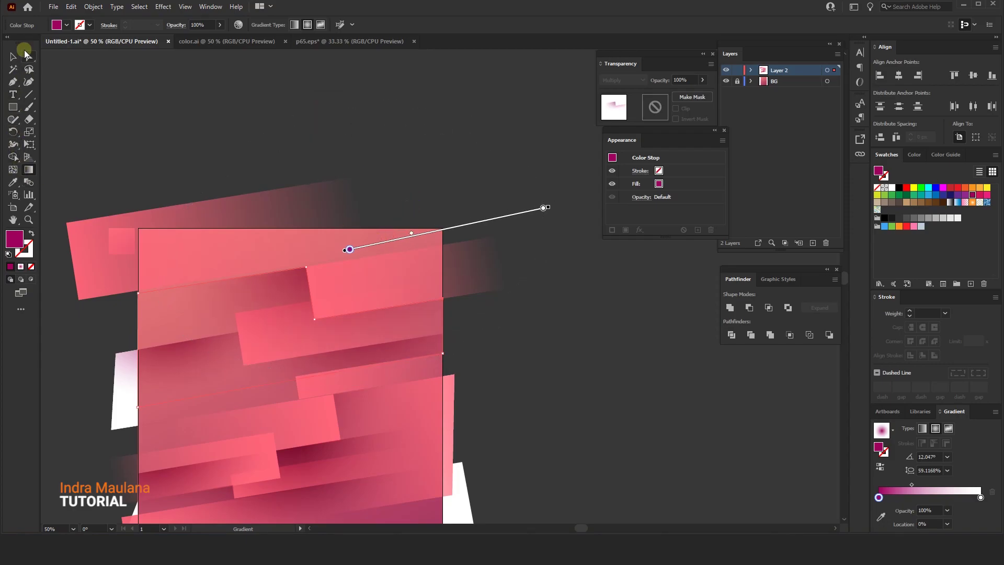
click(13, 54)
click(225, 219)
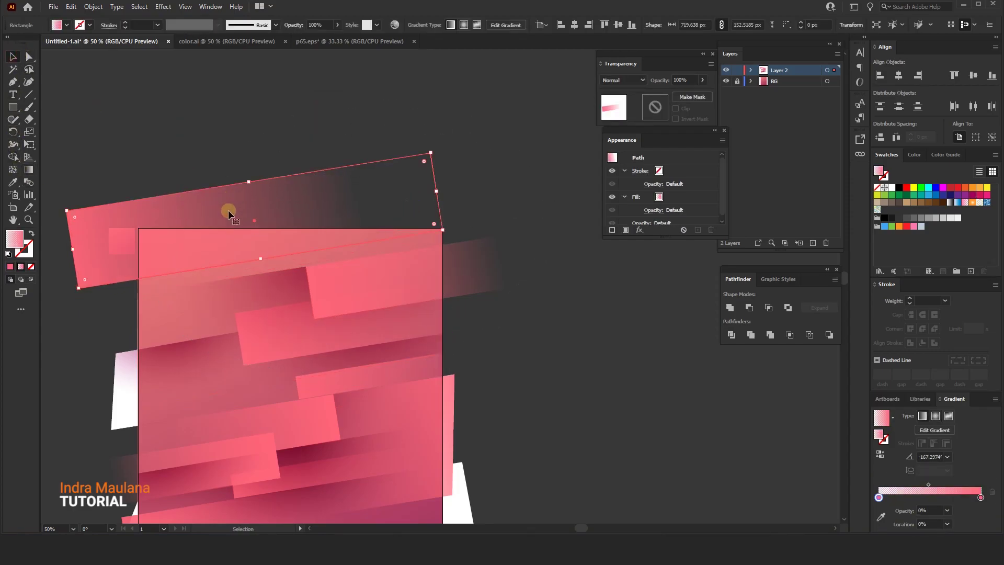
- Draw a thin band along the artboard's top edge and give it the pink radial gradient
click(199, 136)
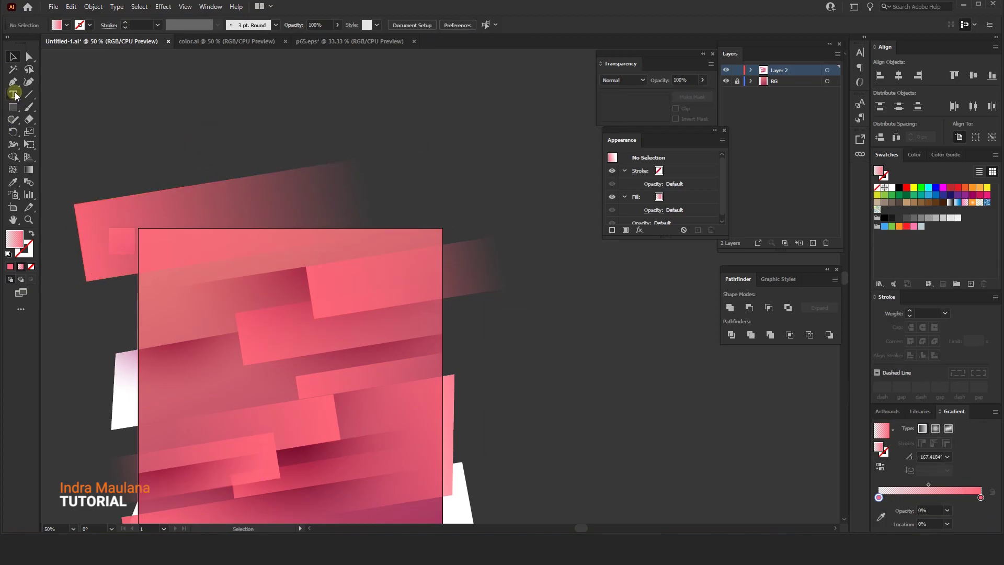
click(139, 272)
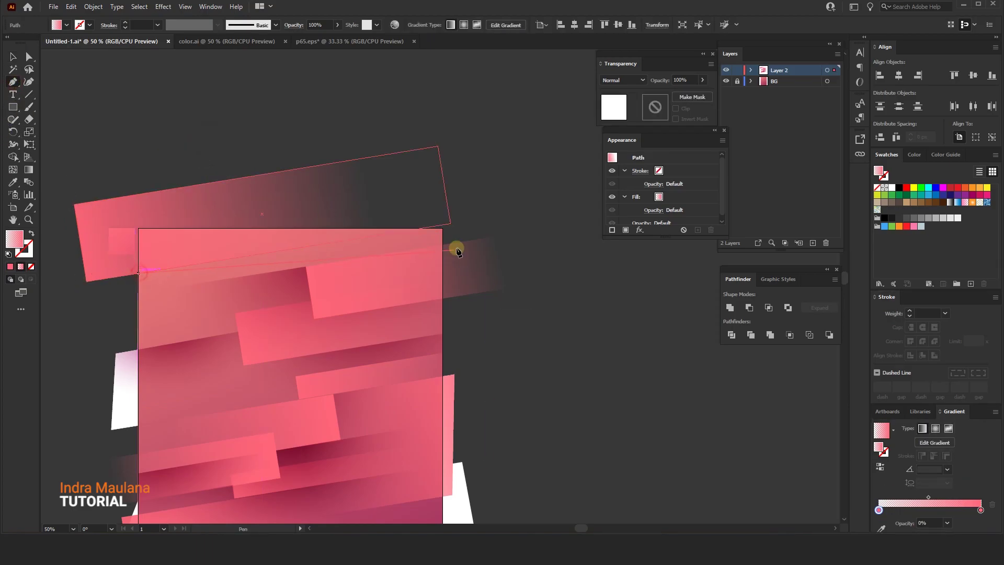
click(417, 228)
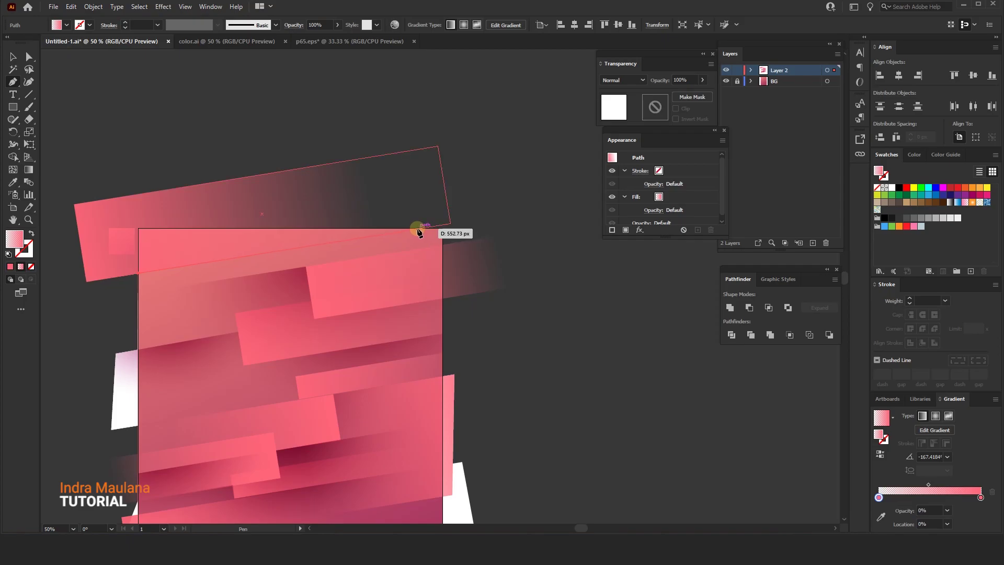
click(443, 229)
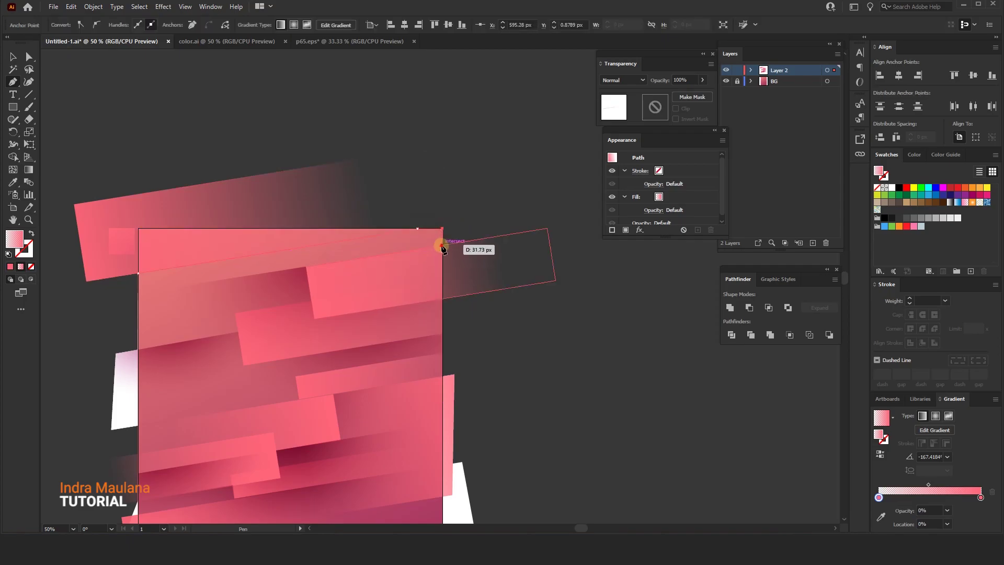
click(139, 294)
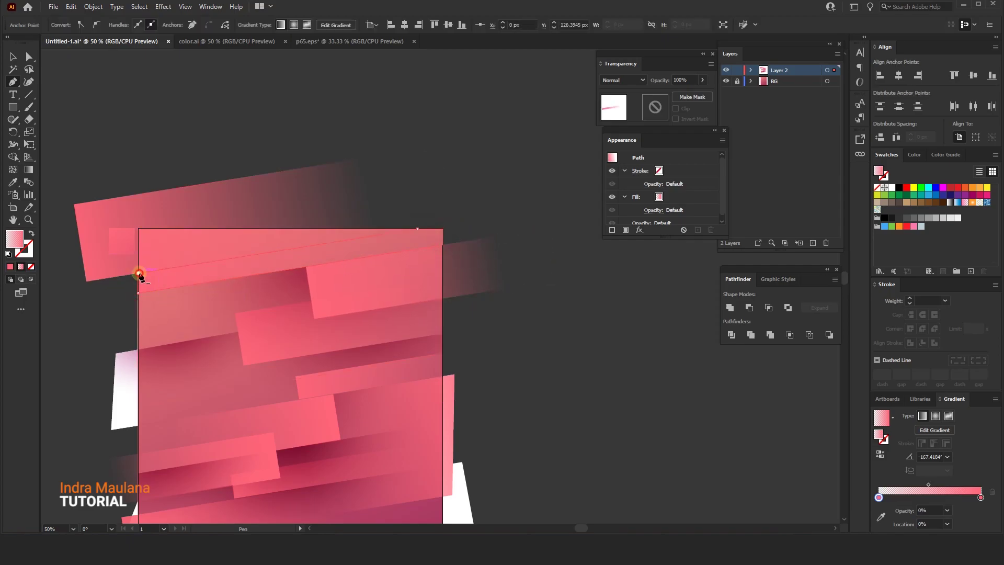
click(12, 182)
click(208, 374)
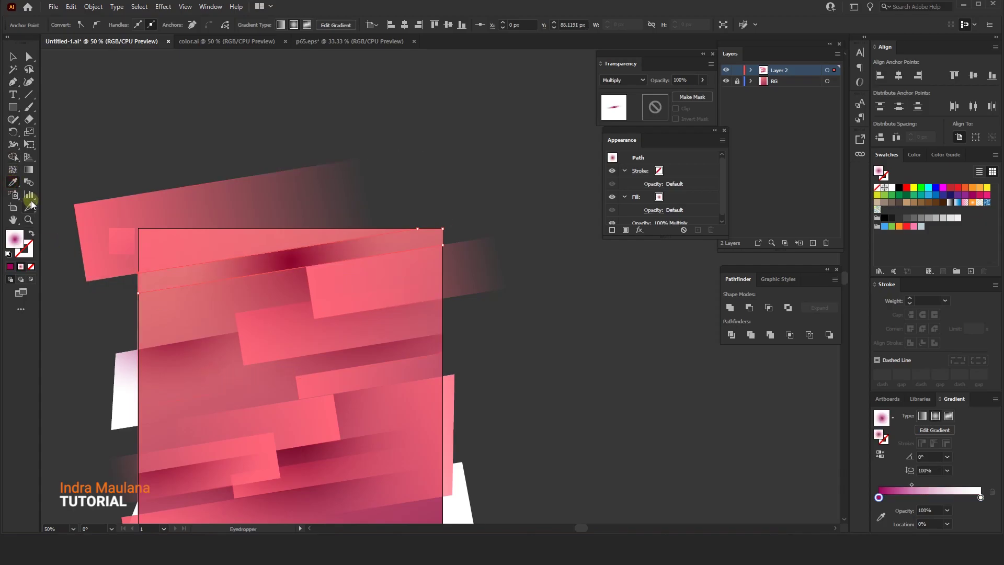
- Reshape the band's gradient to 59% aspect, rotated about 16°, then deselect
click(29, 171)
drag(162, 201, 303, 188)
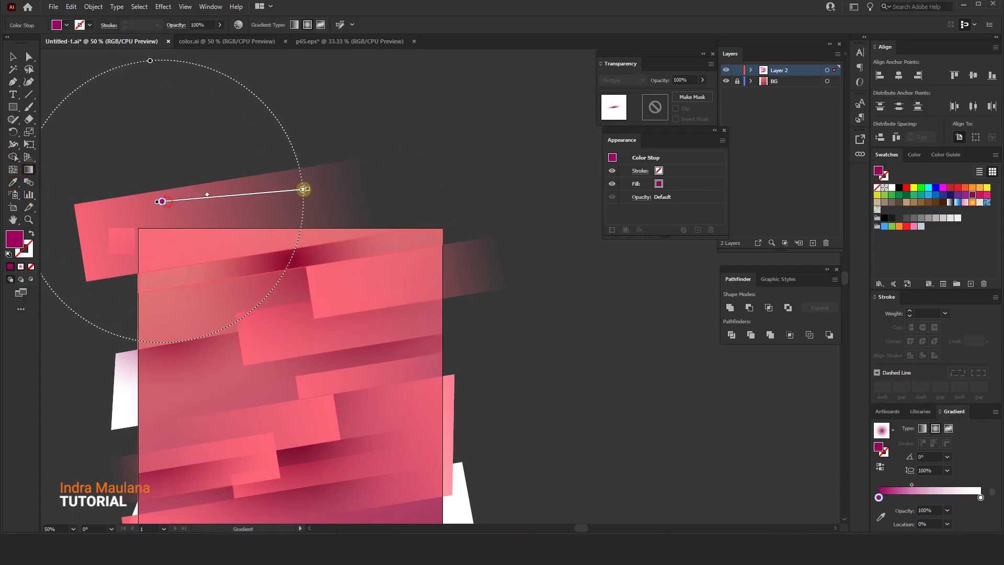
scroll(225, 183, up, 3)
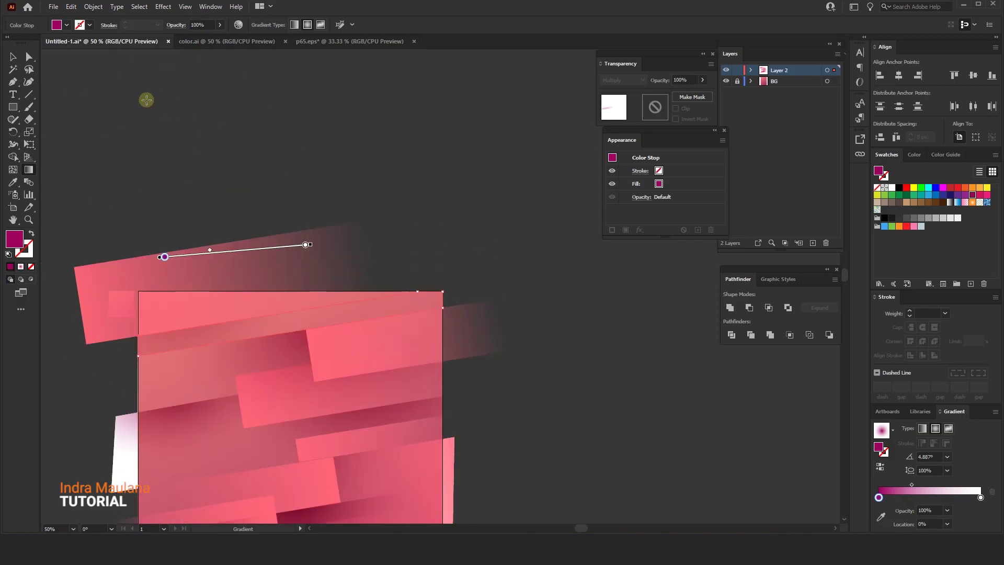
drag(153, 116, 156, 173)
drag(205, 251, 215, 267)
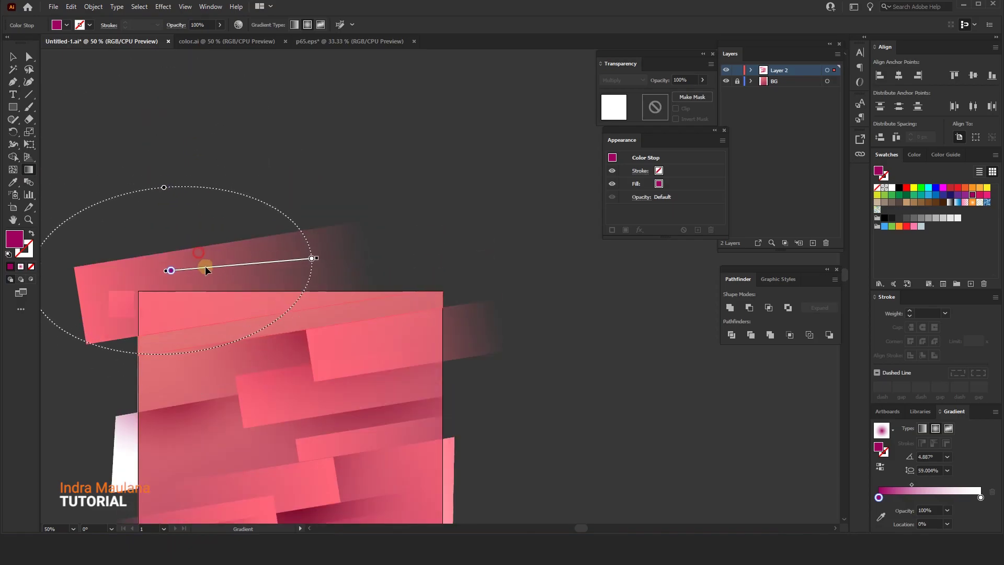
drag(325, 261, 309, 232)
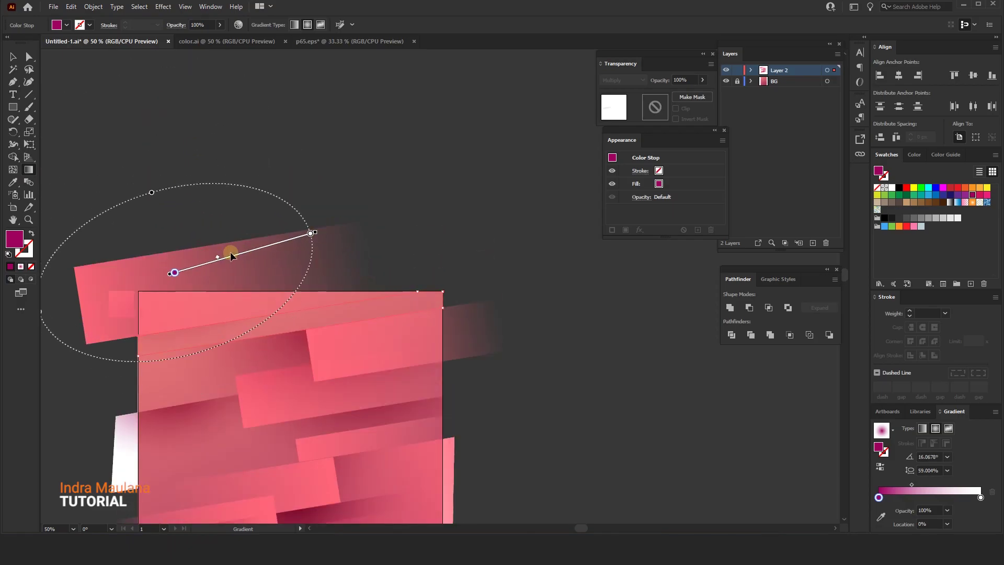
drag(225, 253, 245, 269)
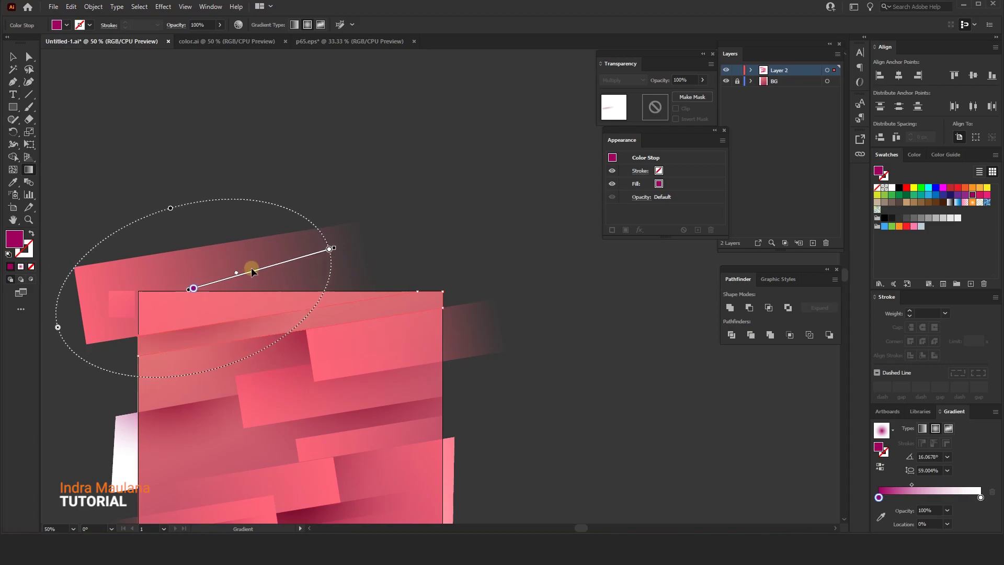
key(ctrl+shift+a)
drag(358, 216, 373, 147)
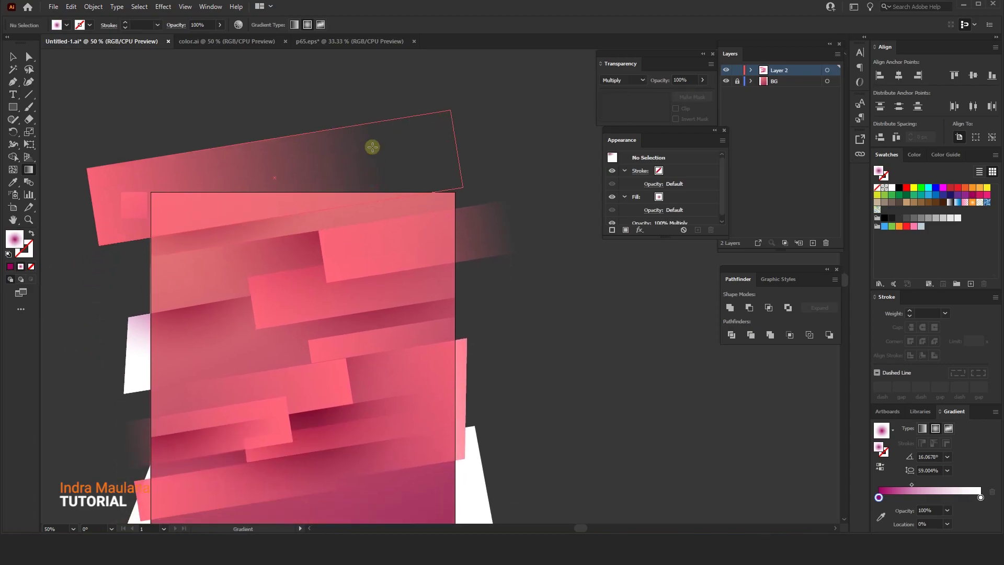
- Select the lower pink band and reduce its opacity
key(v)
scroll(217, 95, down, 2)
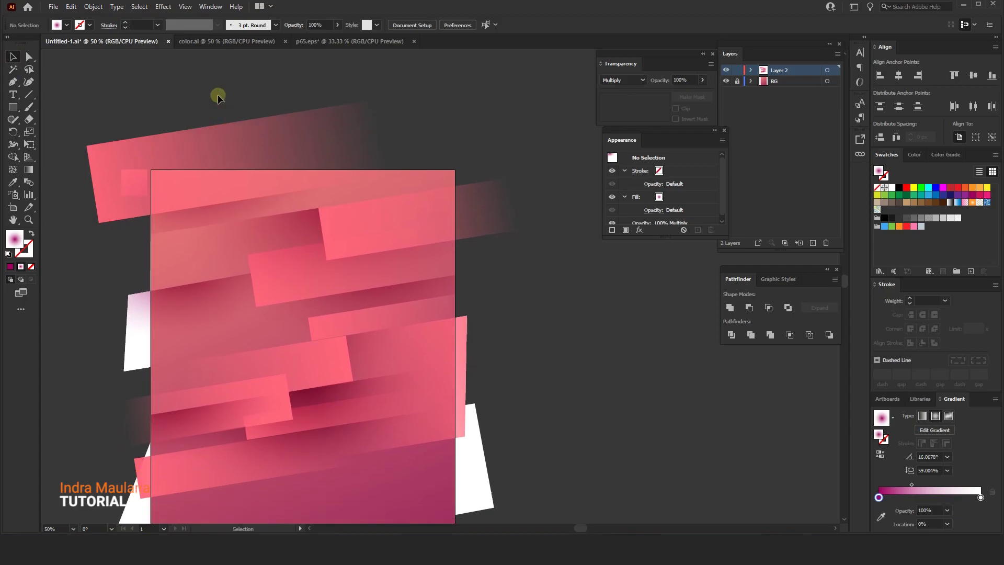
drag(239, 207, 250, 165)
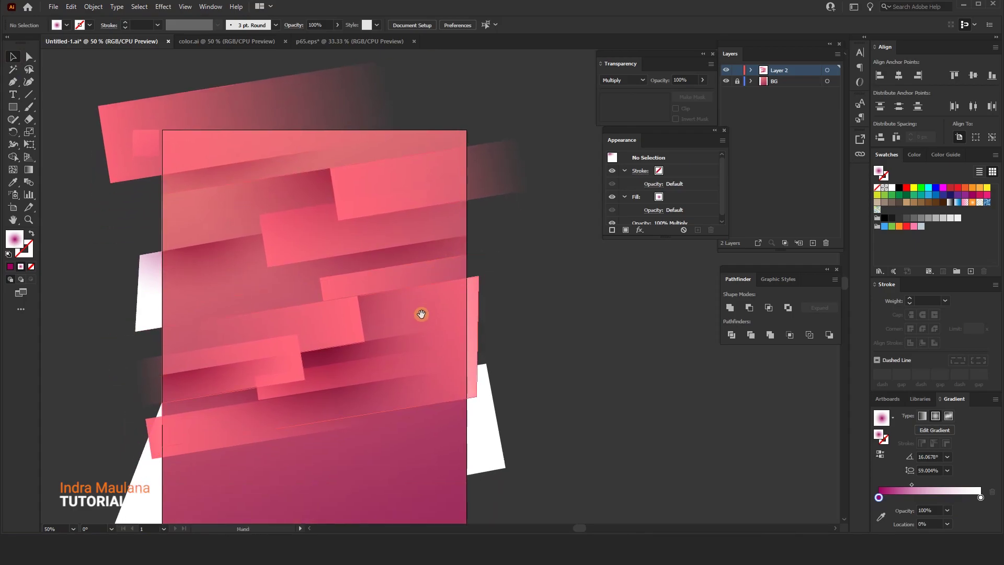
drag(421, 314, 435, 304)
click(355, 318)
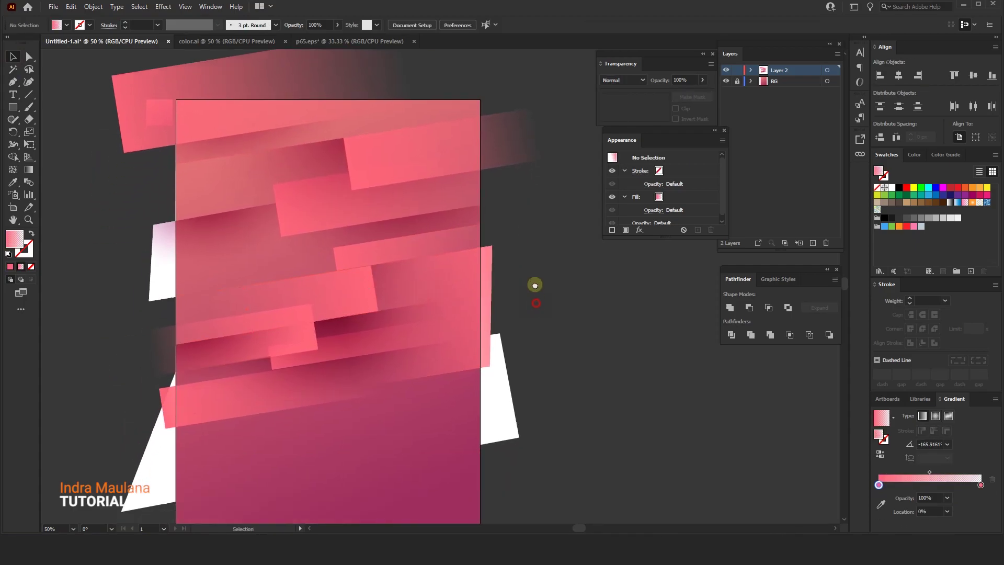
key(ctrl+minus)
click(476, 258)
alt+scroll(475, 258, up, 1)
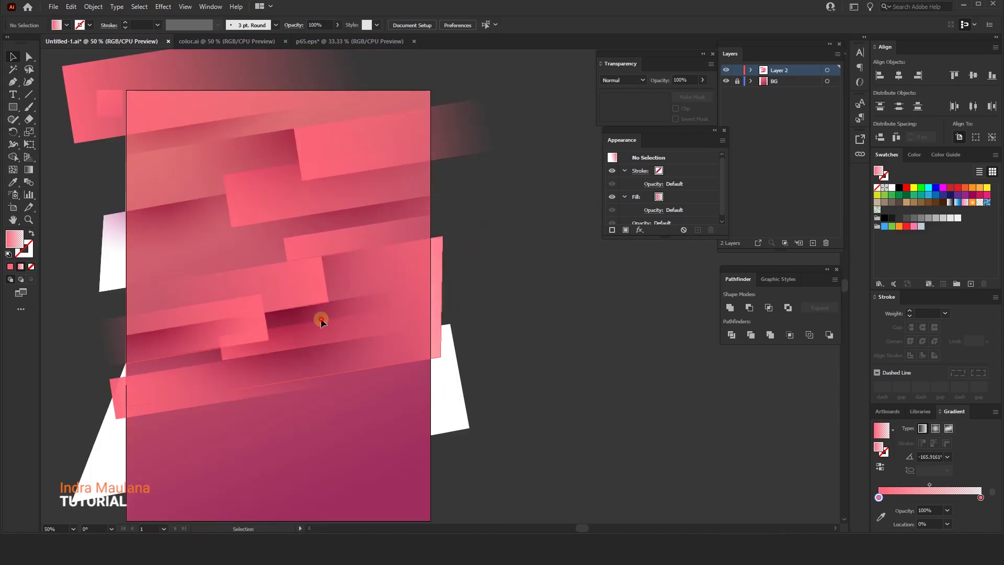
click(365, 318)
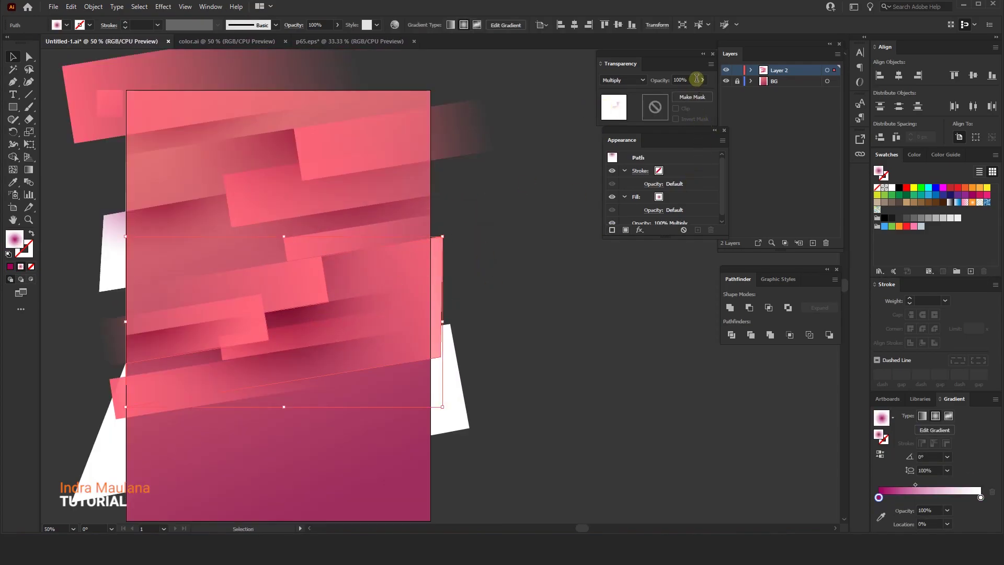
mouse_move(699, 94)
mouse_down()
mouse_move(688, 95)
mouse_move(699, 94)
mouse_up()
- Lock two pink bands in place with Object > Lock > Selection
drag(345, 287, 526, 386)
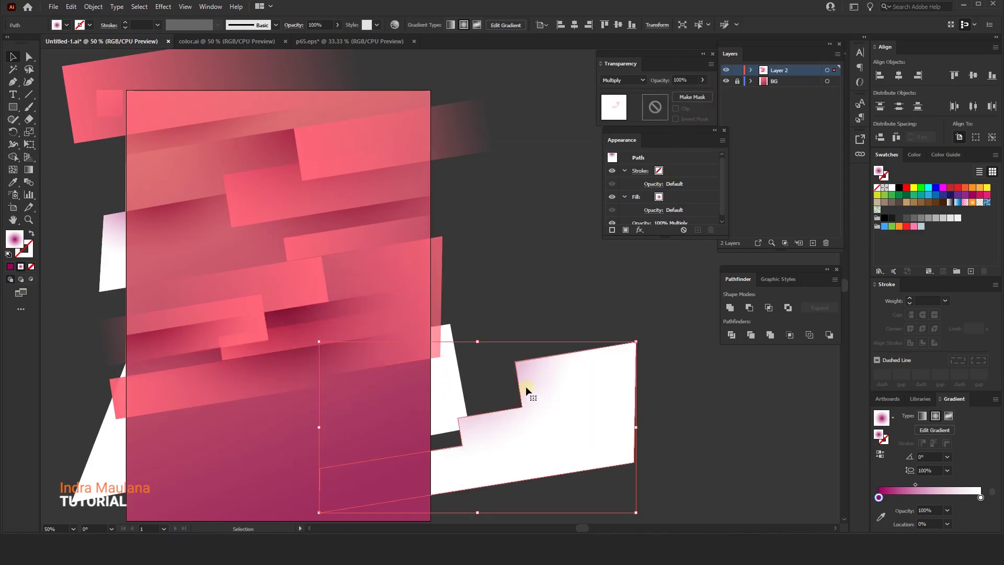
key(ctrl+z)
click(71, 7)
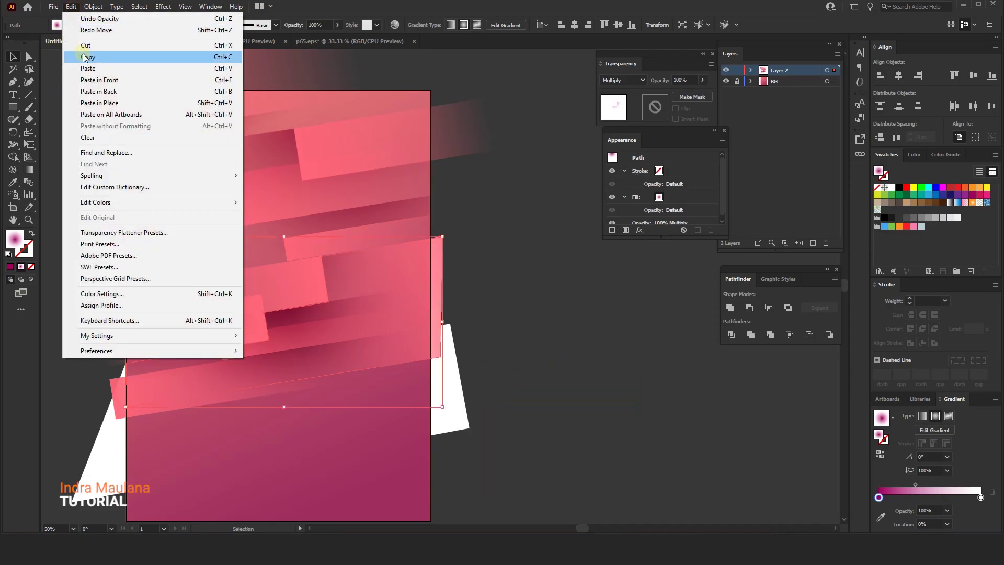
click(98, 7)
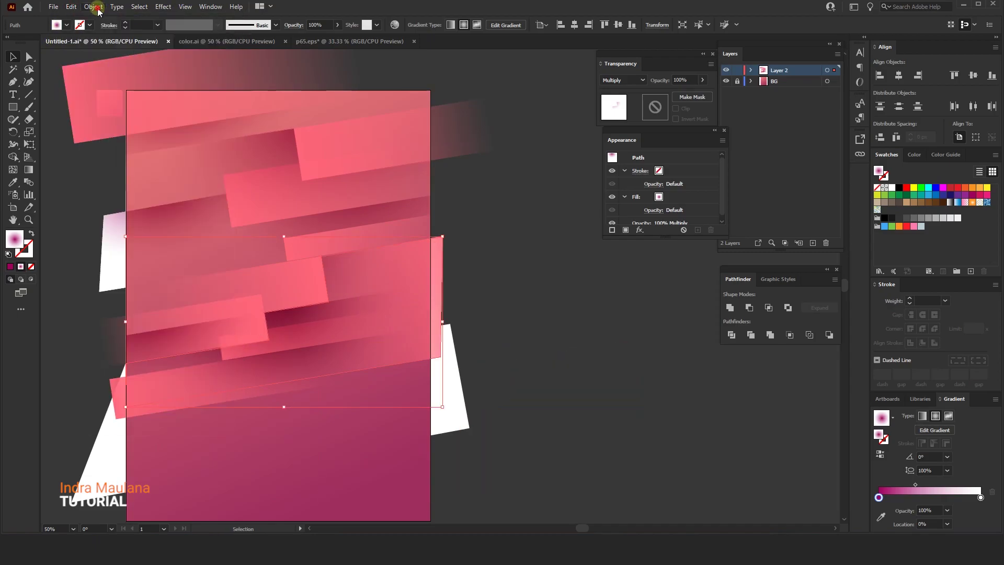
click(251, 80)
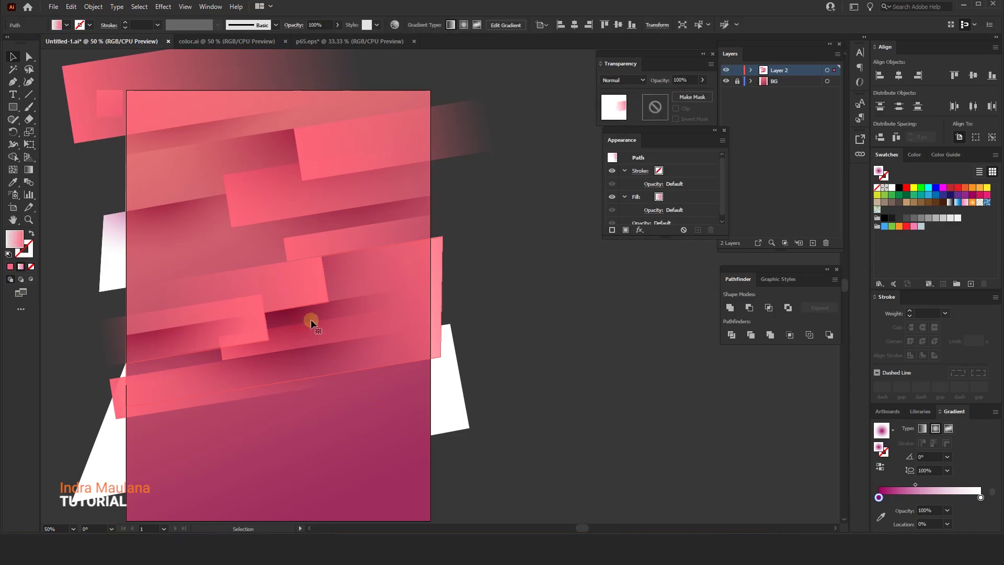
click(309, 335)
click(95, 7)
mouse_move(105, 80)
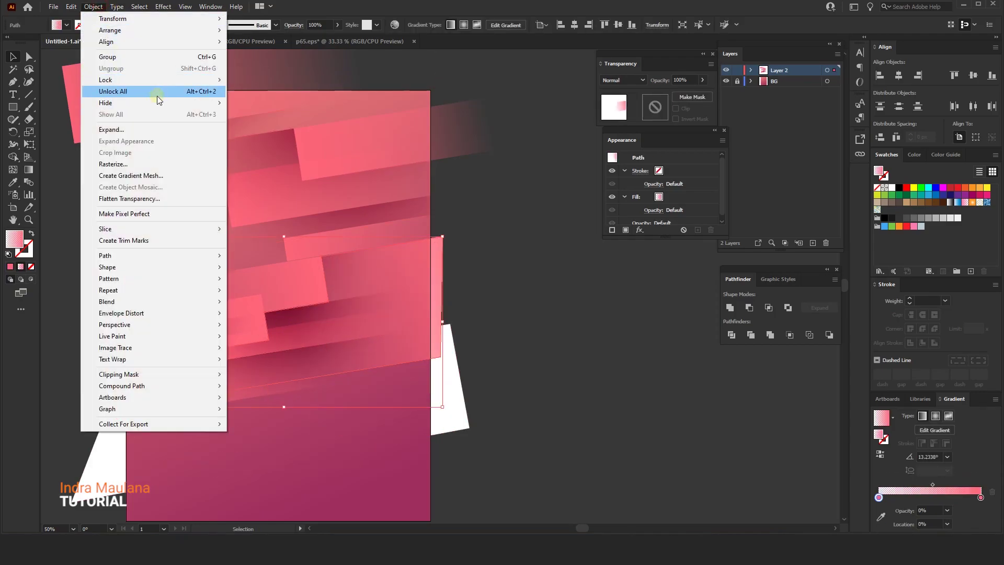
click(254, 80)
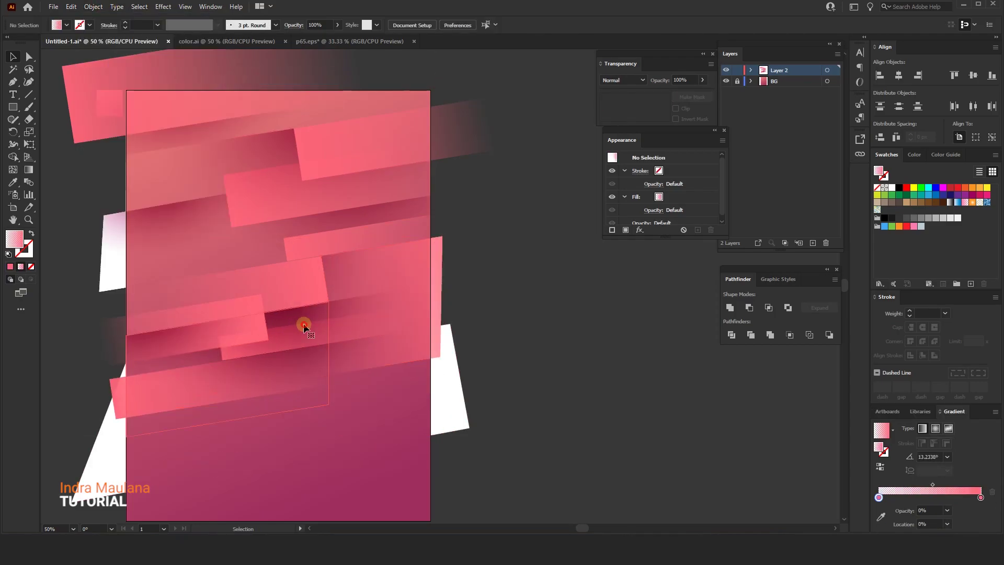
- Hide another band underneath with Object > Hide > Selection
click(298, 324)
click(257, 390)
key(v)
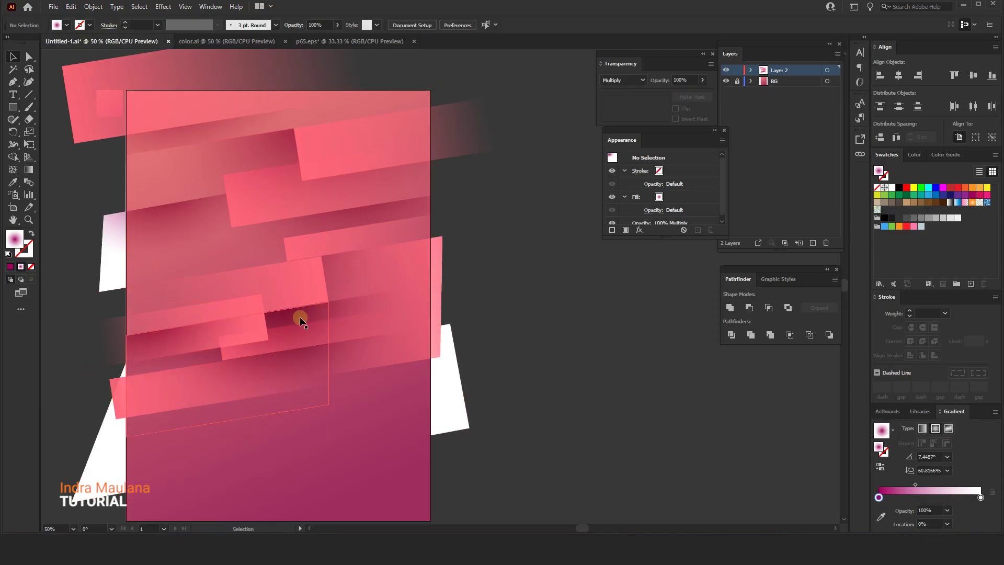
click(93, 6)
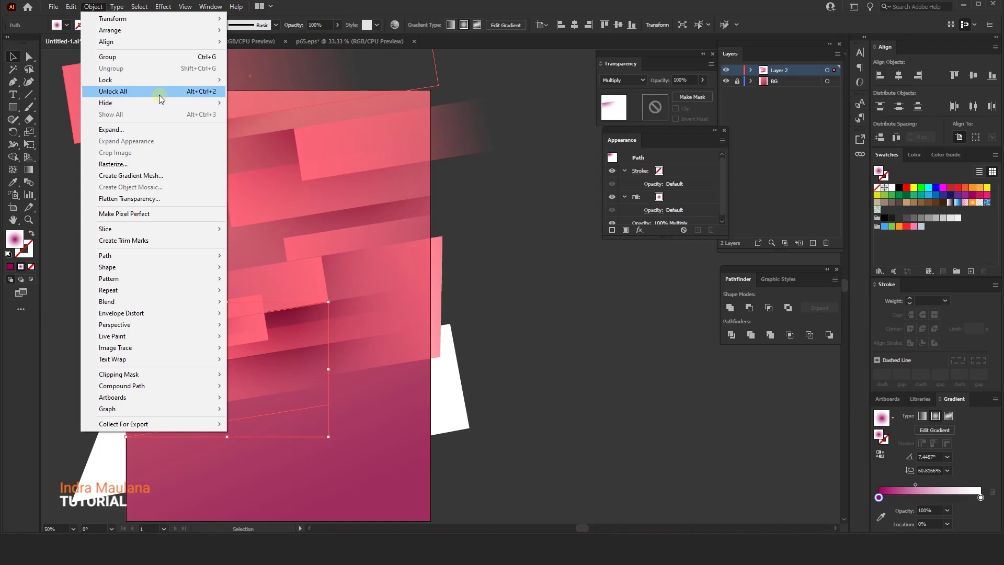
click(257, 79)
- Set another pink band's opacity to 36%
click(296, 319)
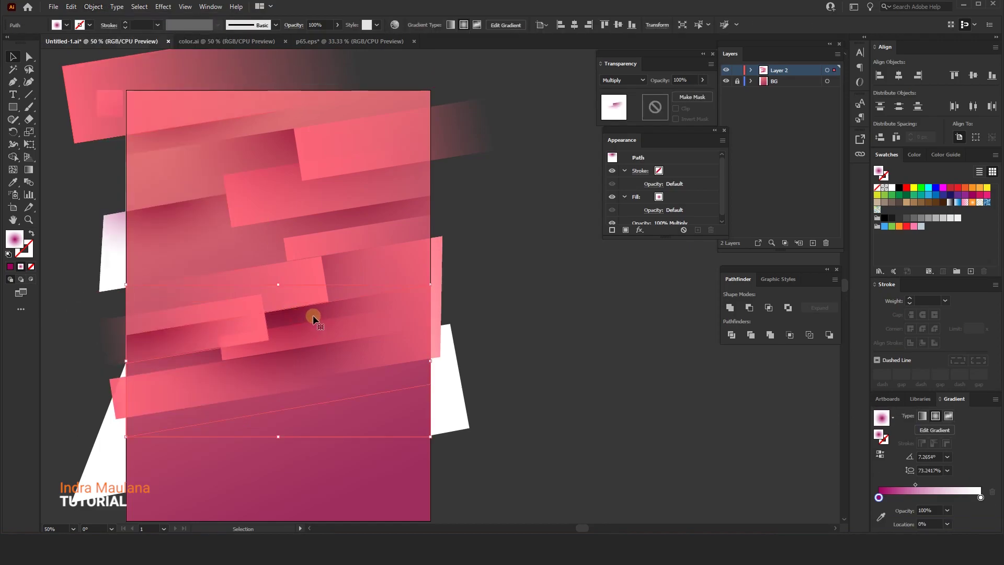
click(701, 80)
click(674, 96)
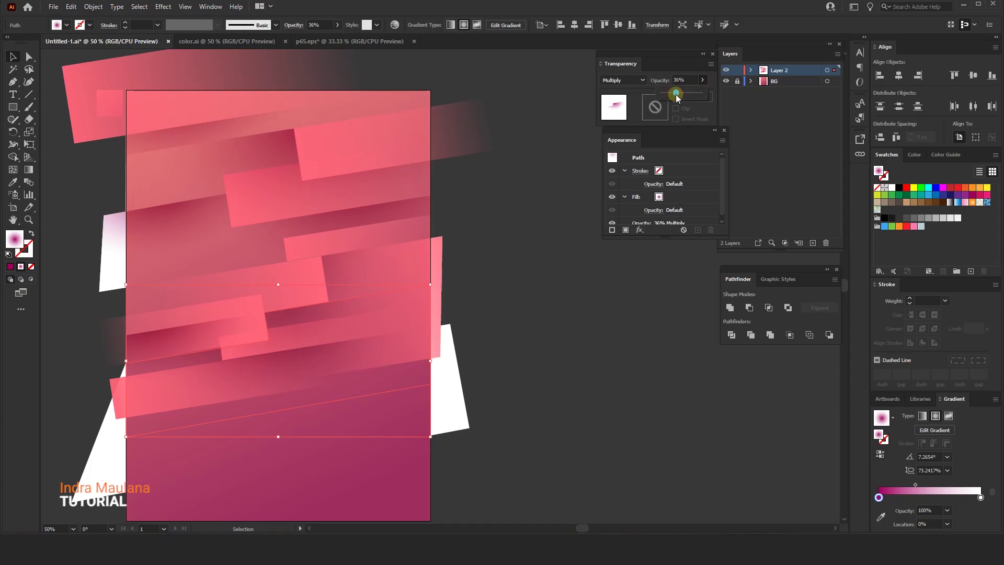
click(543, 425)
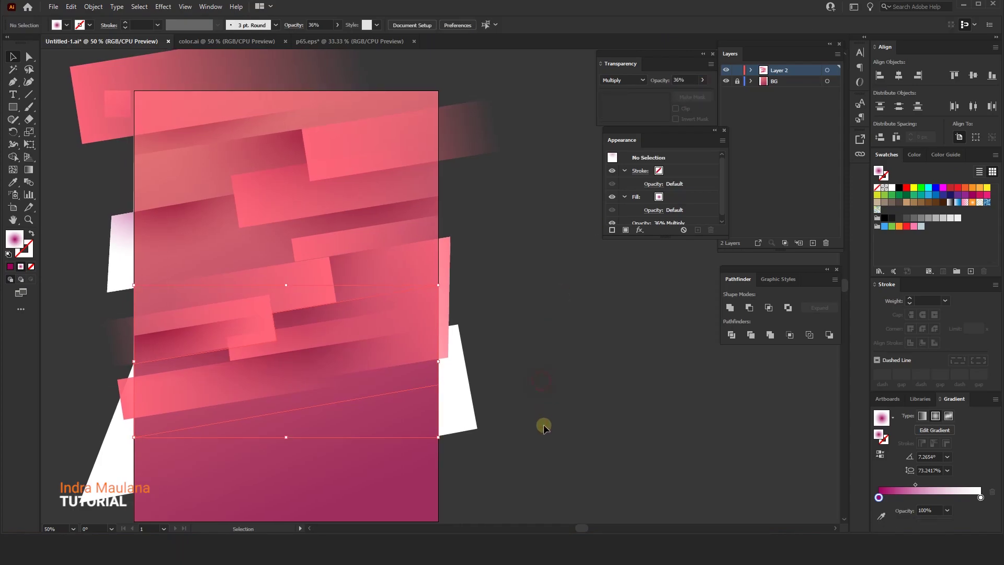
scroll(523, 413, down, 3)
- Lock the white slanted shape and the semi-transparent pink band
click(172, 371)
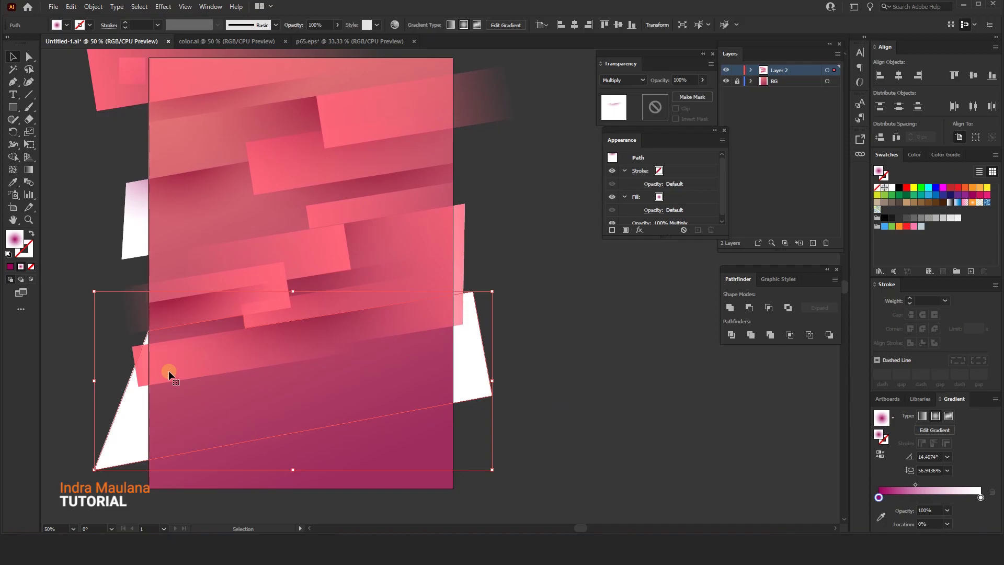
click(94, 6)
mouse_move(105, 79)
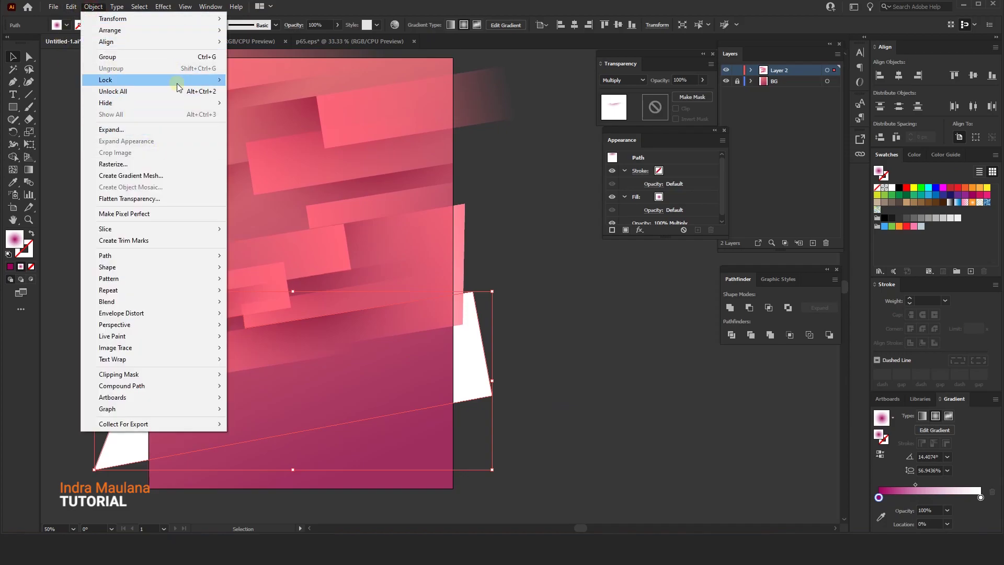
click(263, 85)
click(175, 360)
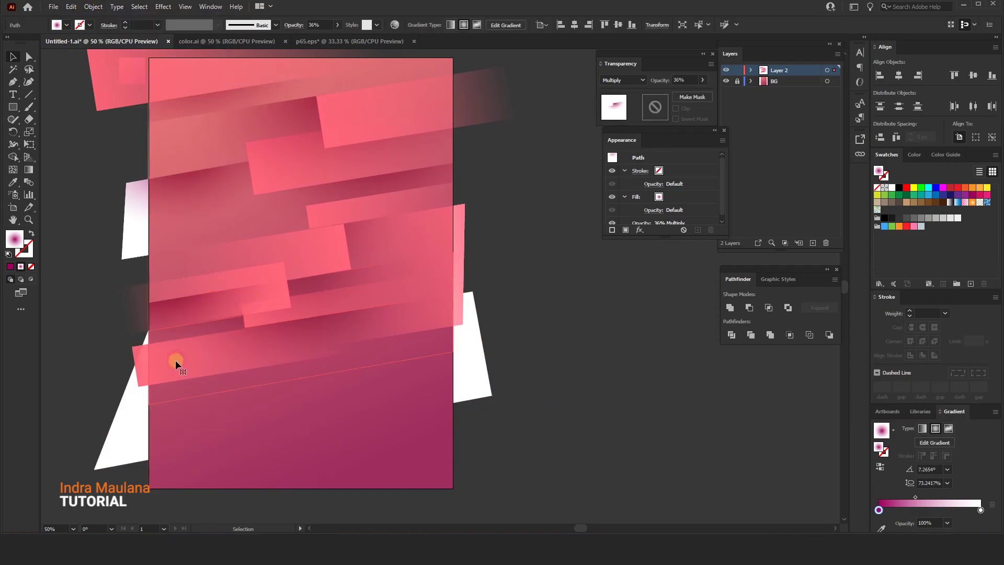
click(93, 7)
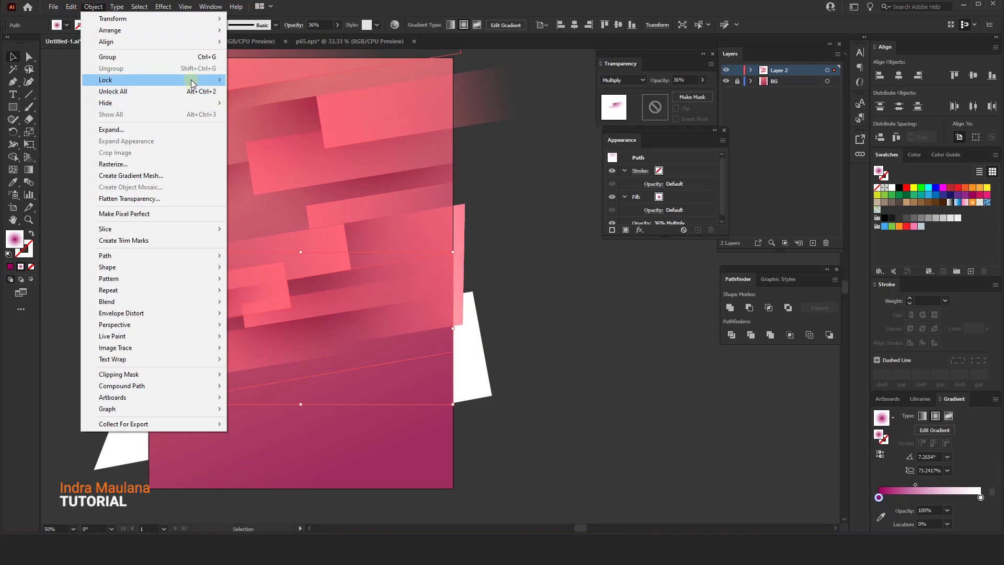
click(260, 81)
- Nudge the bottom pink band slightly upward
click(190, 367)
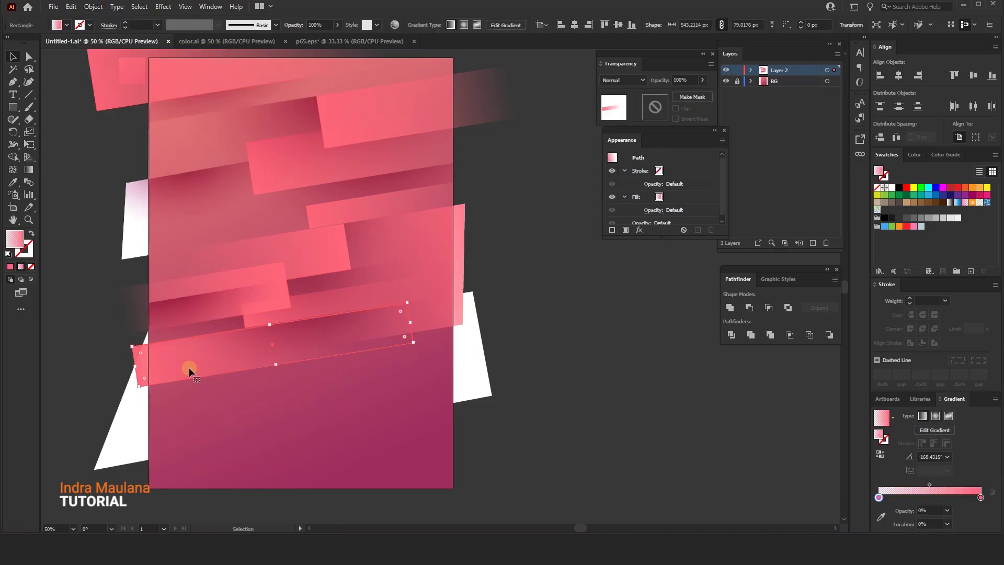
drag(190, 367, 190, 359)
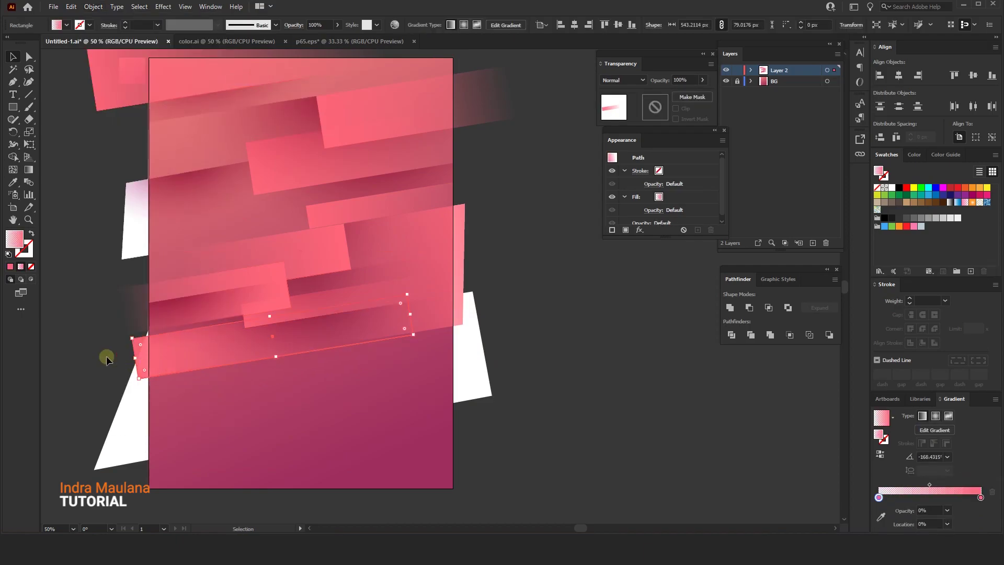
scroll(135, 294, up, 2)
scroll(134, 294, left, 2)
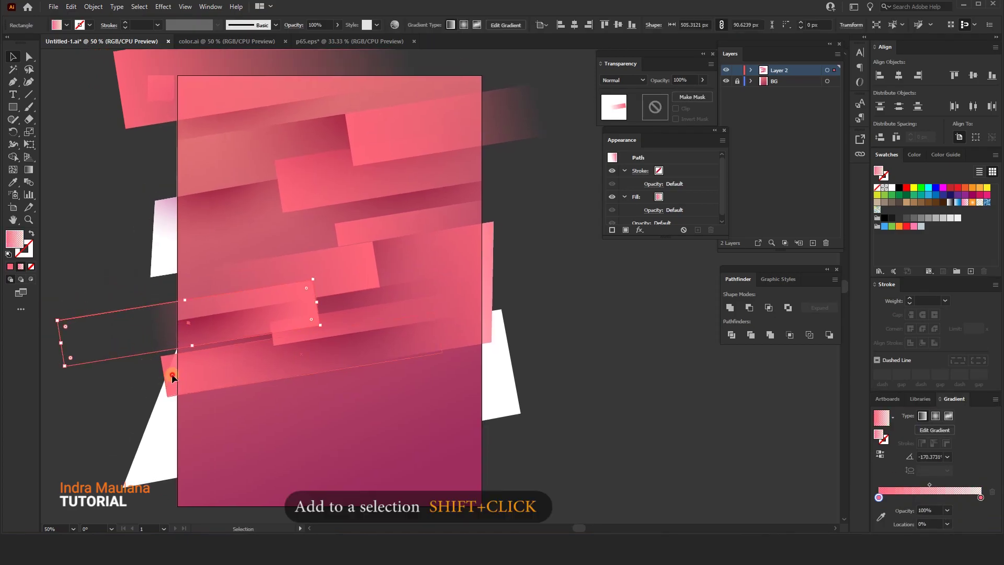
- Shift-select the other tilted rectangles, including those off the artboard
shift+click(124, 345)
shift+click(357, 256)
shift+click(374, 237)
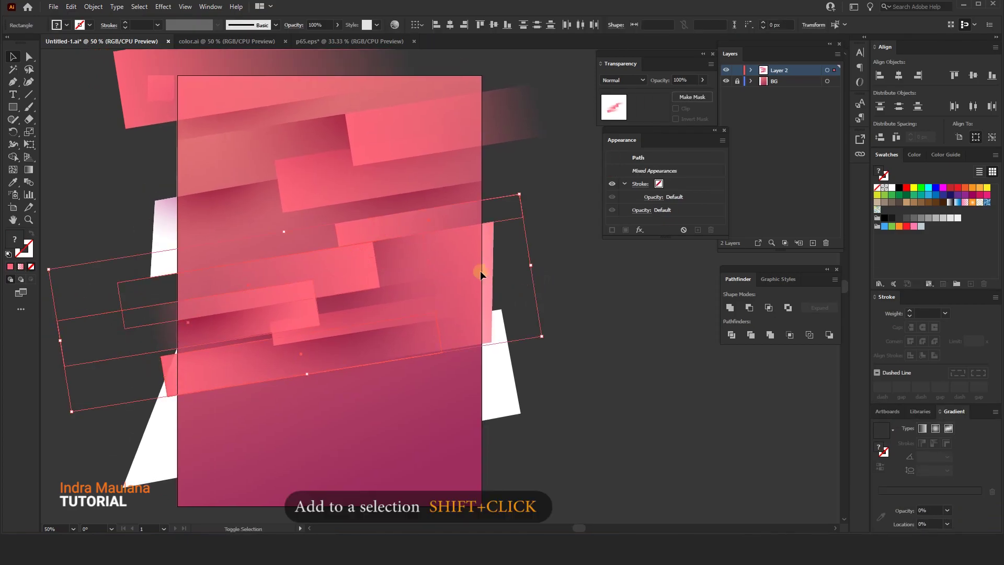
shift+click(339, 186)
shift+click(518, 146)
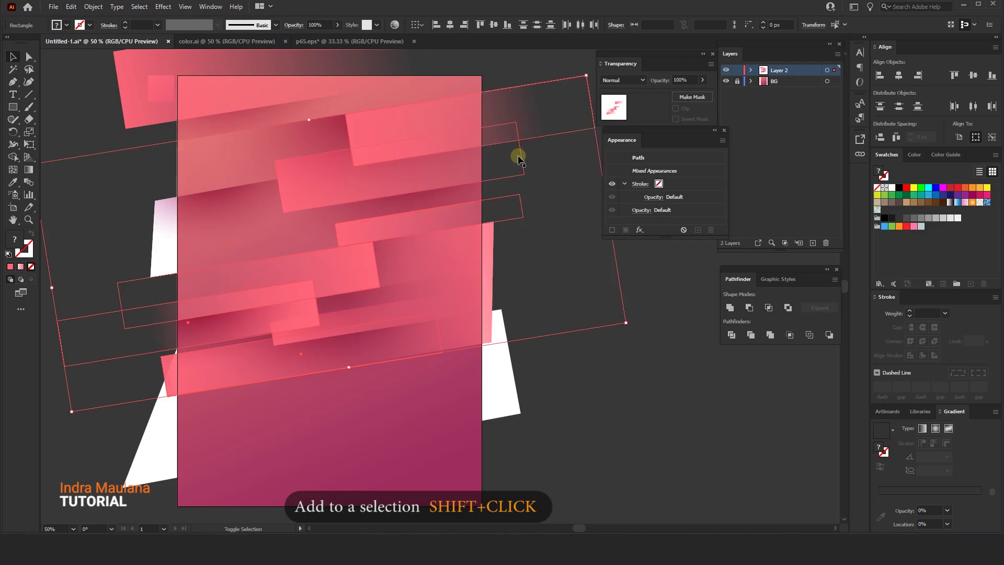
scroll(179, 189, down, 1)
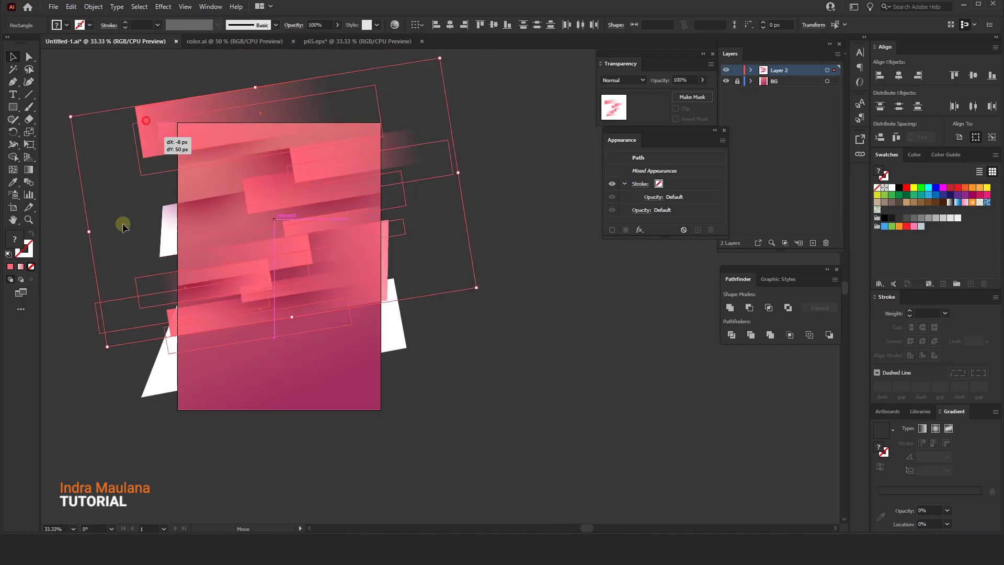
- Add Layer 3, copy the selected bands, and Paste in Place onto Layer 3
click(813, 242)
click(71, 7)
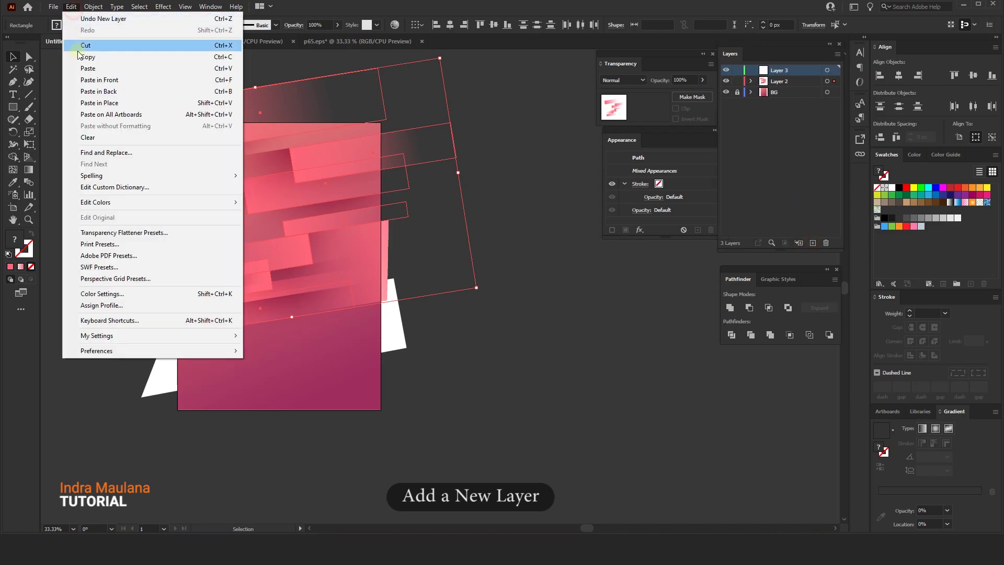
click(86, 57)
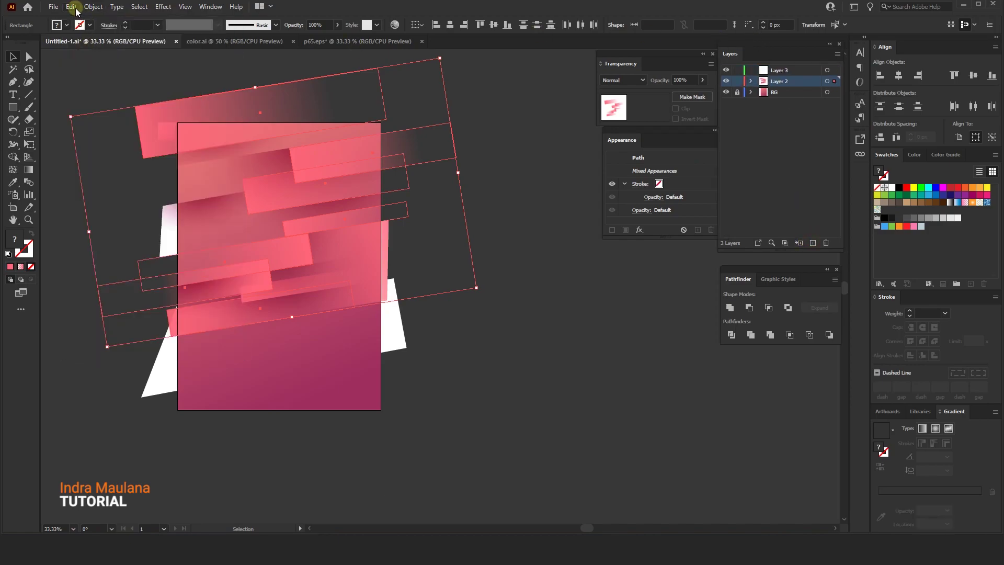
click(773, 71)
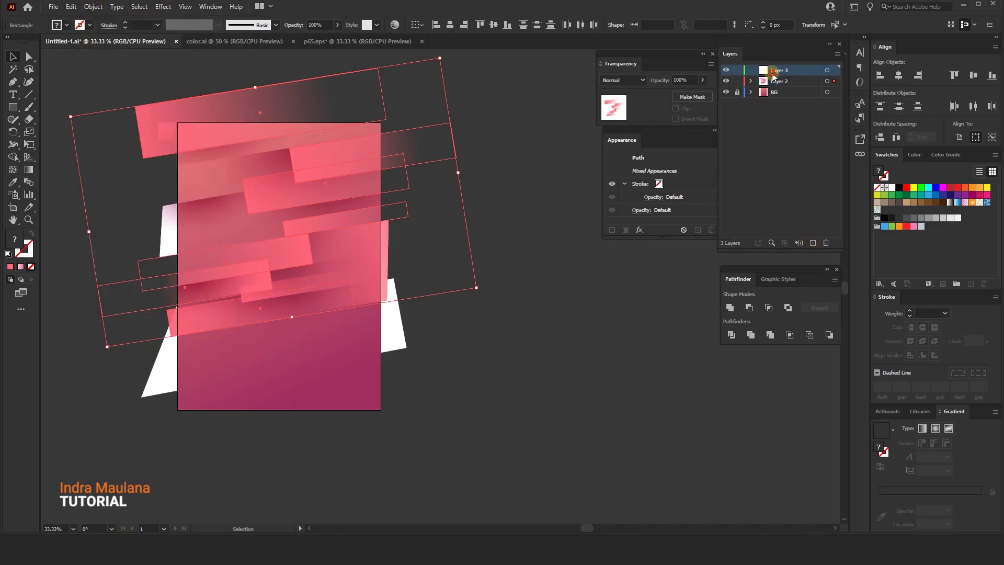
click(71, 6)
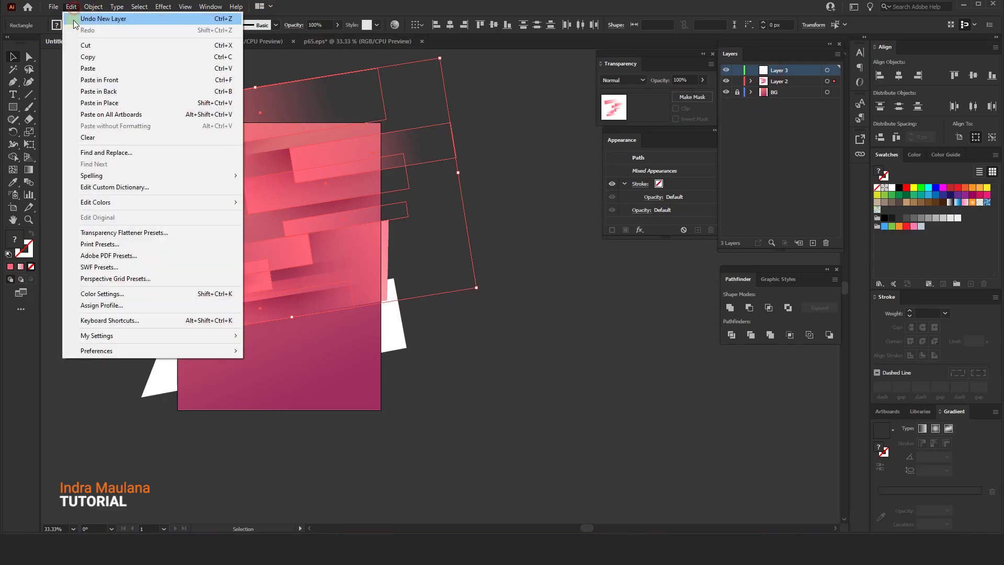
click(97, 103)
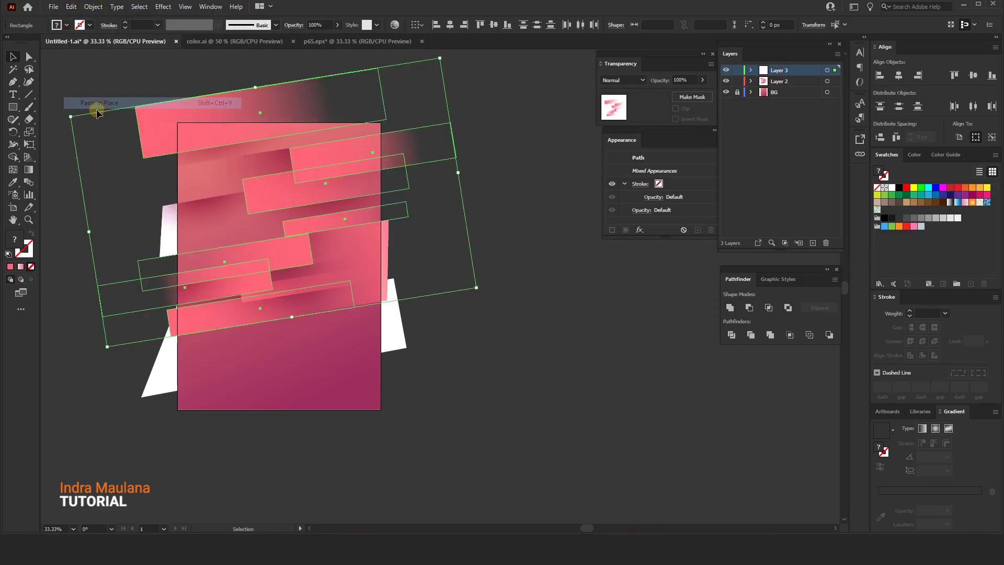
- Sample the background's magenta-to-salmon gradient onto the copied rectangles
scroll(188, 196, up, 1)
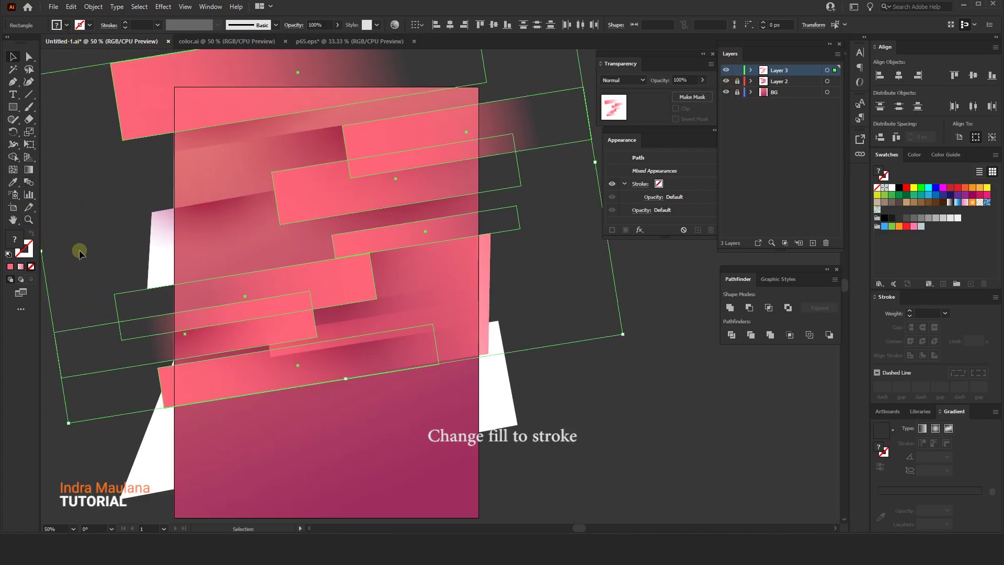
scroll(612, 320, down, 1)
click(13, 182)
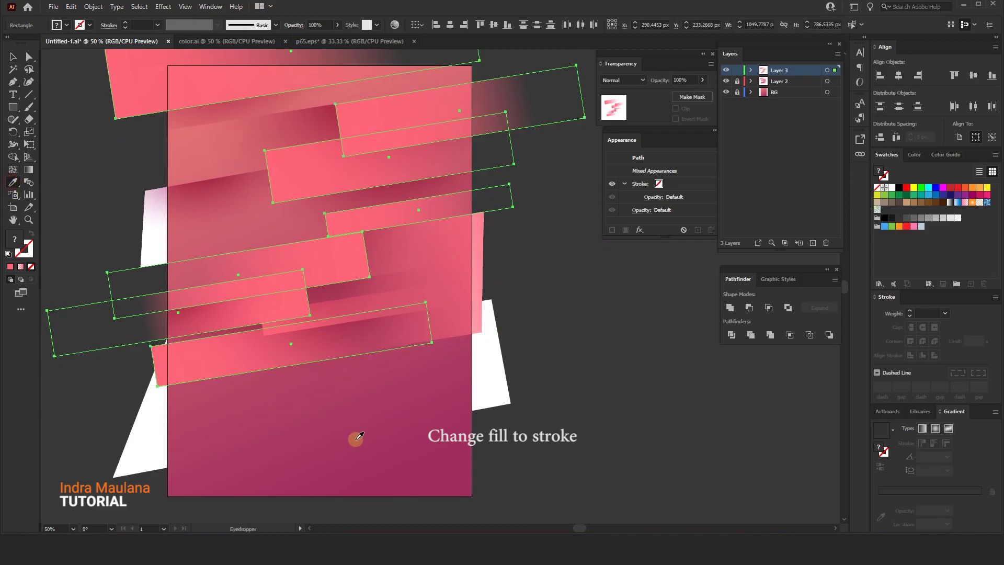
click(379, 444)
click(13, 57)
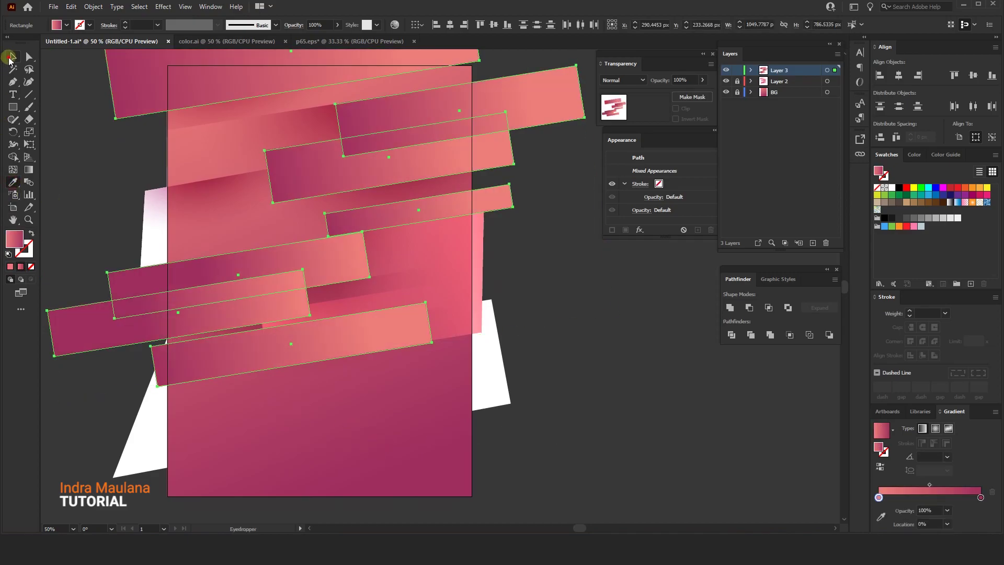
scroll(108, 193, up, 1)
scroll(105, 196, up, 1)
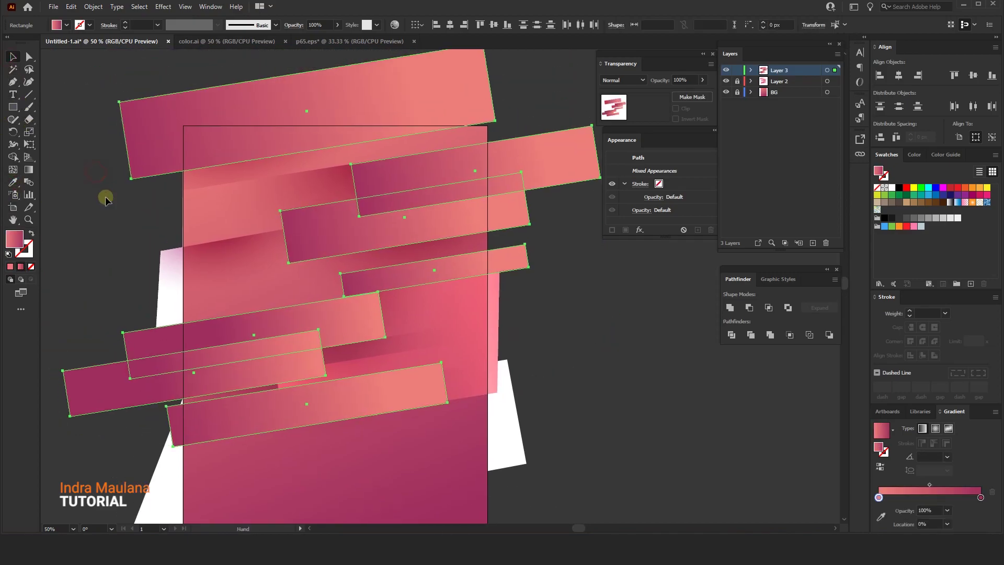
- Swap the gradient from fill to stroke and hide the selection edges
click(30, 234)
scroll(141, 118, down, 1)
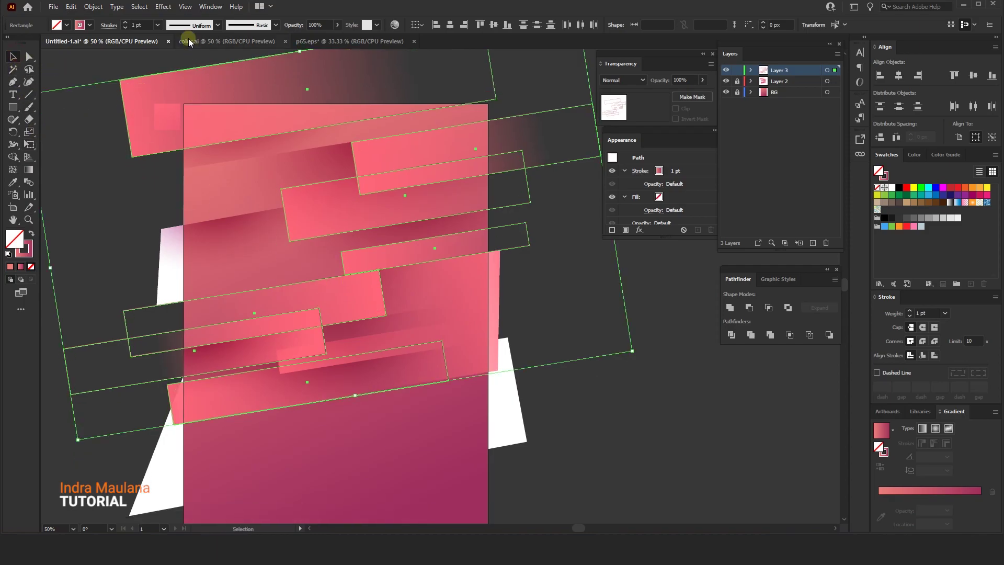
click(185, 7)
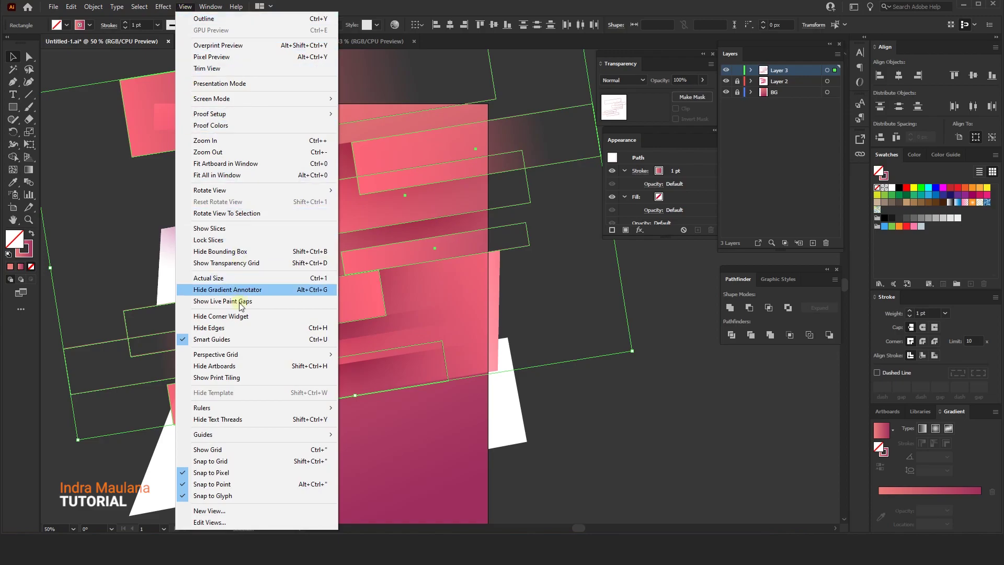
click(238, 328)
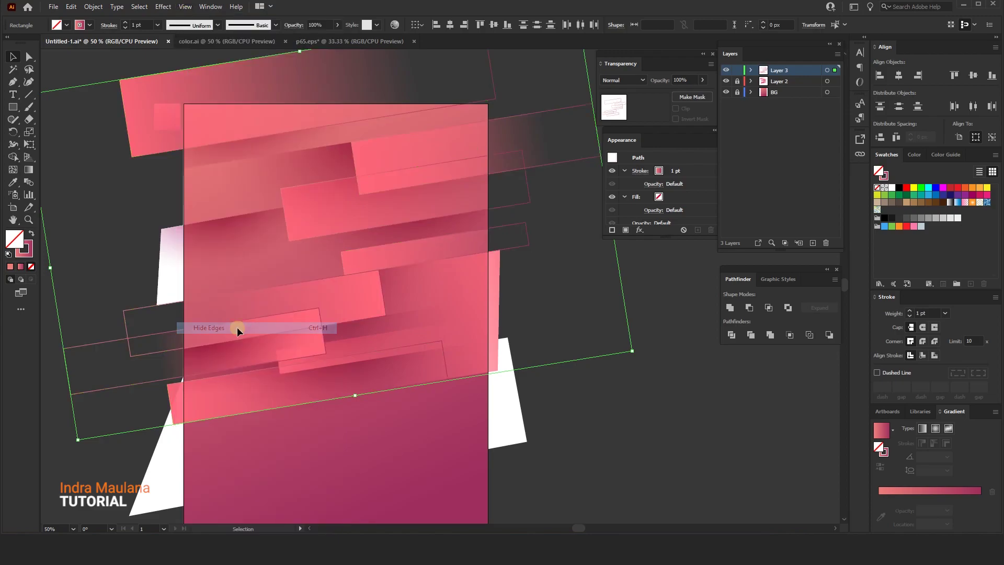
- Set the outline gradient's starting stop to a light pink
click(925, 486)
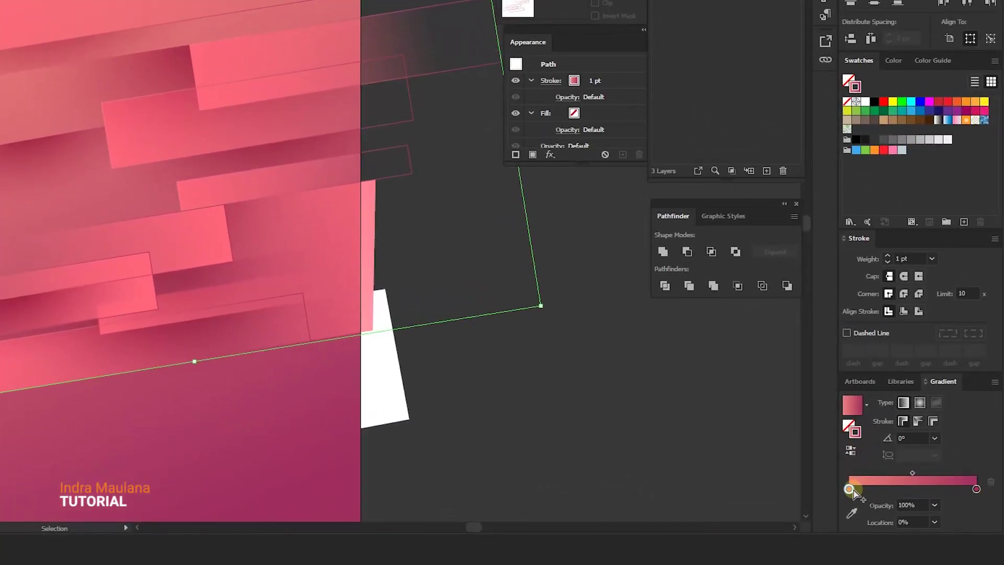
click(848, 490)
double_click(849, 489)
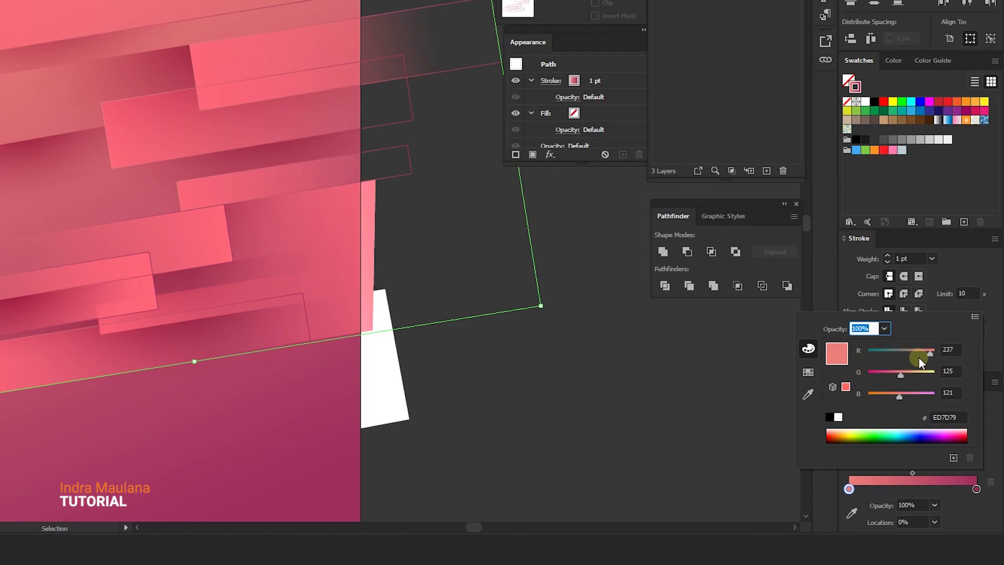
mouse_move(900, 375)
mouse_down()
mouse_move(910, 375)
mouse_move(915, 399)
mouse_up()
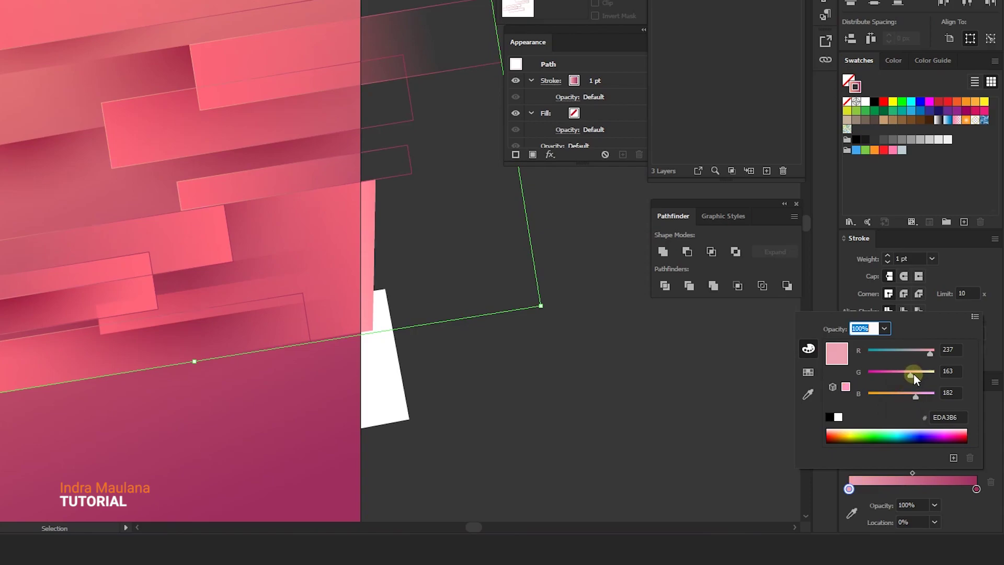
mouse_move(911, 372)
mouse_down()
mouse_move(930, 397)
mouse_move(914, 377)
mouse_move(918, 397)
mouse_move(910, 375)
mouse_move(921, 395)
mouse_up()
key(Return)
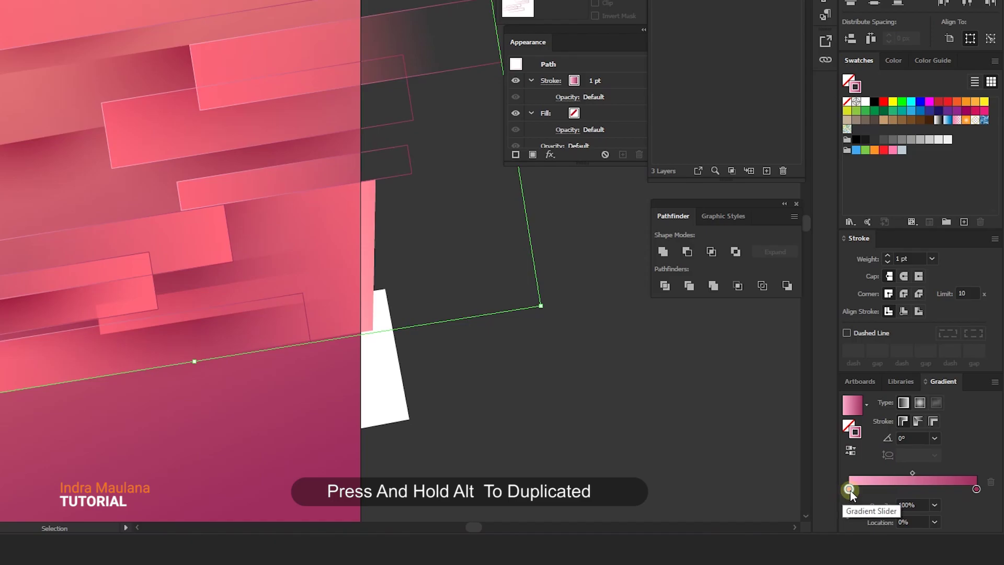
- Add a duplicate stop at 0% opacity and place it at the gradient's right end
drag(849, 489, 913, 488)
click(933, 505)
click(953, 339)
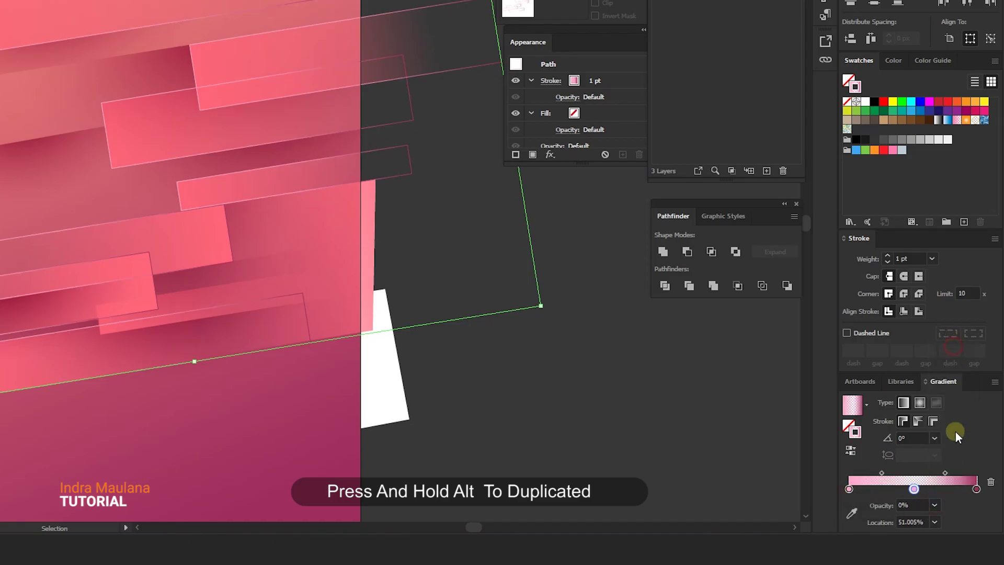
drag(976, 489, 975, 509)
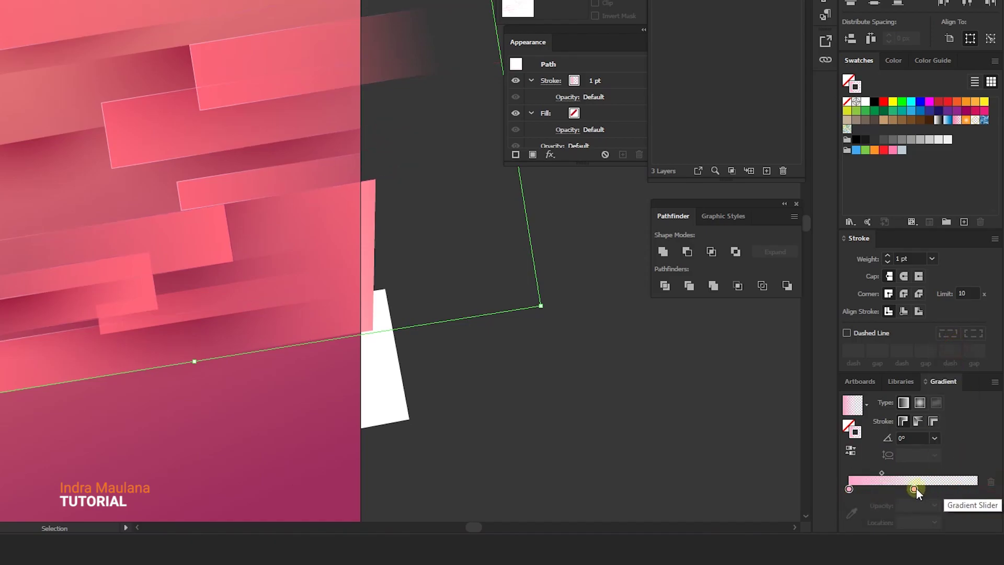
drag(916, 488, 981, 488)
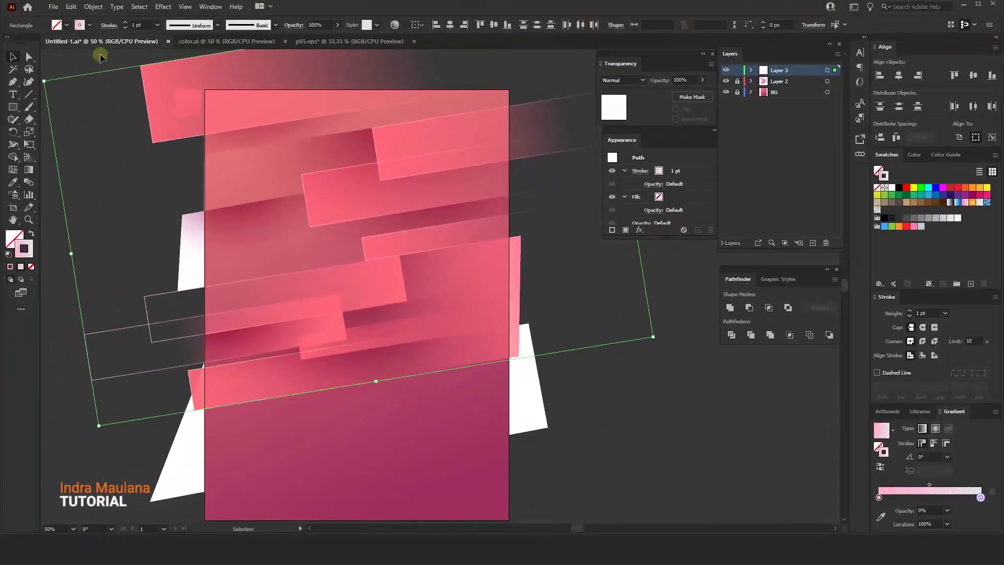
- Set the band outlines to a 2 pt stroke aligned inside
click(125, 23)
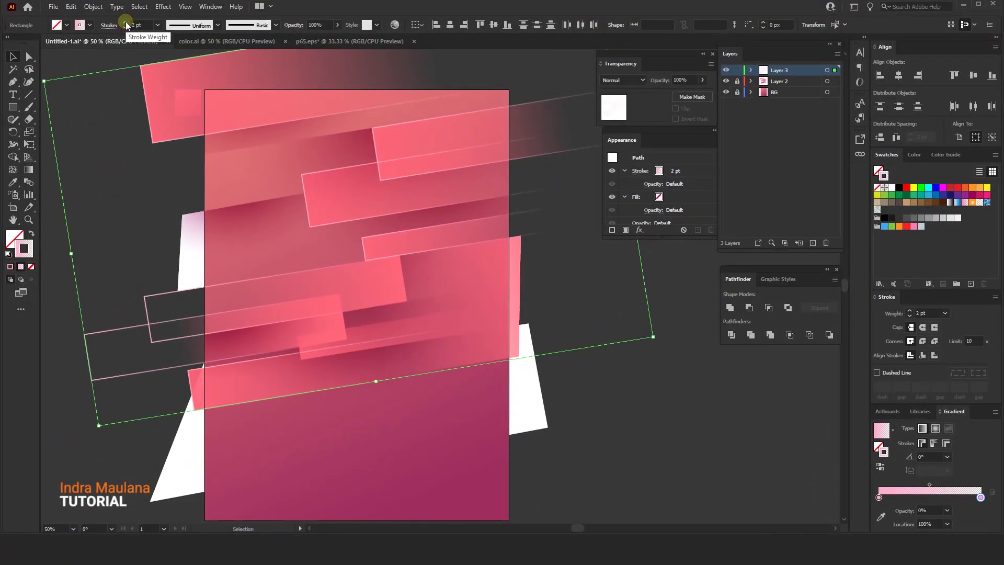
click(108, 26)
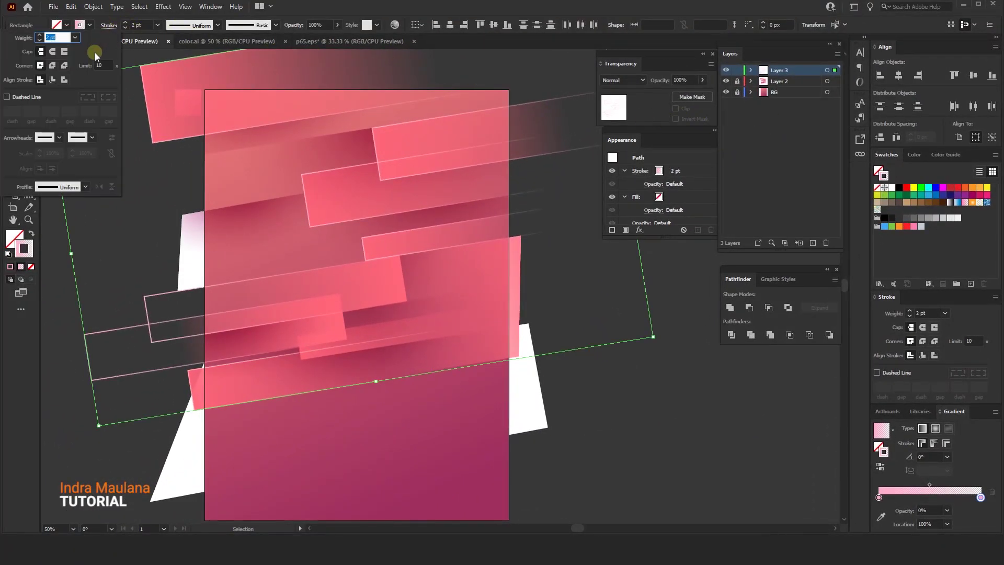
click(64, 79)
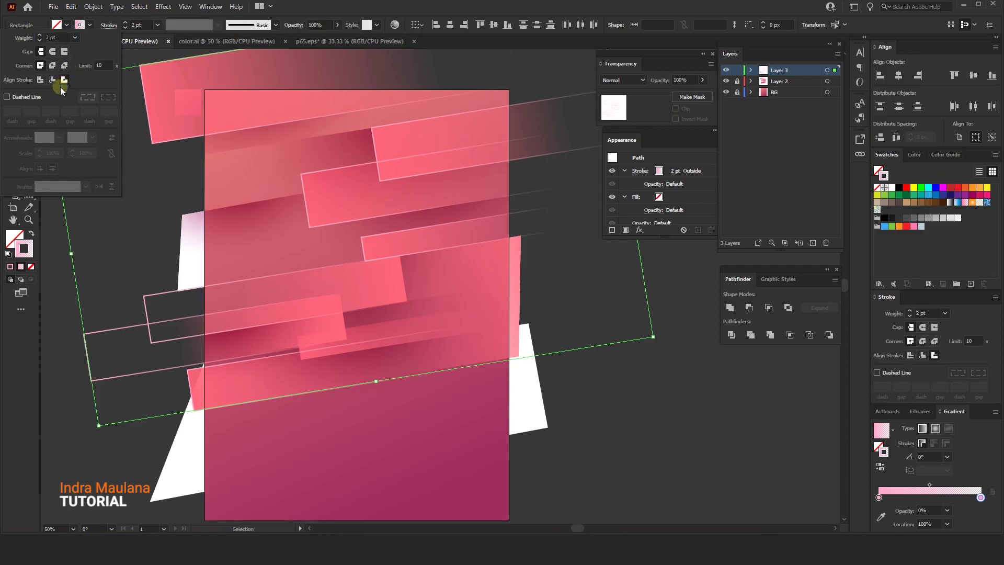
click(52, 79)
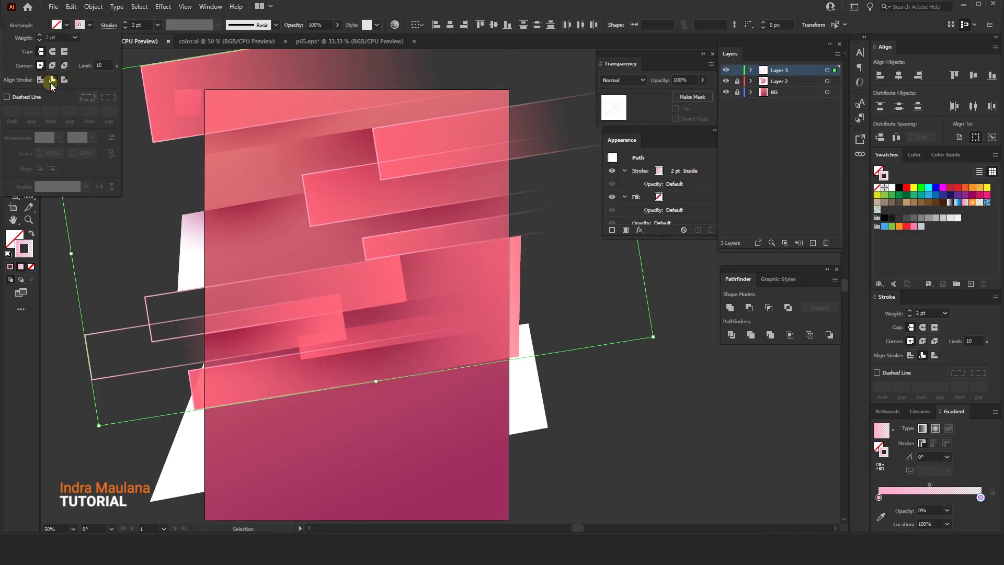
click(600, 289)
click(124, 27)
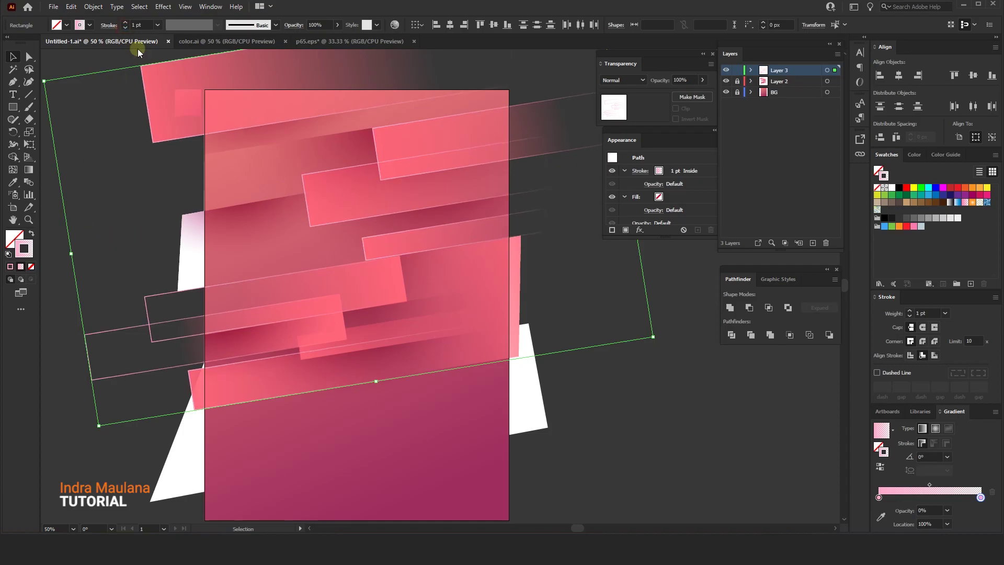
key(ctrl+z)
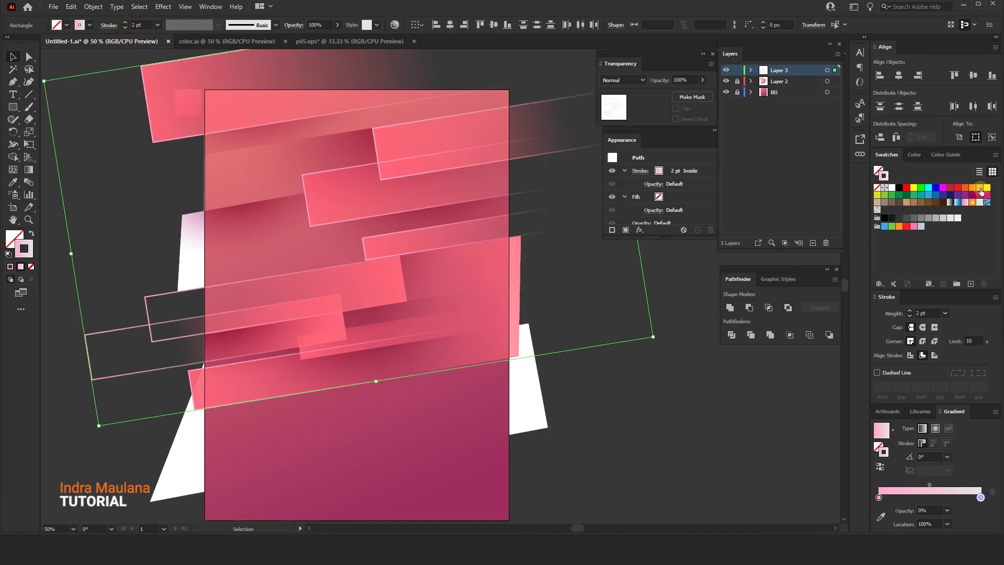
- Change the gradient's starting stop to pale peach FBC0AC
drag(981, 192, 878, 497)
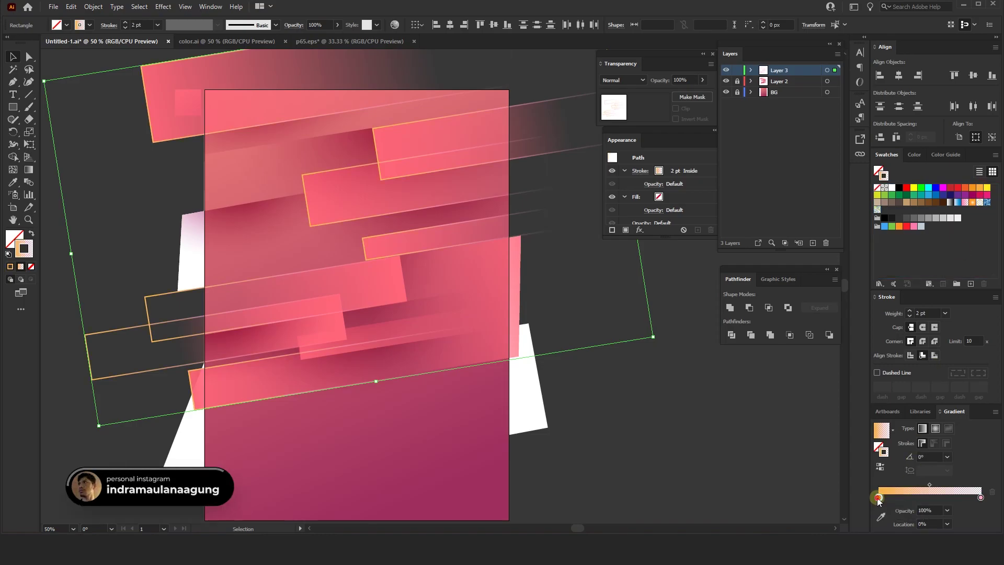
double_click(878, 497)
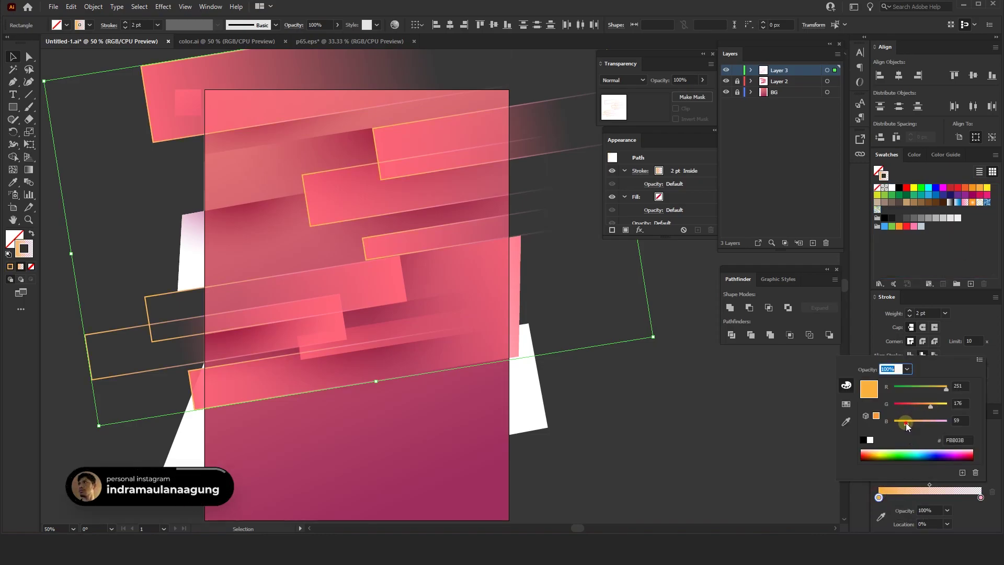
drag(930, 404, 934, 406)
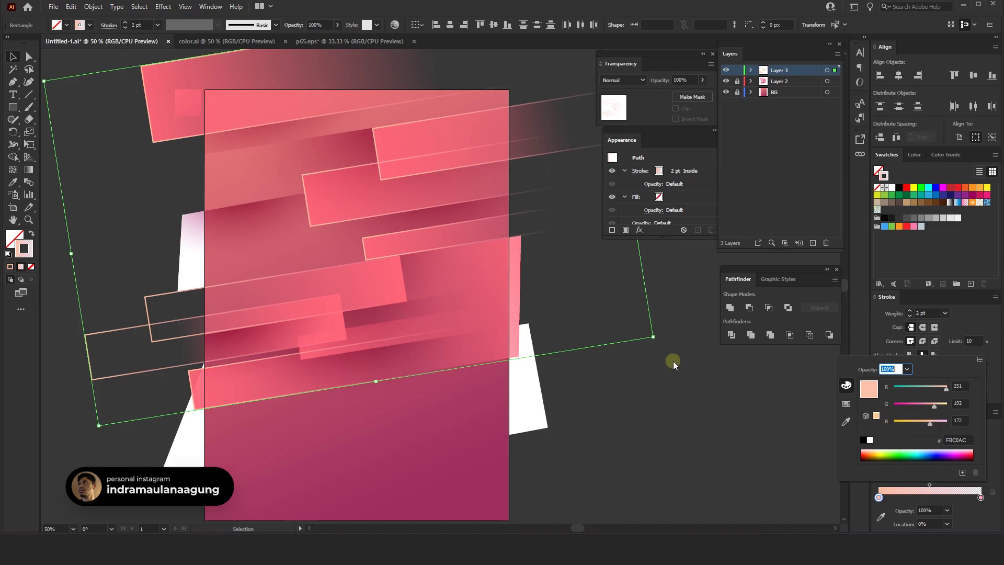
scroll(192, 228, up, 1)
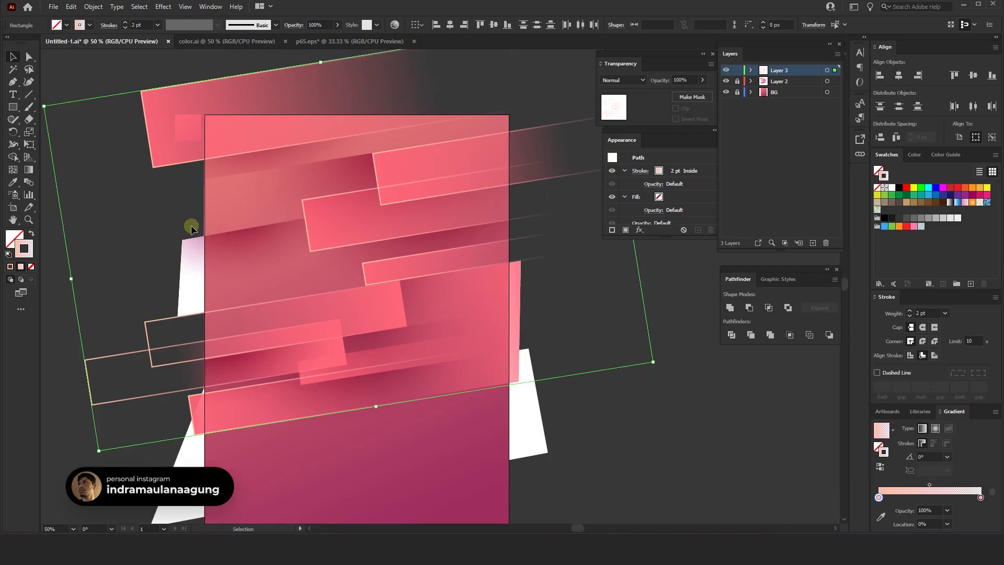
- Try the Screen blend mode on the outlined bands, then revert to Normal
scroll(191, 228, up, 1)
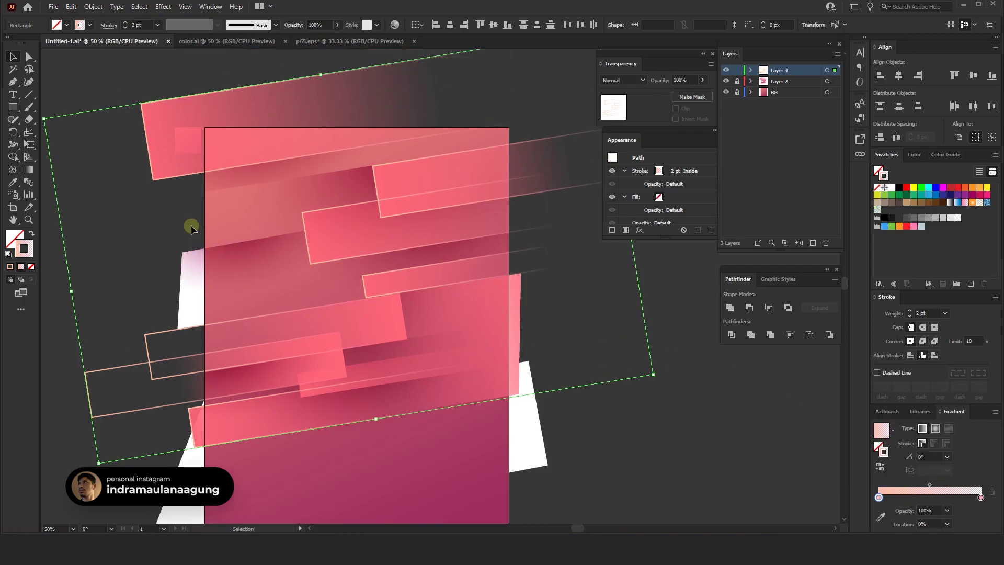
click(169, 188)
drag(169, 188, 174, 191)
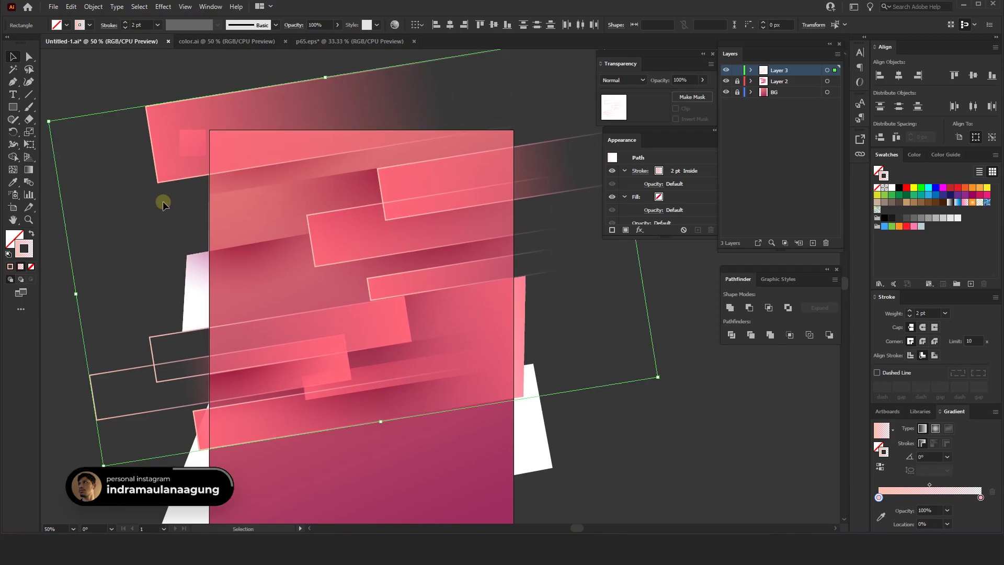
click(622, 82)
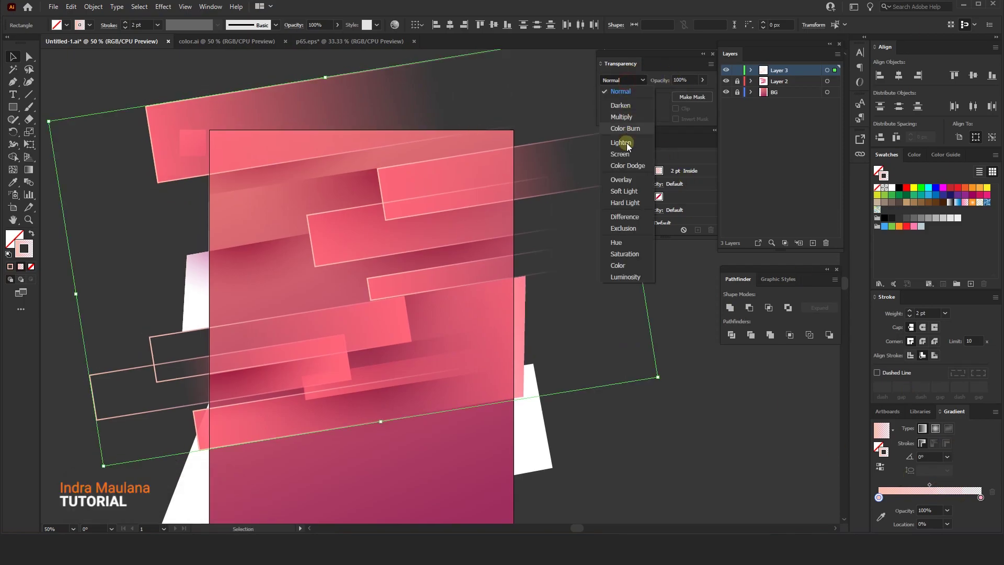
click(620, 154)
click(634, 80)
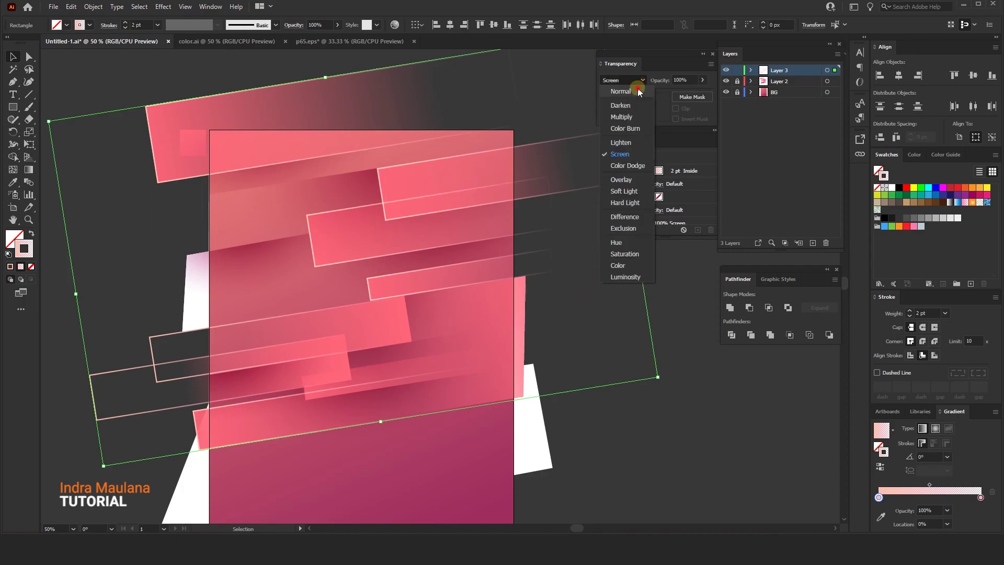
- Set the outlined bands' opacity to 50% and deselect them
click(490, 293)
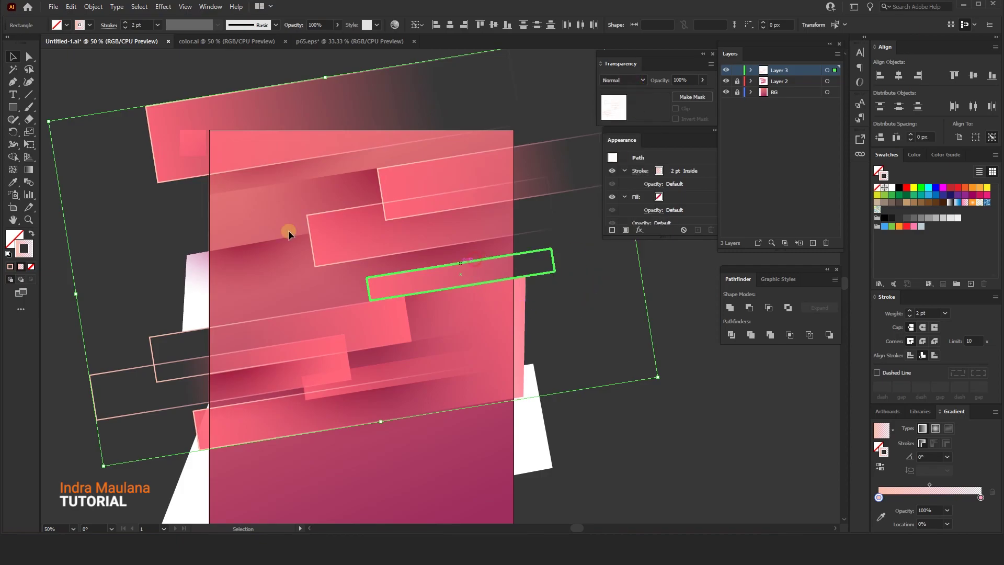
click(337, 25)
drag(321, 39, 314, 39)
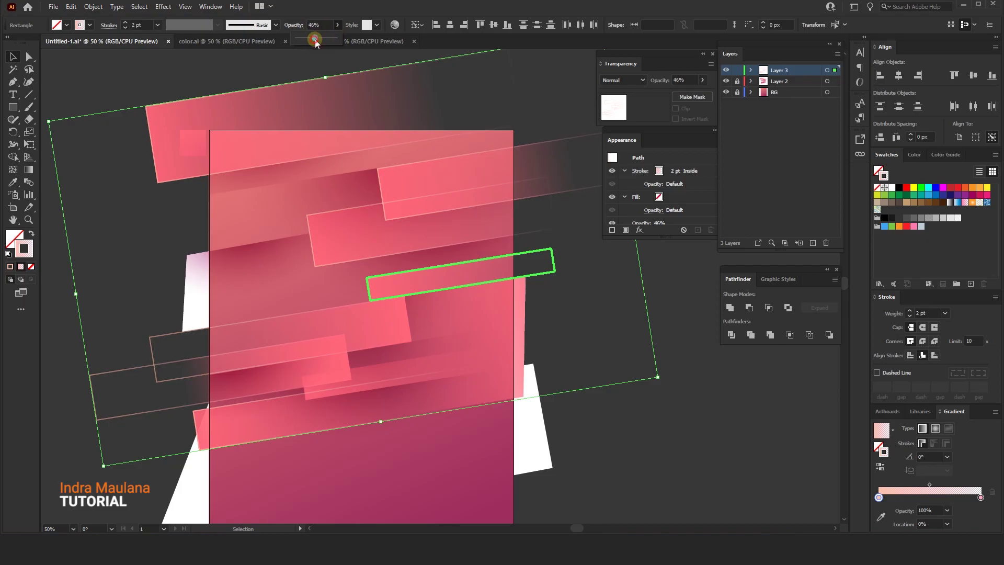
click(174, 226)
click(29, 94)
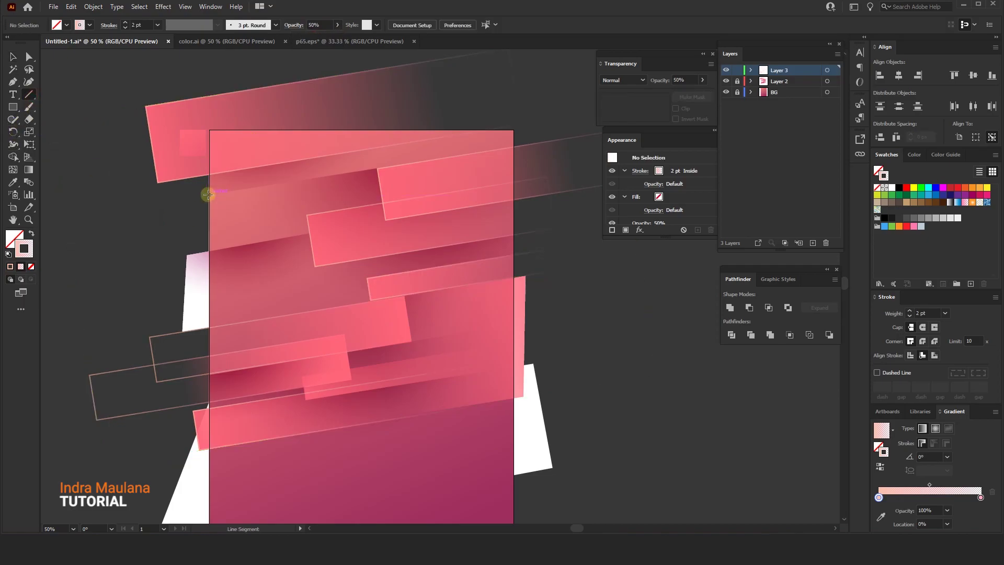
- Draw two slanted lines across the artboard
drag(210, 195, 549, 140)
drag(148, 244, 147, 235)
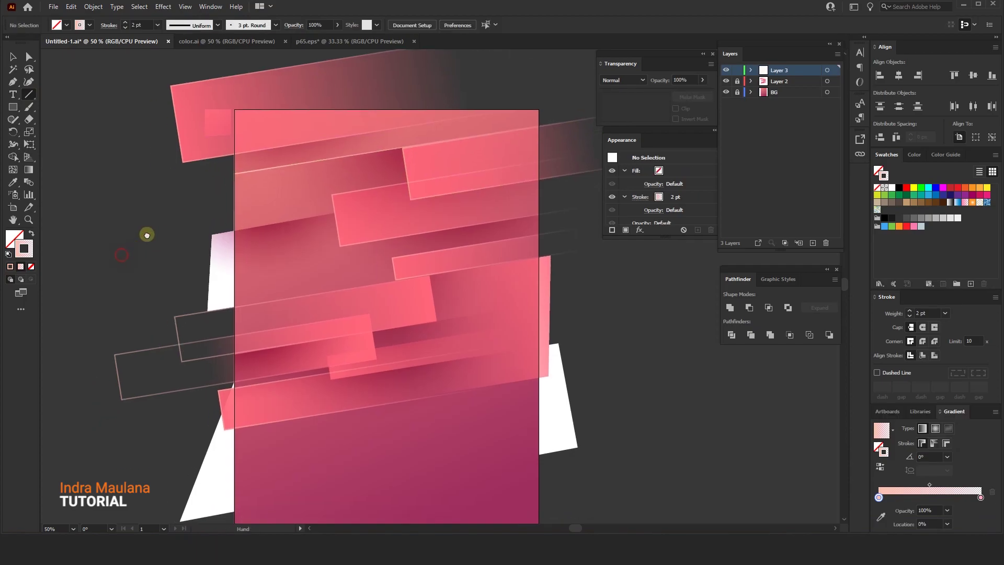
drag(233, 231, 336, 212)
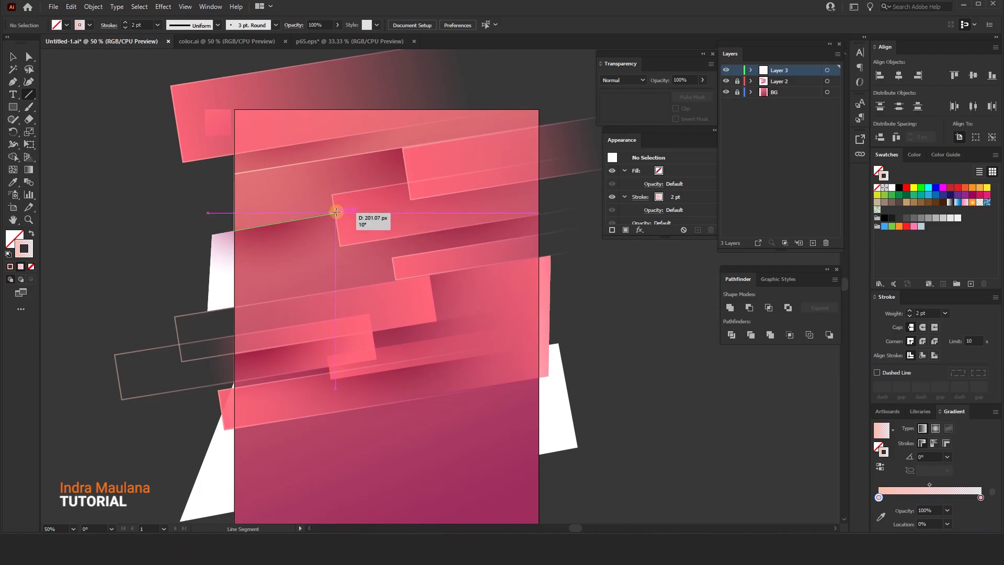
scroll(175, 231, up, 1)
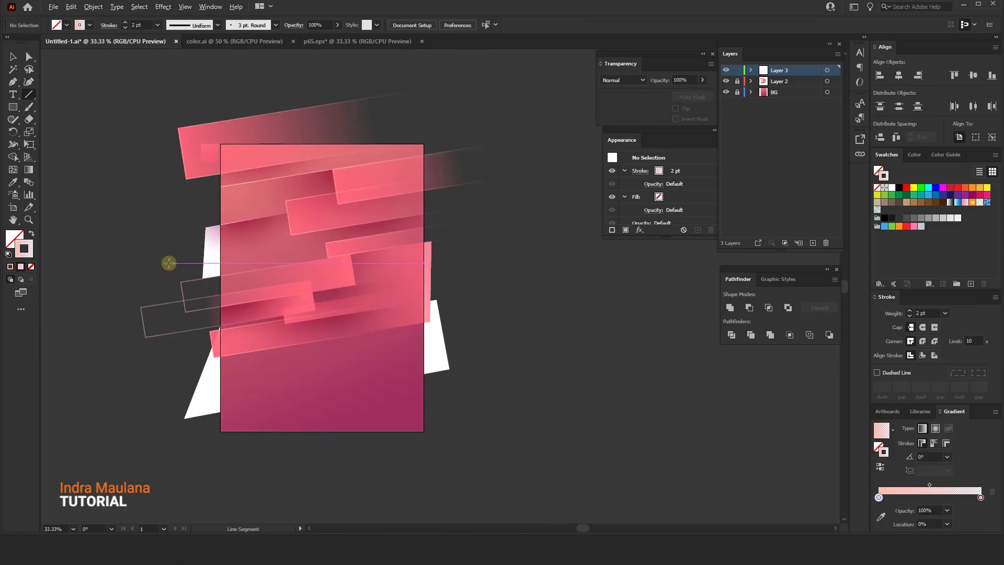
drag(197, 258, 176, 273)
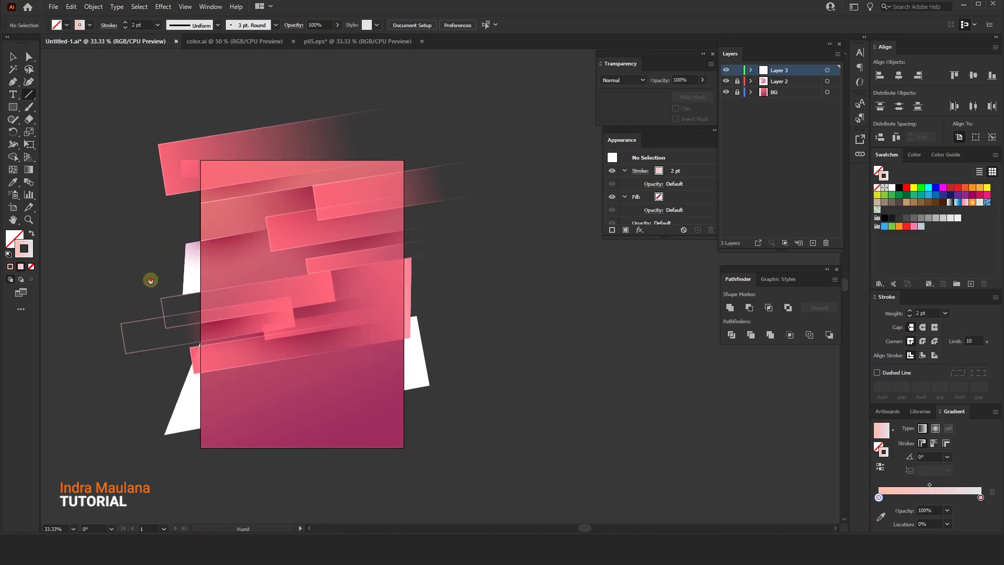
scroll(151, 280, up, 1)
- Unlock all locked artwork with Object > Unlock All
click(10, 56)
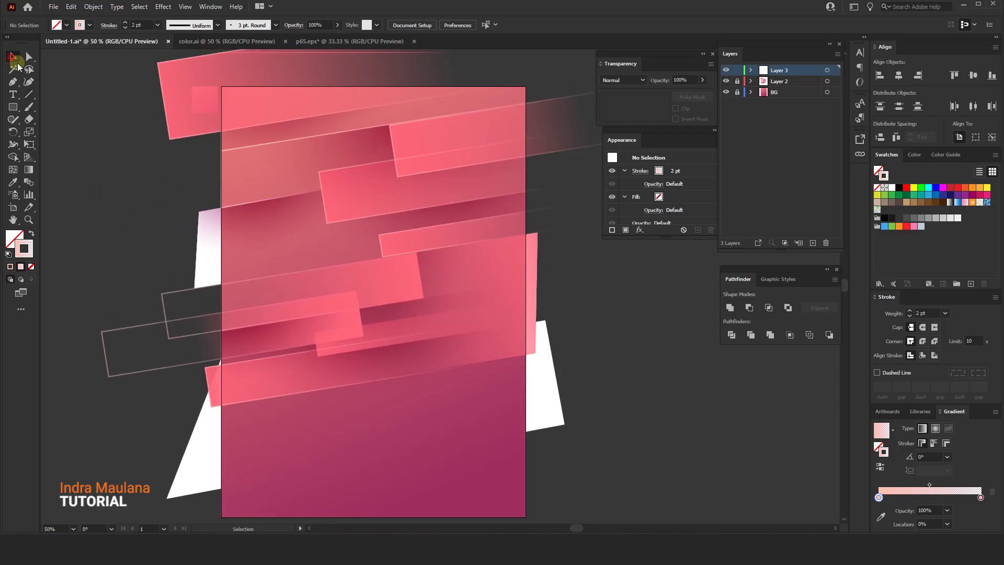
click(737, 81)
click(94, 6)
click(105, 90)
- Select the Layer 3 bands and switch on View > Show Edges
click(107, 170)
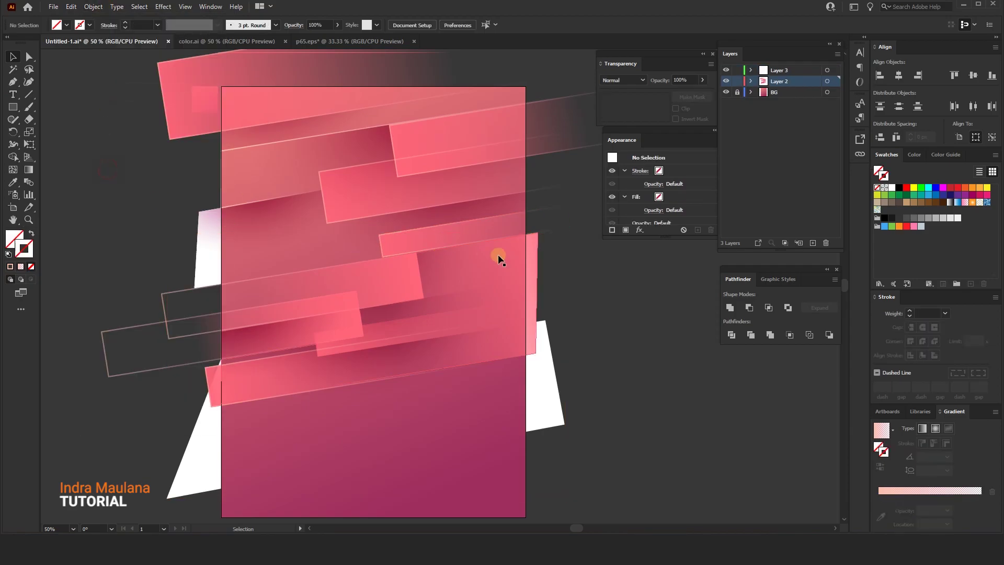
drag(656, 437, 117, 254)
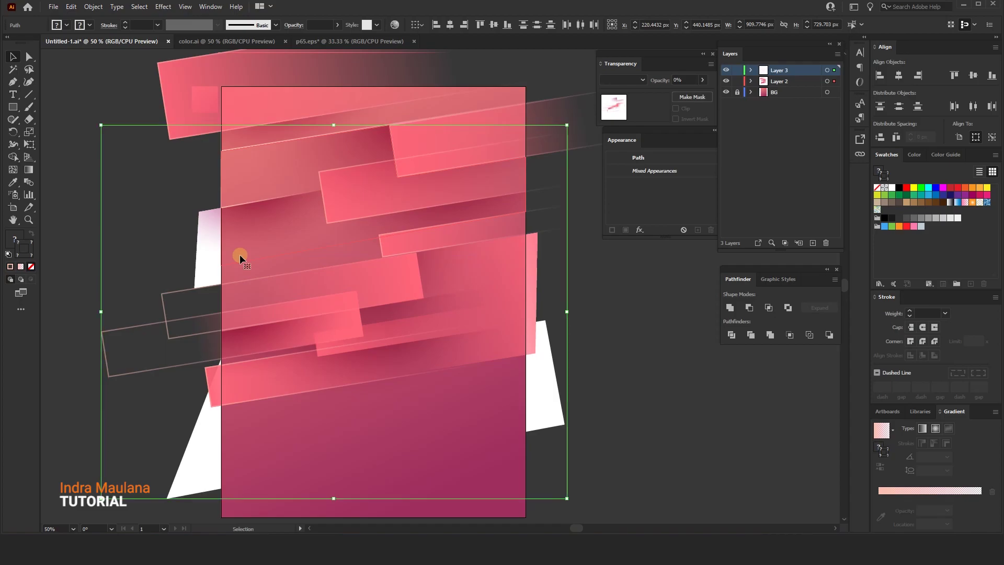
click(201, 7)
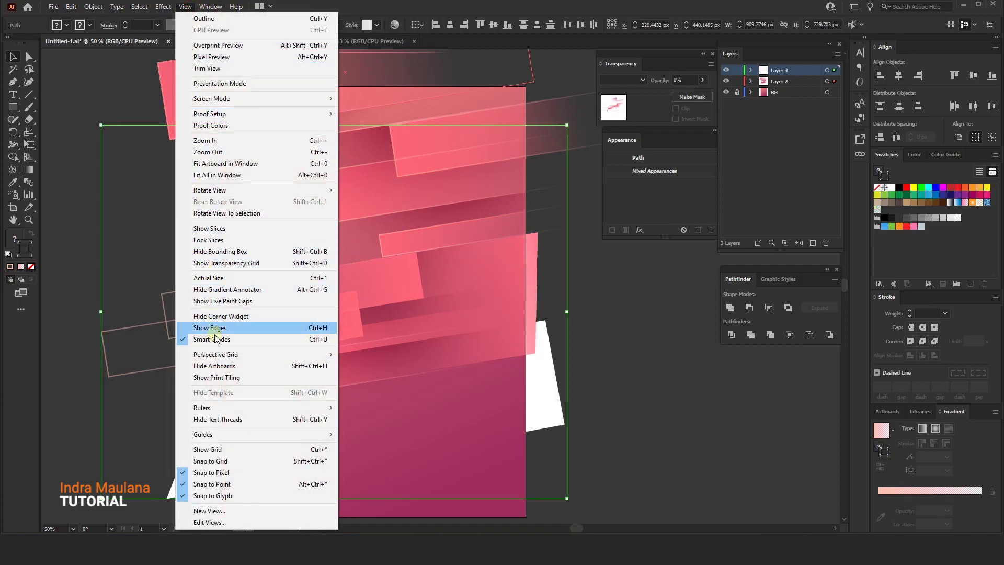
click(224, 329)
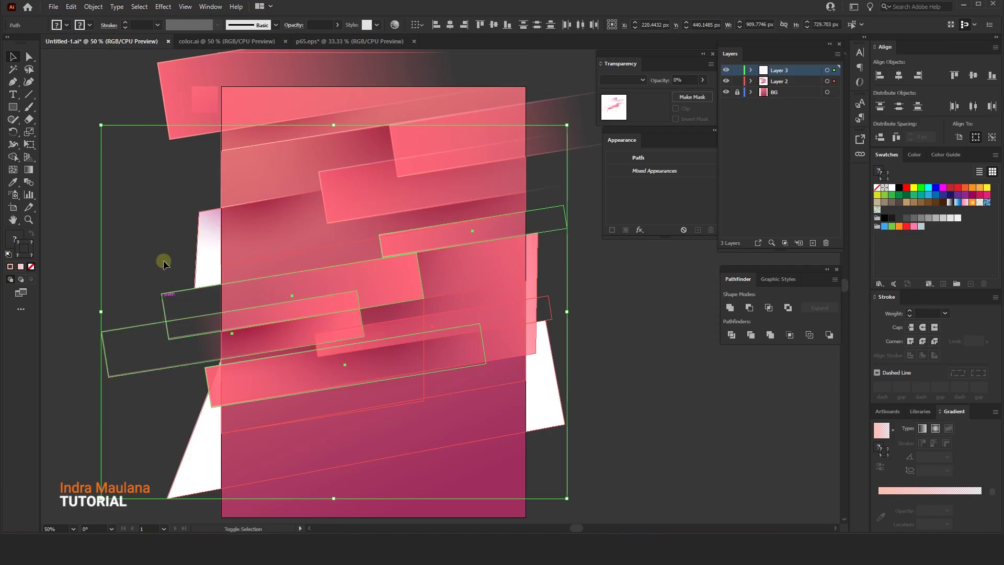
mouse_move(176, 208)
mouse_down()
mouse_move(215, 256)
mouse_move(164, 212)
mouse_up()
- Nudge the lower band cluster, excluding its top band, up about 23 px (20 + 3)
scroll(223, 255, down, 1)
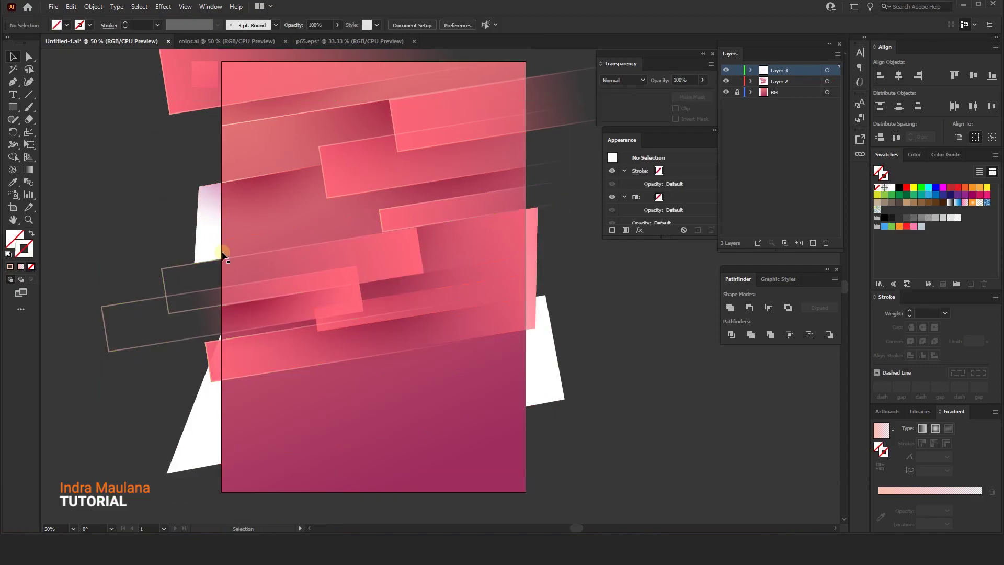
drag(521, 384, 149, 205)
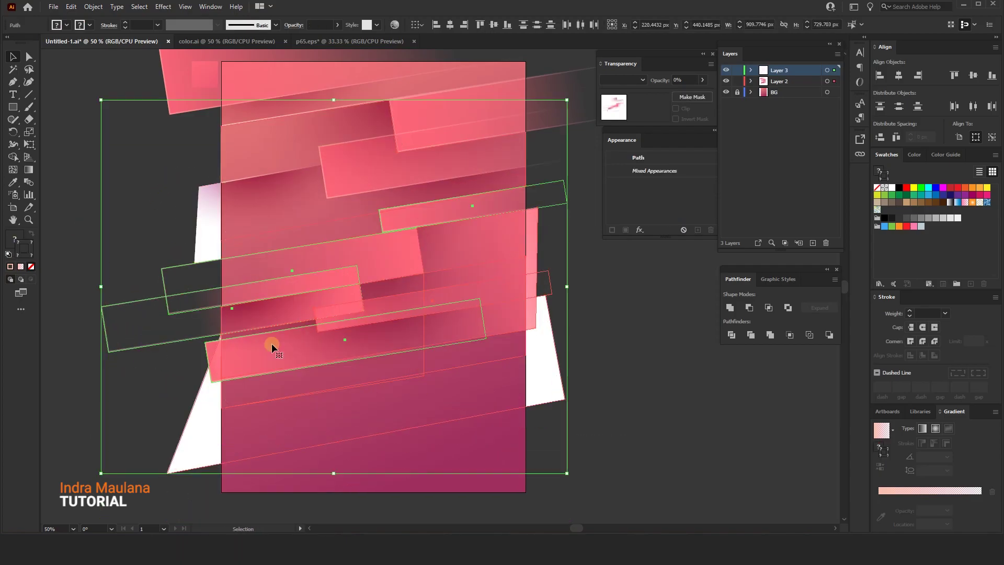
shift+click(318, 126)
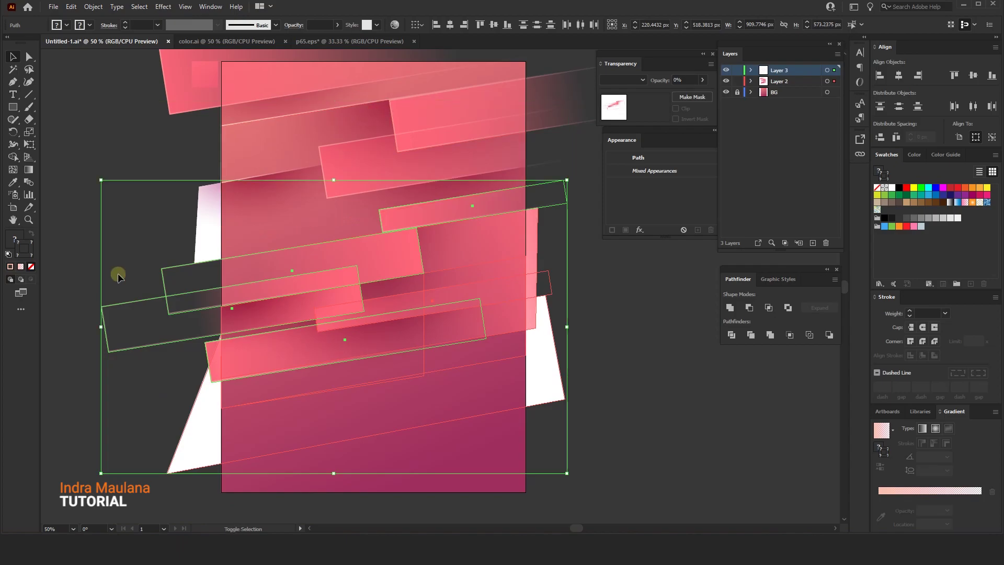
key(shift+Up)
key(shift+Up)
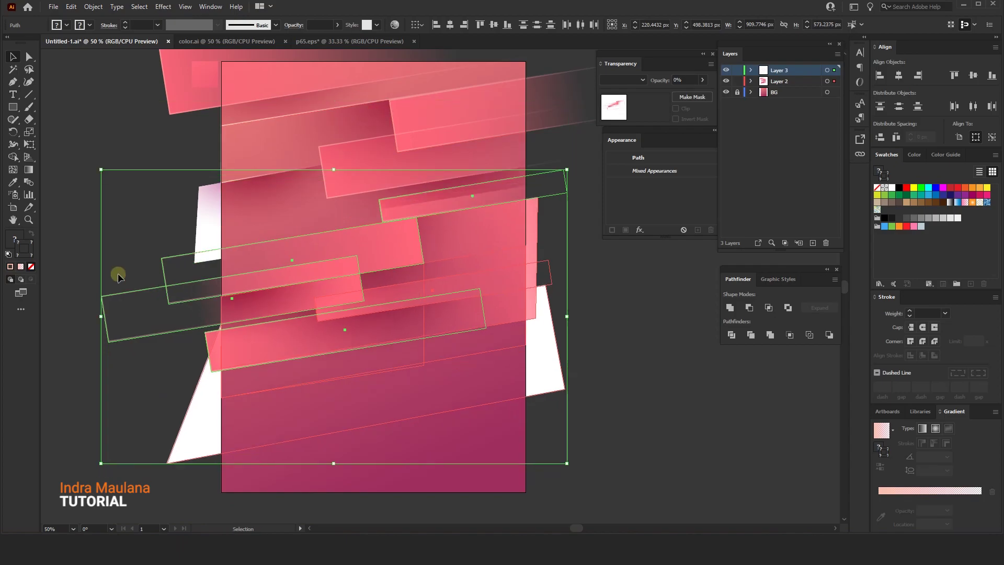
key(Up)
key(Up)
key(Up)
click(133, 199)
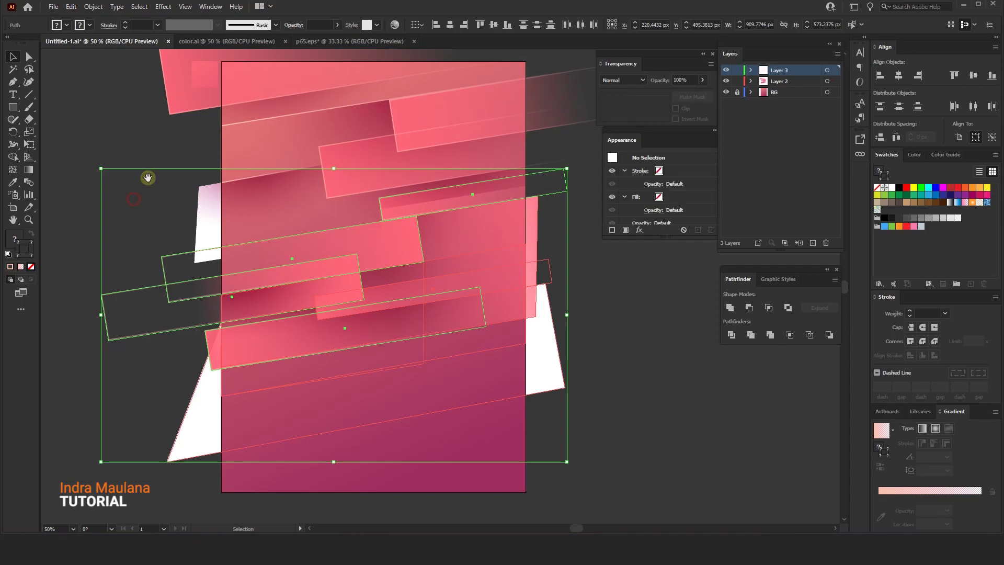
scroll(165, 218, down, 1)
scroll(174, 199, up, 1)
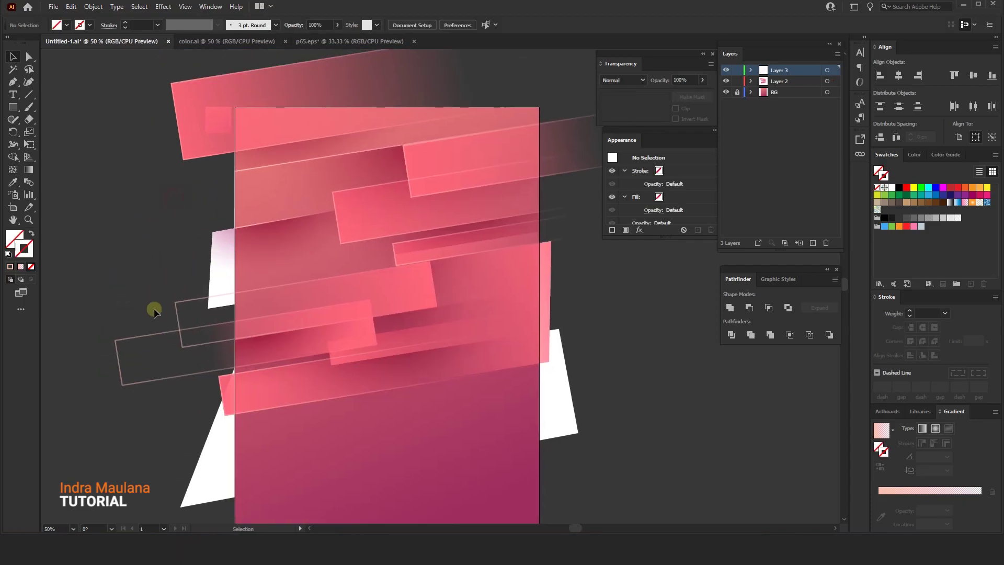
drag(108, 415, 121, 410)
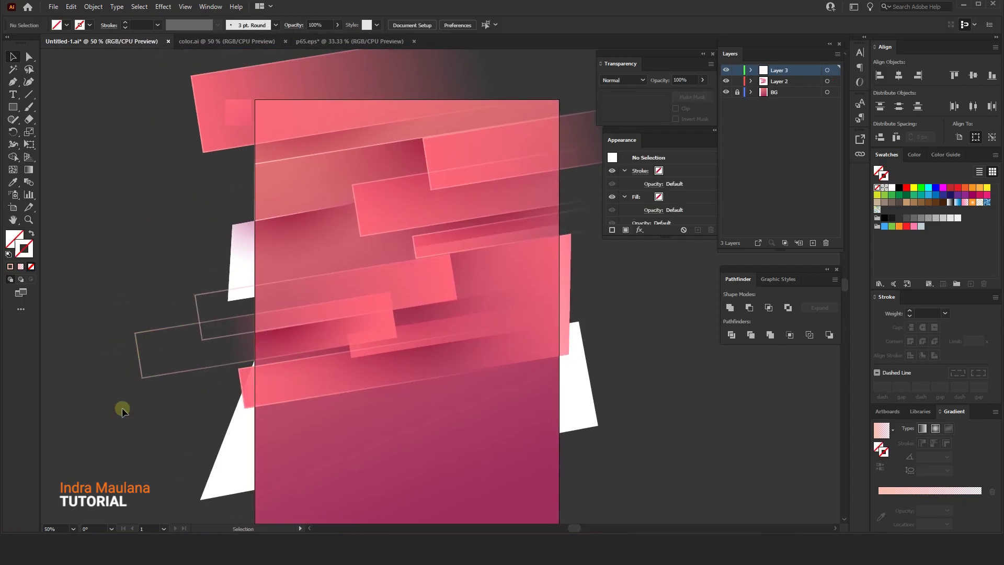
- Select all Layer 3 bands and hide their edges with Ctrl+H
click(179, 373)
click(164, 396)
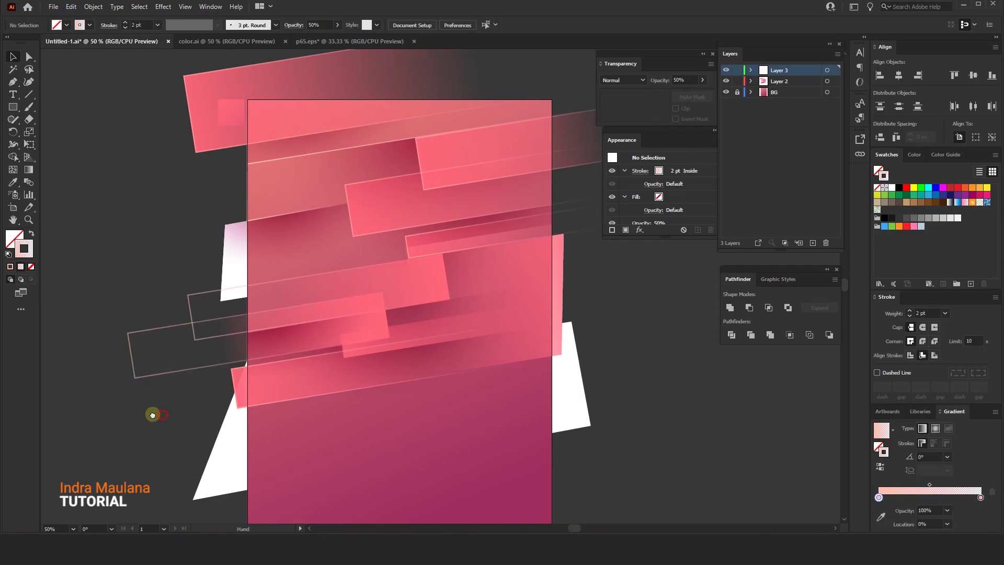
drag(350, 382, 317, 364)
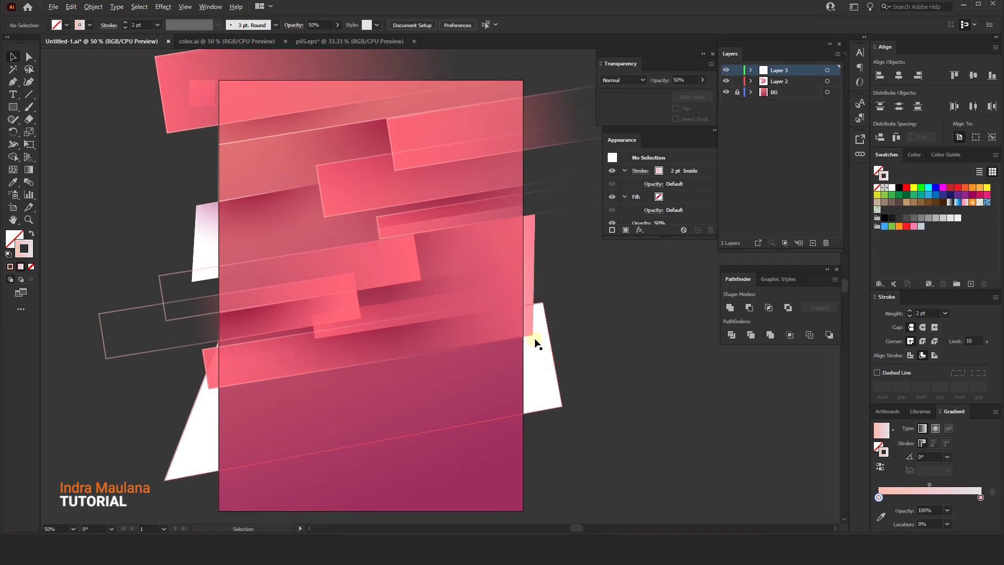
scroll(544, 332, right, 3)
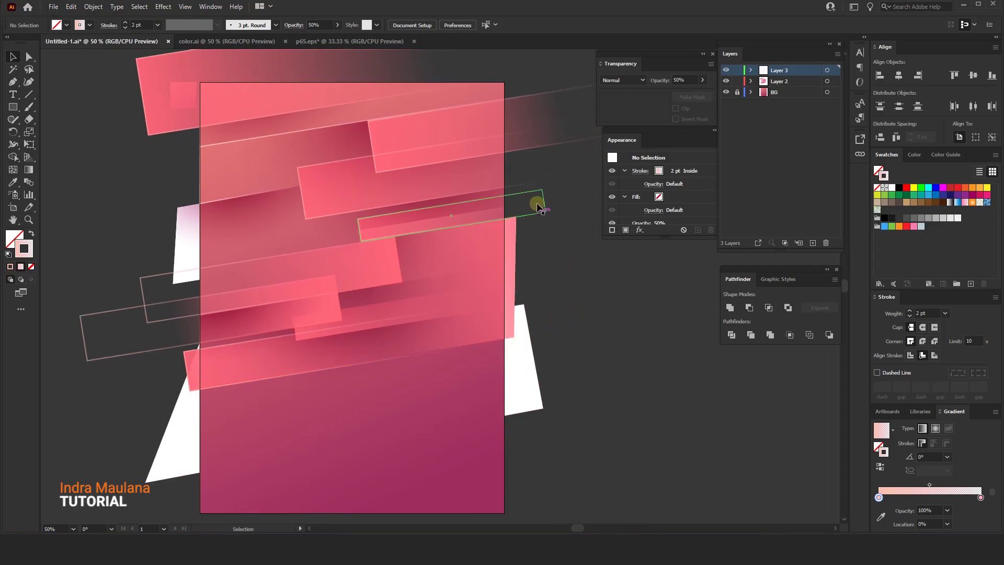
click(827, 70)
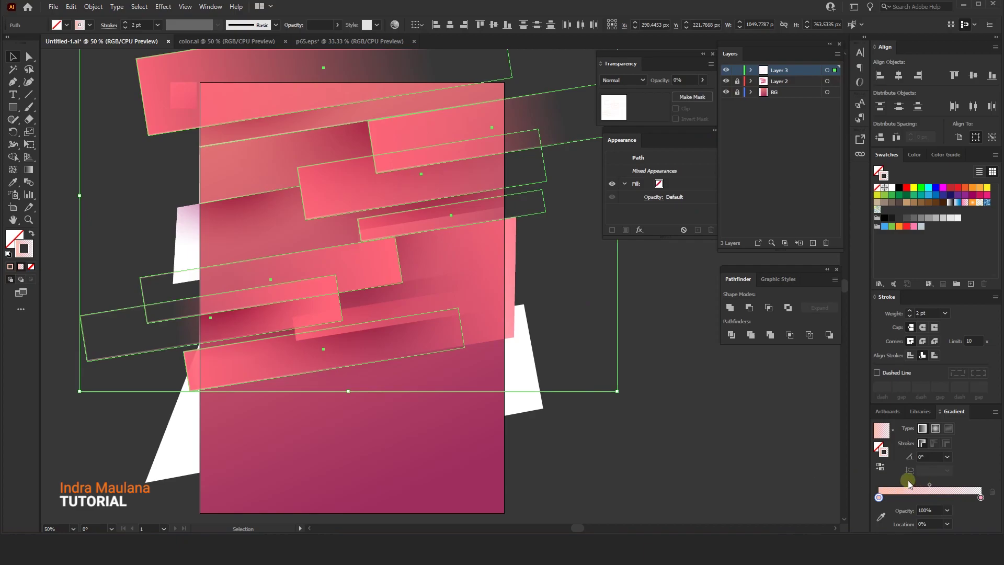
key(ctrl+h)
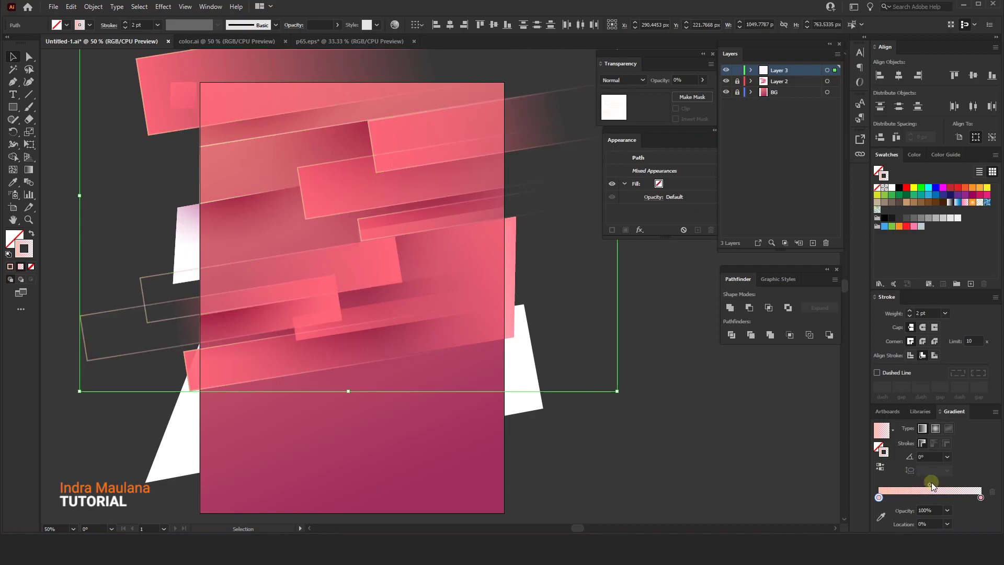
- Add a gradient stop at about 27% on the bands, then lock Layer 3
drag(931, 482, 905, 483)
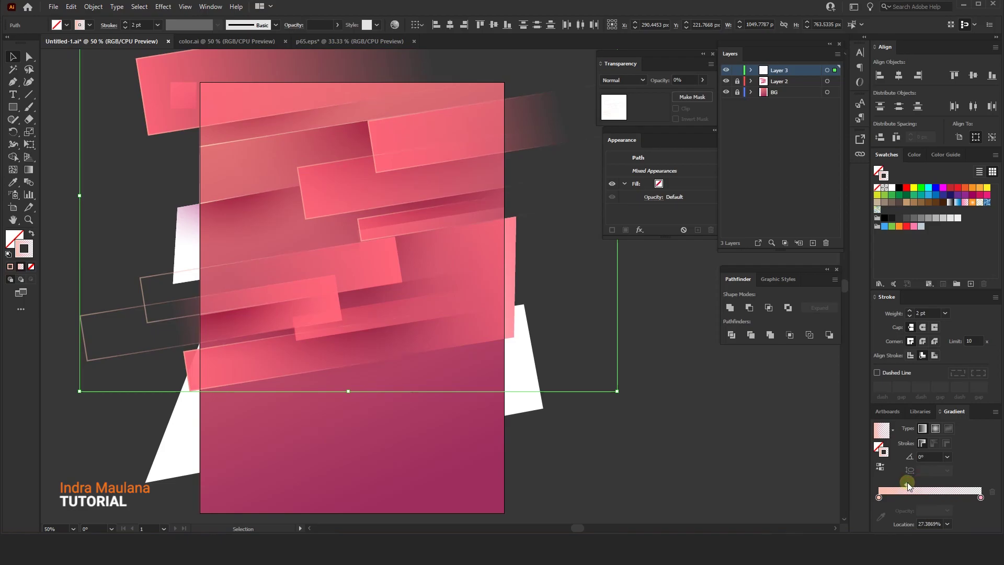
click(647, 418)
scroll(637, 421, down, 2)
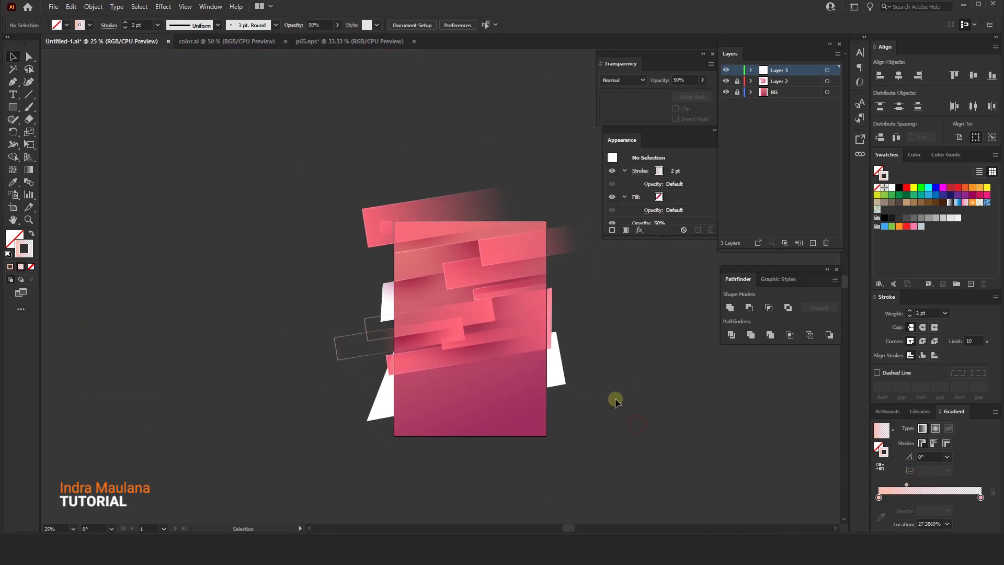
scroll(615, 401, up, 1)
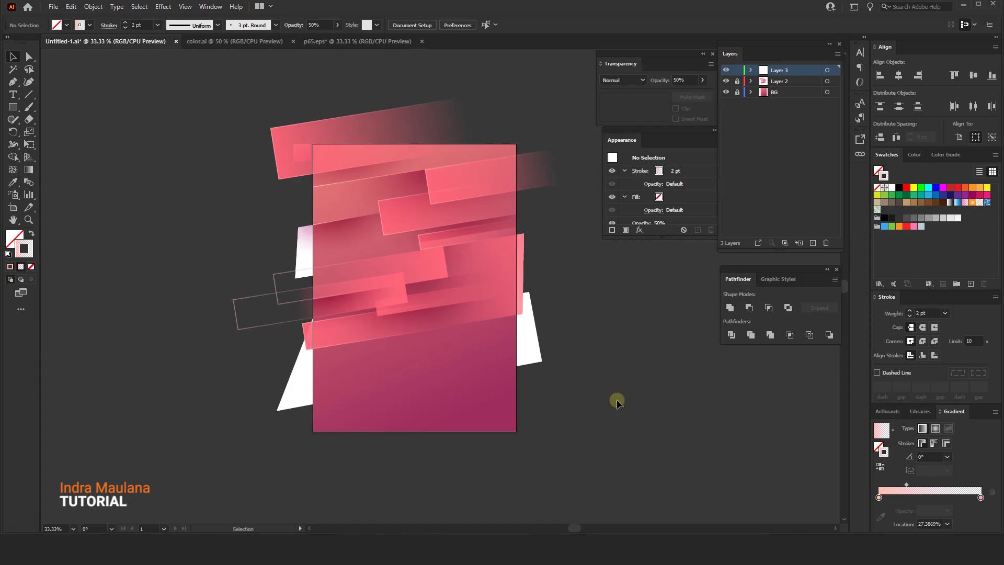
click(738, 70)
- Paste a copy of the background rectangle in front and shrink it to 571 x 808 px
click(737, 92)
click(431, 368)
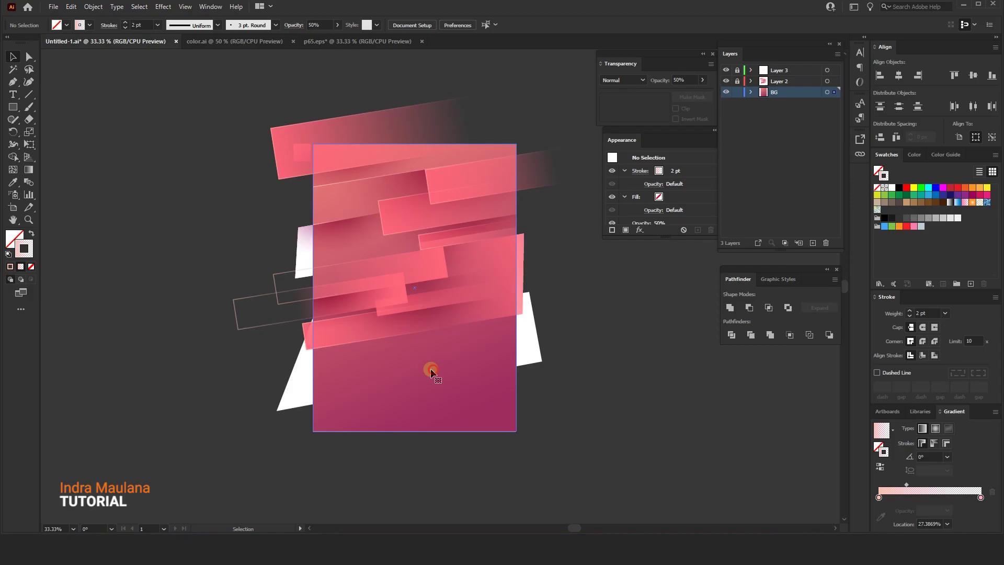
click(71, 6)
click(86, 57)
click(71, 7)
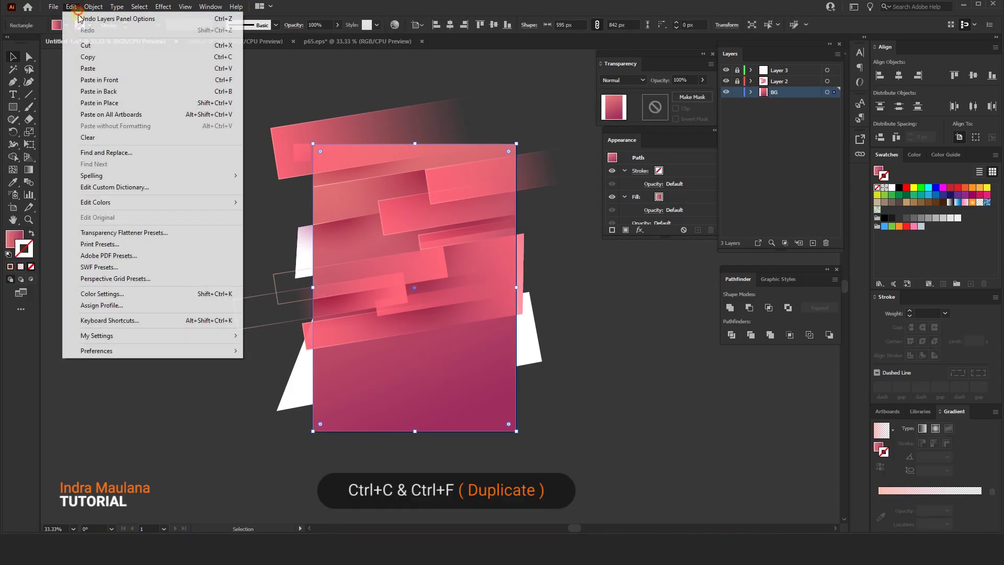
click(86, 80)
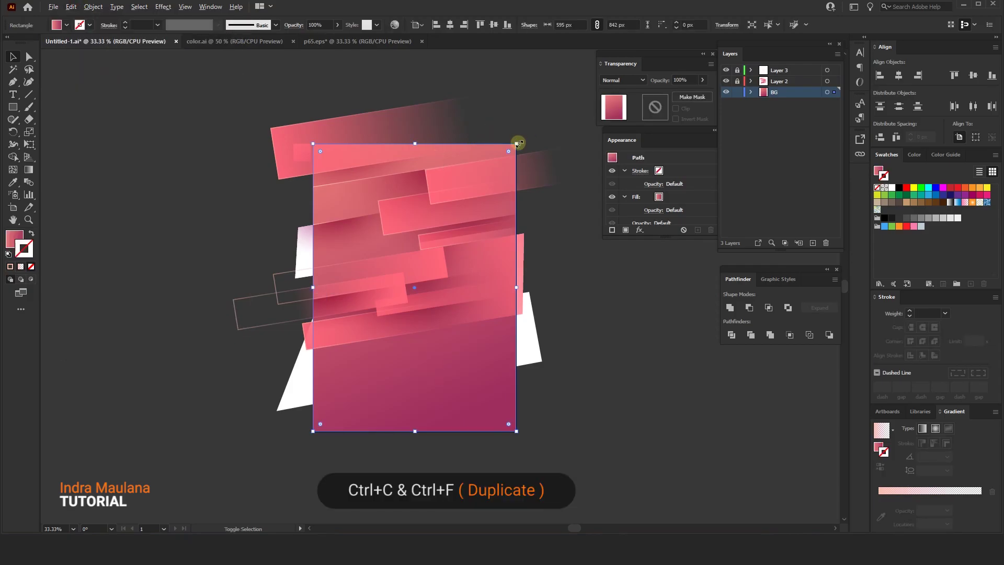
drag(517, 143, 512, 149)
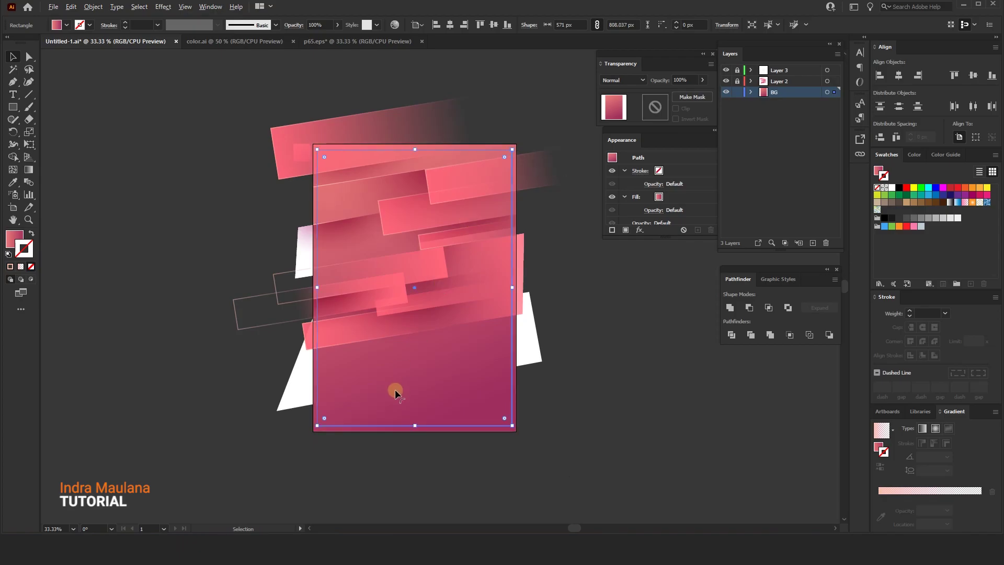
- Eyedropper the faint white outline onto the frame and convert it with Outline Stroke
key(ctrl+equal)
key(i)
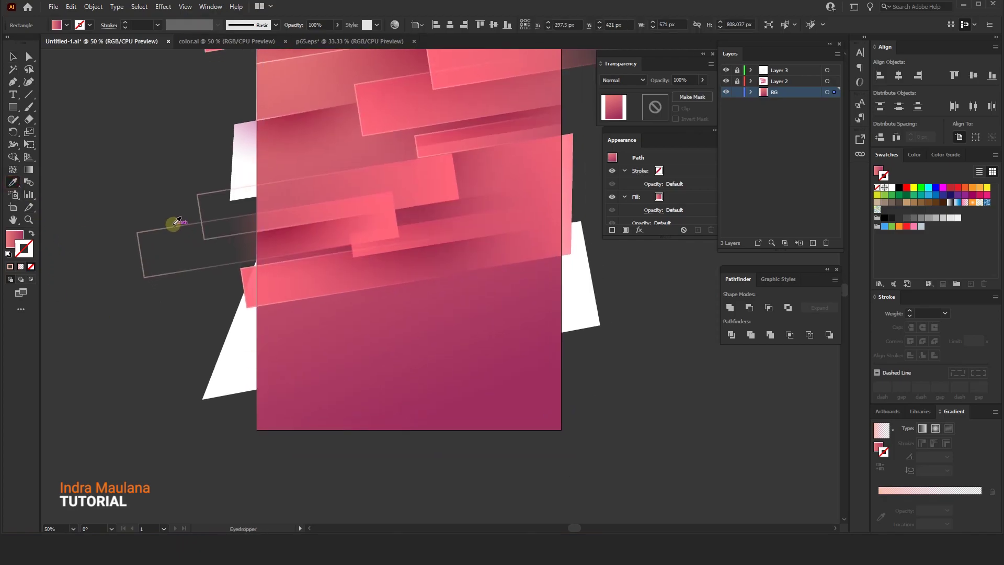
click(172, 224)
click(9, 57)
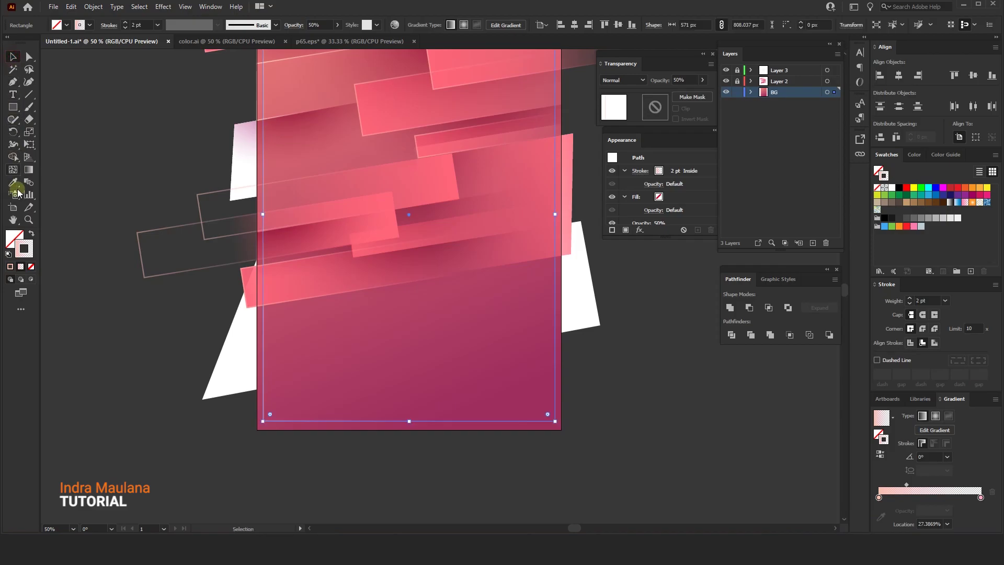
scroll(415, 298, up, 2)
click(93, 7)
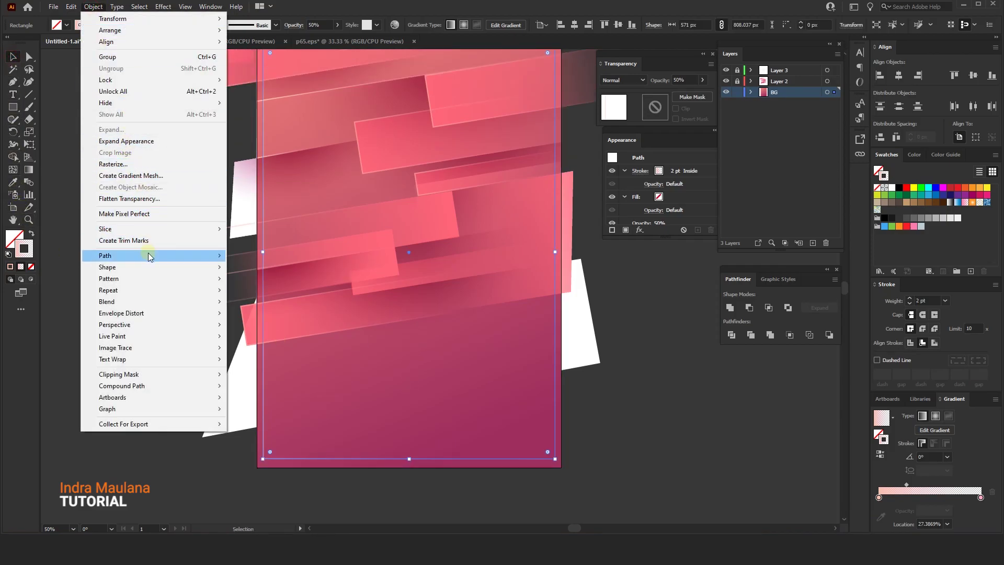
click(245, 282)
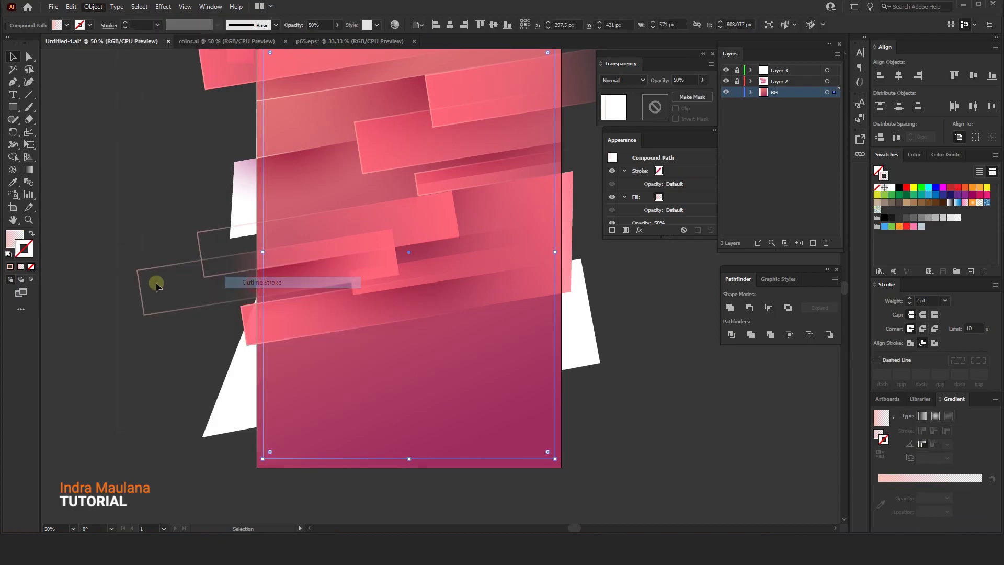
- Fill the outlined frame with a gradient running bottom to top at about 90°
click(28, 170)
click(392, 444)
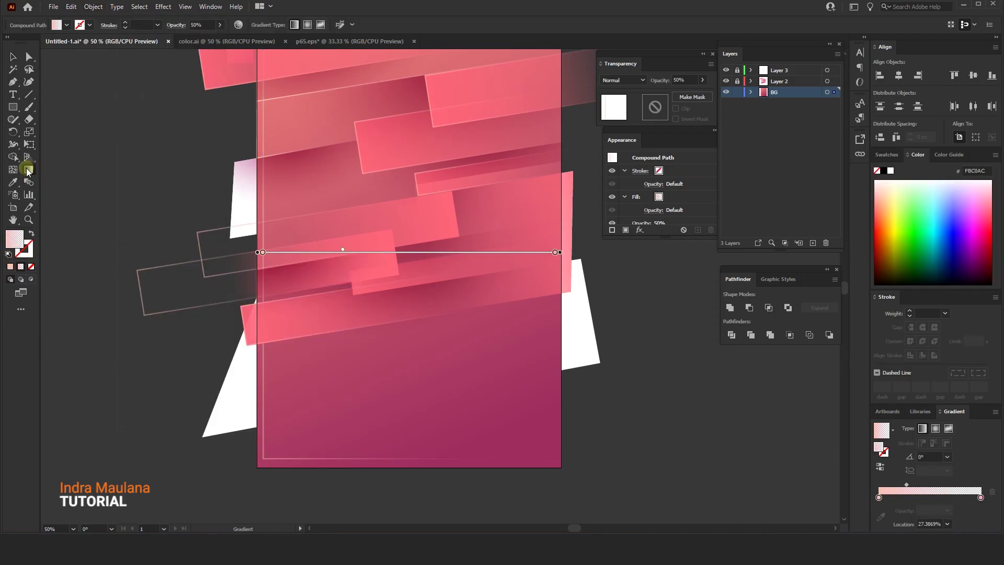
drag(416, 455, 413, 230)
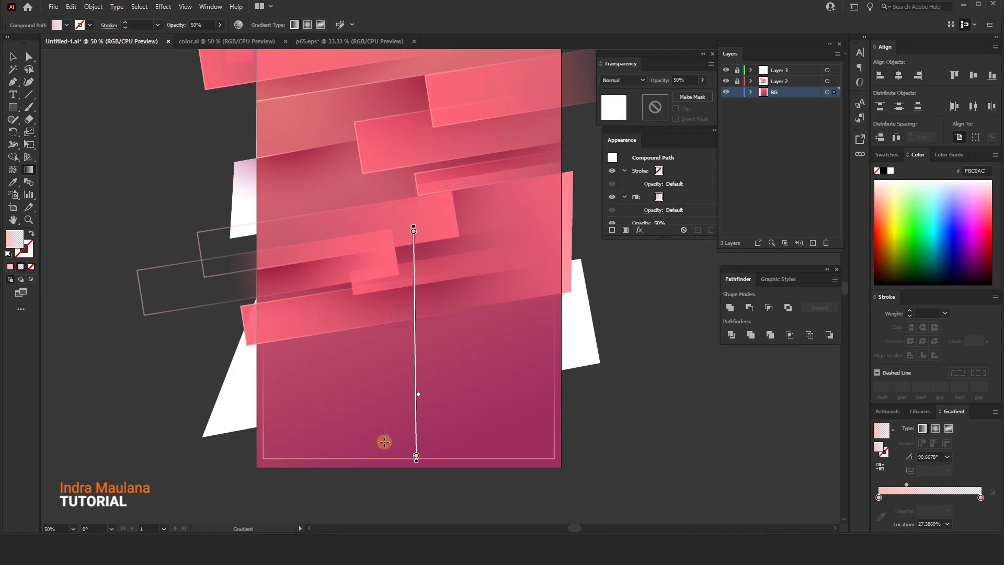
key(v)
click(132, 123)
mouse_move(132, 116)
mouse_down()
mouse_move(132, 157)
mouse_move(157, 161)
mouse_up()
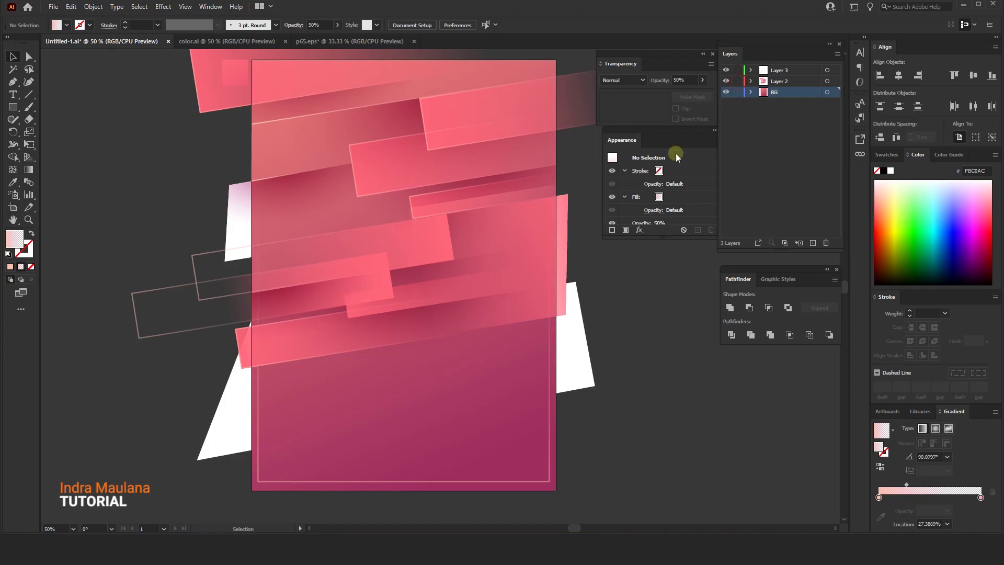
- Copy the background rectangle and paste it in place on Layer 3
click(432, 441)
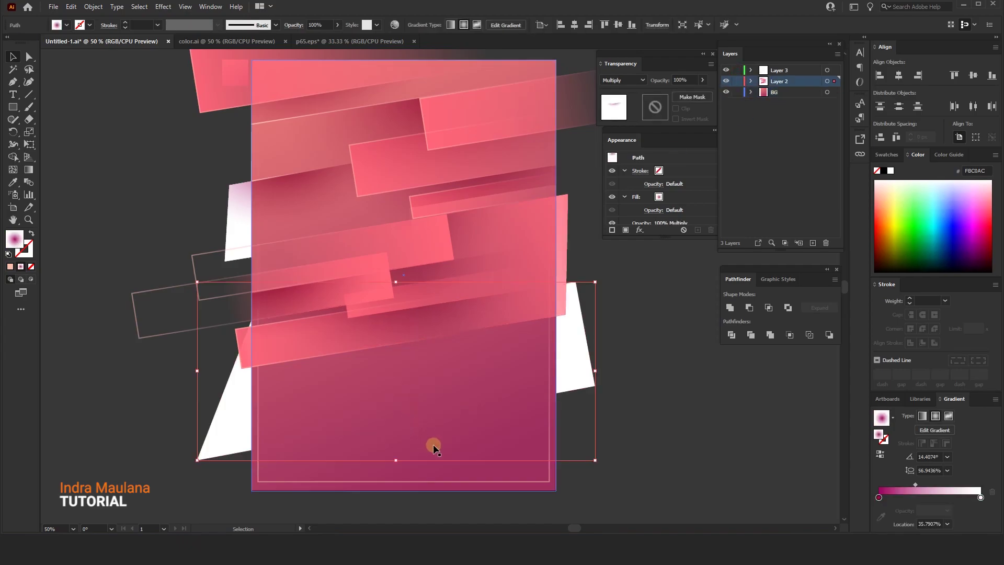
click(71, 7)
click(78, 53)
click(759, 72)
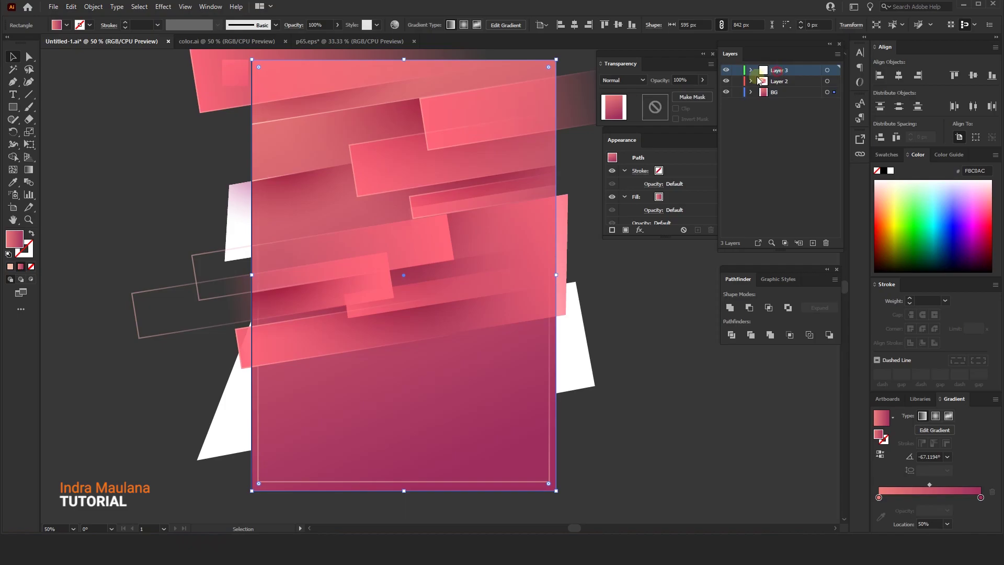
click(71, 6)
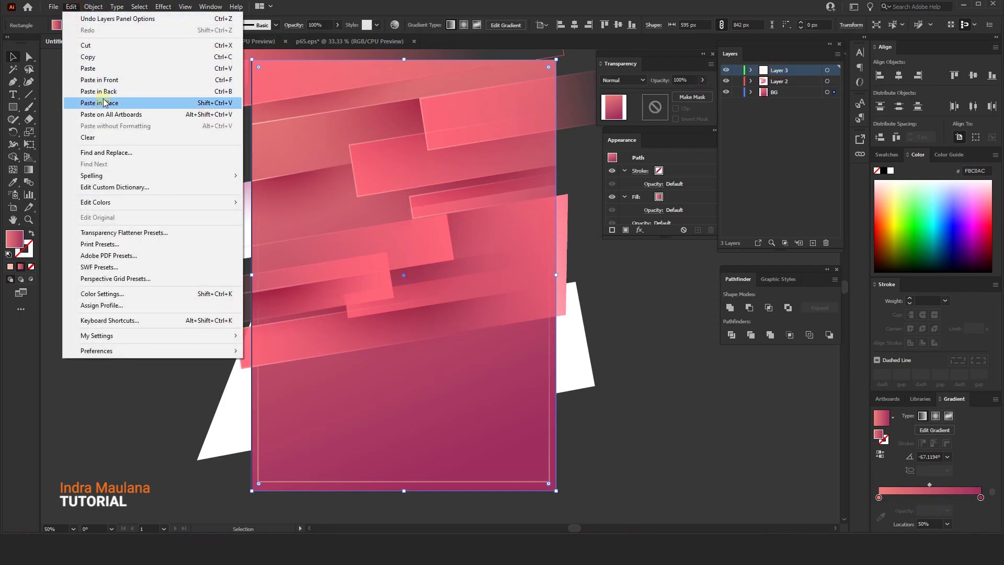
click(104, 103)
scroll(291, 202, down, 2)
- Unlock all artwork, select everything, and make a clipping mask from the top rectangle
click(93, 7)
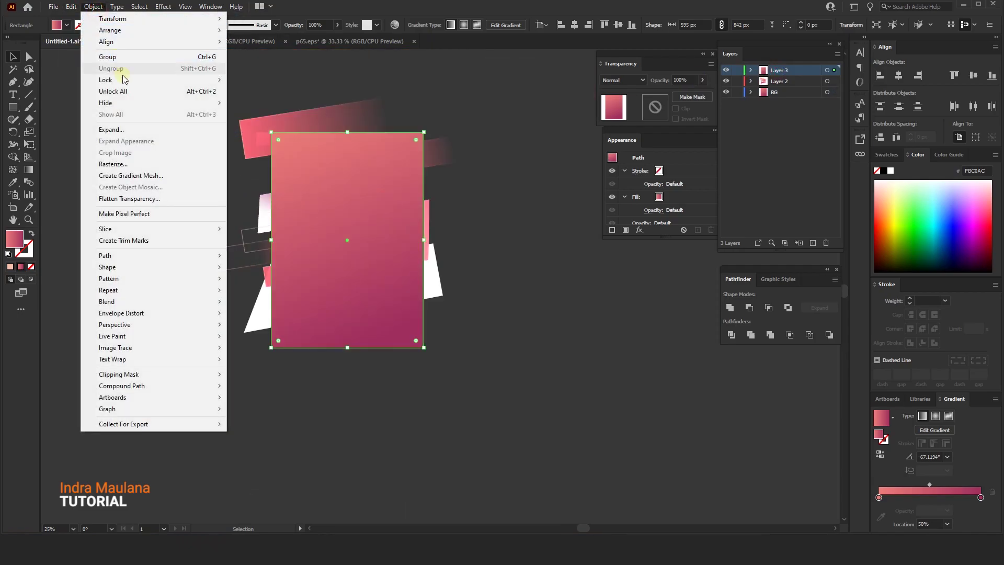
click(152, 92)
click(154, 135)
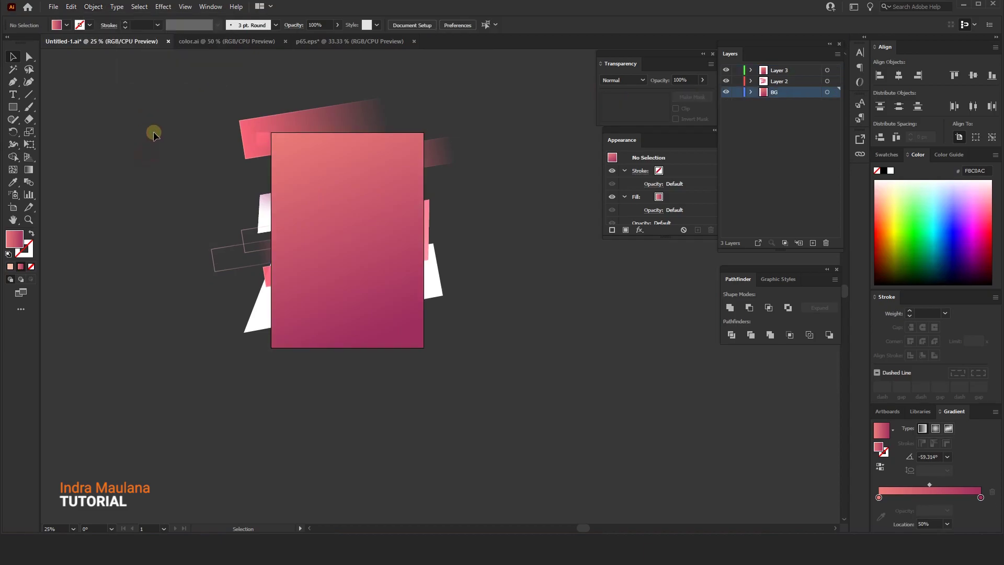
drag(197, 81, 515, 298)
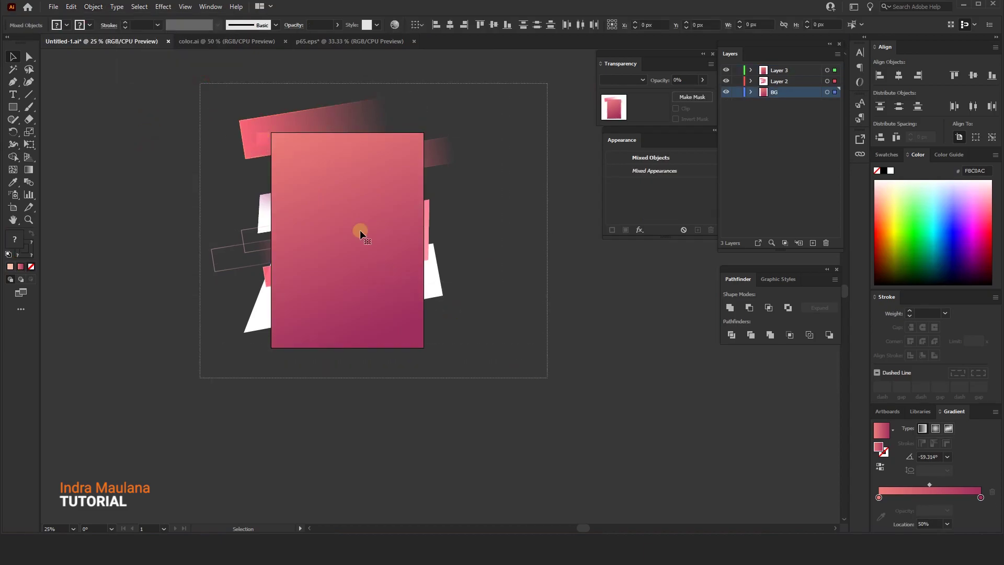
right_click(337, 197)
click(366, 276)
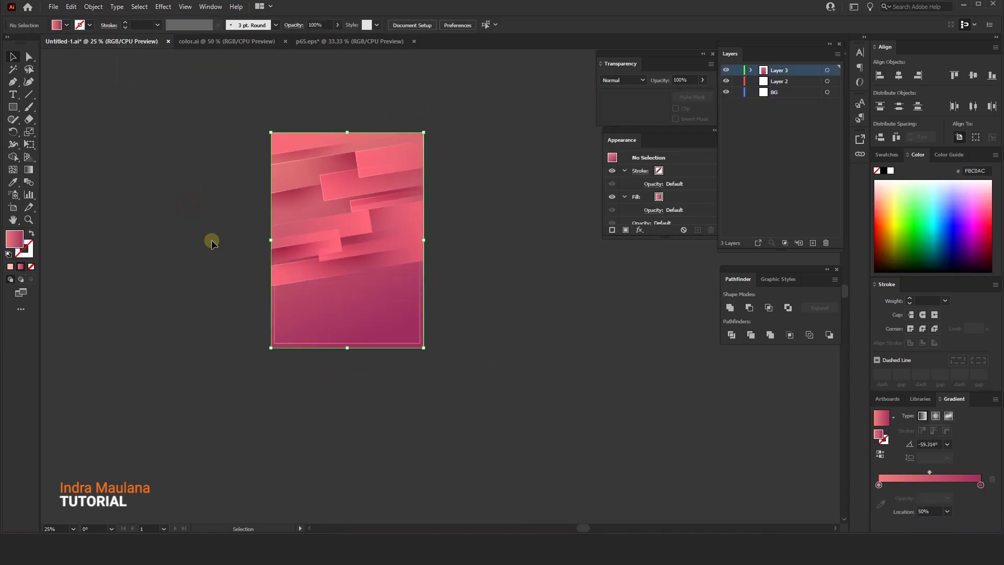
- Move the clipped artwork group into Layer 2 and name the top layer Text
scroll(209, 224, up, 1)
scroll(211, 209, up, 1)
scroll(193, 212, right, 2)
scroll(172, 217, down, 1)
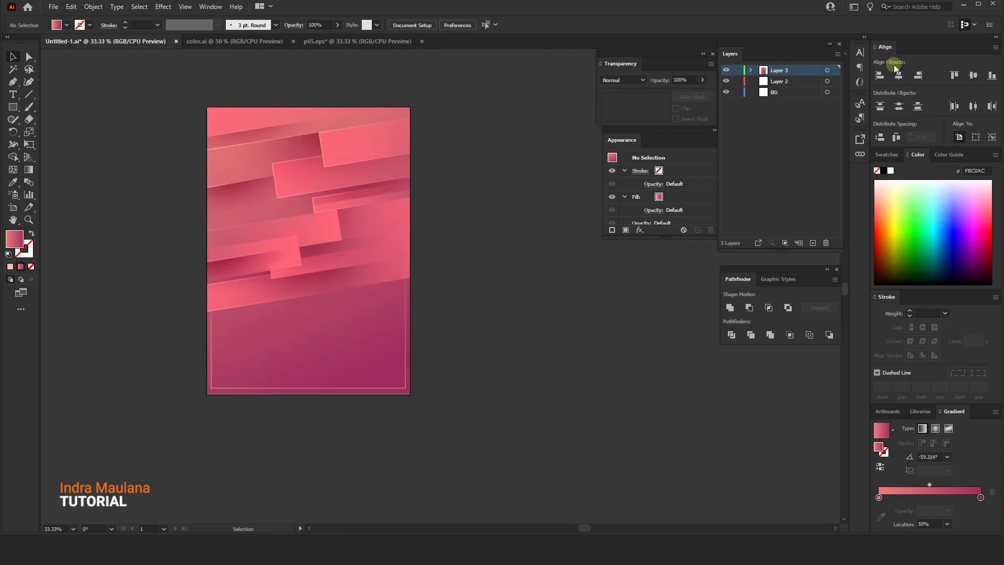
click(826, 70)
drag(835, 70, 834, 81)
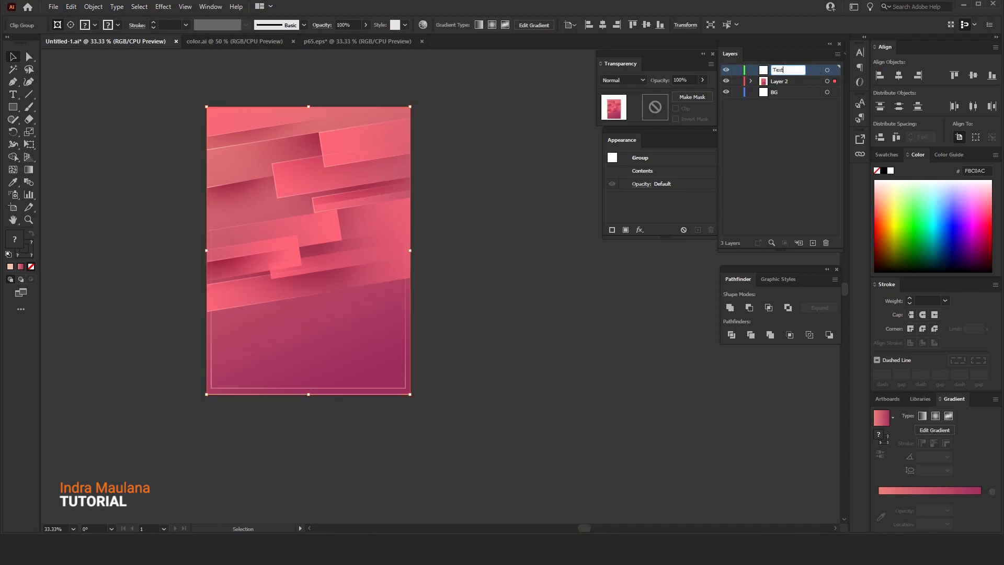
click(776, 71)
- Rename Layer 2 to Element, lock it, and delete the BG layer
double_click(777, 82)
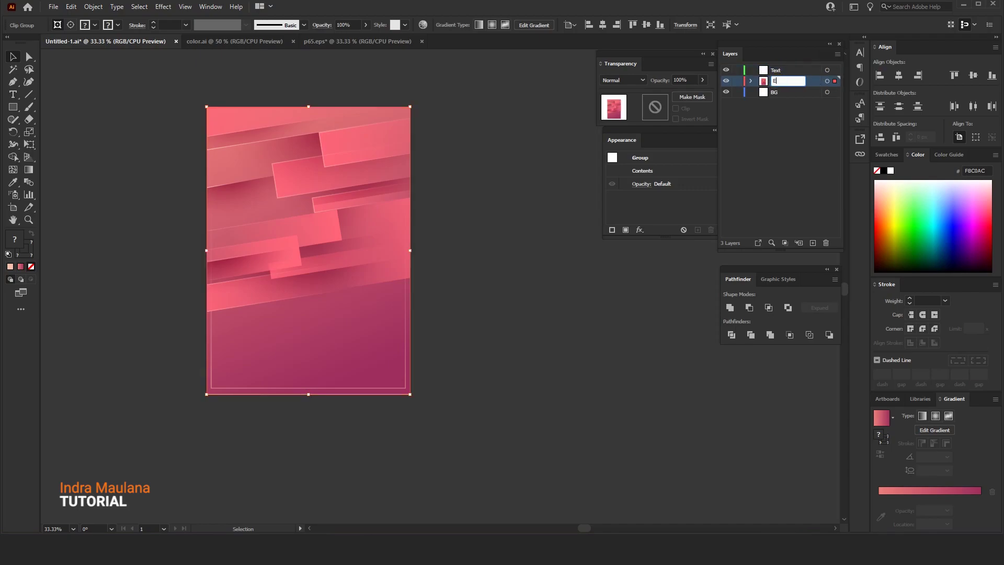
text(t)
click(777, 81)
click(737, 81)
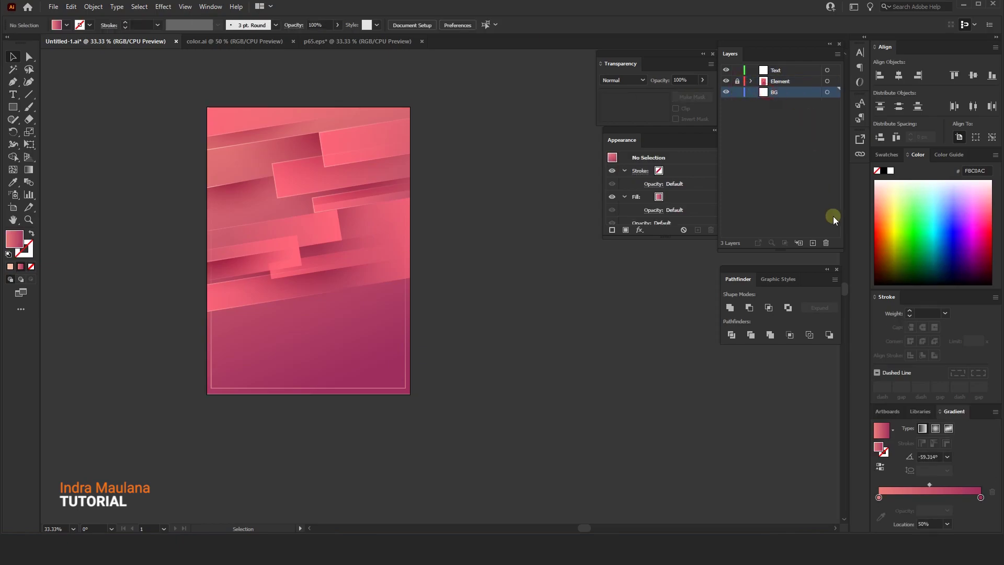
click(827, 243)
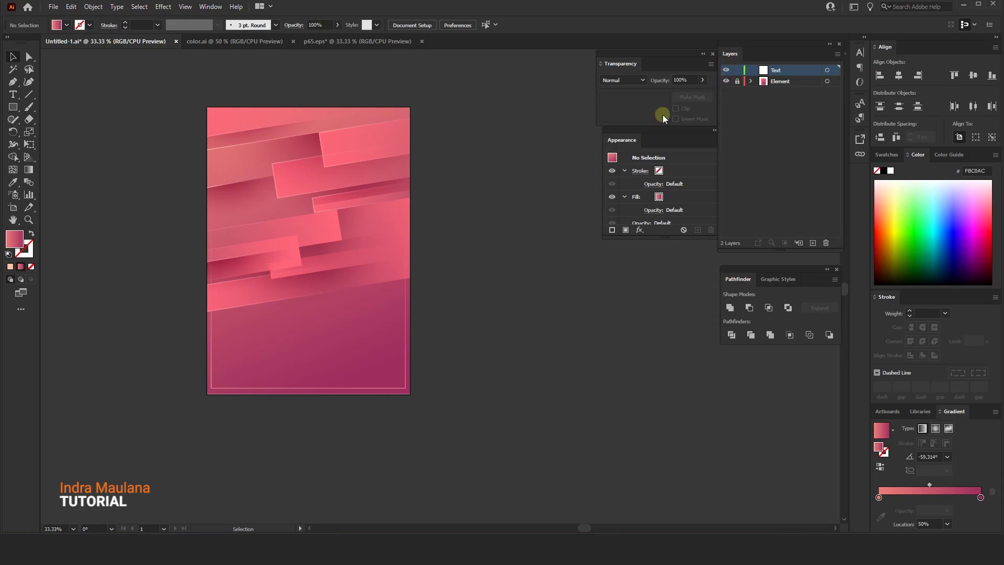
- Paste the Music Festival text group in front, centred horizontally and vertically on the artboard
drag(446, 201, 462, 194)
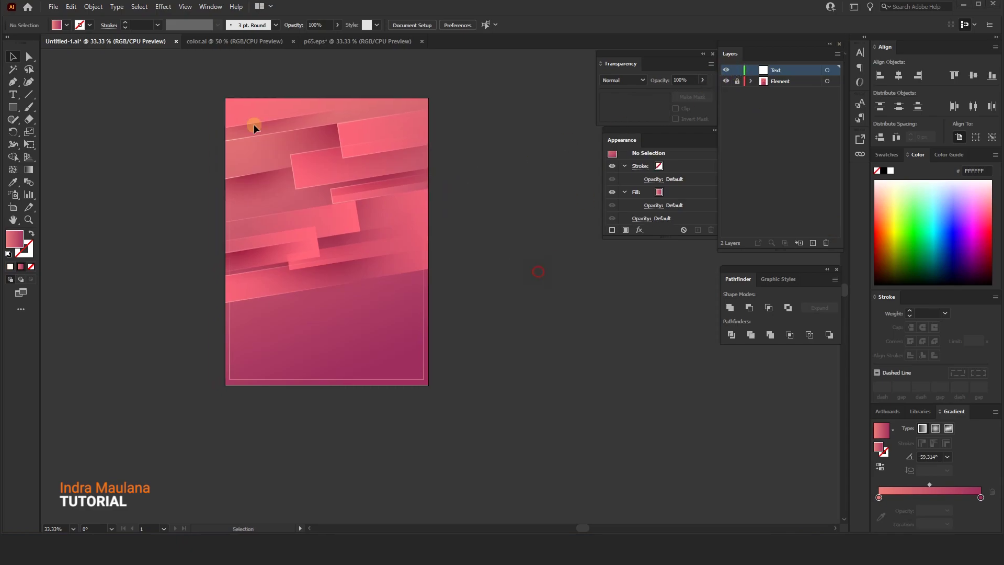
click(70, 7)
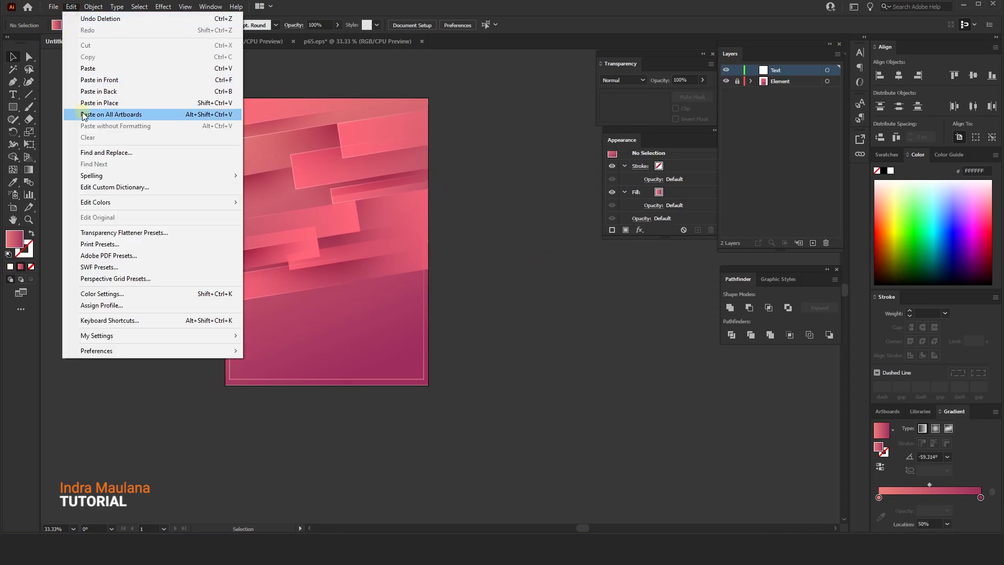
click(95, 80)
click(404, 25)
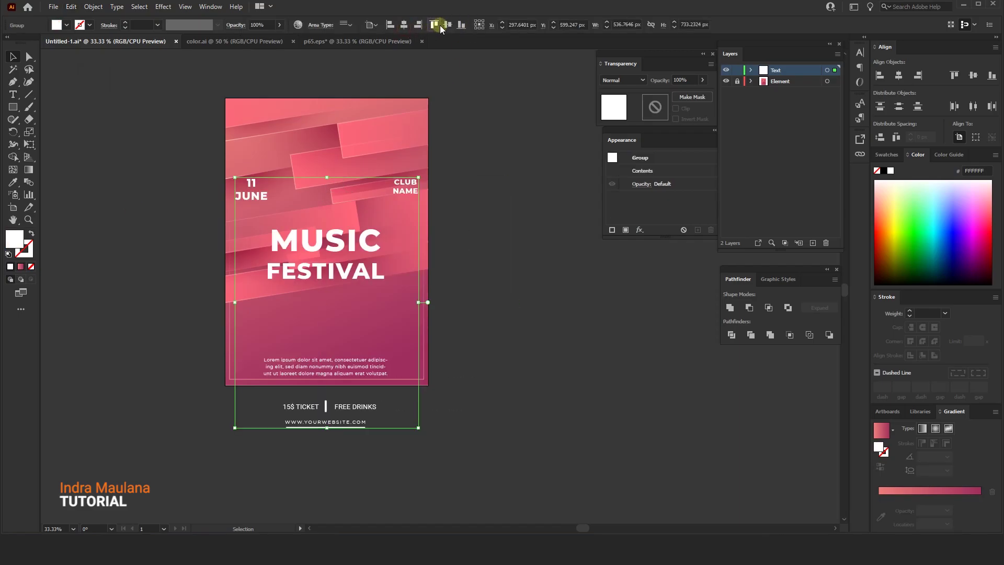
click(447, 25)
click(477, 237)
- Nudge the text group down 10 px with Shift+Down
scroll(477, 237, up, 1)
scroll(477, 237, down, 1)
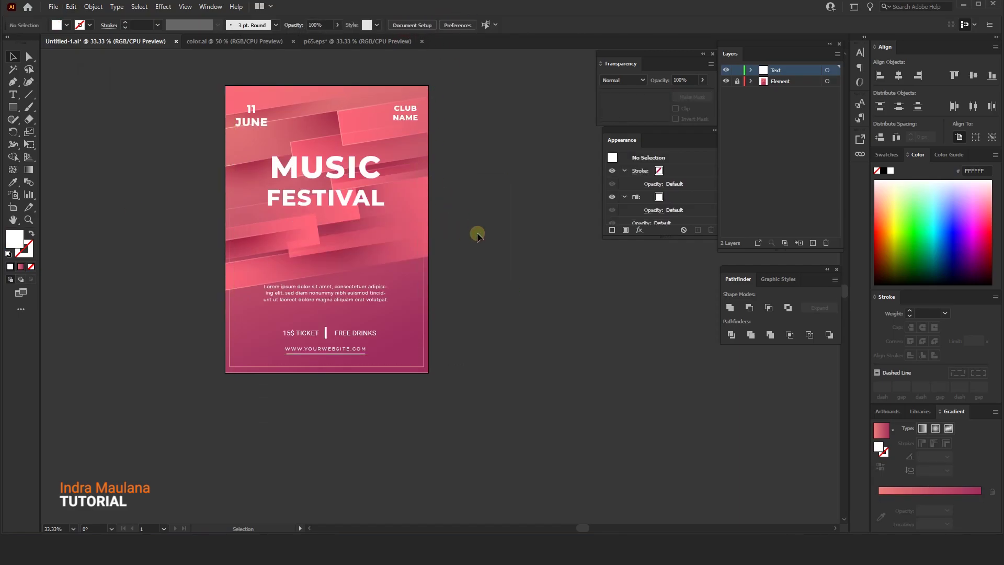
scroll(475, 231, left, 1)
key(ctrl+a)
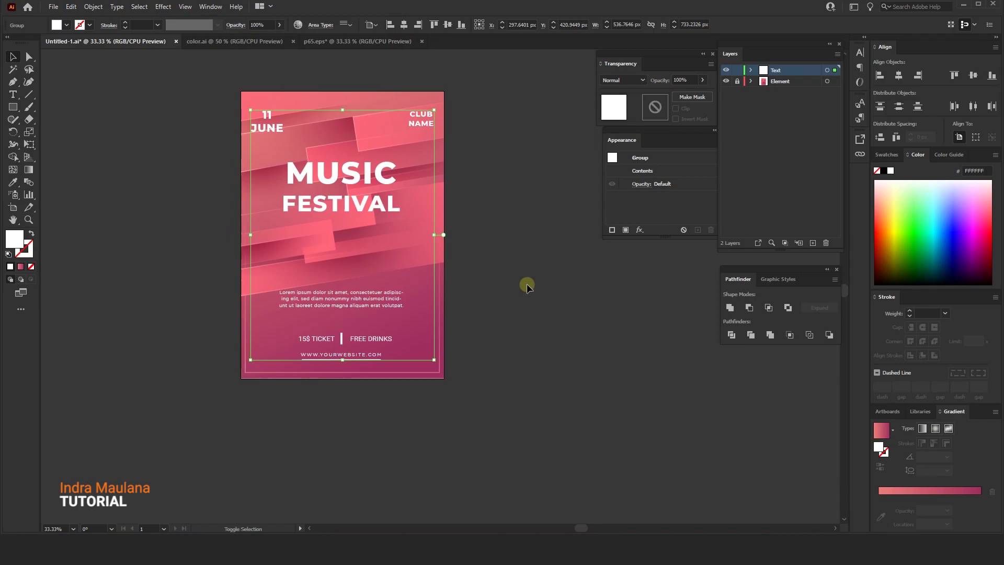
key(shift+Down)
click(527, 286)
scroll(537, 286, down, 1)
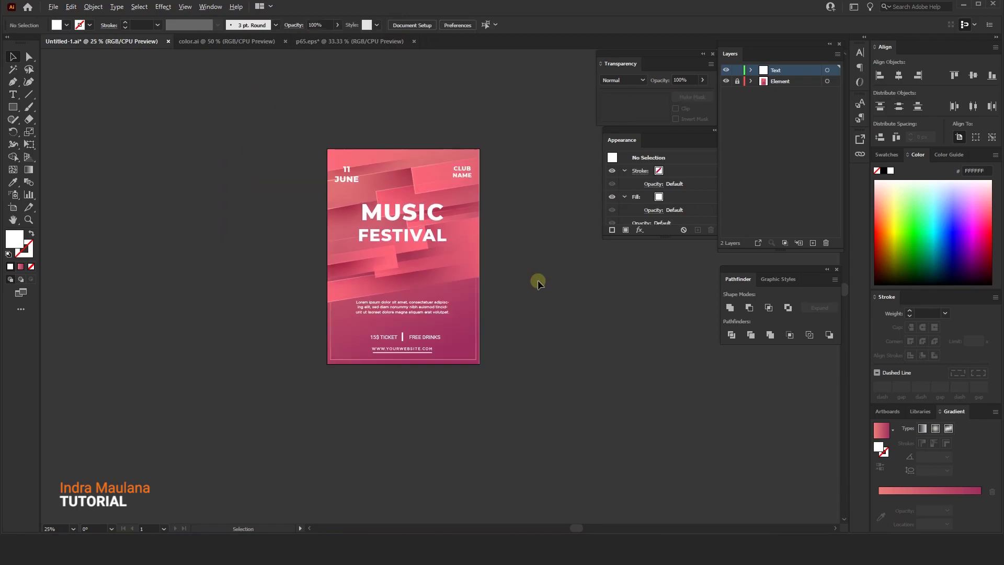